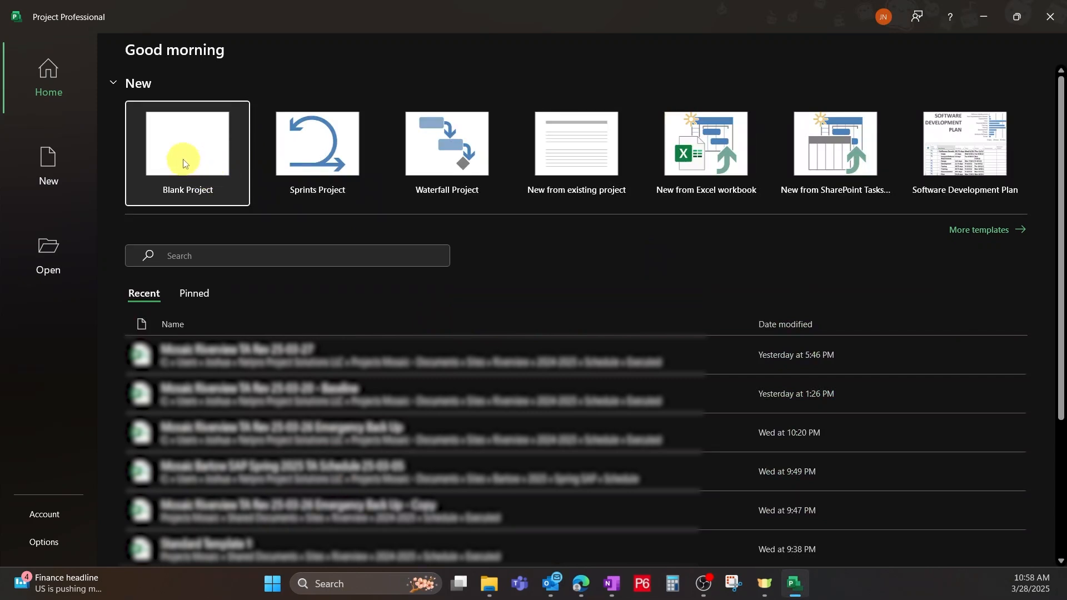
Create a blank project and review its Info, Print, Export and Account pages.
left_click(183, 163)
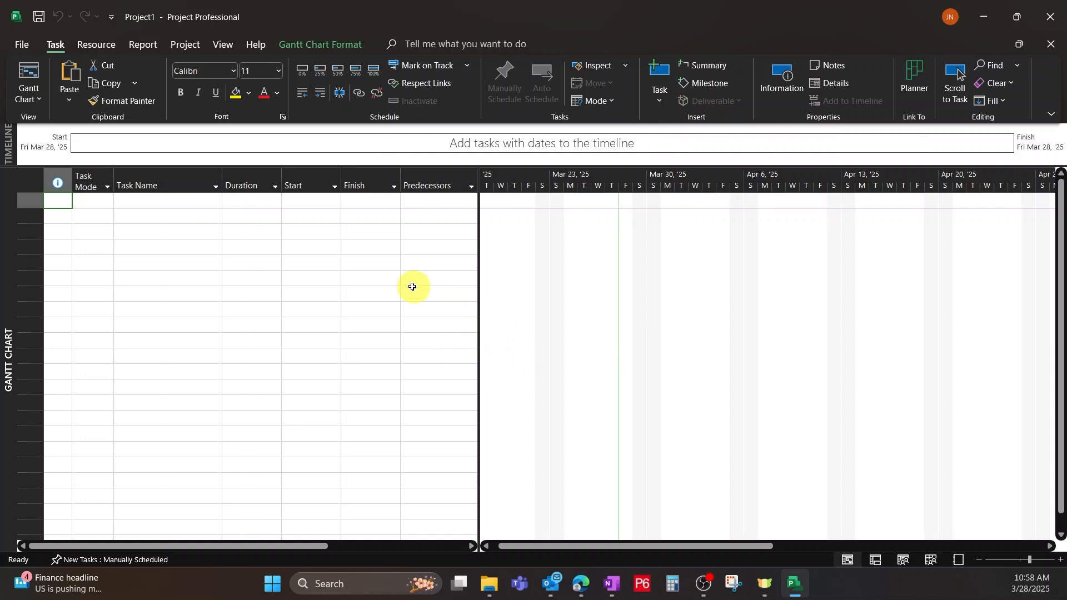
left_click(23, 42)
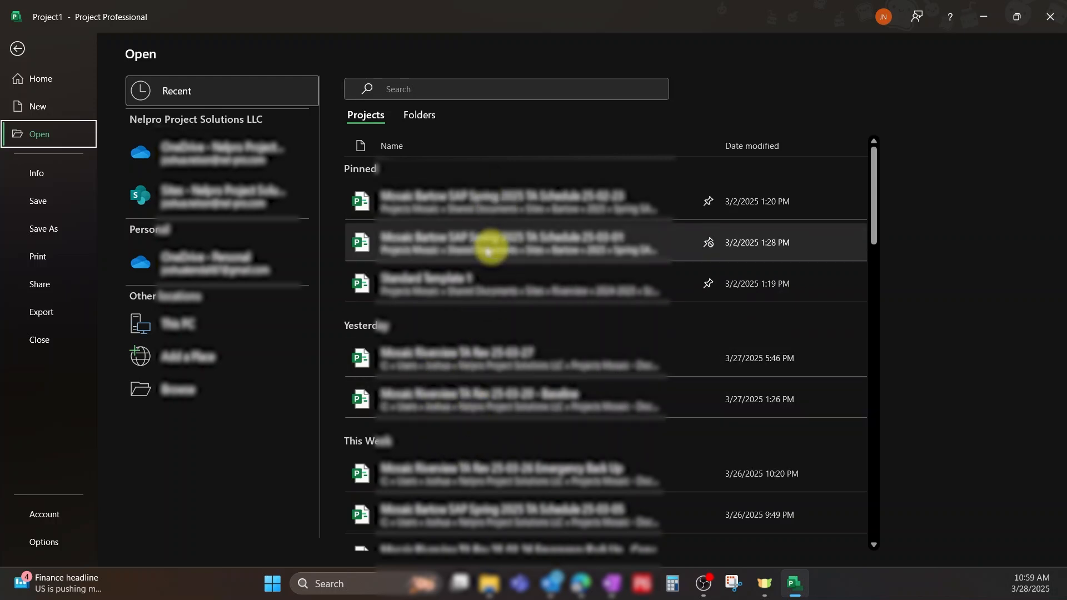
left_click(41, 173)
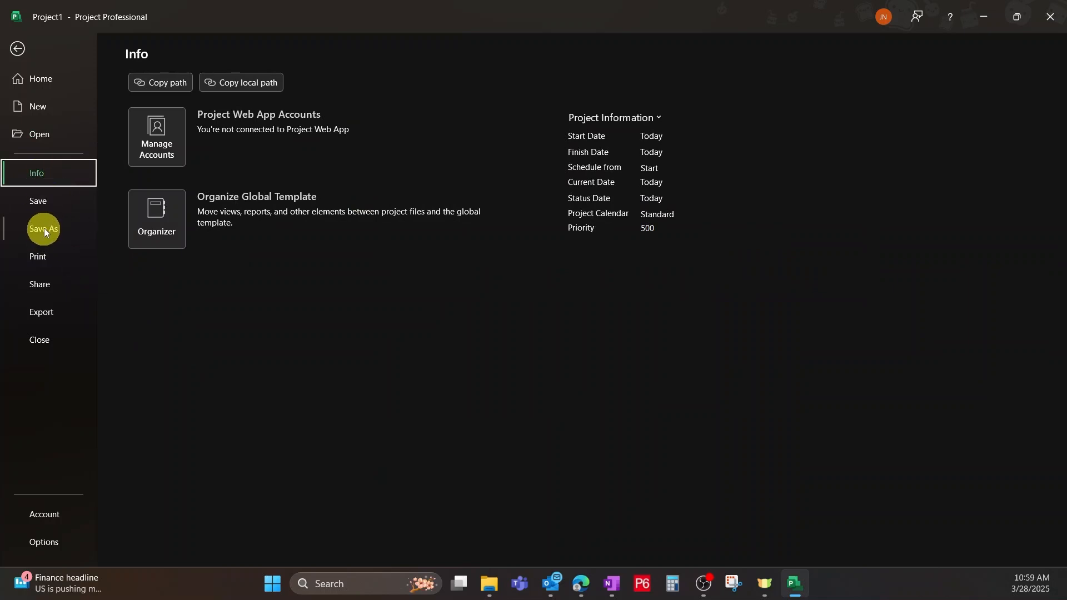
left_click(42, 256)
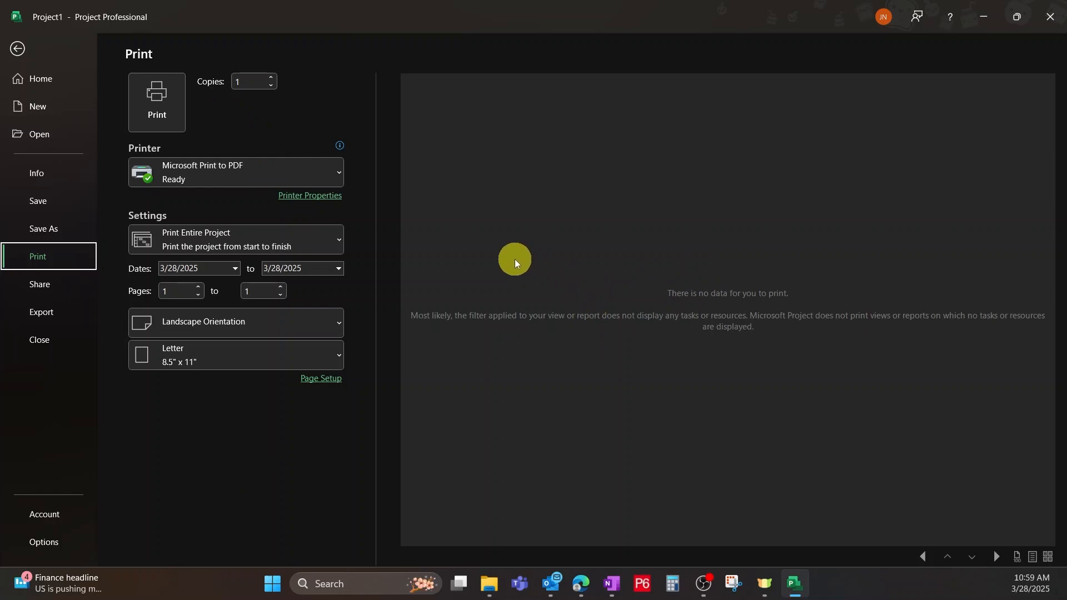
left_click(46, 315)
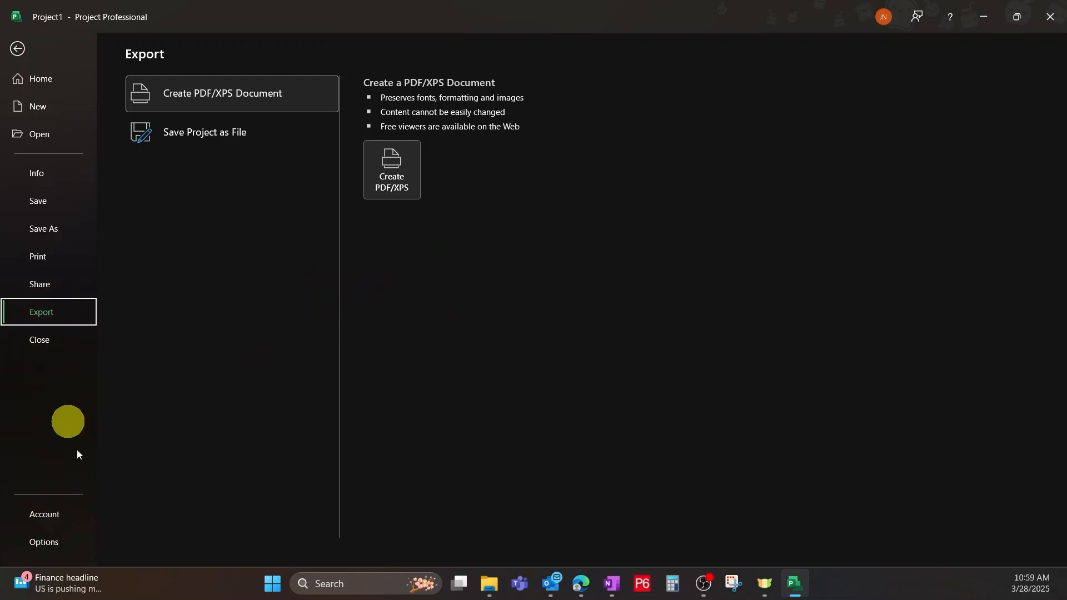
left_click(54, 515)
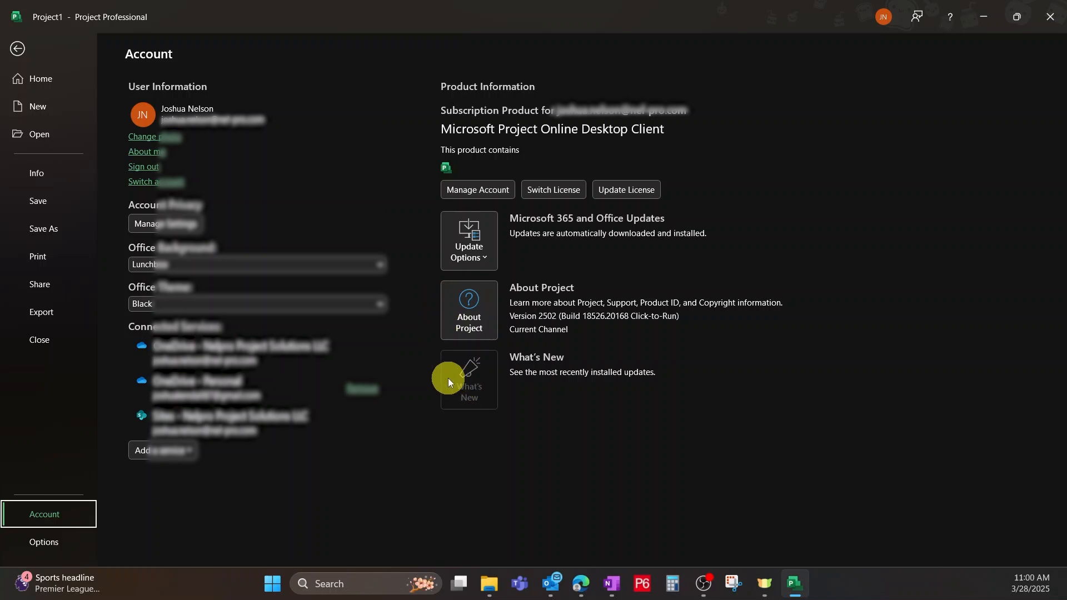
Set the project date format to the January 28, 2009 12:33 PM style in the general options.
left_click(42, 544)
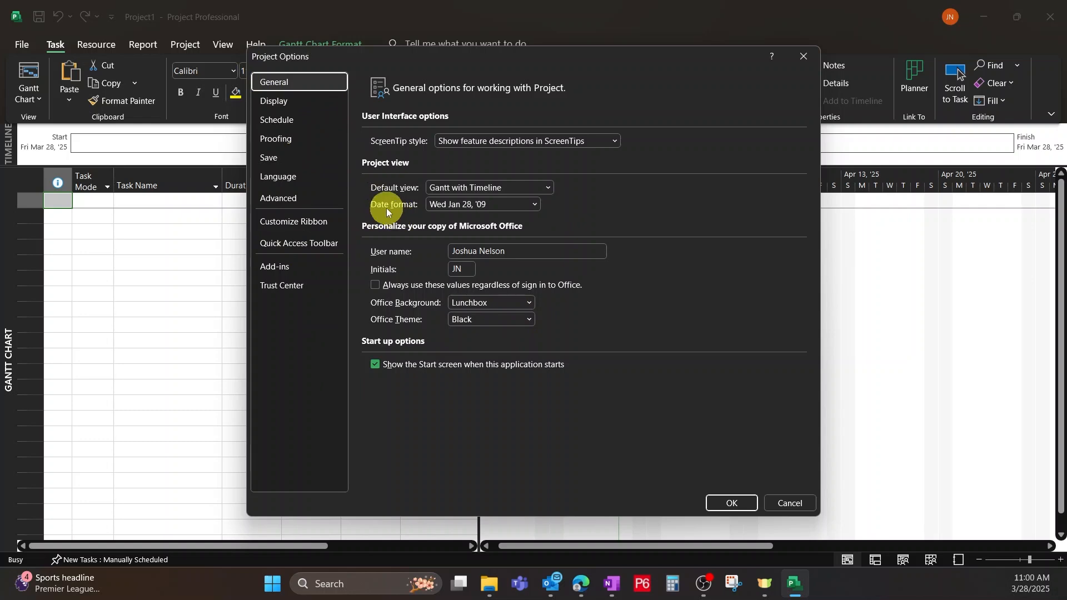
left_click(535, 204)
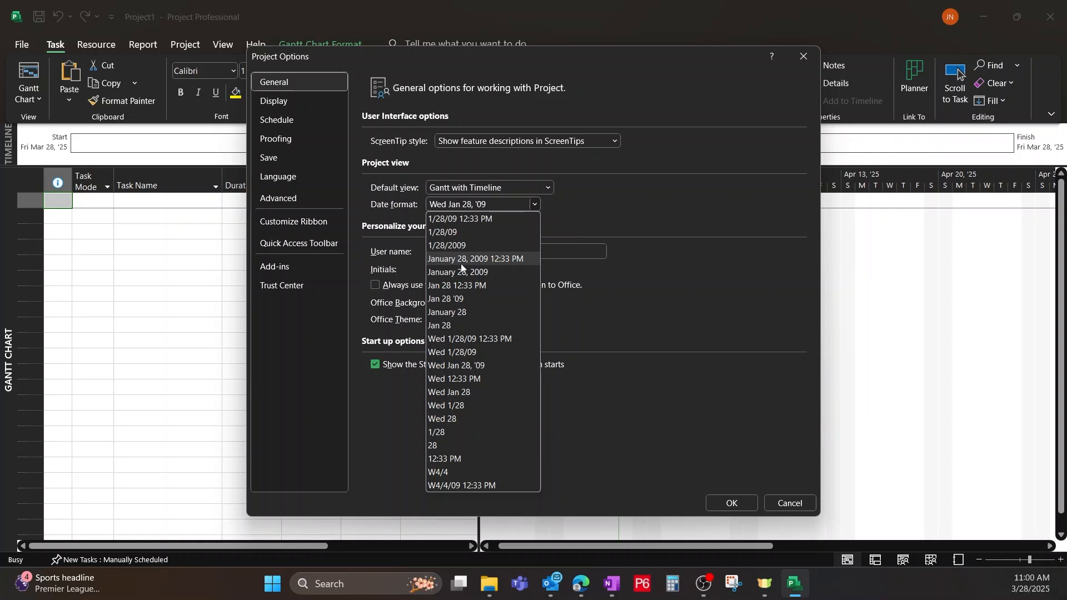
left_click(499, 258)
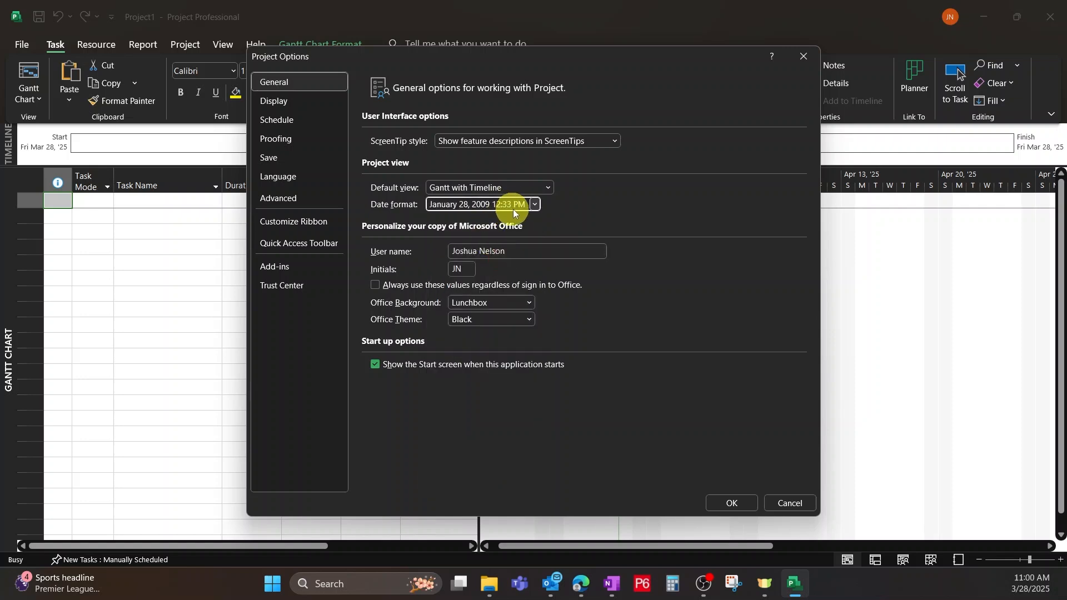
left_click(719, 505)
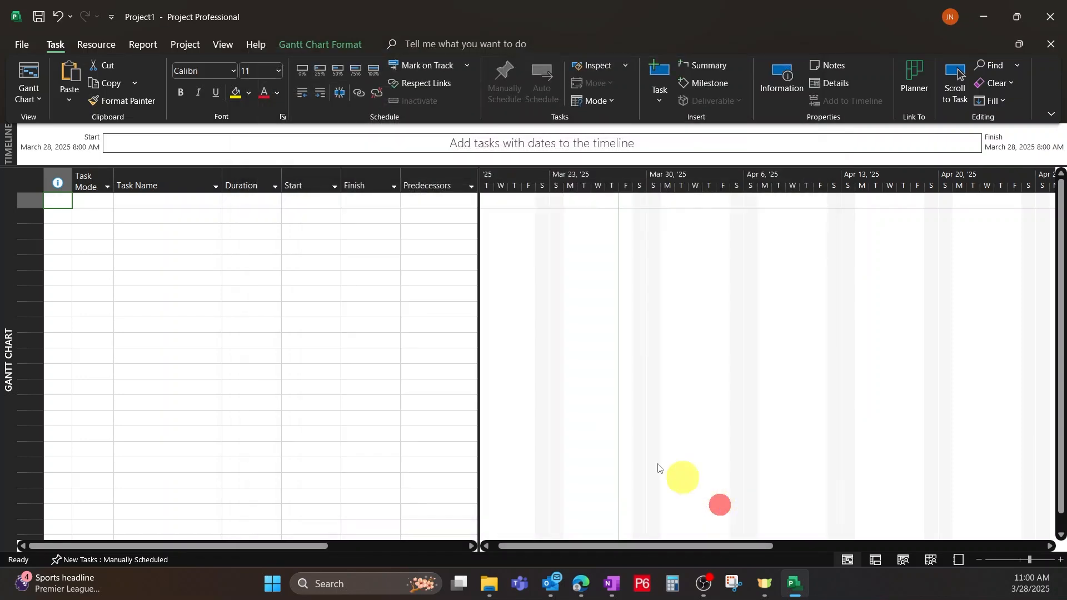
Add a task named Task 1 in the first row of the Gantt table.
left_click(300, 281)
left_click(158, 204)
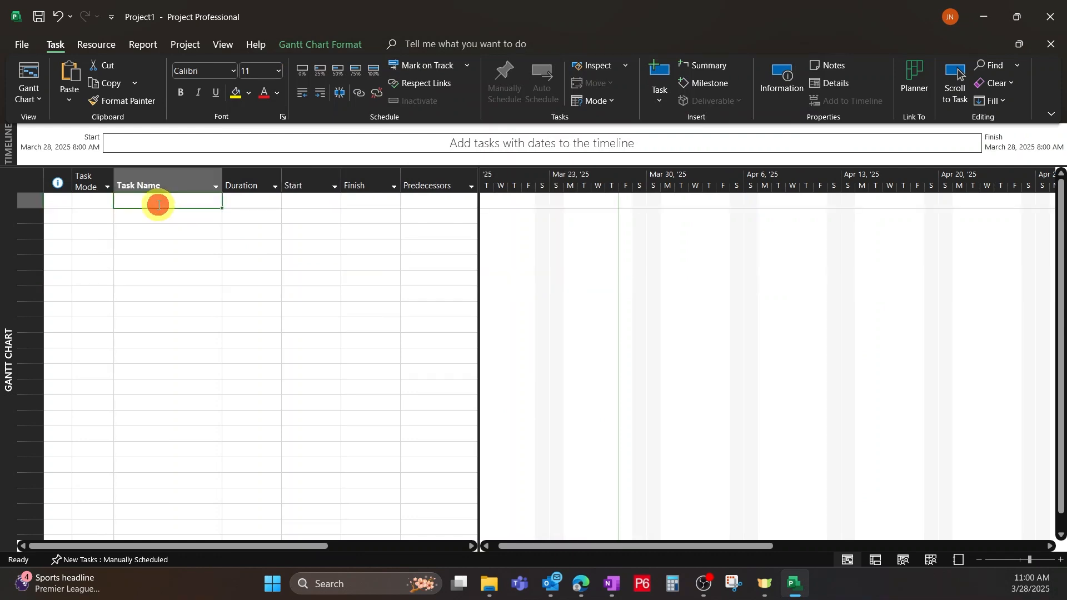
type("Ta")
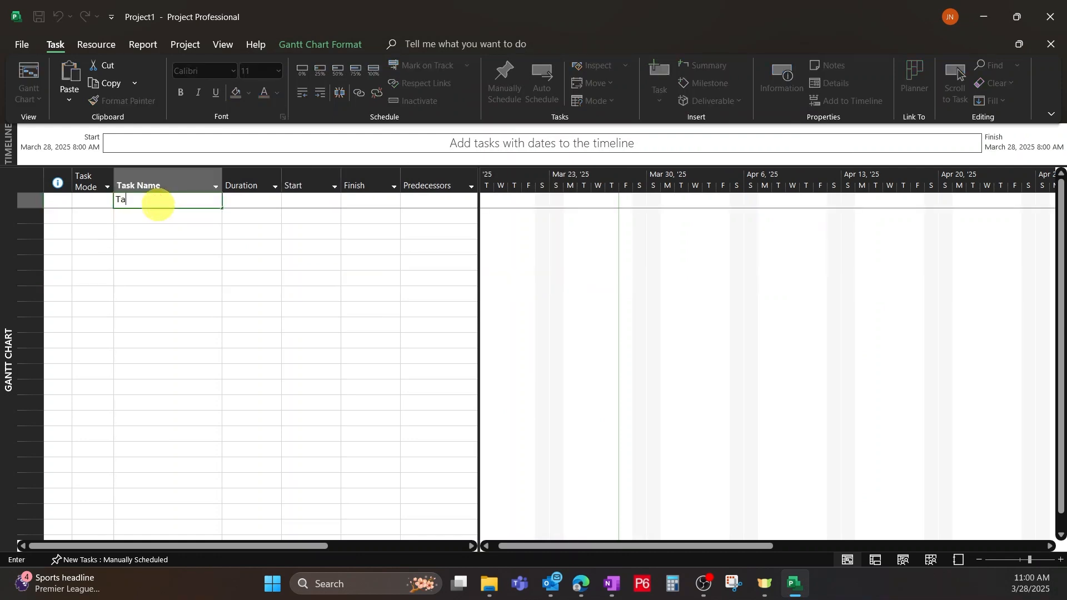
type("sk 1")
key("Tab")
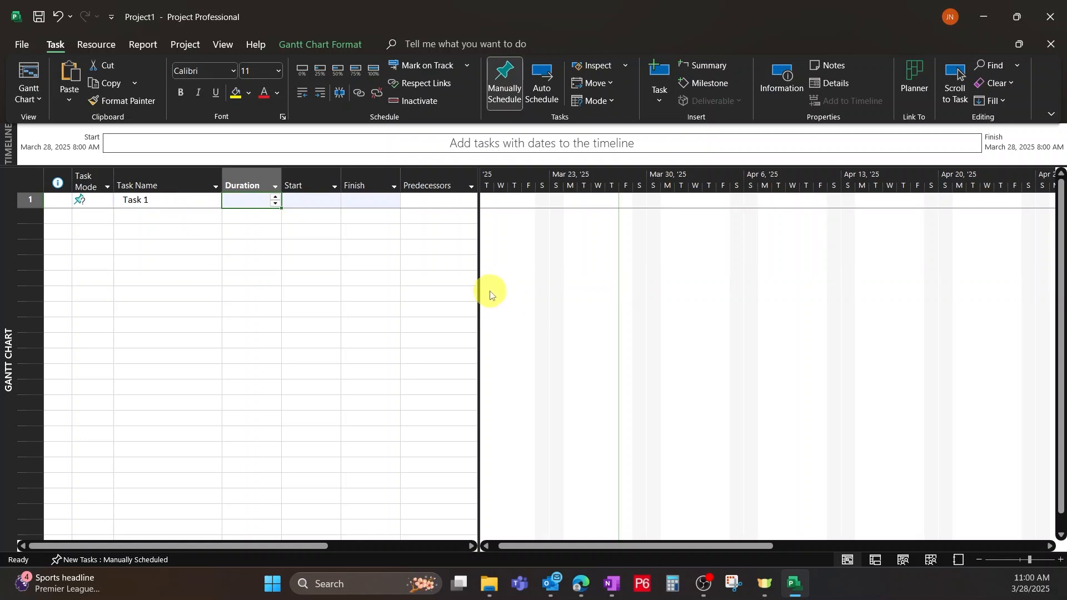
Set Task 1 to Auto Schedule and widen the table area and the Start and Finish columns to show full dates.
left_click_drag(477, 285, 908, 298)
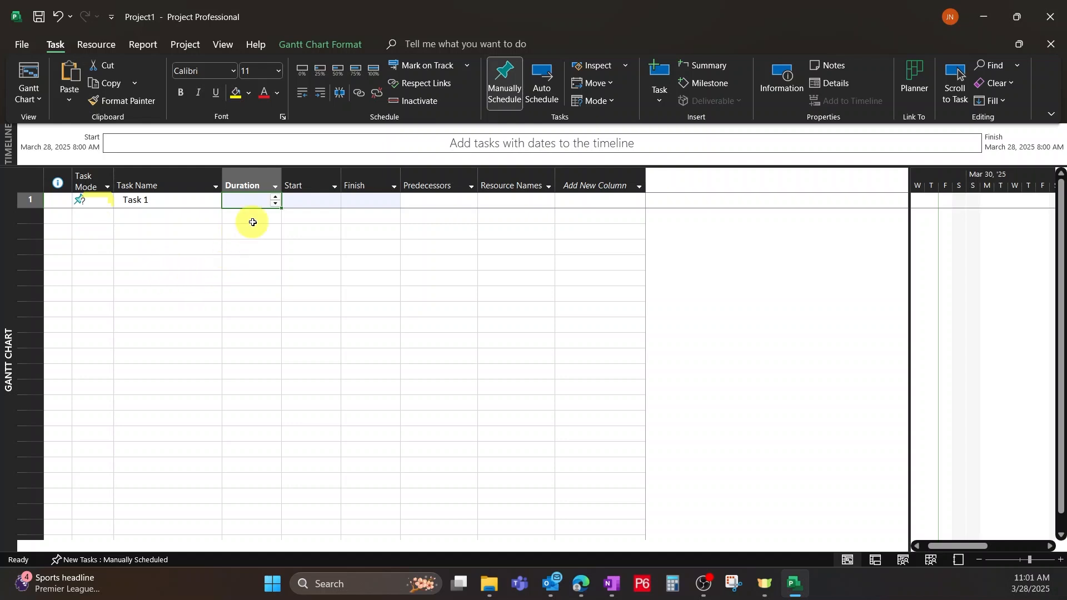
left_click(543, 78)
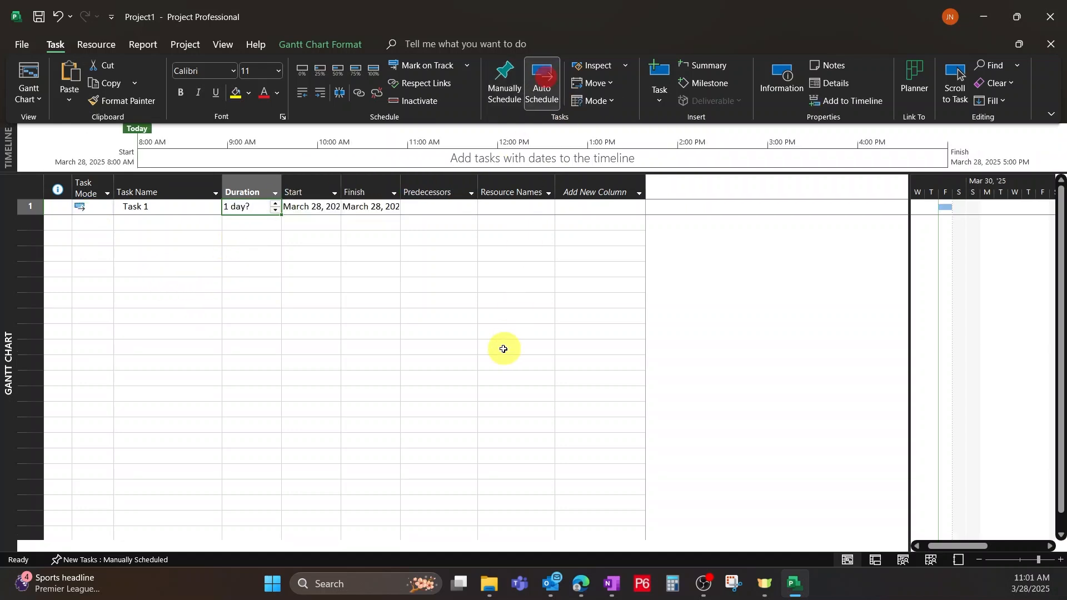
double_click(341, 187)
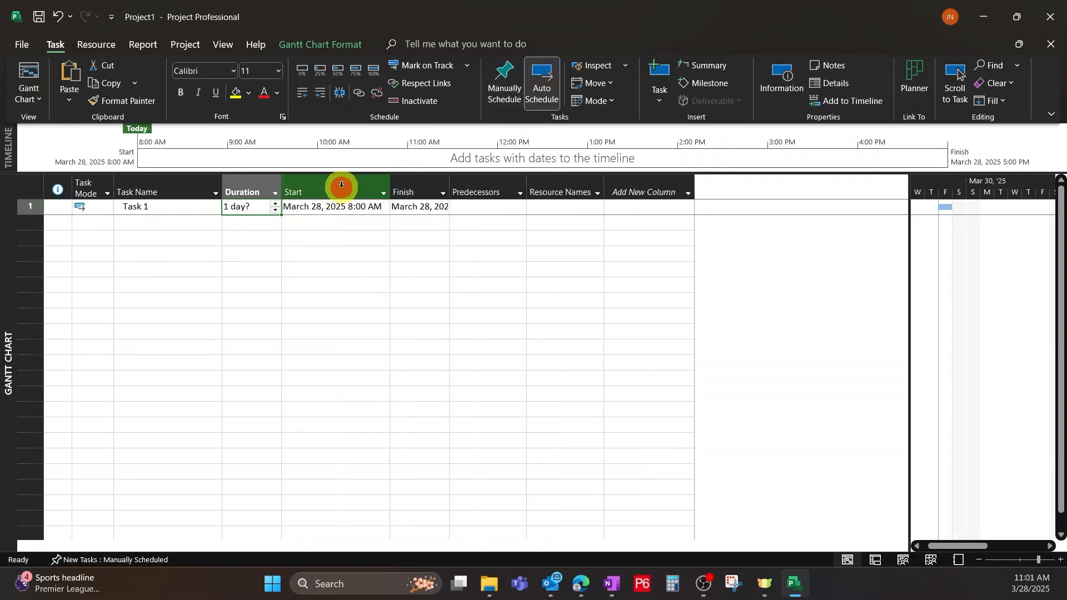
double_click(451, 189)
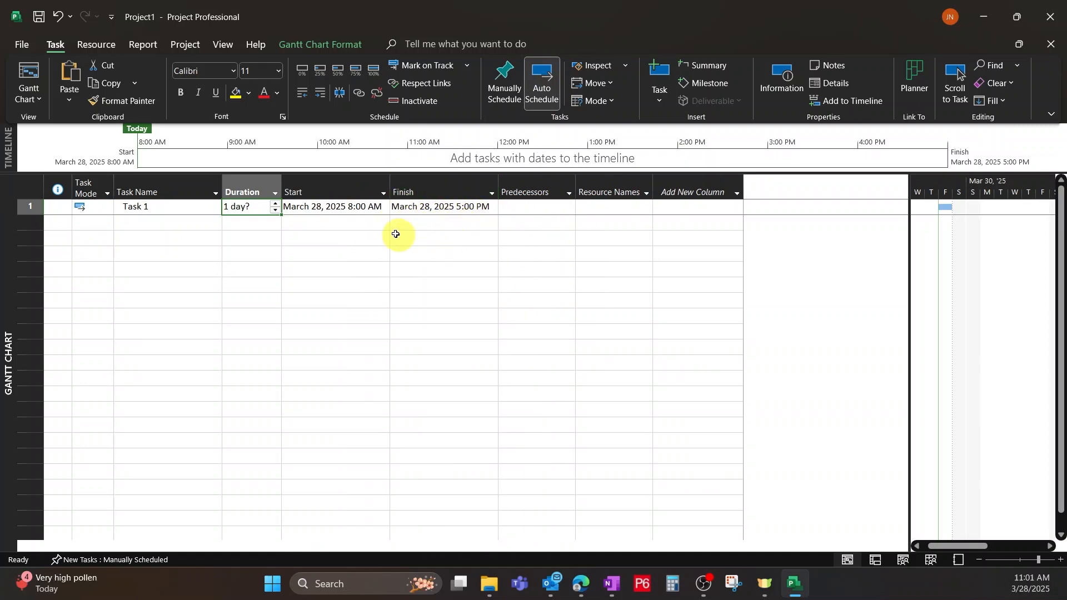
left_click(332, 213)
left_click(336, 236)
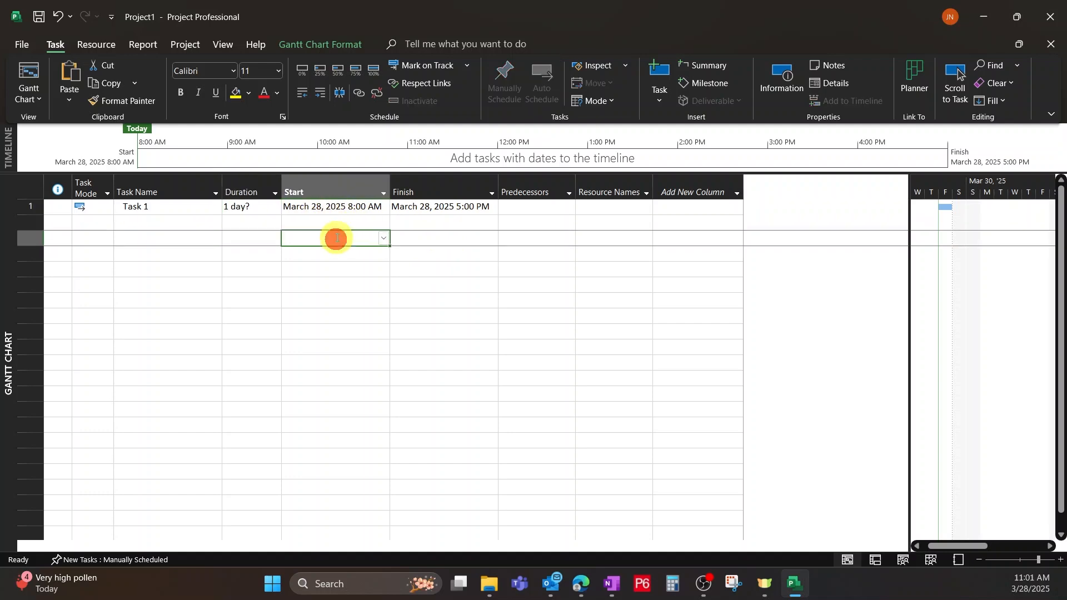
Change the project date format to the 1/28/09 12:33 PM style in the general options.
left_click(19, 46)
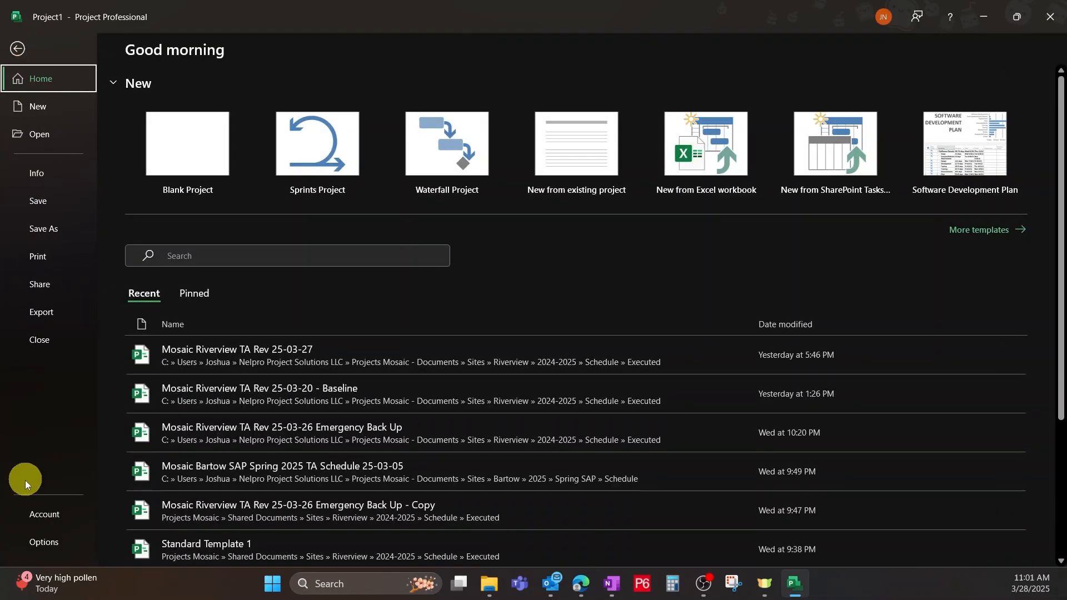
left_click(39, 542)
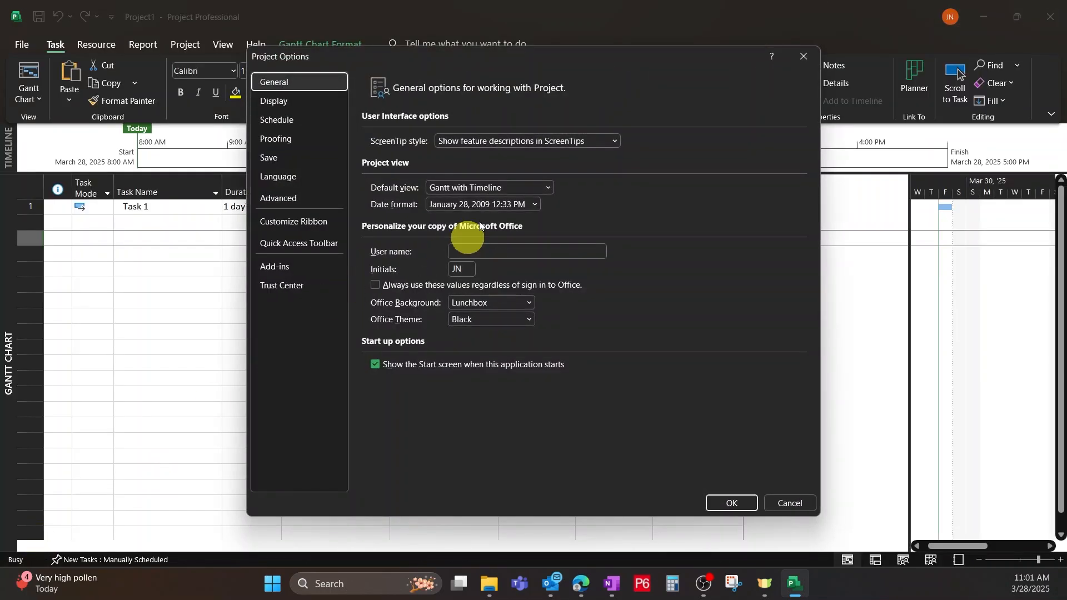
left_click(535, 204)
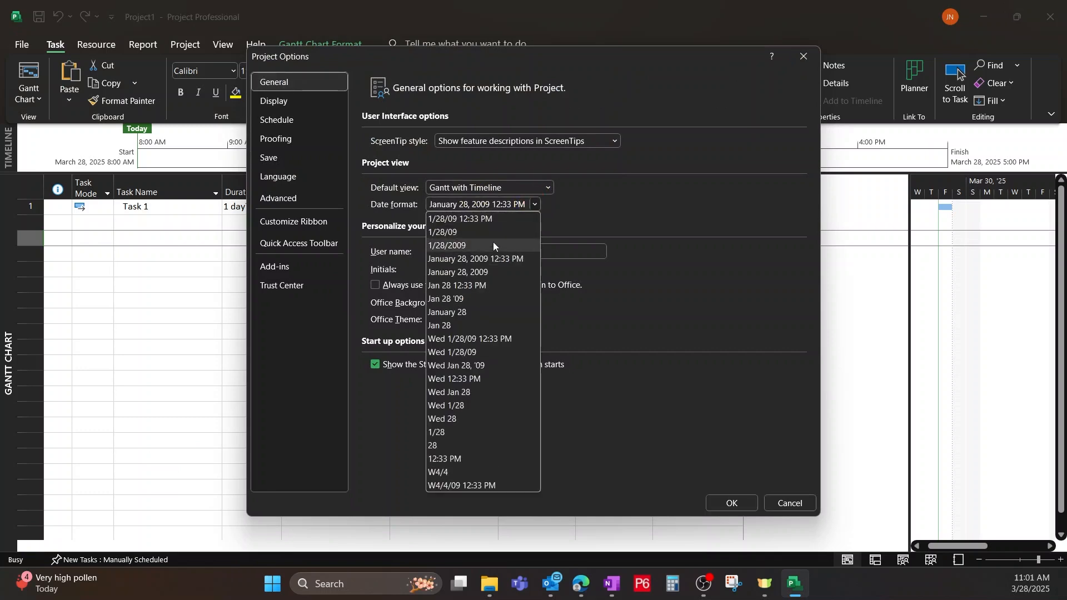
left_click(465, 218)
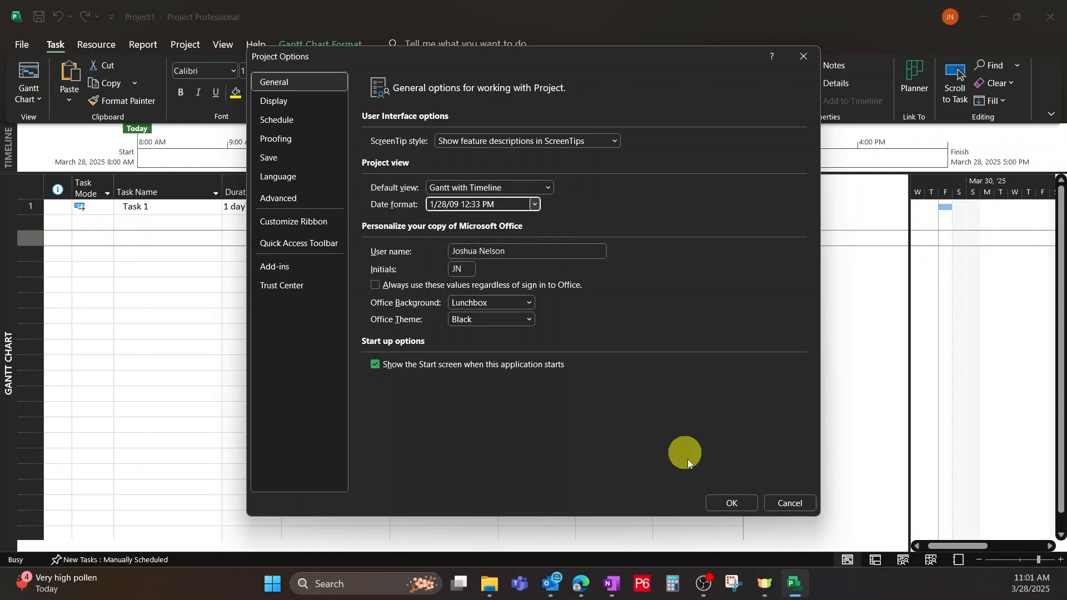
left_click(717, 504)
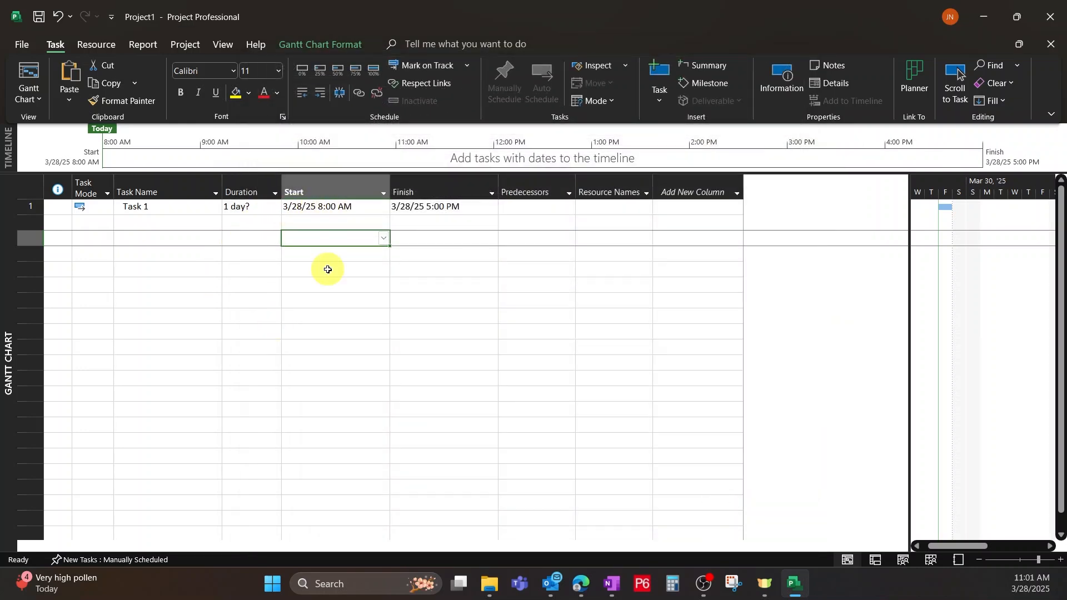
Try the Clouds Office background, settle on No Background, and apply it with the White Office theme.
left_click(17, 40)
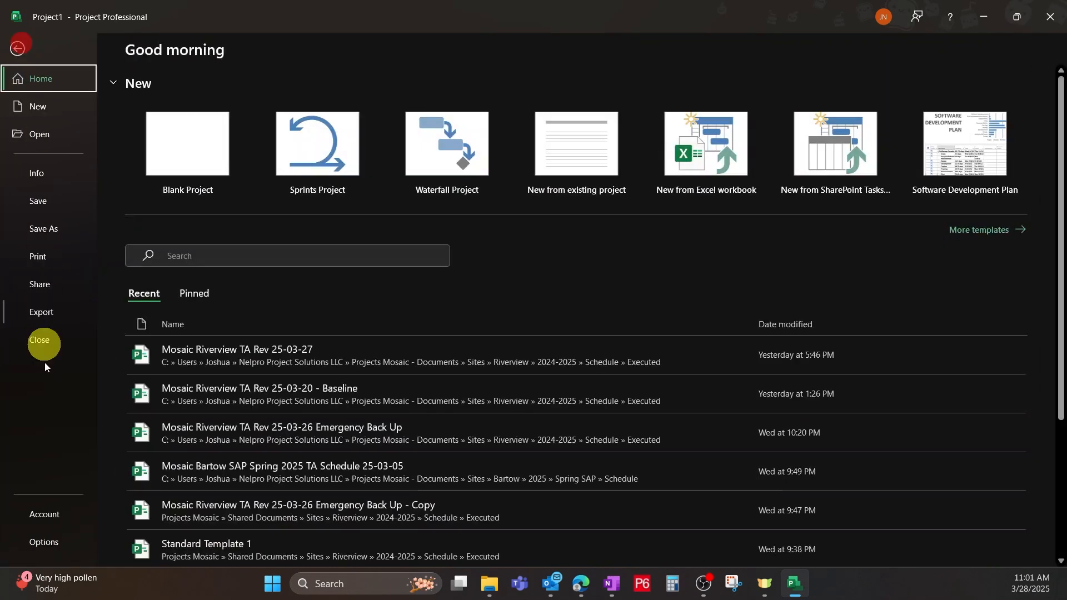
left_click(45, 544)
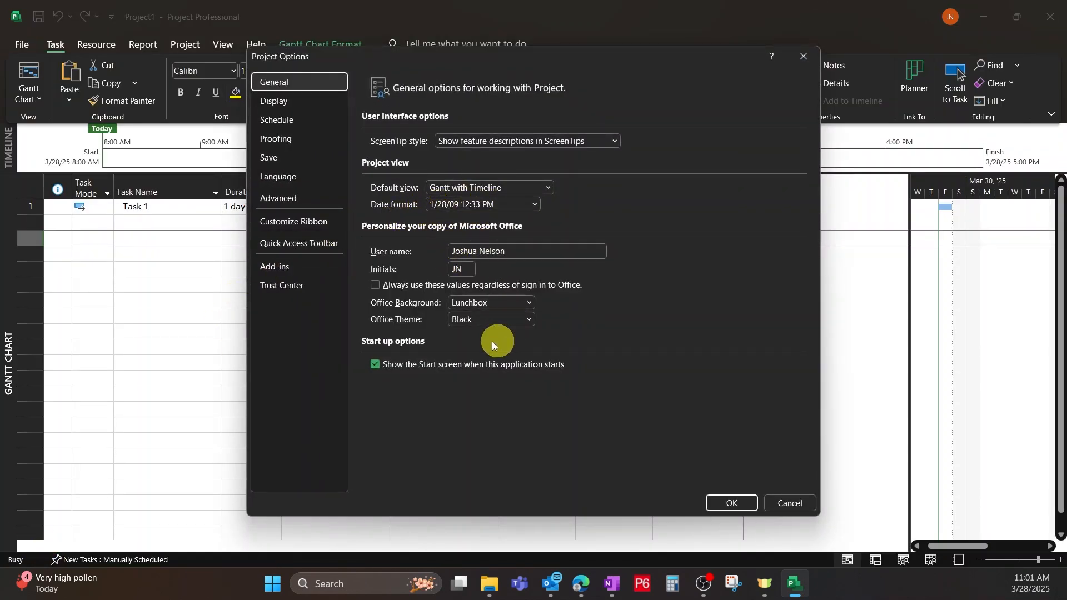
left_click(528, 305)
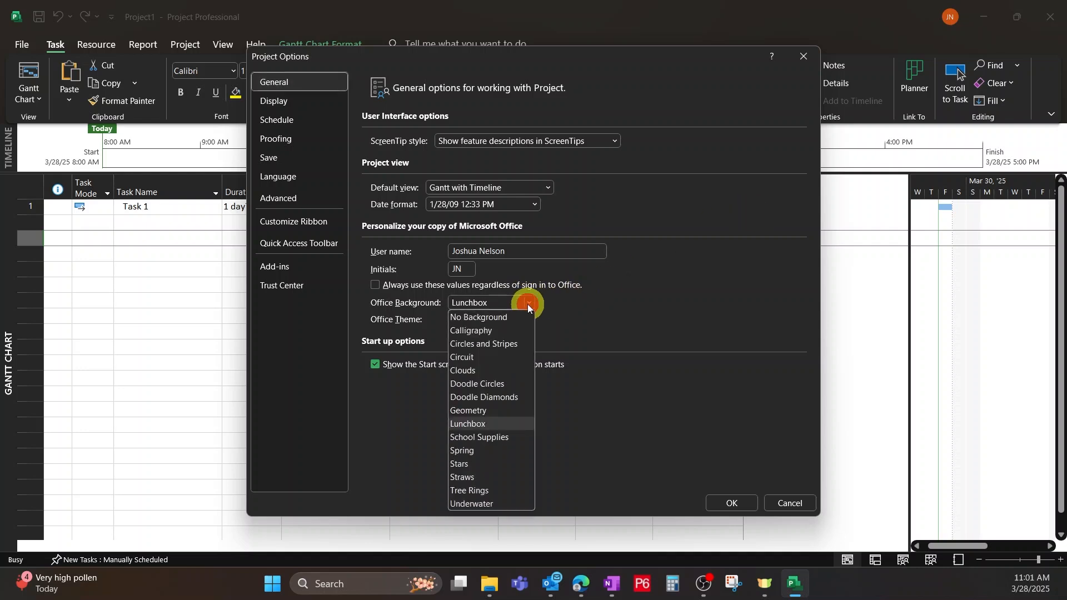
left_click(488, 371)
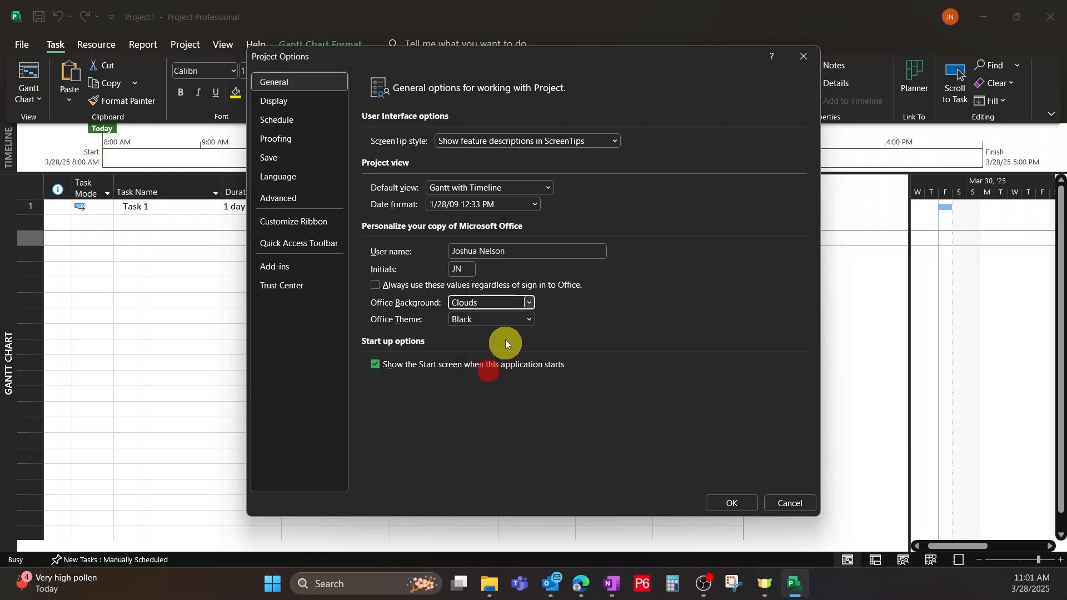
left_click(528, 303)
left_click(479, 319)
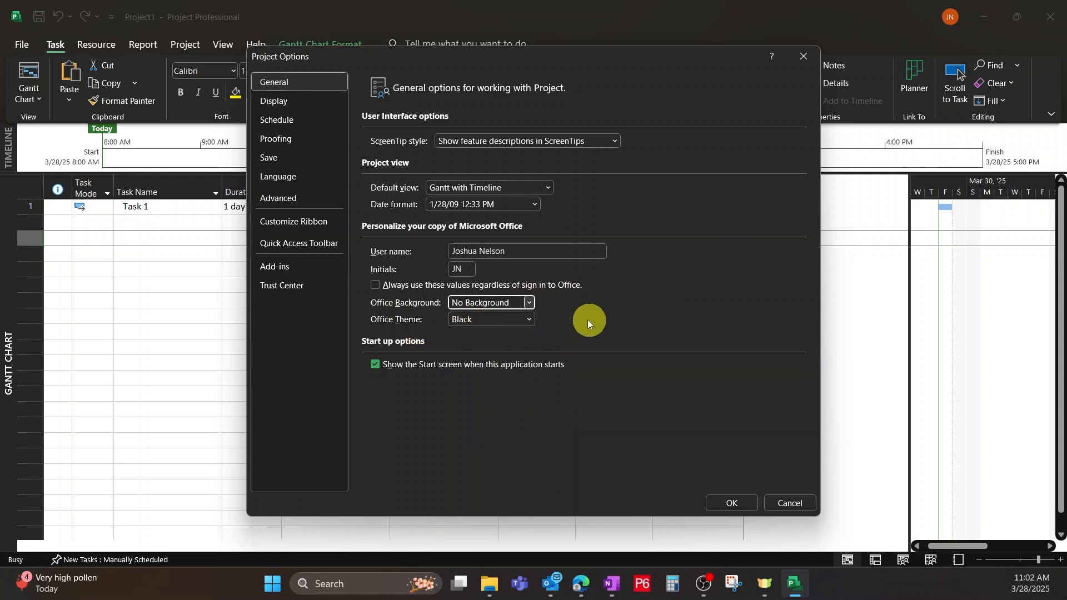
left_click(529, 321)
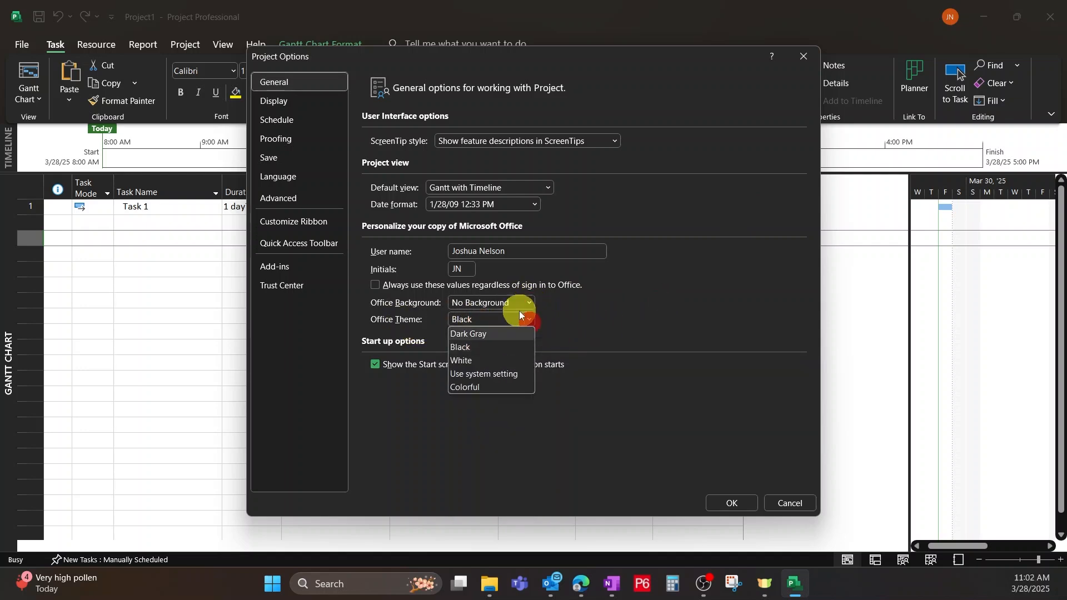
left_click(465, 361)
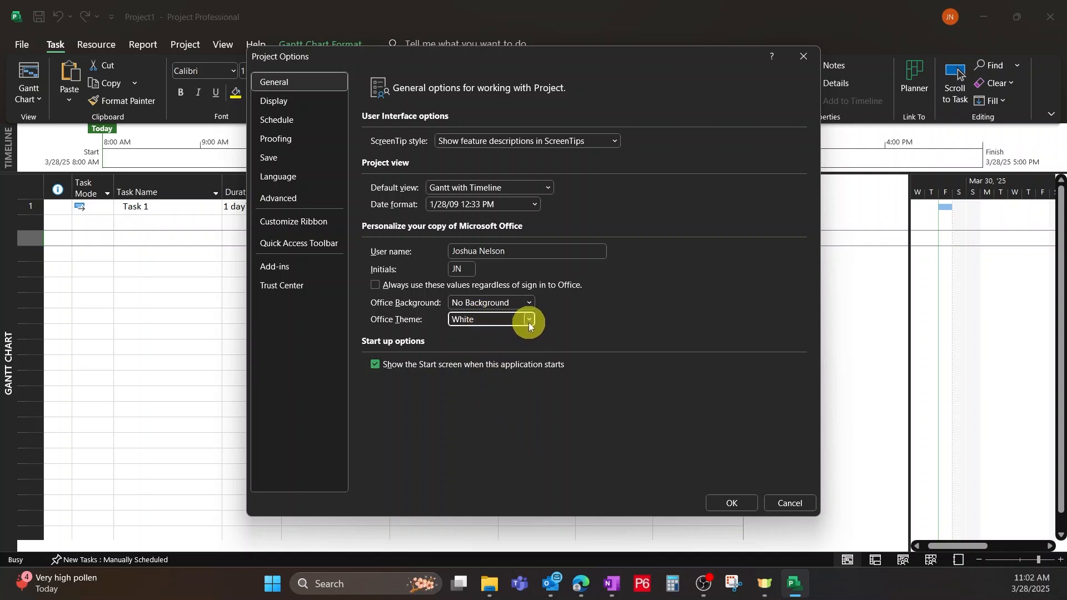
left_click(720, 503)
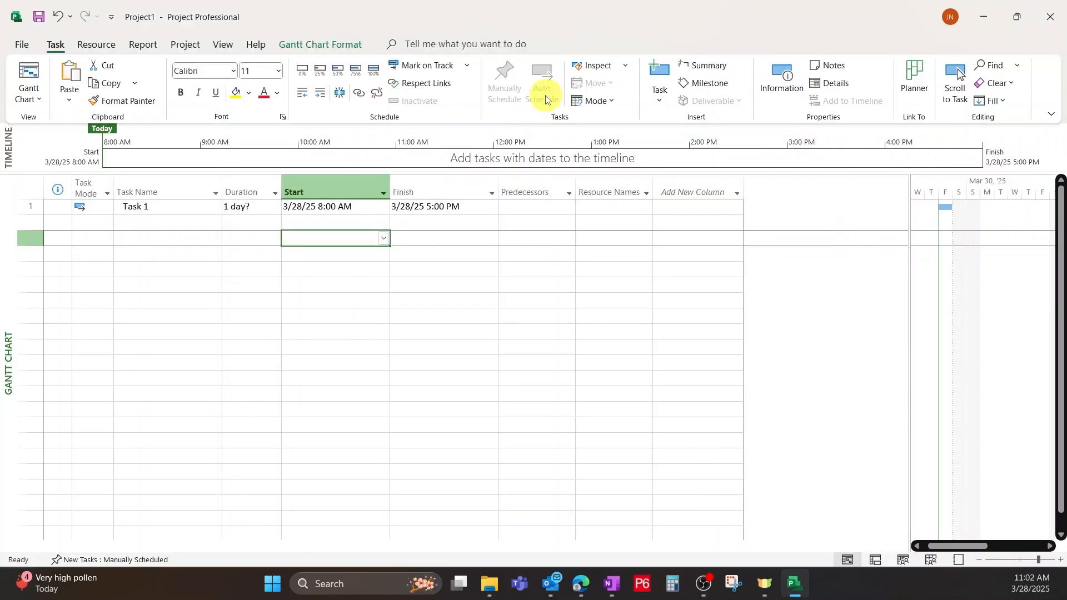
Set the Office theme to Black in the general options.
left_click(22, 45)
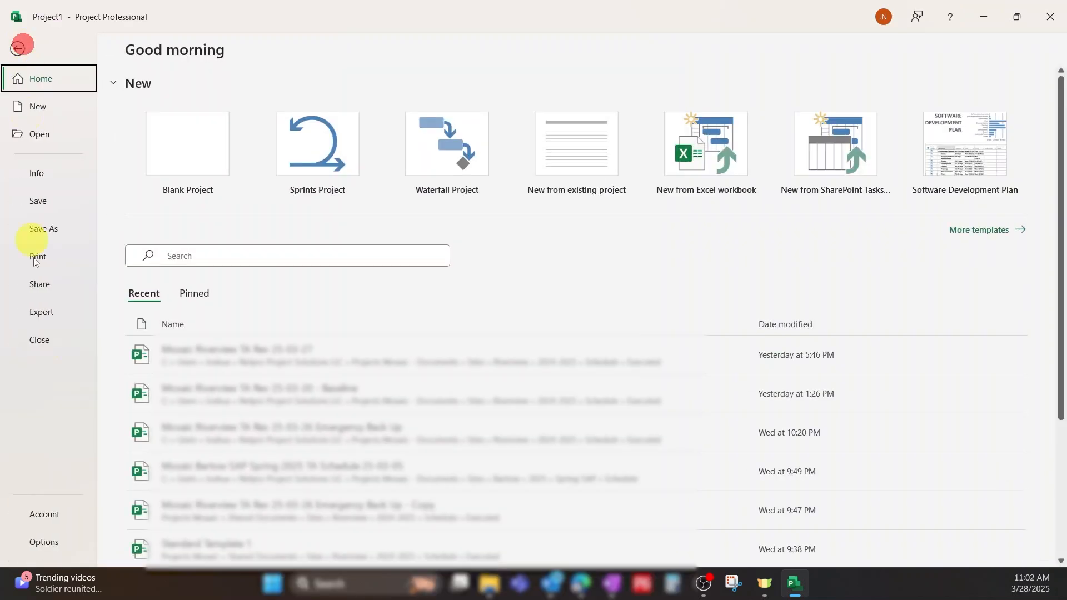
left_click(44, 548)
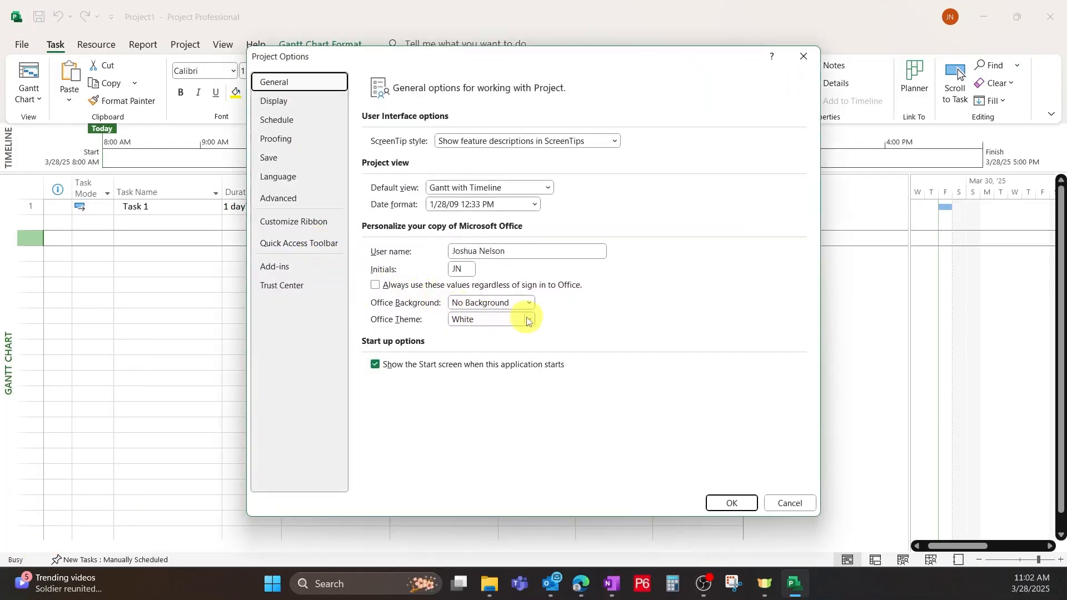
left_click(527, 321)
left_click(478, 348)
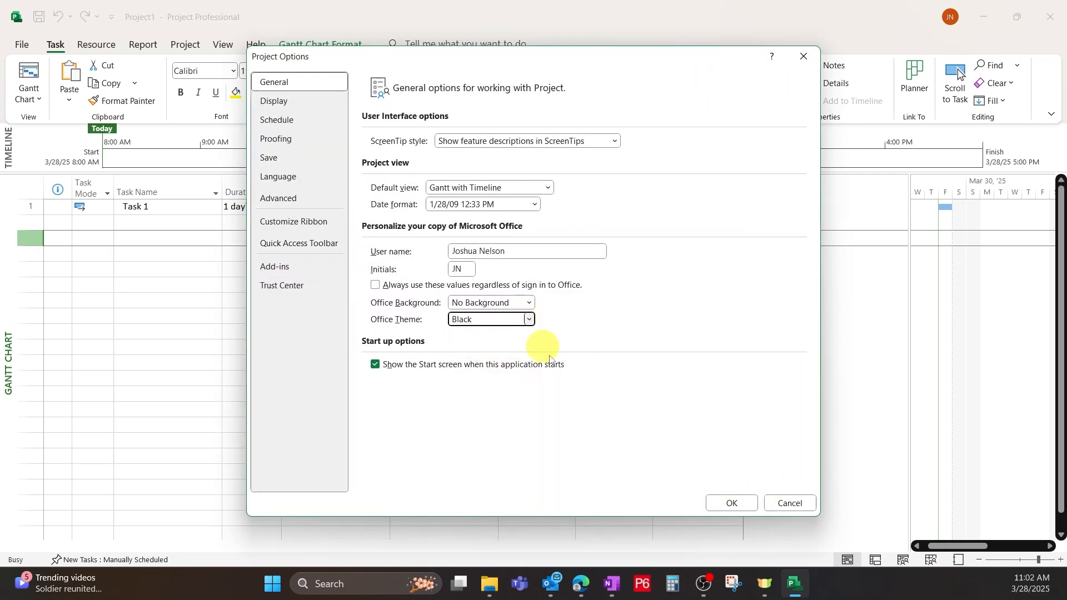
left_click(732, 504)
Review the display options and set the project's week to start on Monday in the schedule options.
left_click(20, 43)
left_click(35, 539)
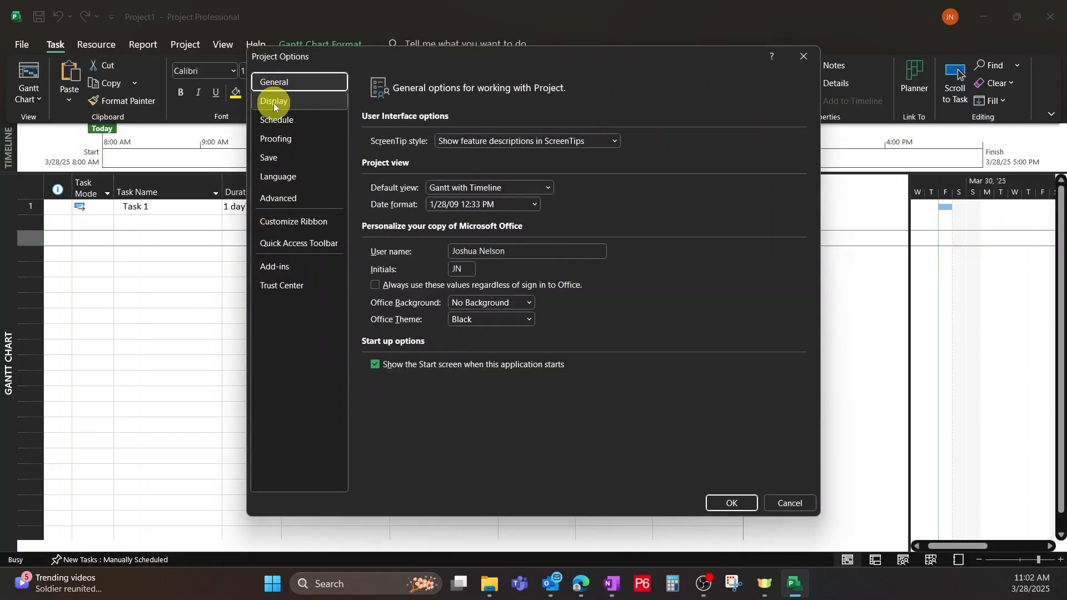
left_click(280, 100)
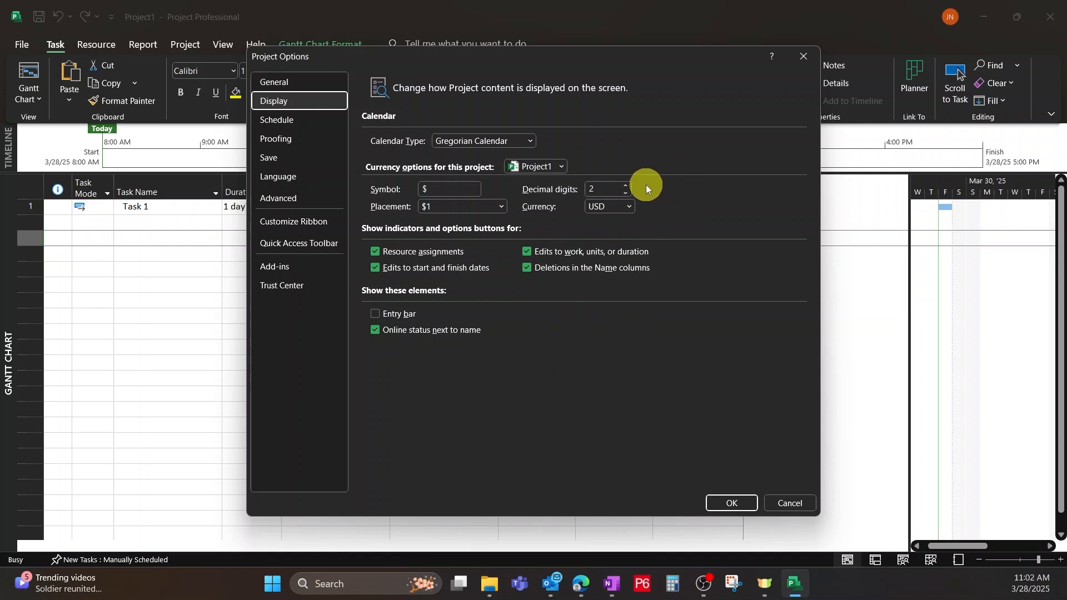
left_click(288, 121)
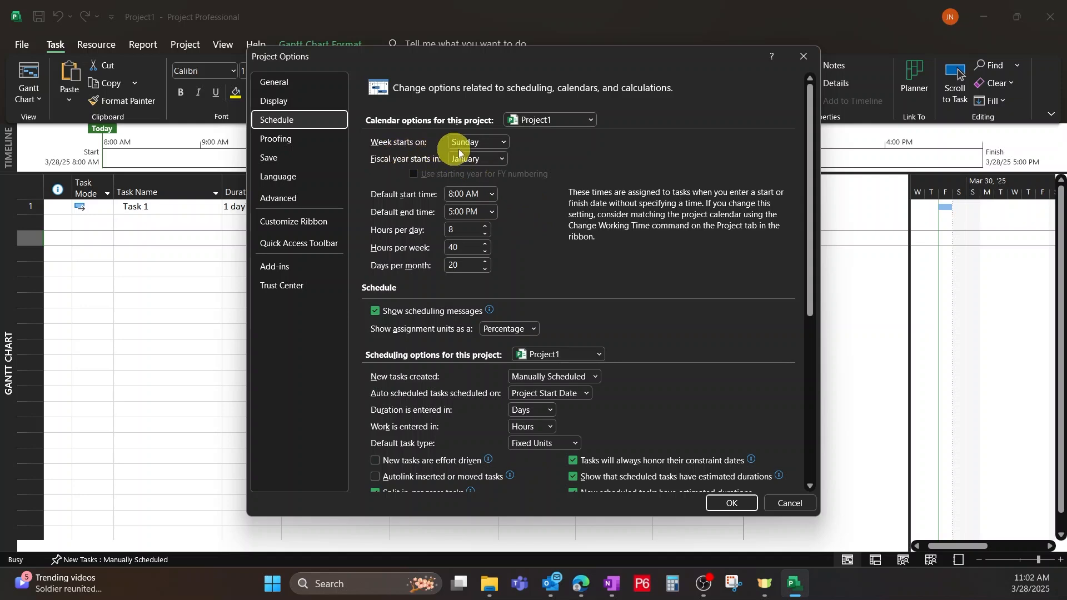
left_click(503, 141)
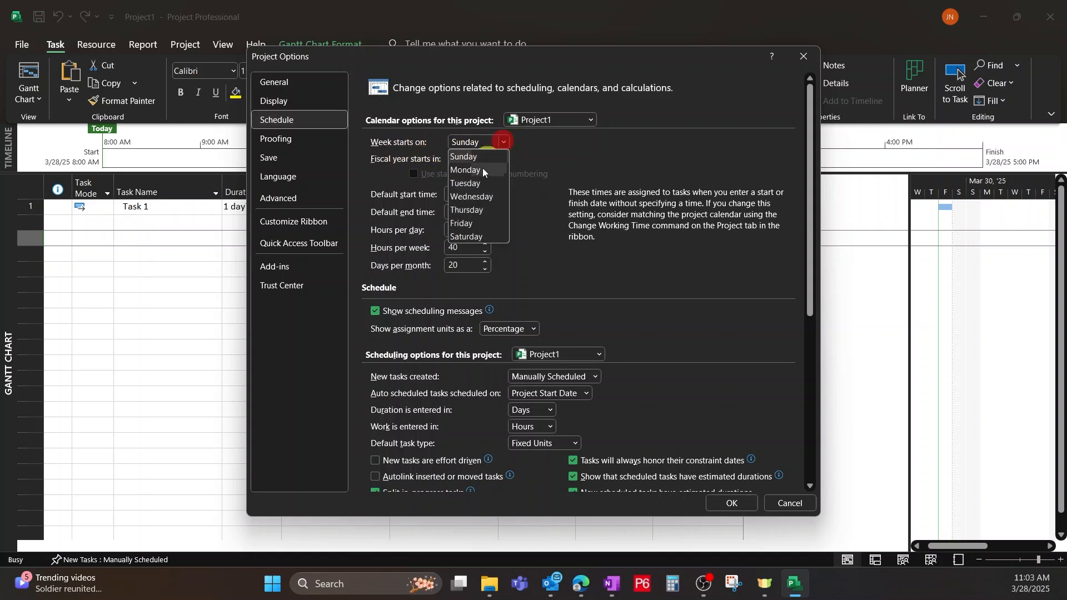
left_click(476, 171)
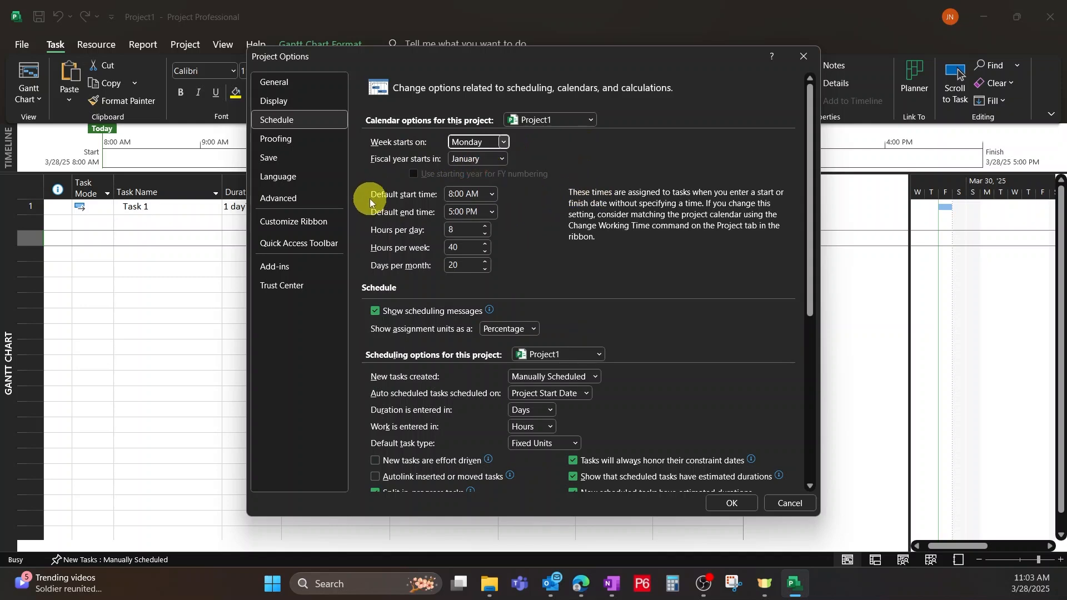
Set the default start time to 7:00 AM and the hours per day to 10.
left_click(492, 194)
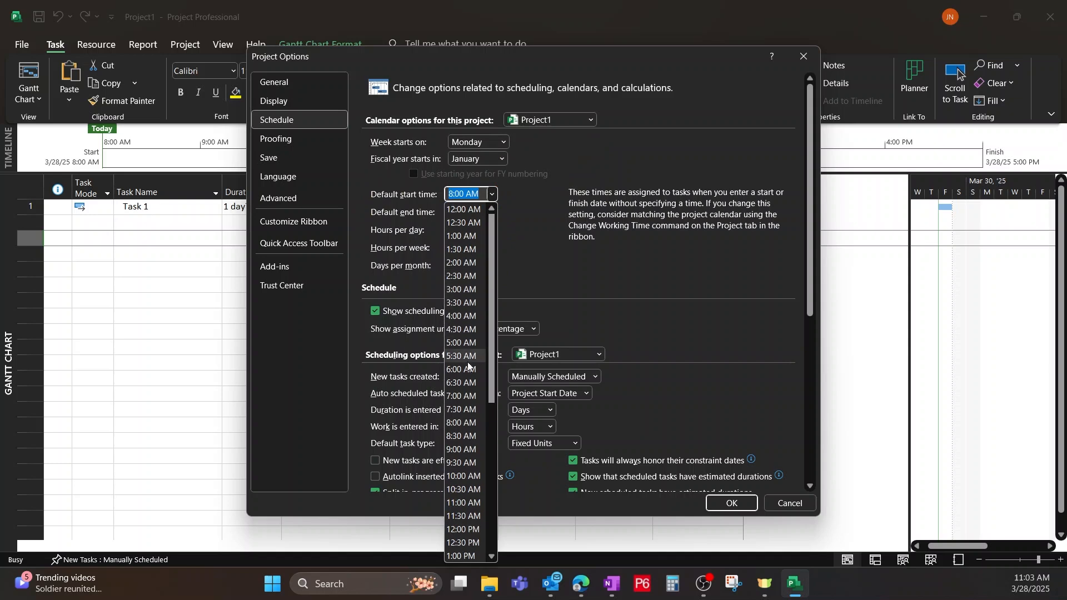
left_click(464, 397)
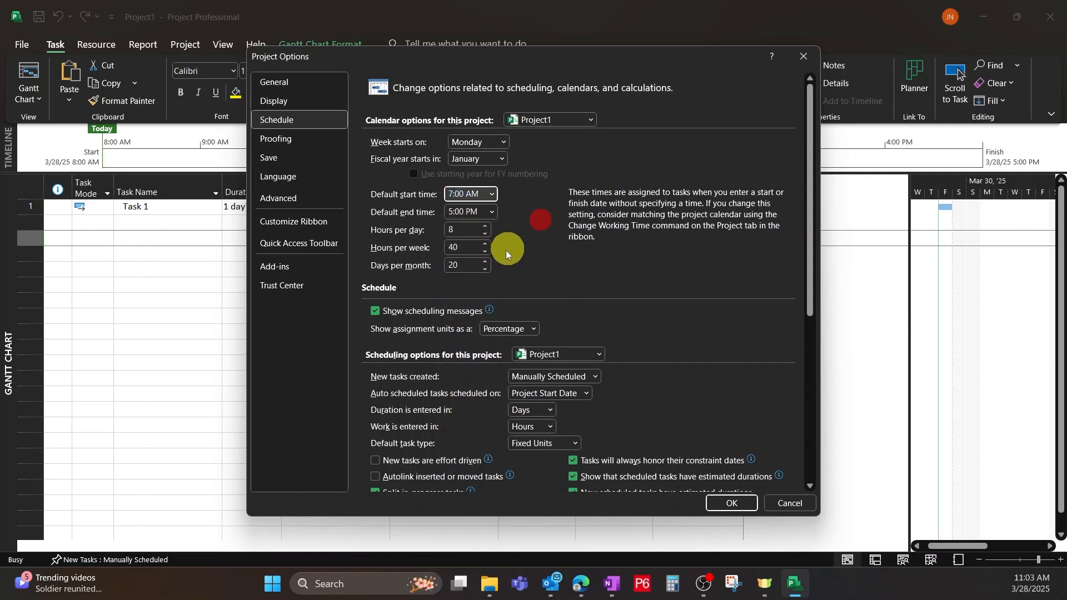
double_click(485, 226)
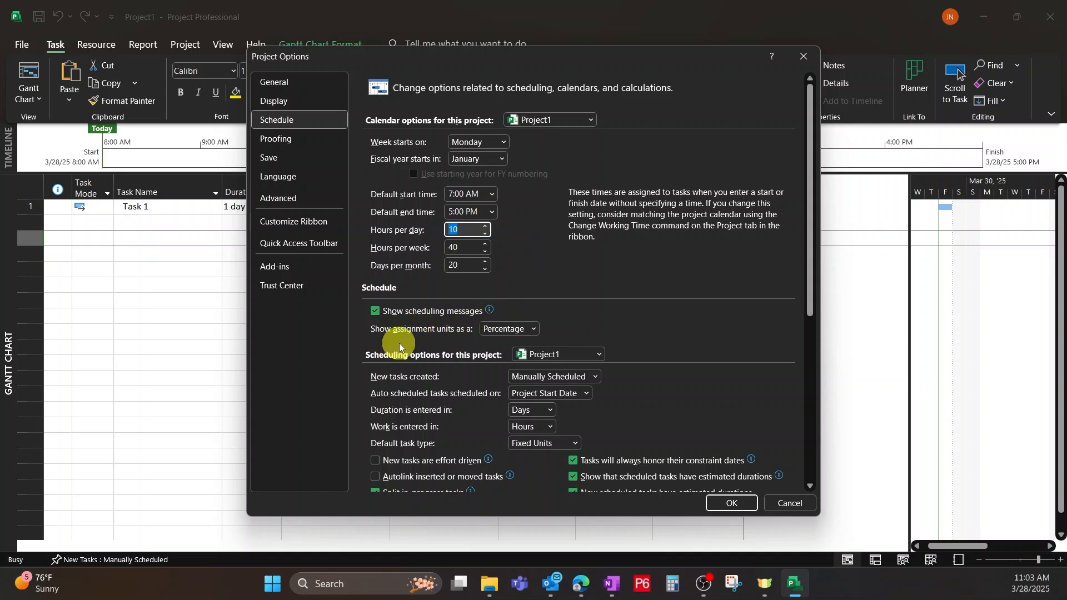
Choose Percentage for showing assignment units and apply the schedule options.
scroll(442, 345, "down", 1)
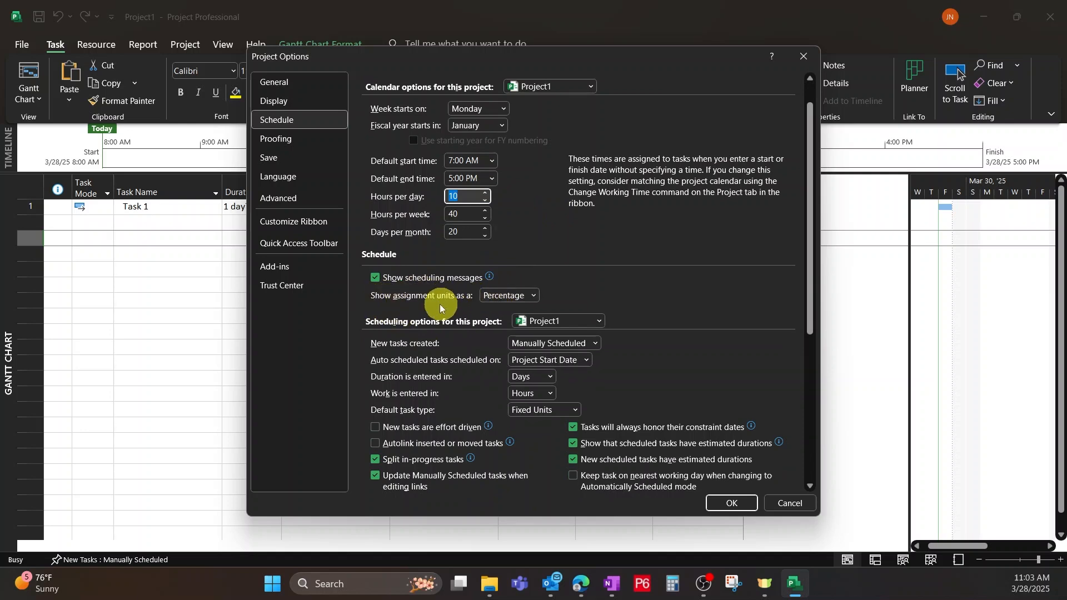
left_click(534, 296)
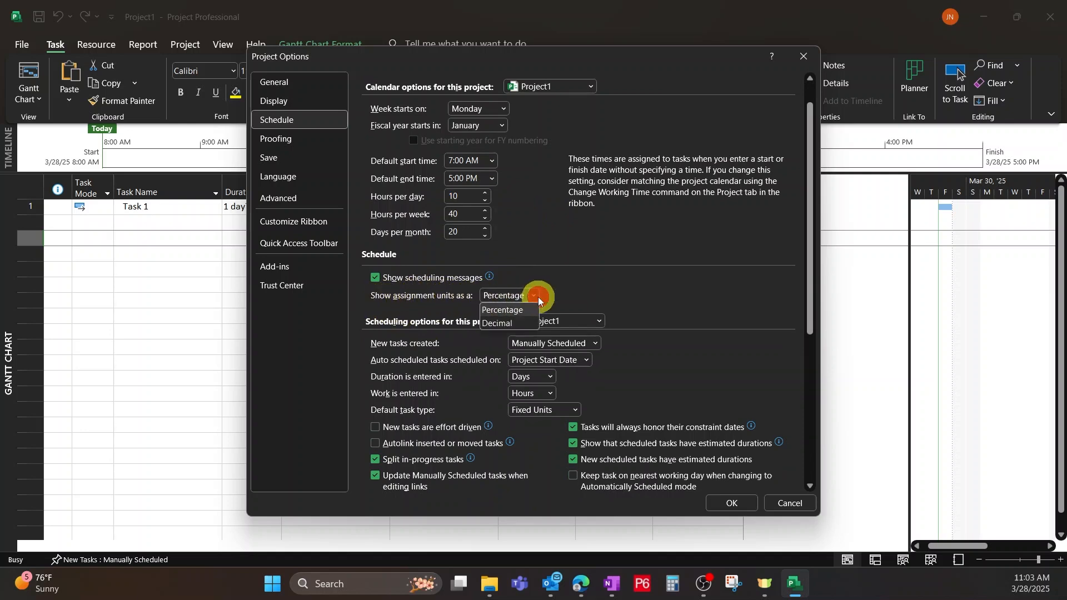
left_click(497, 309)
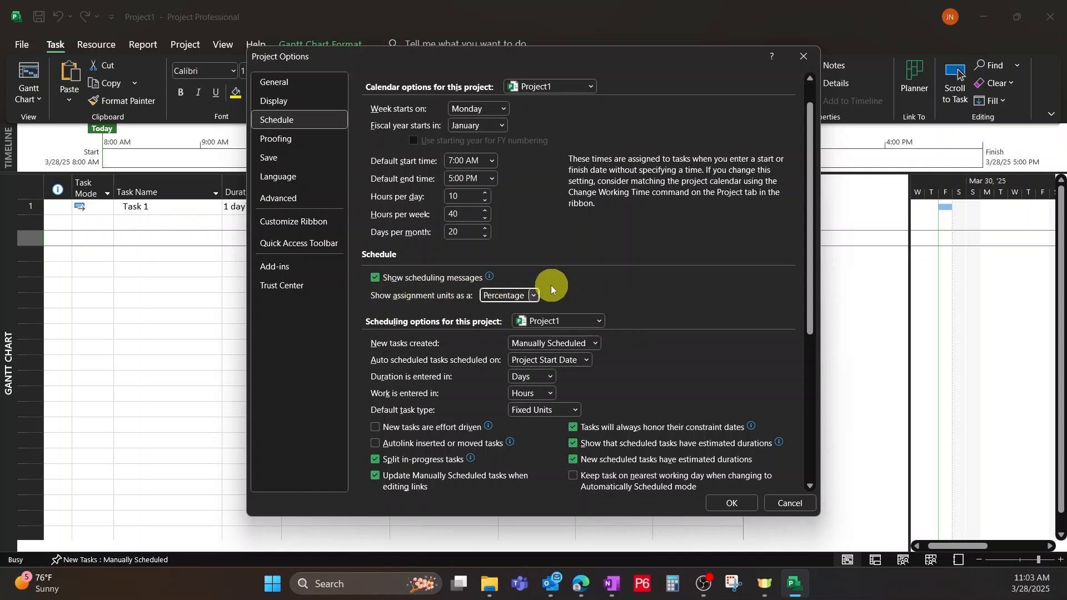
left_click(730, 504)
left_click(374, 297)
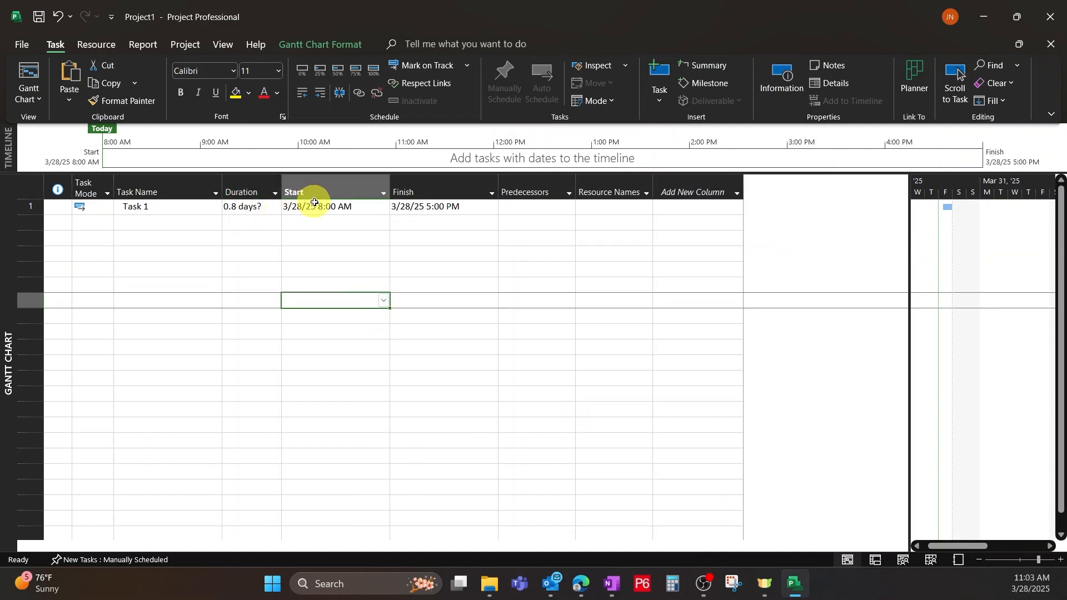
Assign a resource to Task 1 by entering the company's name in its Resource Names cell.
left_click(603, 205)
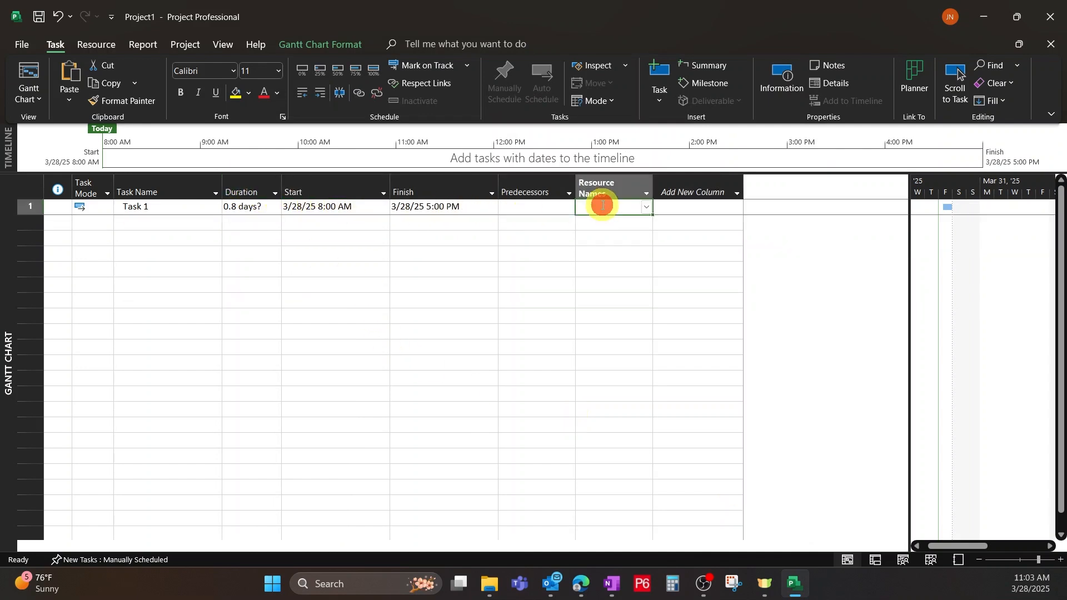
type("Jos")
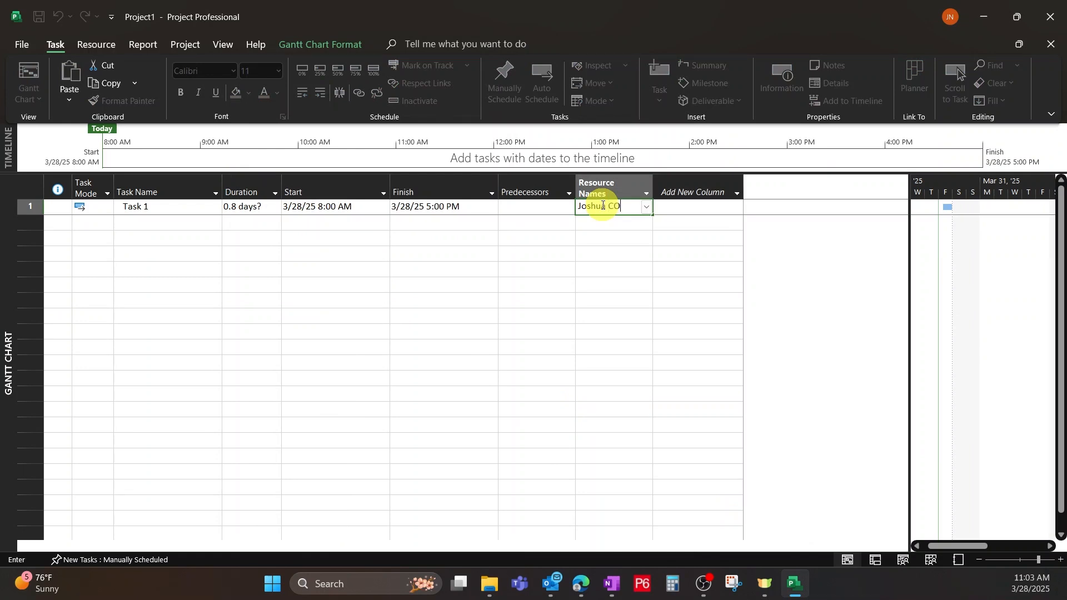
type("hua Co.")
left_click(616, 270)
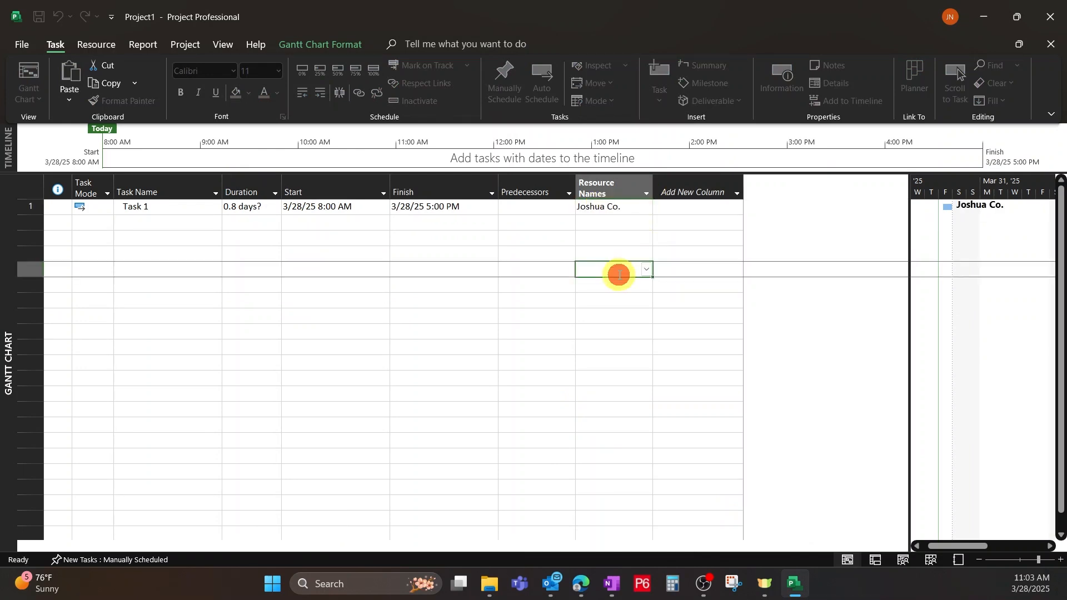
Set the assigned resource's units to 5% in Task 1's task information.
double_click(609, 206)
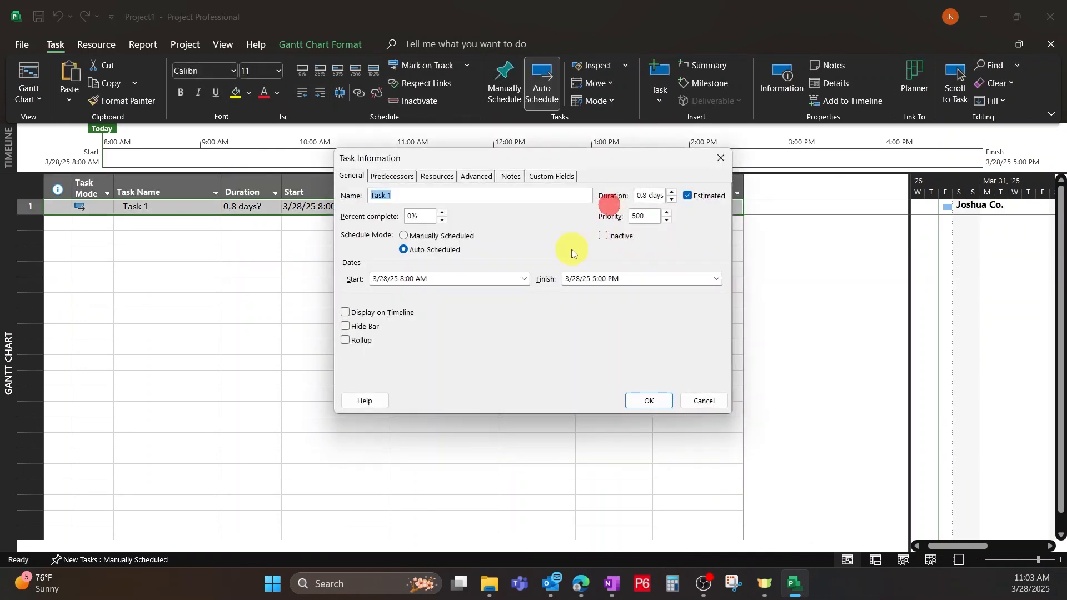
left_click(439, 178)
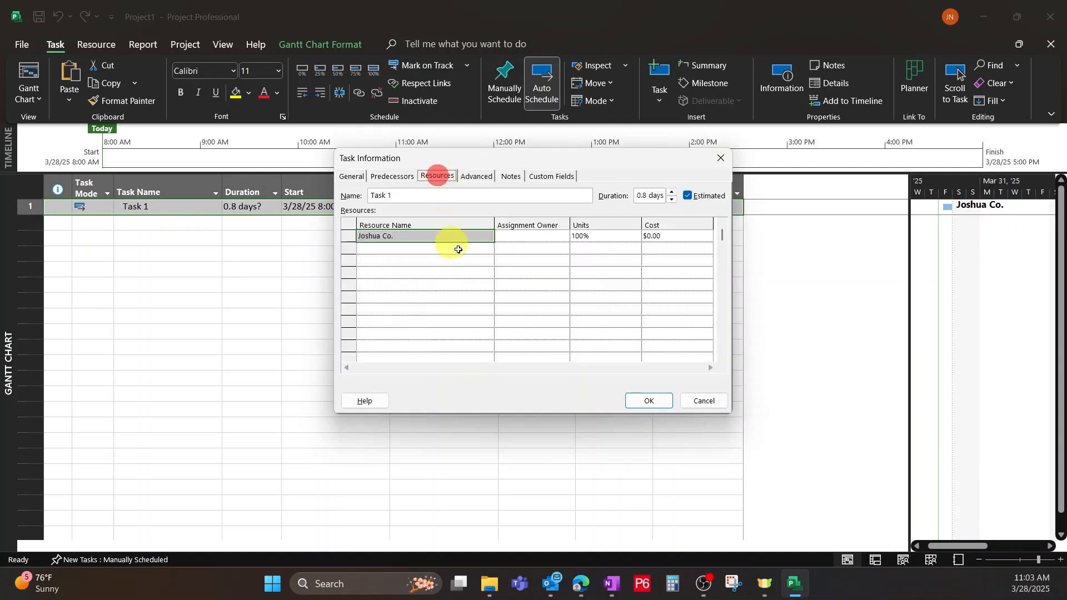
left_click(609, 237)
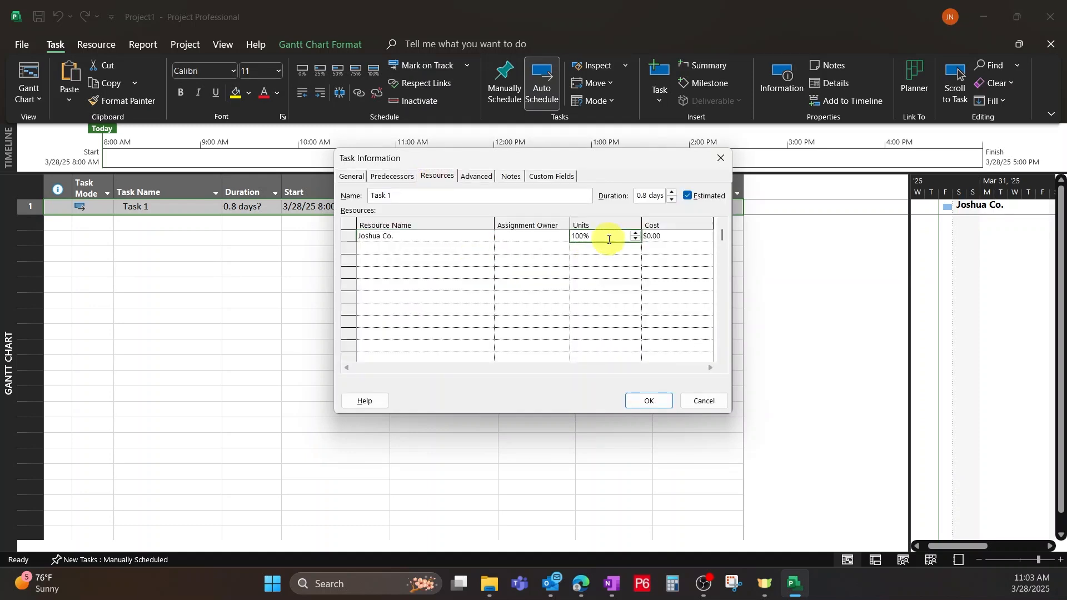
type("5")
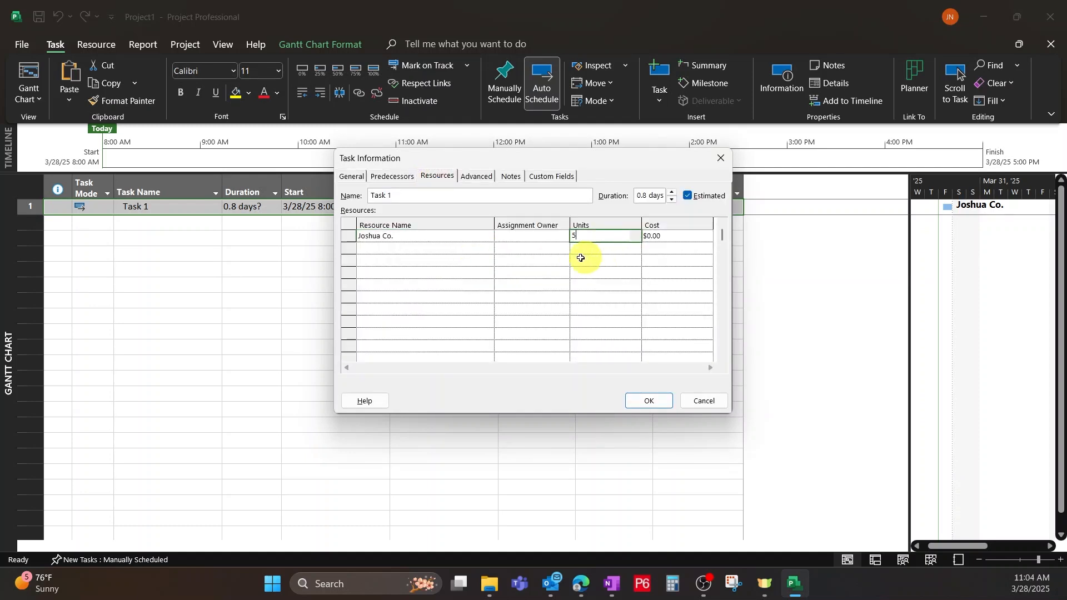
left_click(646, 401)
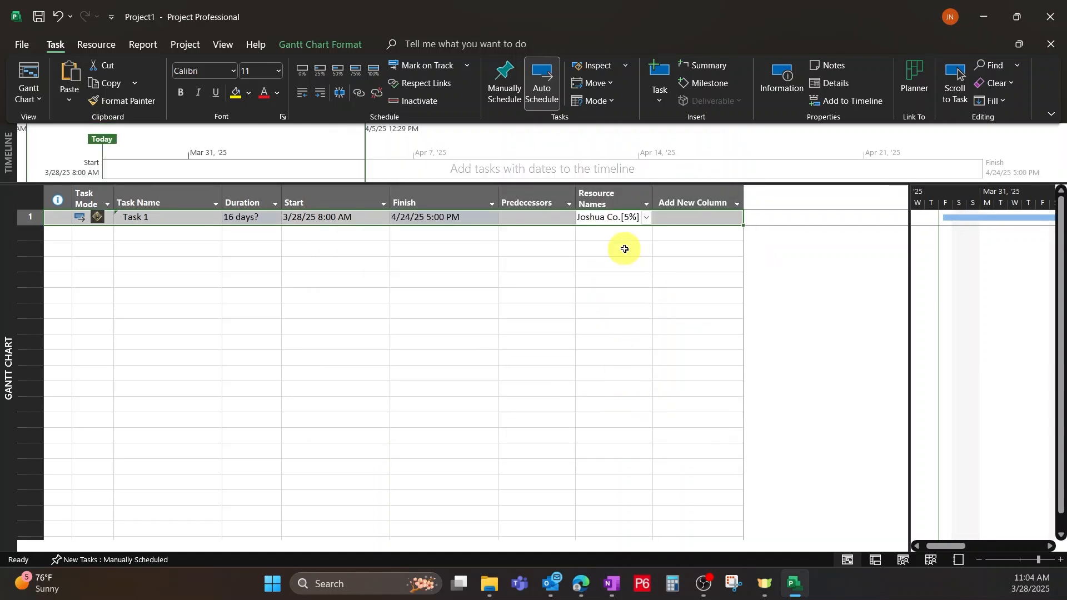
Widen the Resource Names column so the resource name and its units fit.
double_click(655, 194)
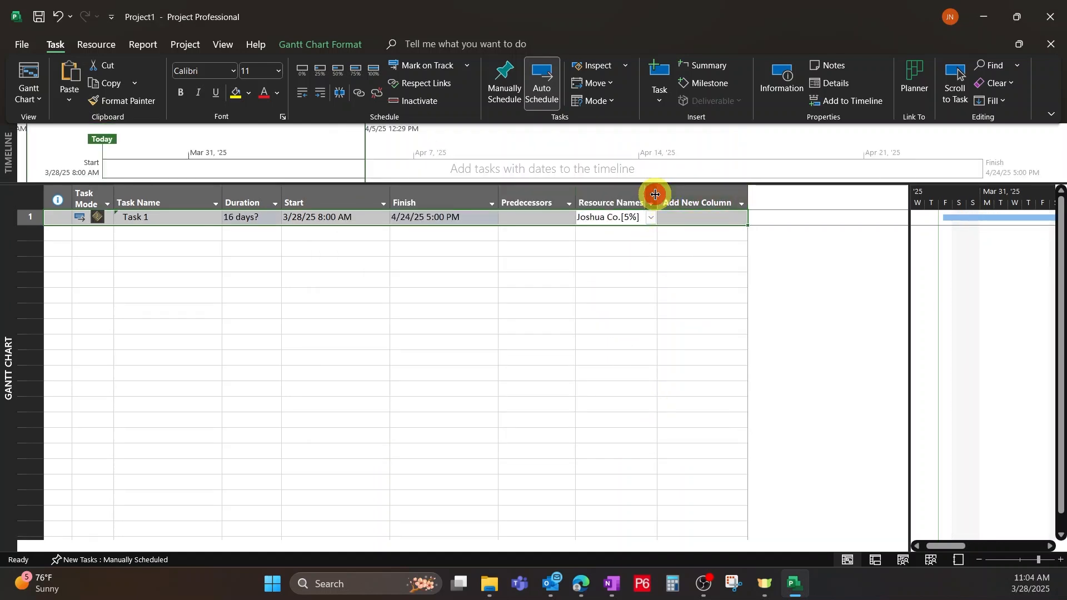
left_click_drag(655, 194, 683, 196)
left_click(650, 241)
Raise the resource's assignment units on Task 1 to 300% in the task information.
left_click(649, 216)
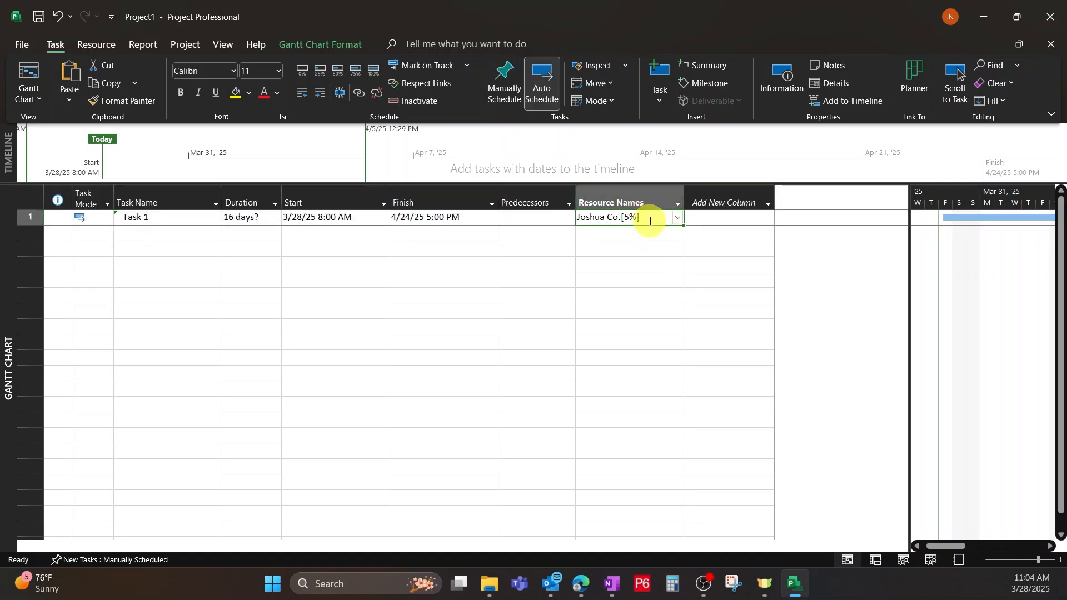
double_click(650, 220)
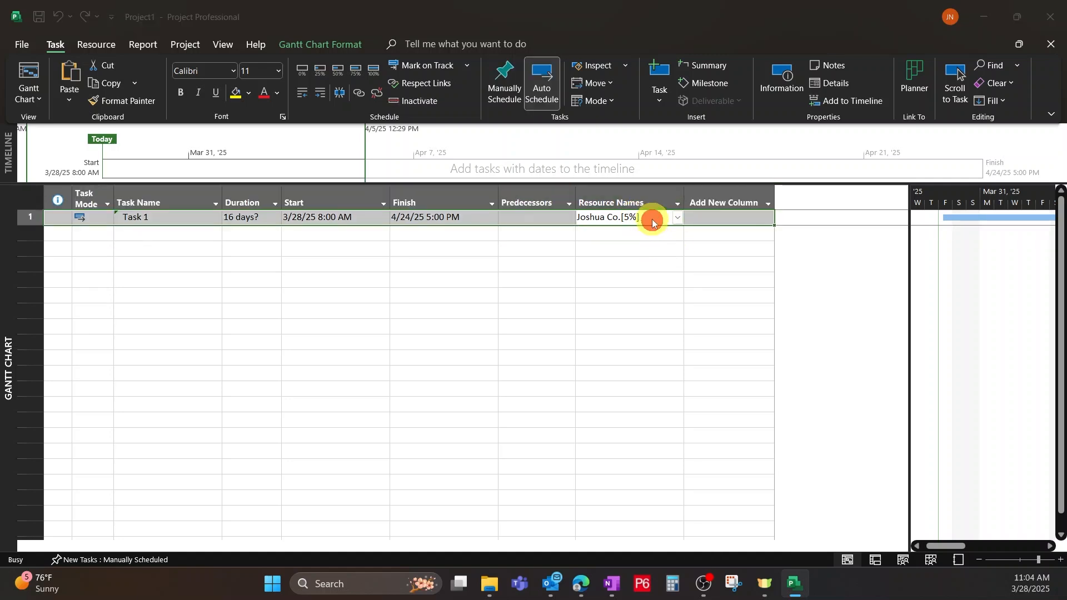
left_click(614, 236)
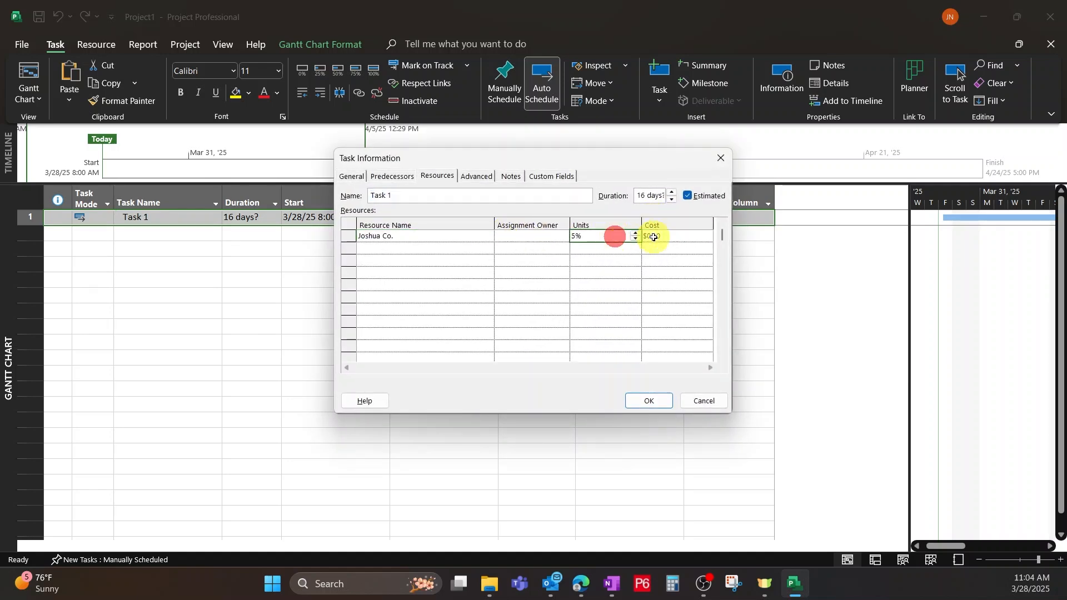
left_click(636, 233)
left_click(635, 234)
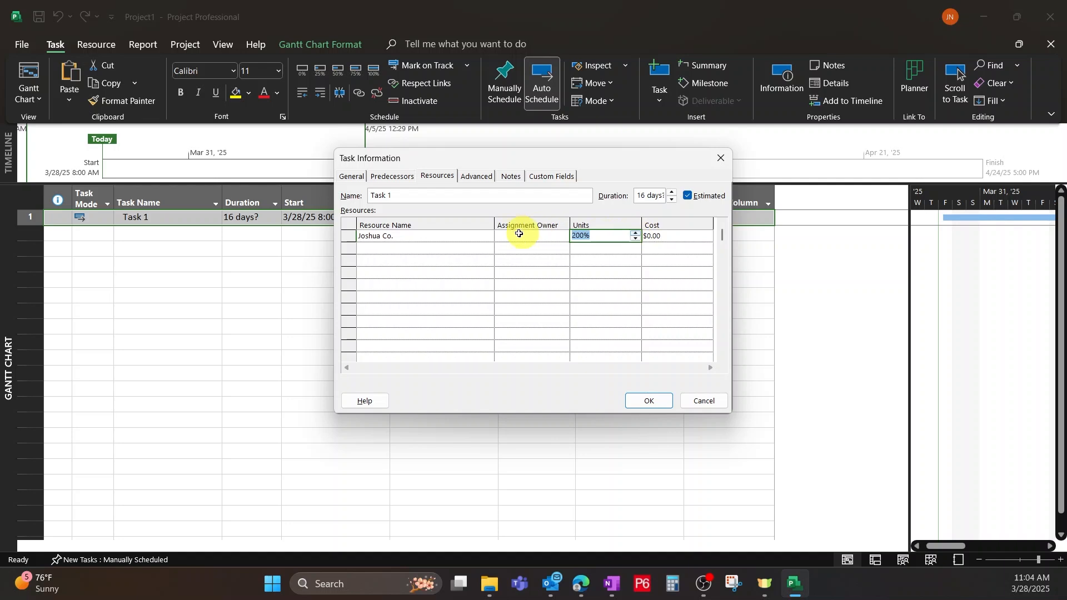
left_click(634, 234)
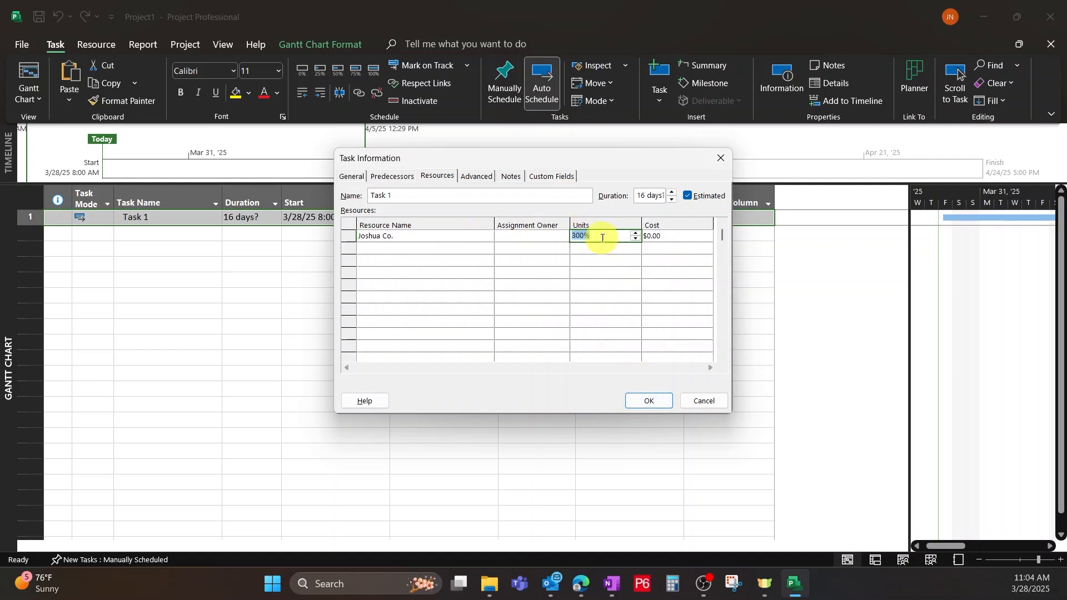
left_click(644, 401)
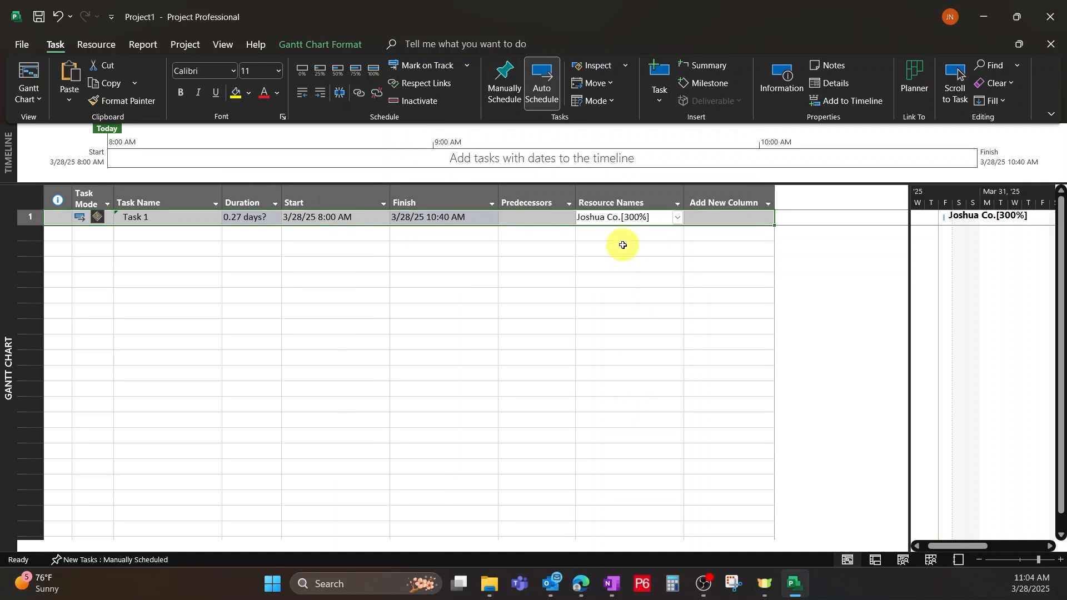
Change the schedule options to show assignment units as a Decimal and apply them.
left_click(4, 47)
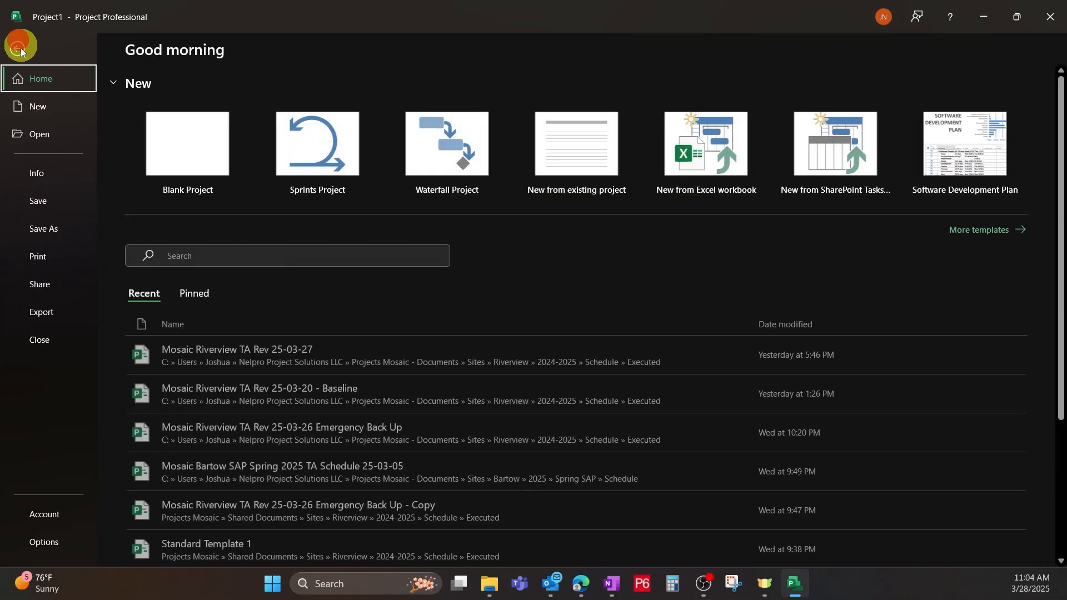
left_click(59, 542)
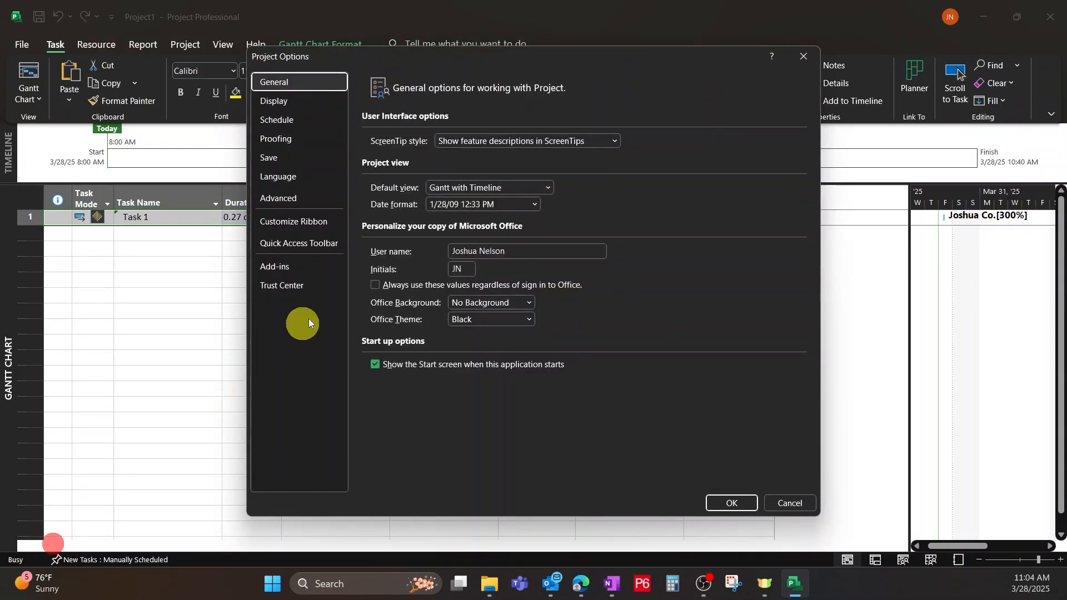
left_click(294, 121)
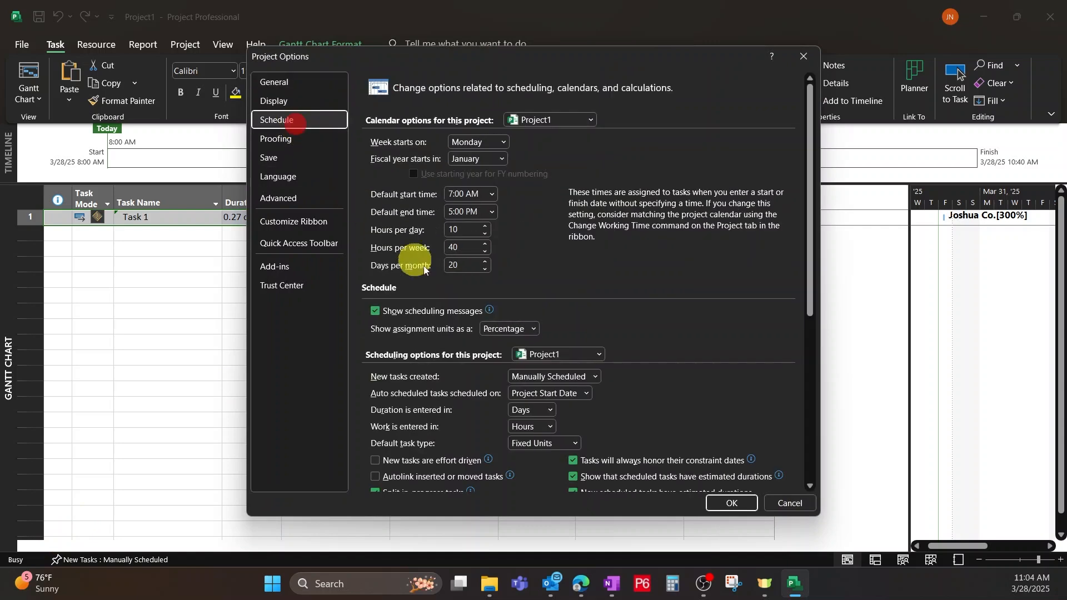
left_click(532, 330)
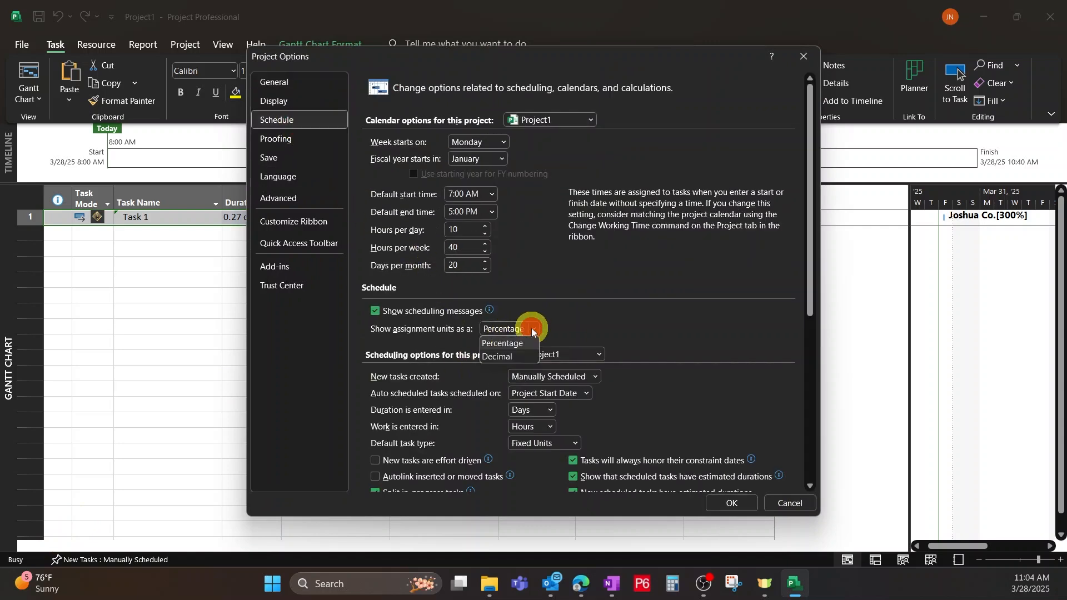
left_click(496, 357)
left_click(726, 503)
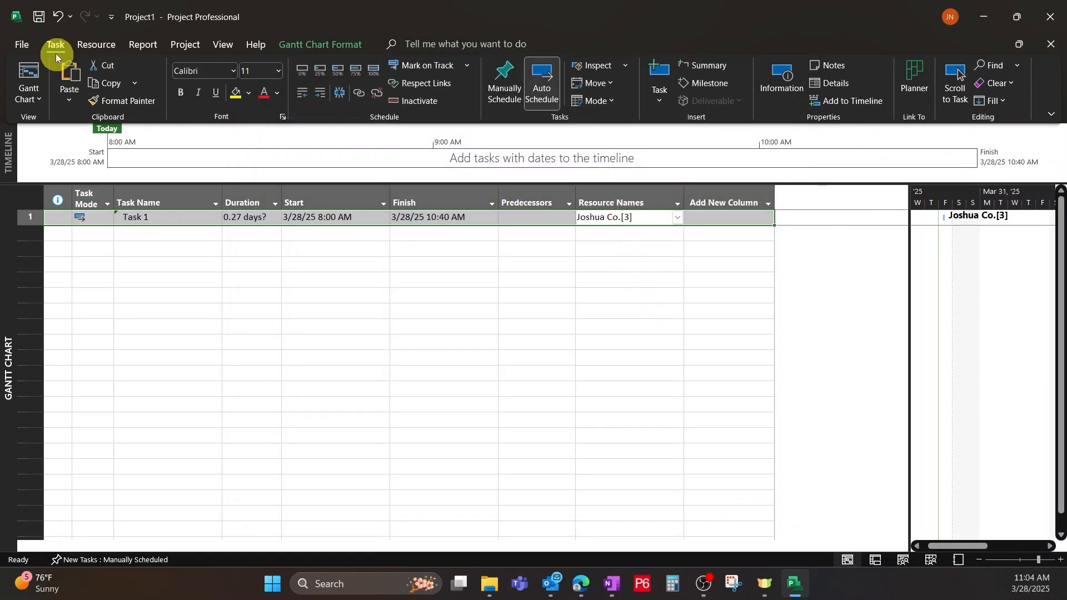
Change the project's schedule options so new tasks are created as Auto Scheduled, and apply them.
left_click(20, 46)
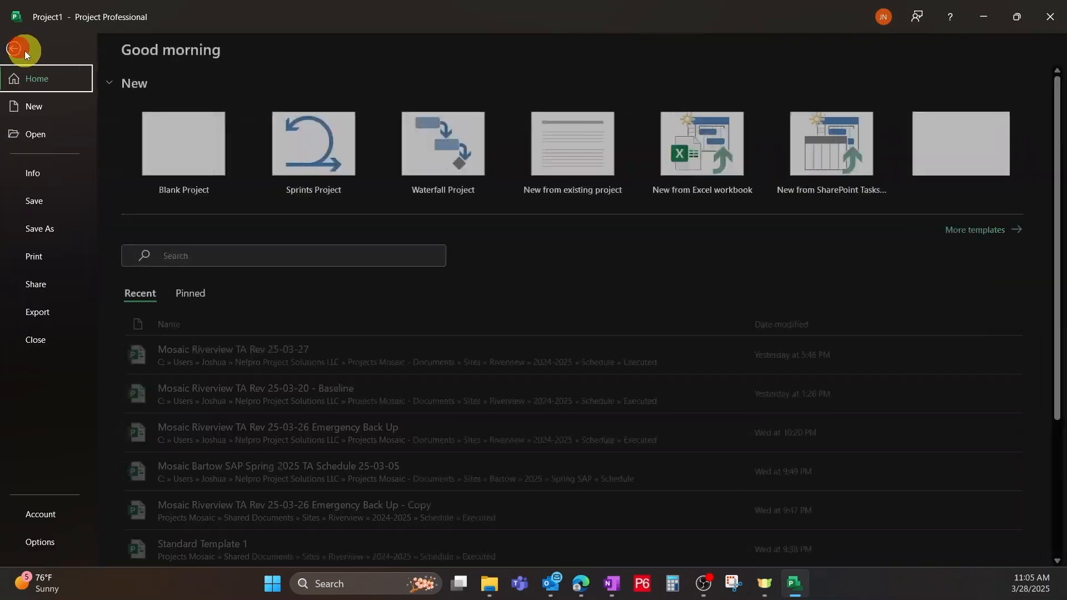
left_click(44, 544)
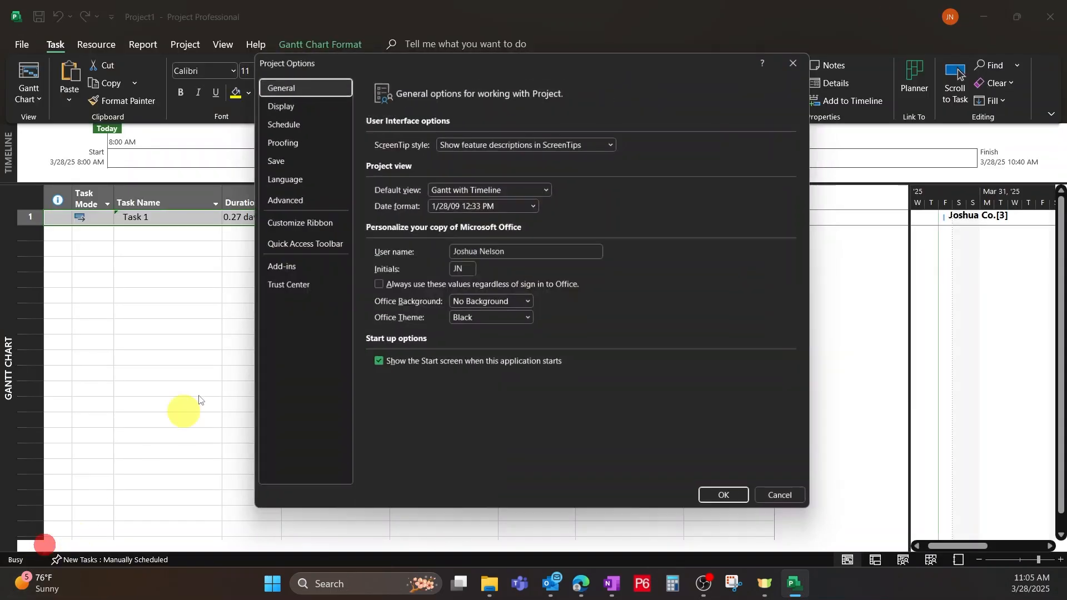
left_click(285, 124)
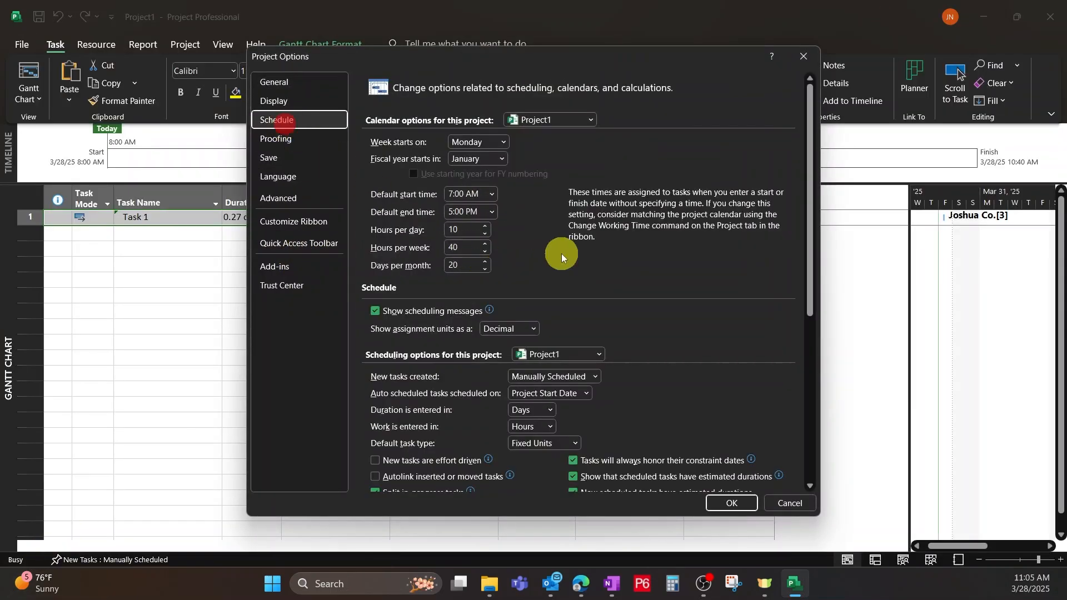
scroll(591, 234, "down", 2)
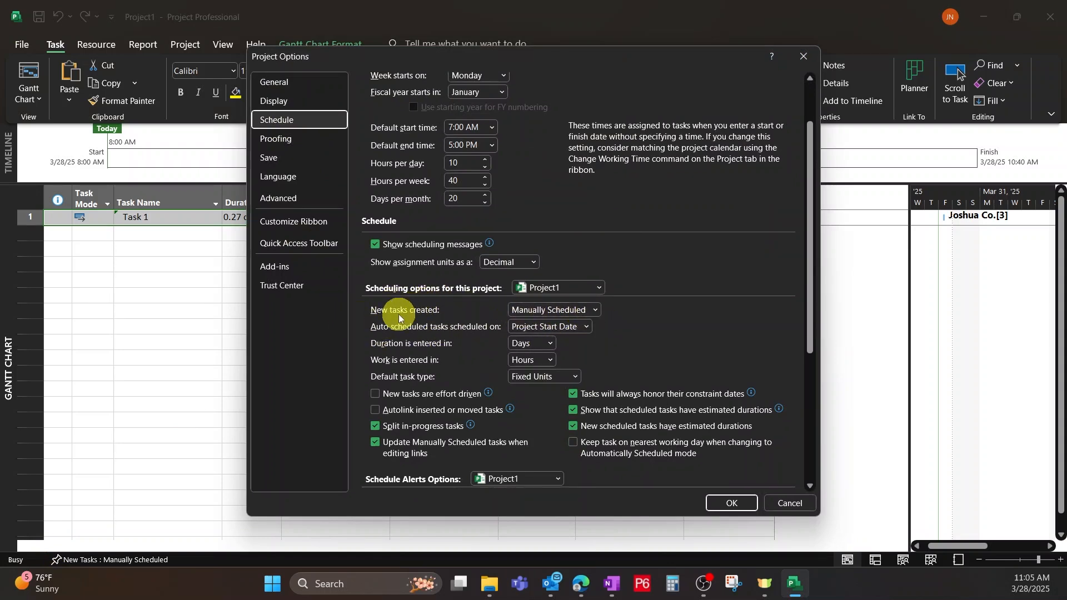
left_click(595, 312)
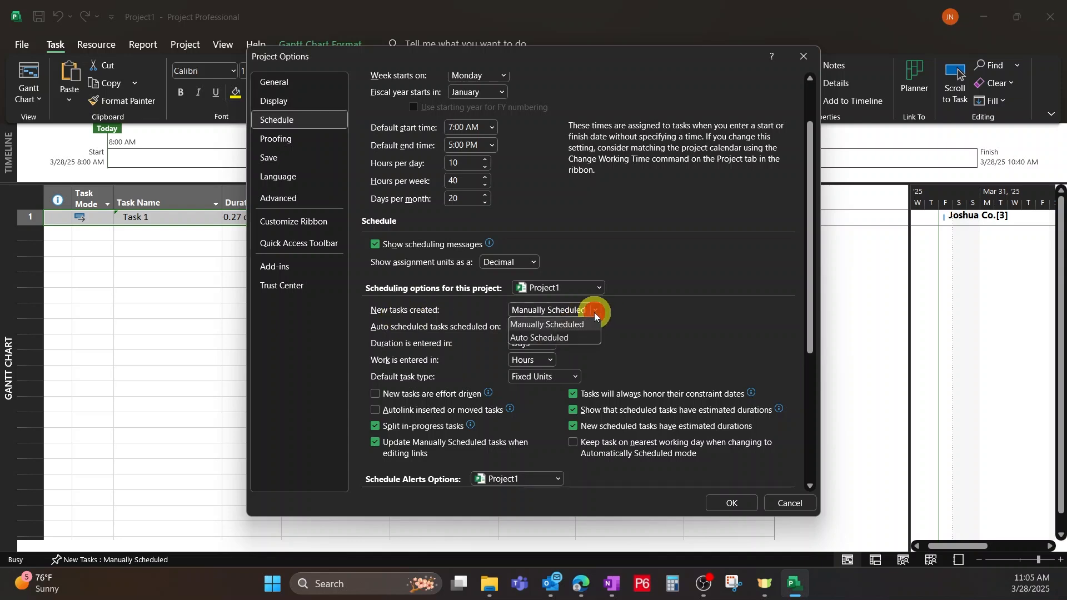
left_click(564, 339)
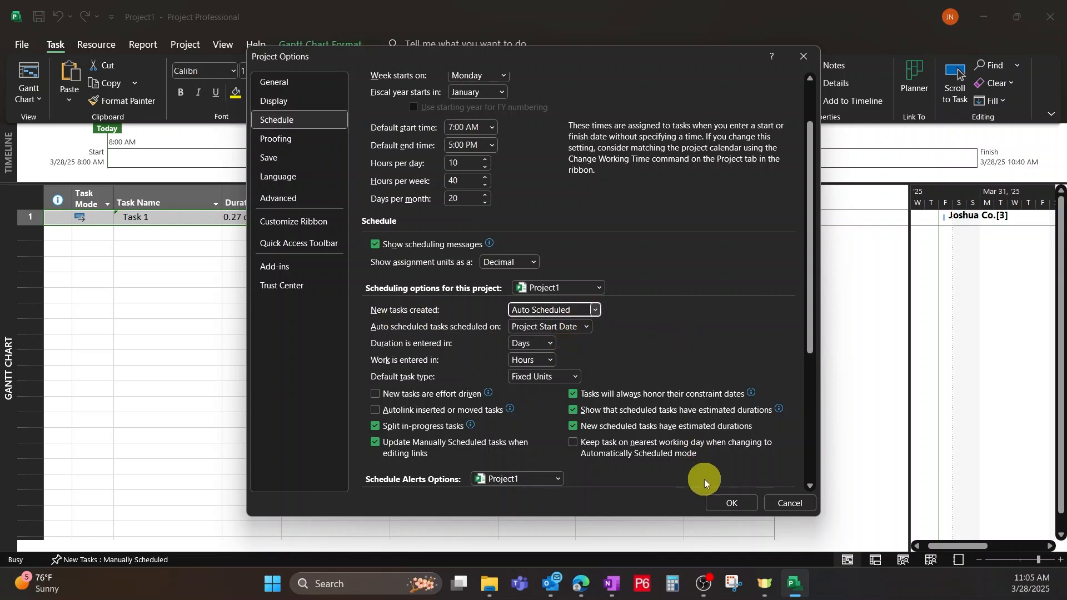
left_click(725, 502)
left_click(381, 357)
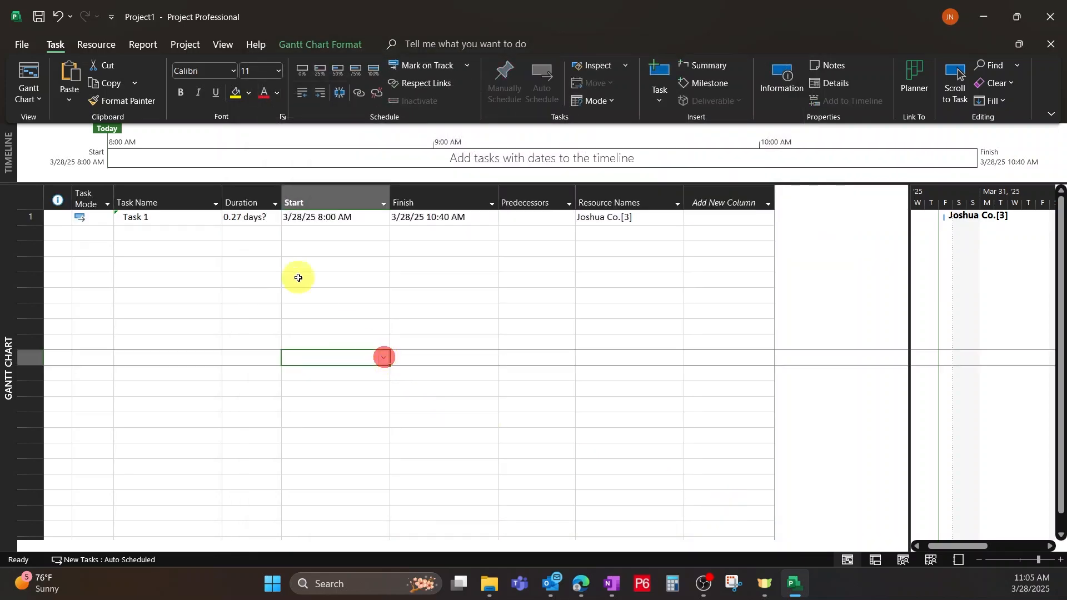
Add a second task named Task 2 below Task 1.
left_click(167, 229)
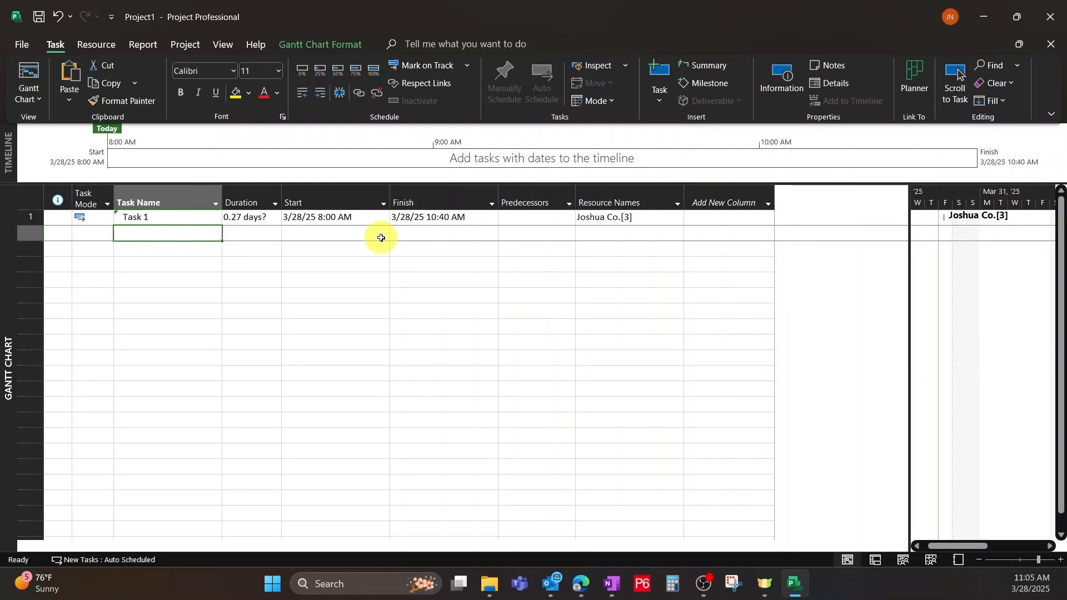
type("Ta")
key("BackSpace")
key("BackSpace")
type("Ta")
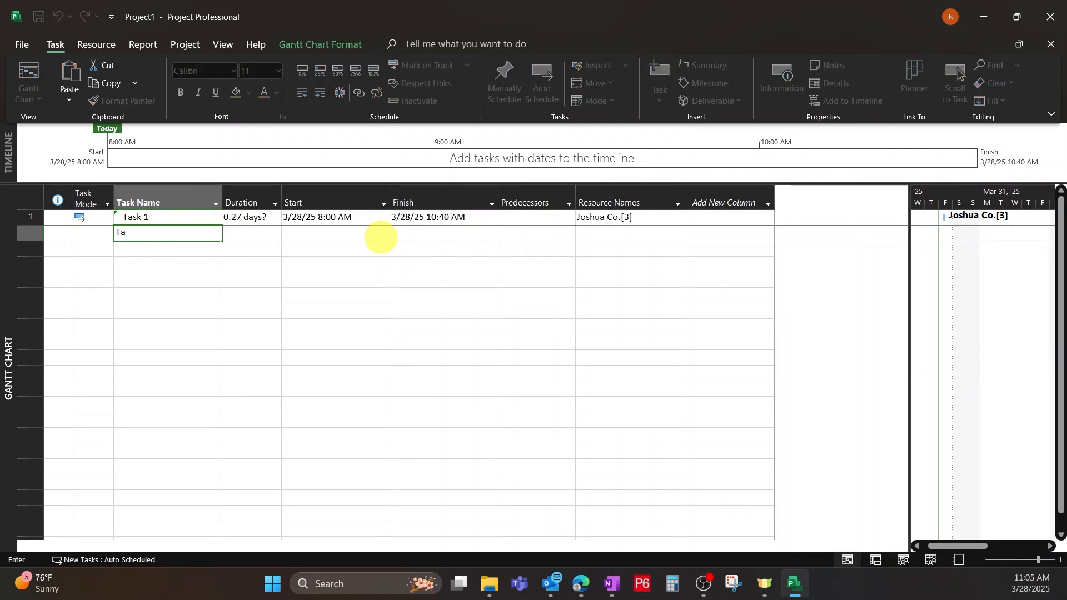
type("sk 2")
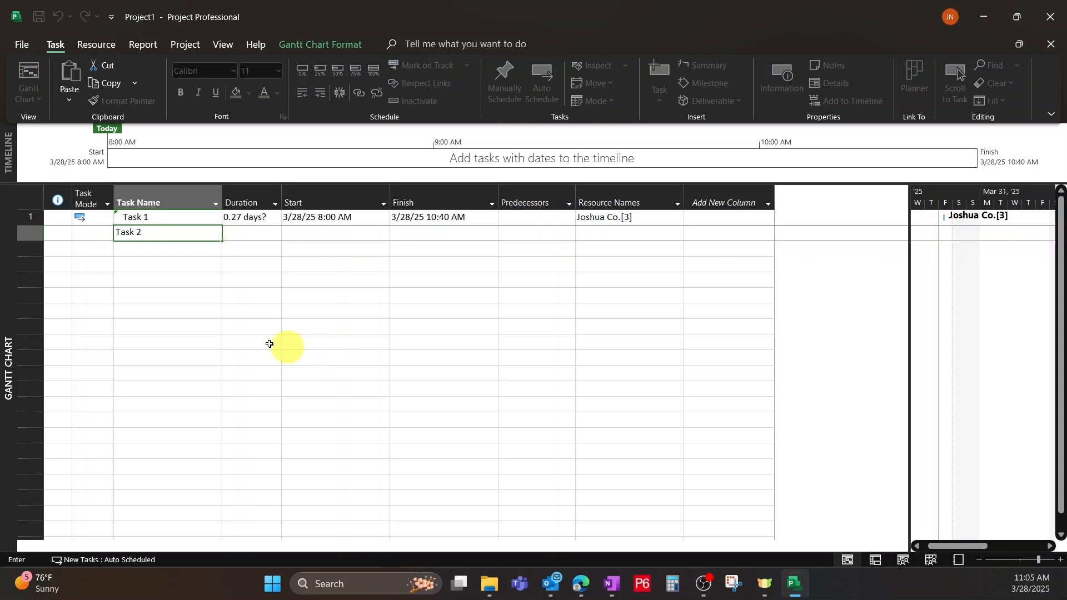
left_click(179, 294)
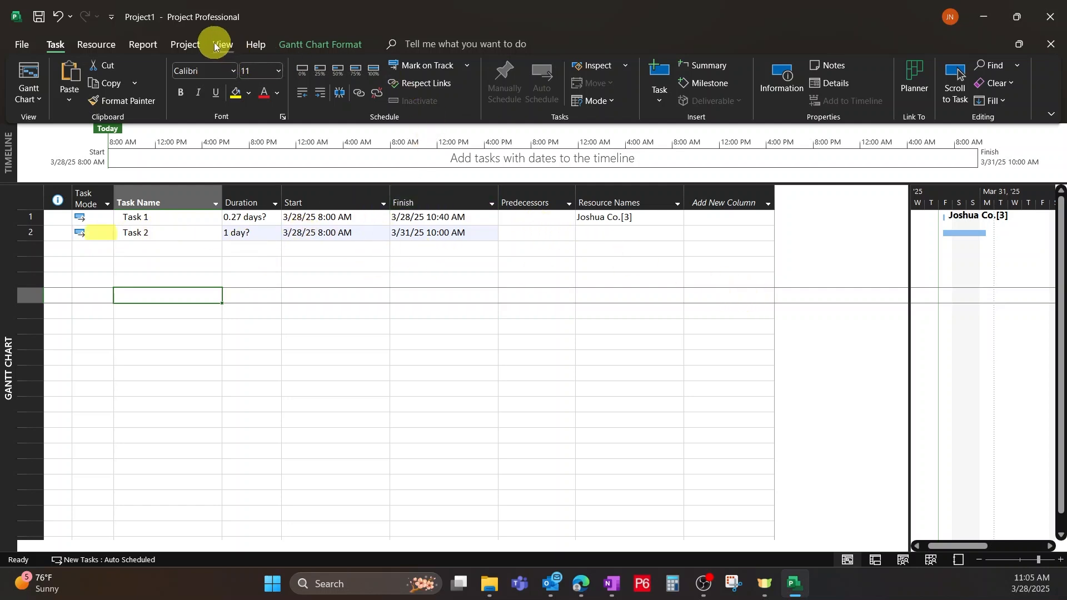
Switch Task 1 to Manually Scheduled.
left_click(174, 44)
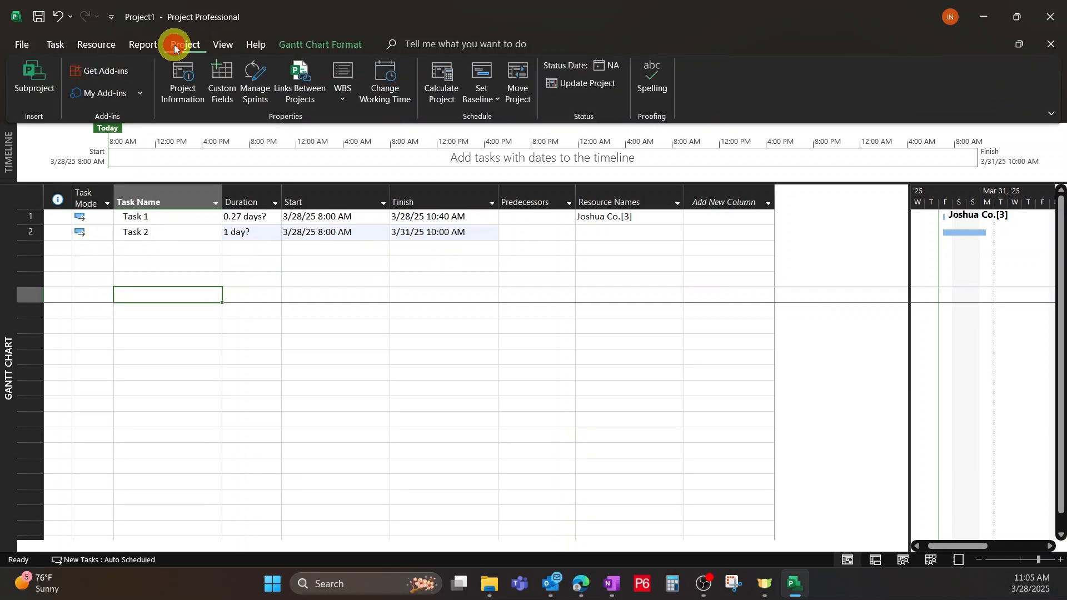
left_click(56, 45)
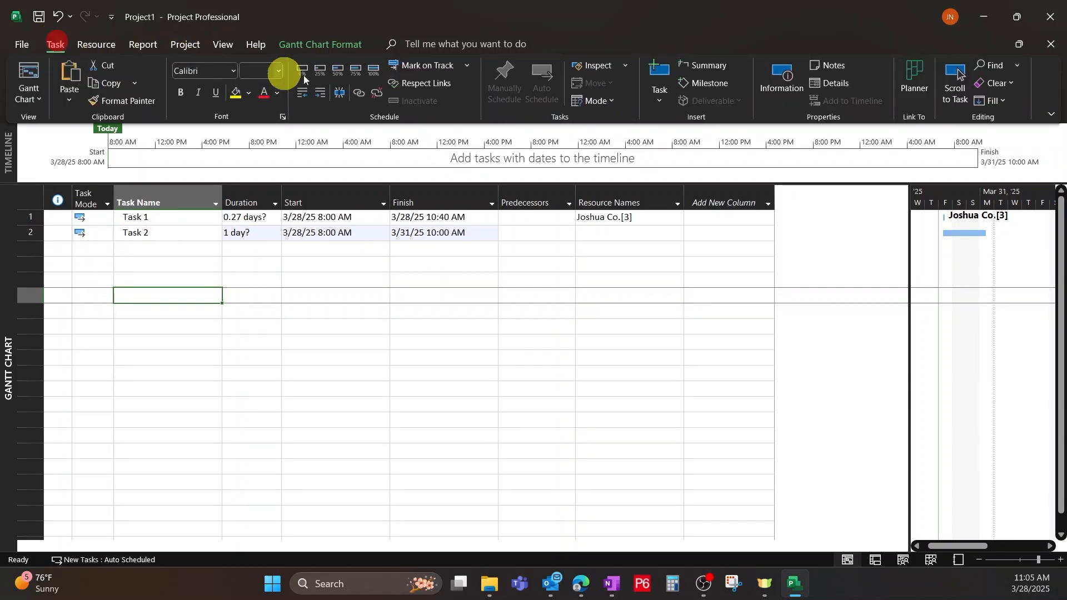
left_click(450, 248)
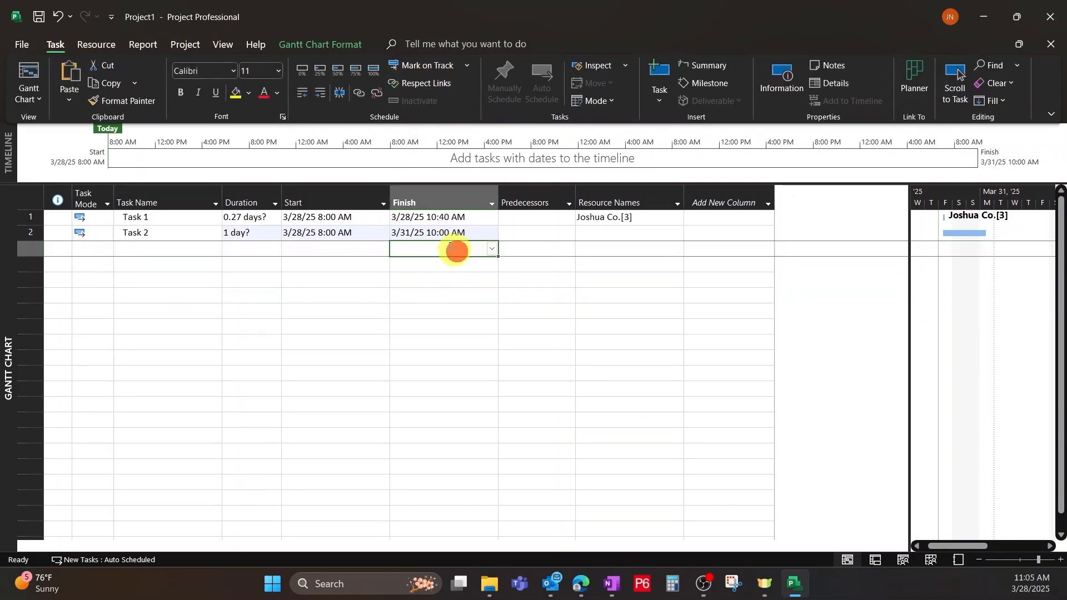
left_click(299, 221)
left_click(509, 75)
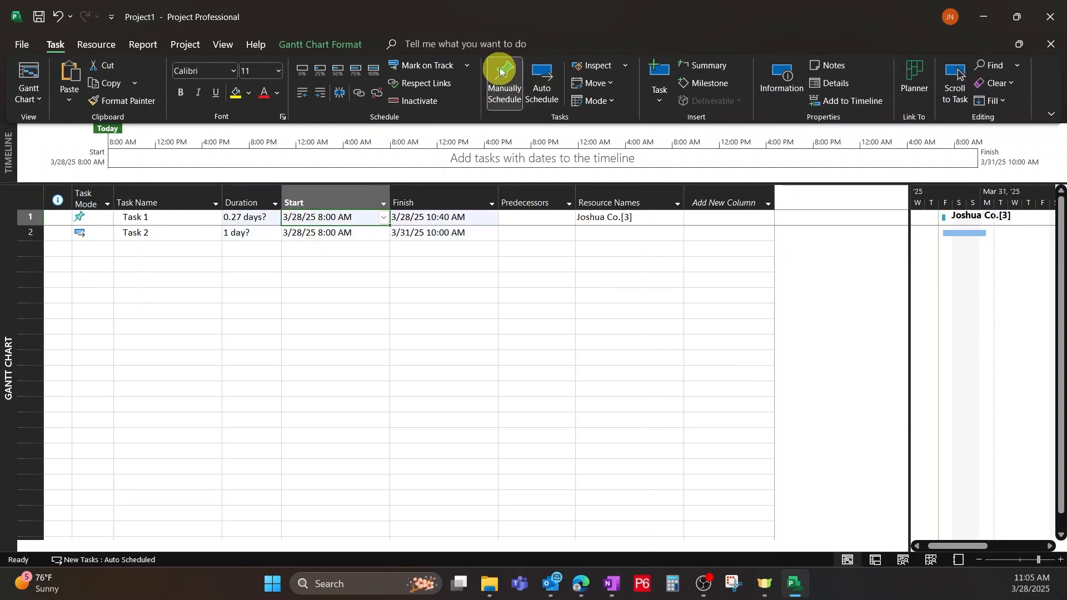
left_click(292, 292)
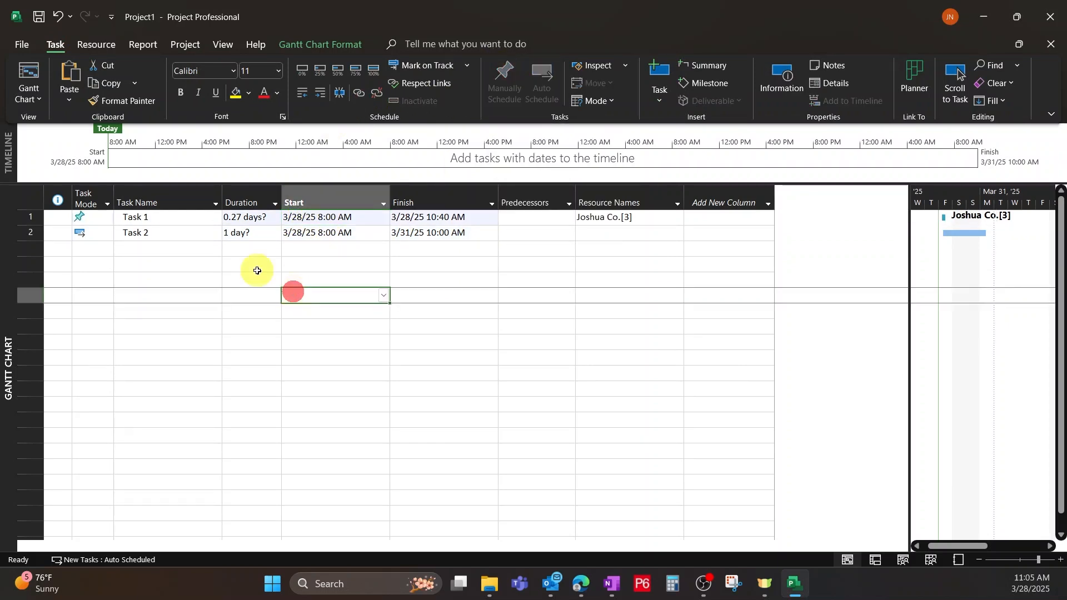
Check the start-date choices for auto scheduled tasks in the schedule options and set durations to be entered in Hours.
left_click(26, 44)
left_click(45, 537)
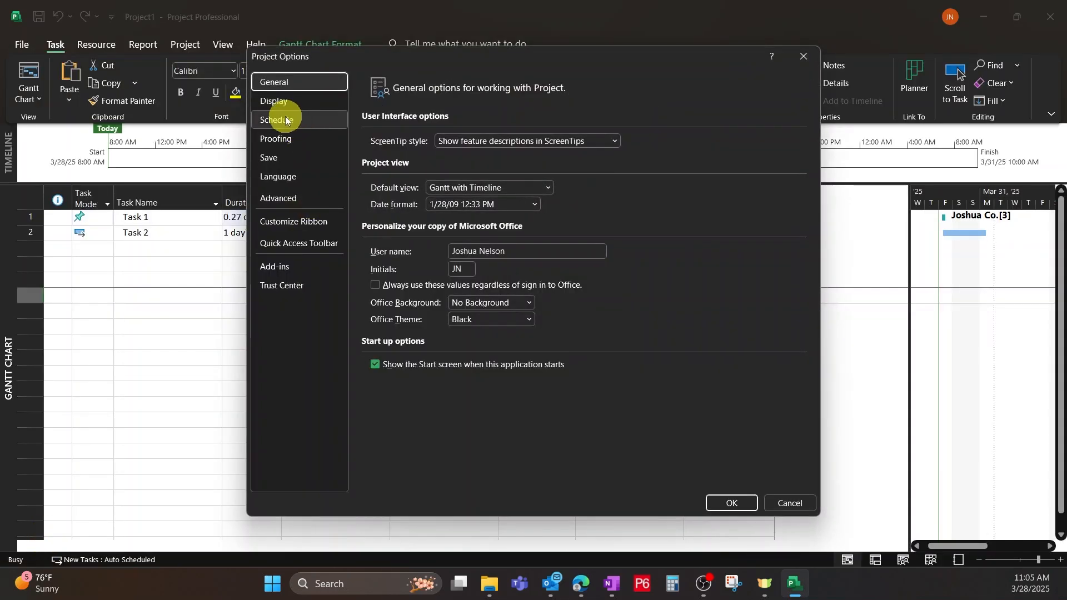
left_click(285, 120)
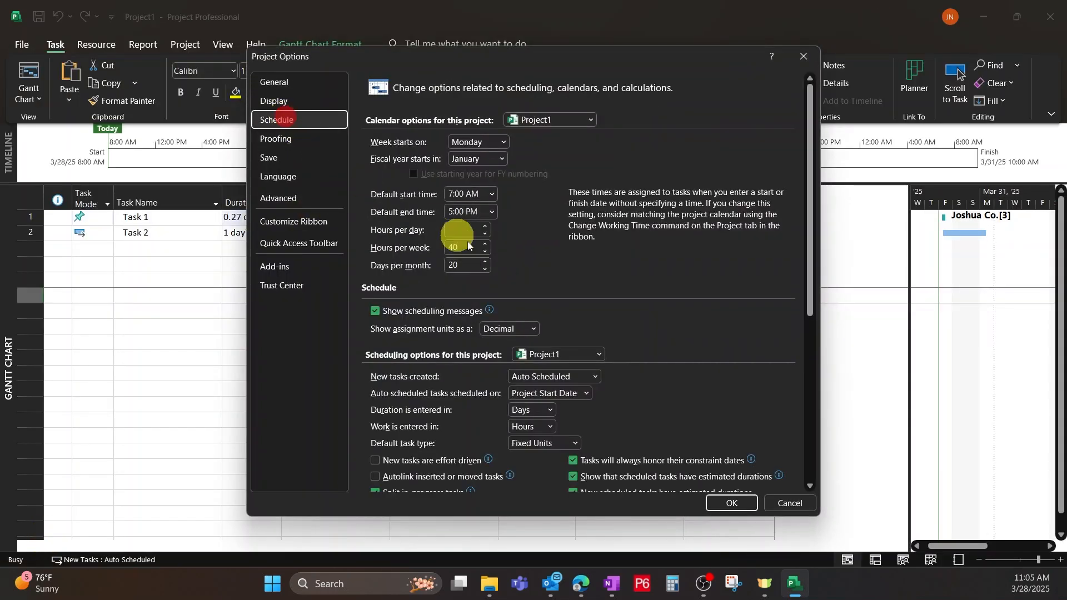
scroll(582, 262, "down", 3)
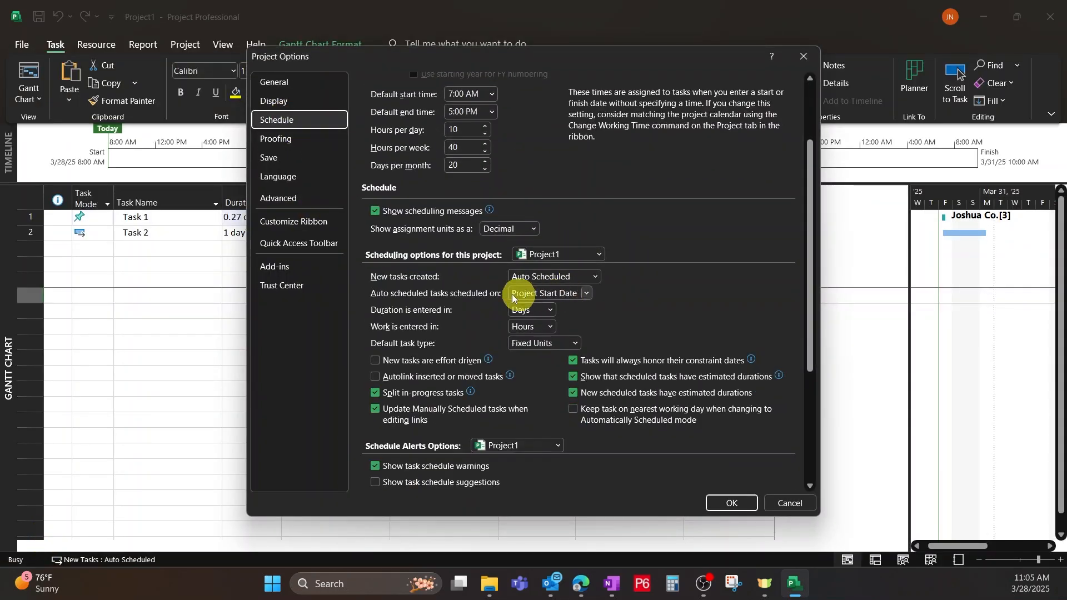
scroll(416, 292, "down", 1)
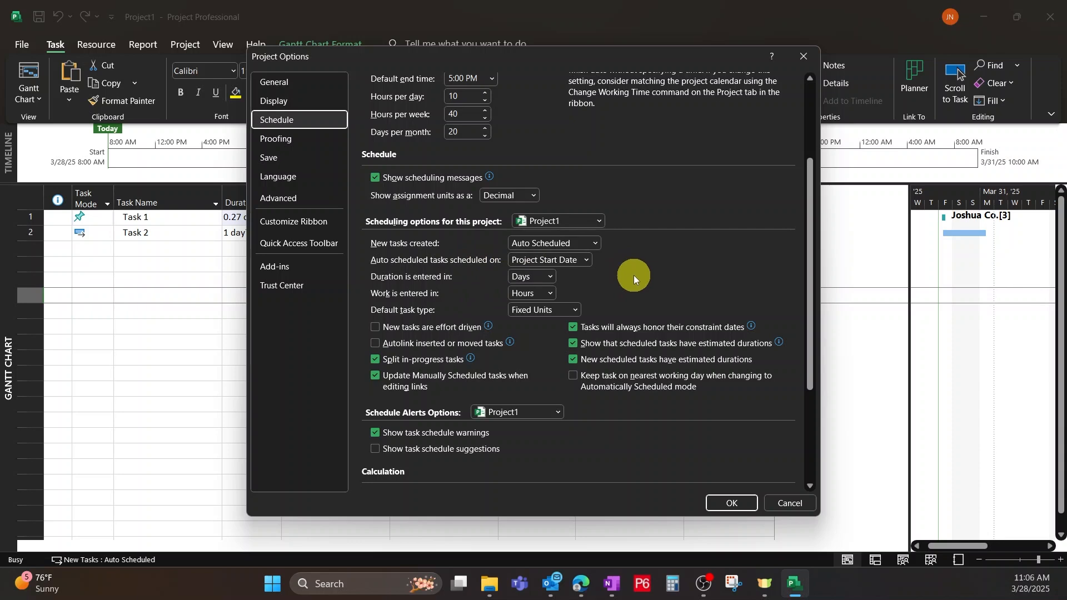
left_click(586, 261)
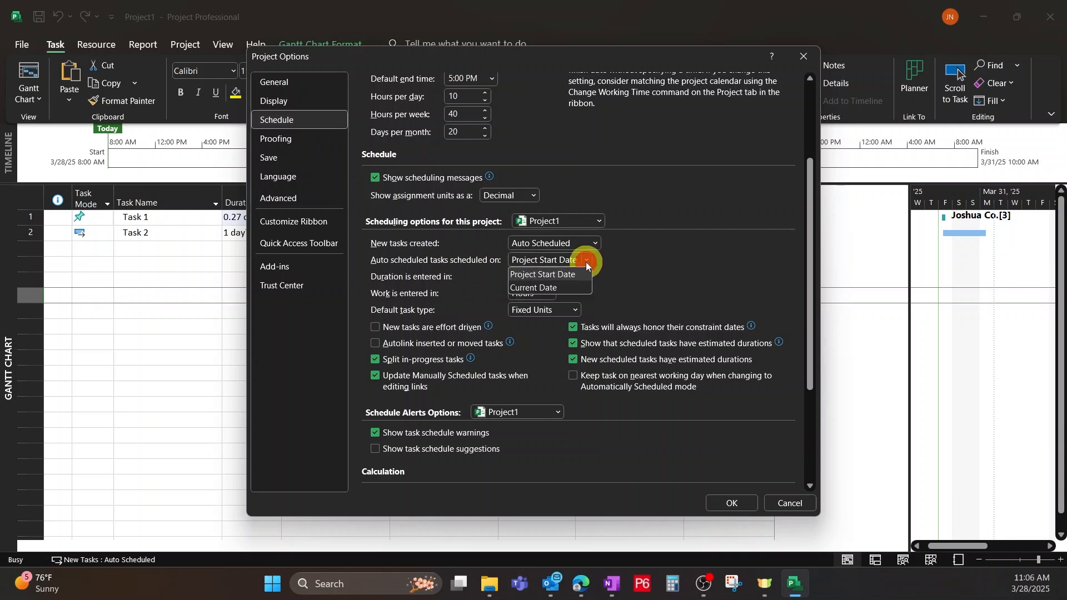
left_click(642, 287)
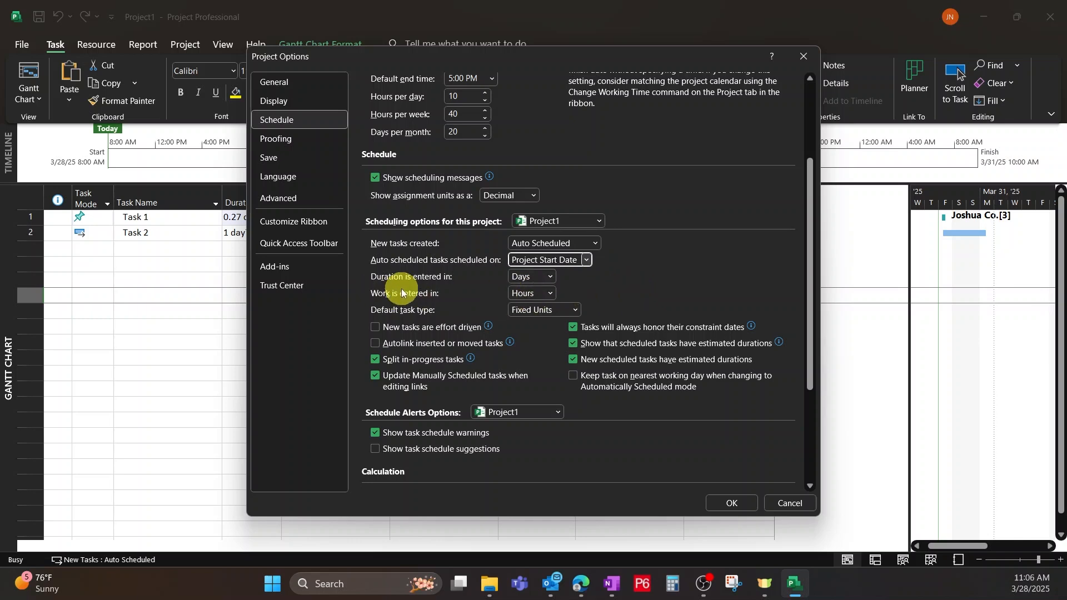
left_click(549, 277)
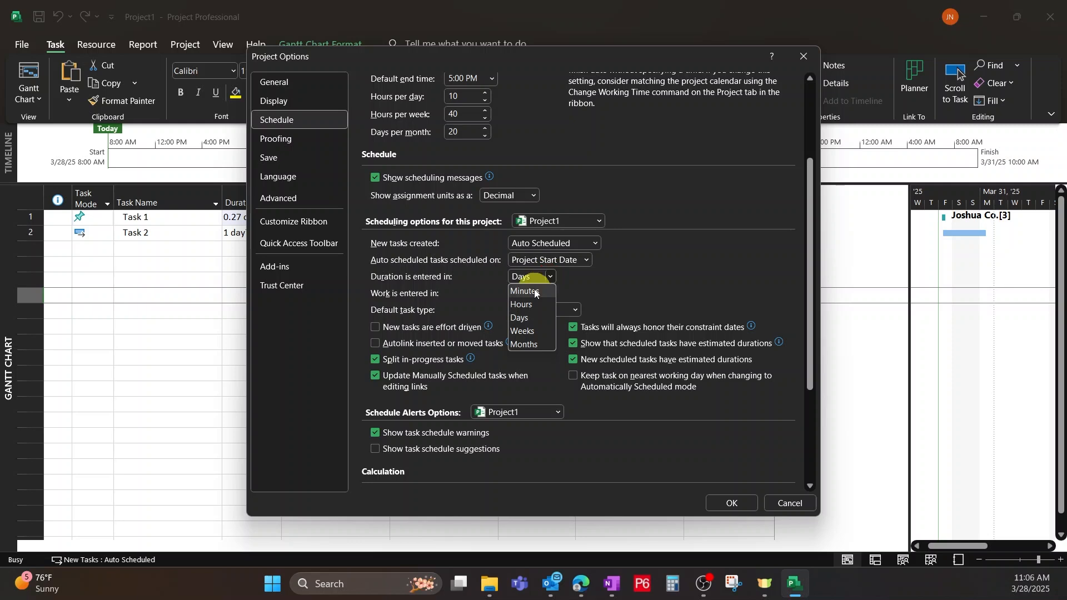
left_click(542, 304)
left_click(605, 287)
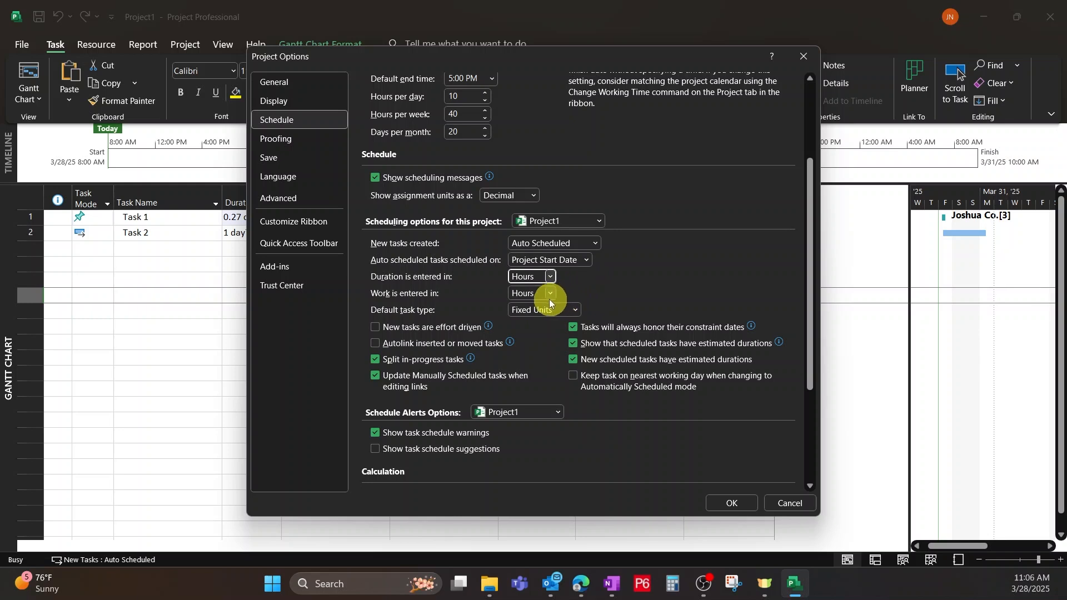
Enable task schedule suggestions in the project's schedule alerts options.
scroll(512, 312, "down", 1)
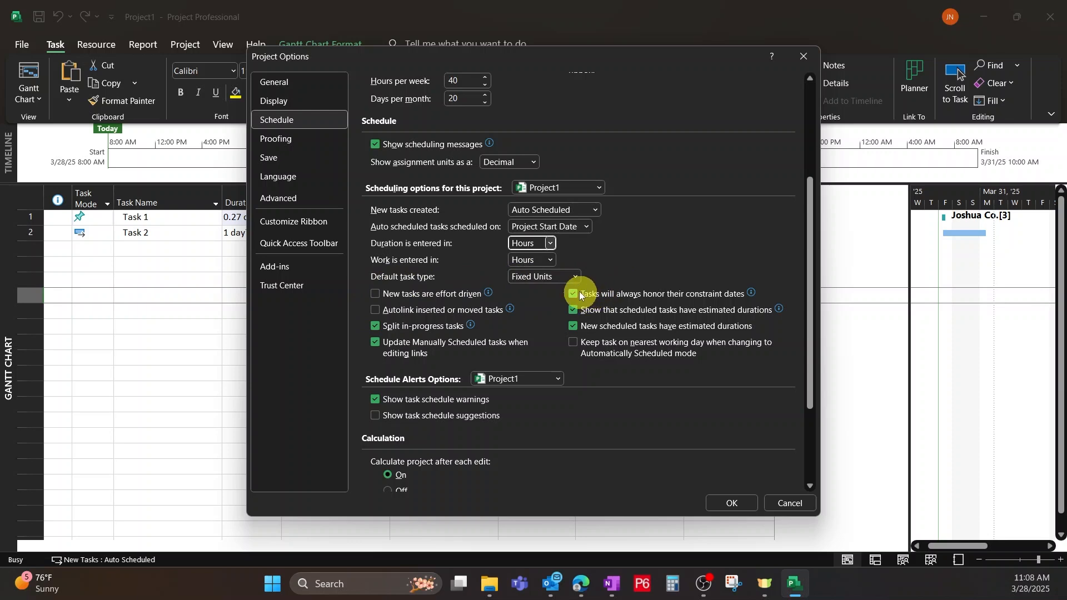
scroll(559, 284, "down", 1)
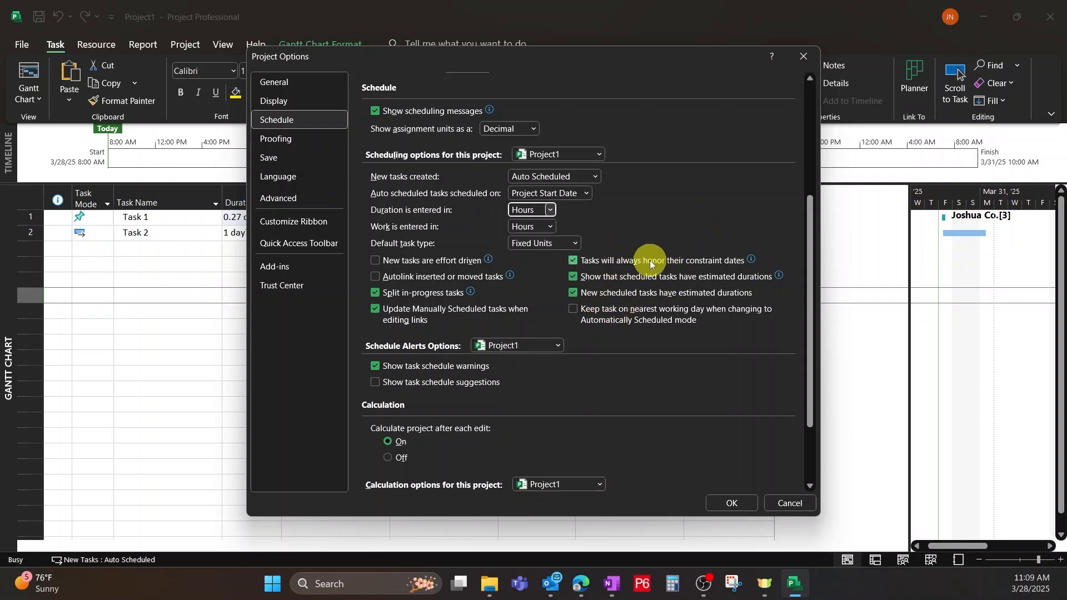
scroll(642, 278, "down", 2)
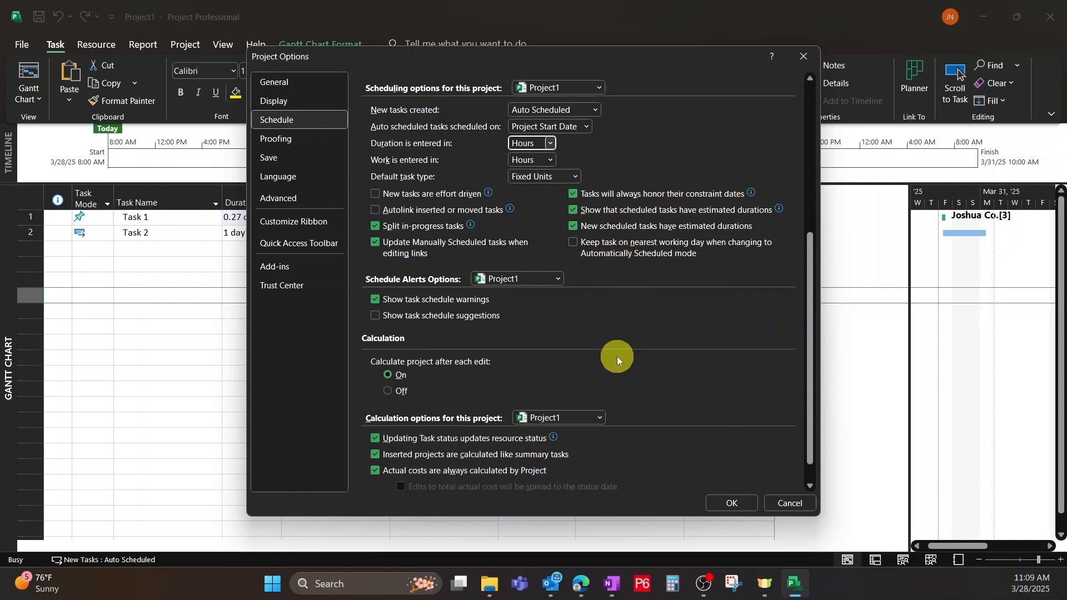
scroll(597, 300, "down", 1)
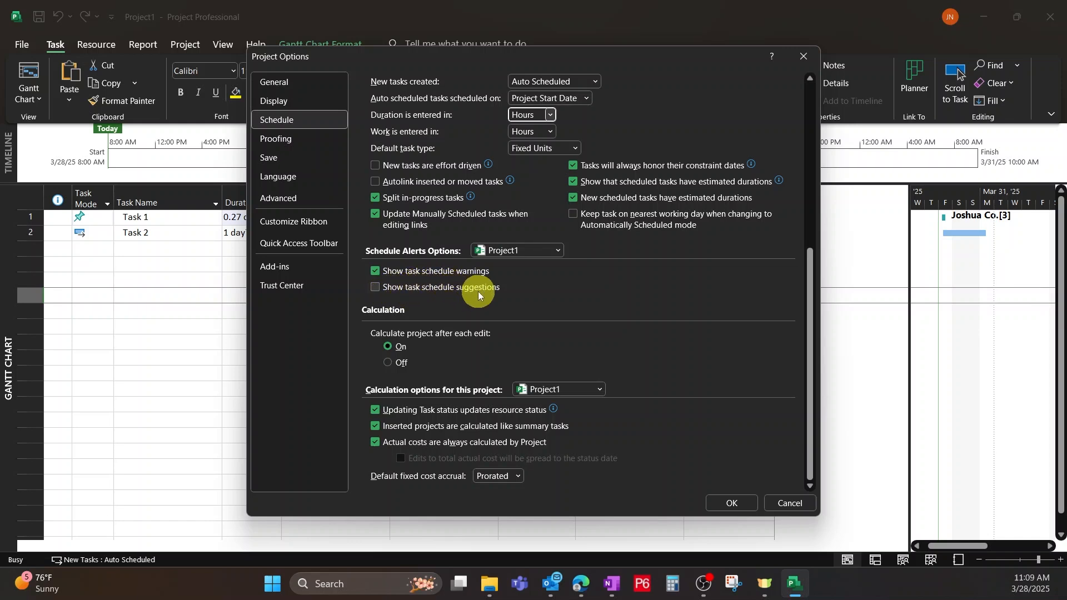
left_click(375, 289)
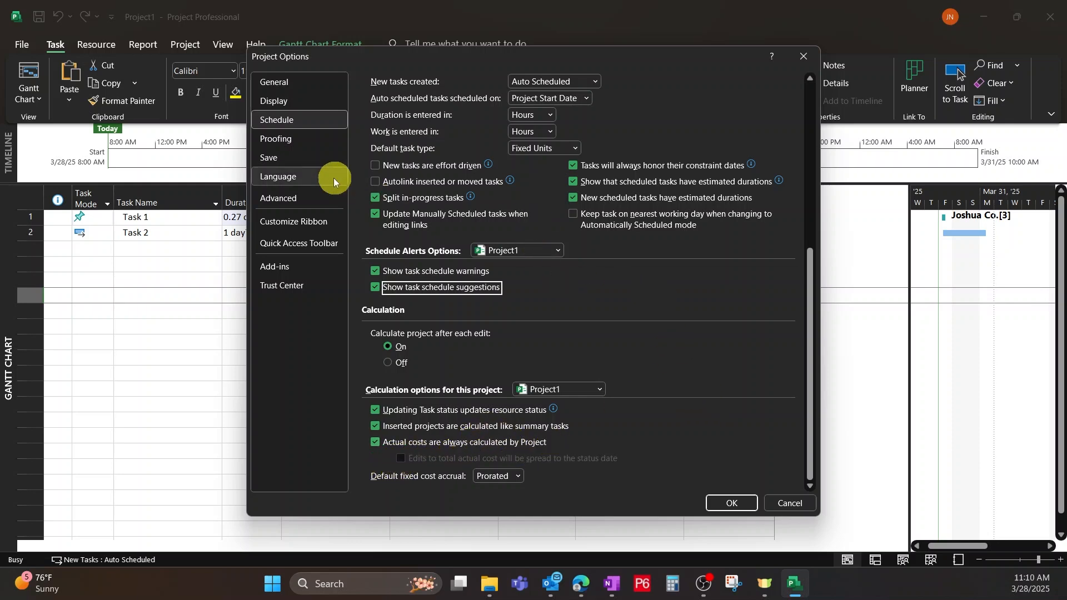
View the proofing options, and turn on auto save every 15 minutes in the save options.
left_click(281, 139)
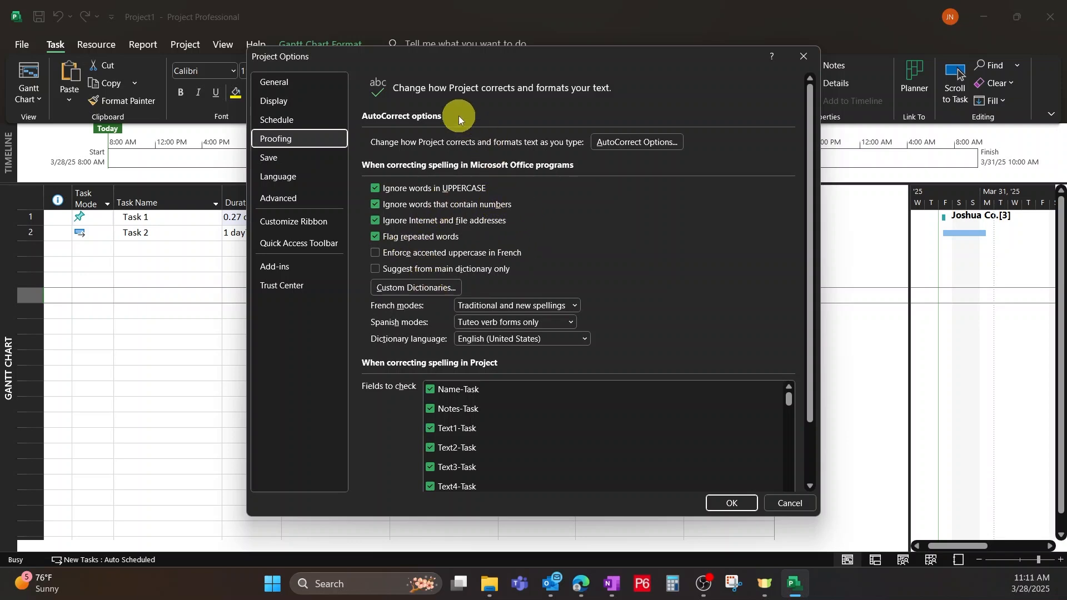
left_click(281, 158)
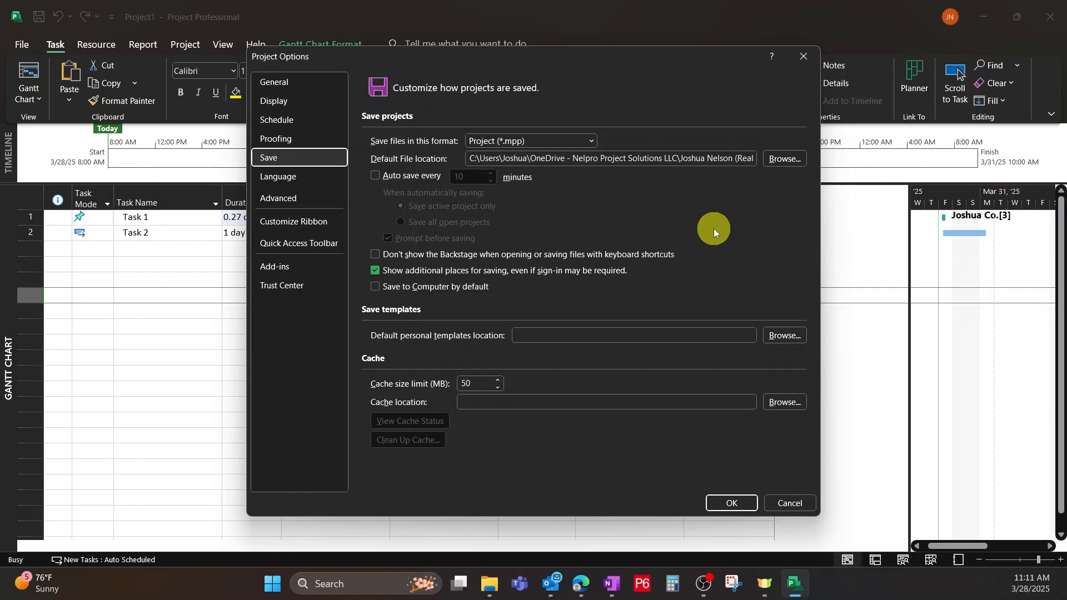
left_click(375, 174)
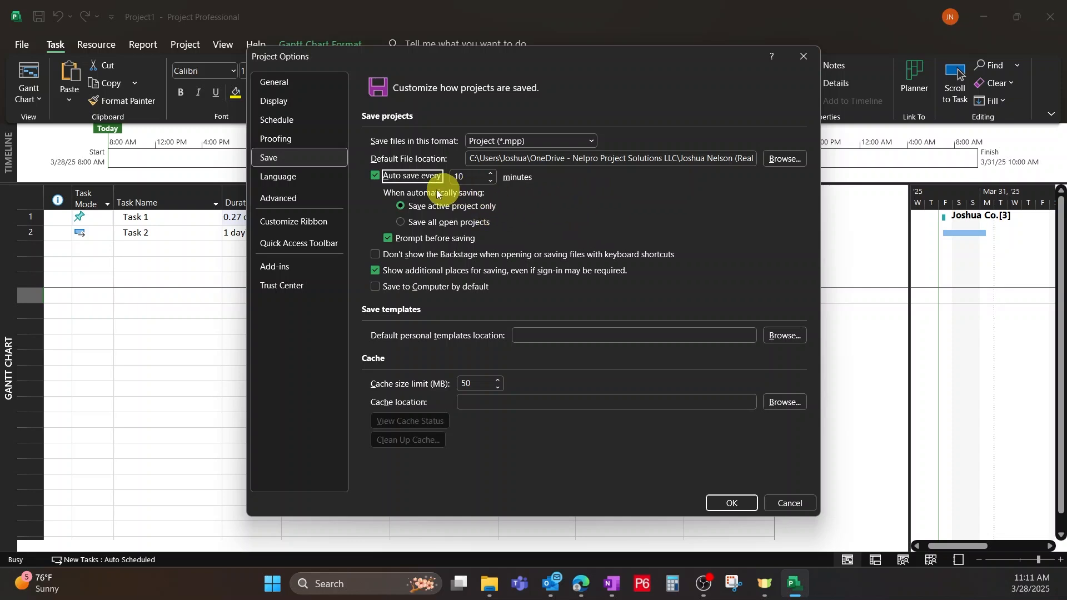
left_click(490, 174)
left_click(490, 174)
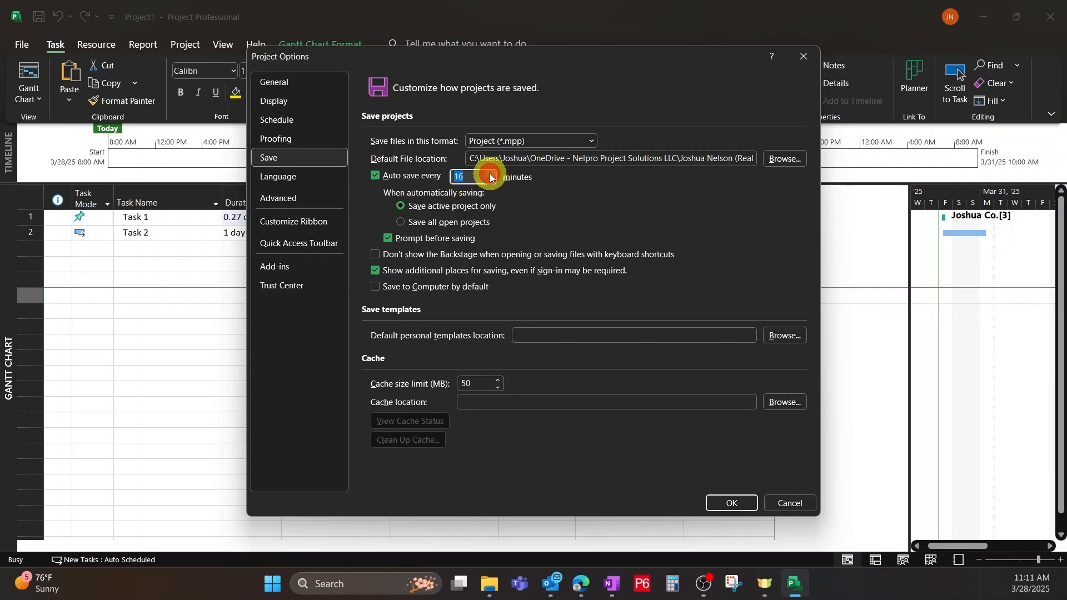
left_click(490, 179)
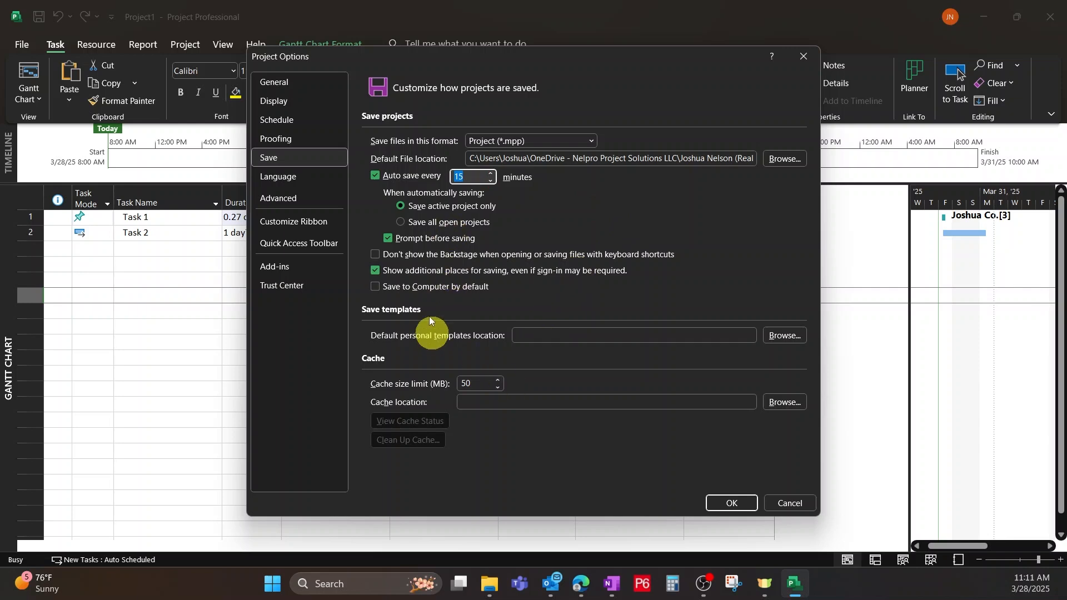
Review the Office language preferences and read through the advanced options as far as the project's calculation settings.
left_click(294, 183)
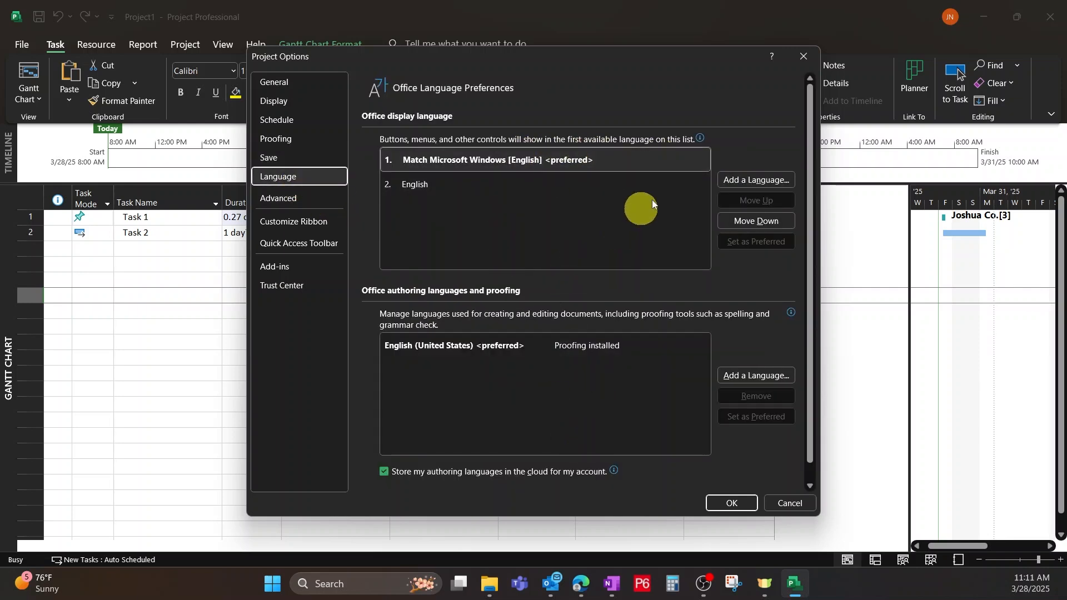
left_click(296, 203)
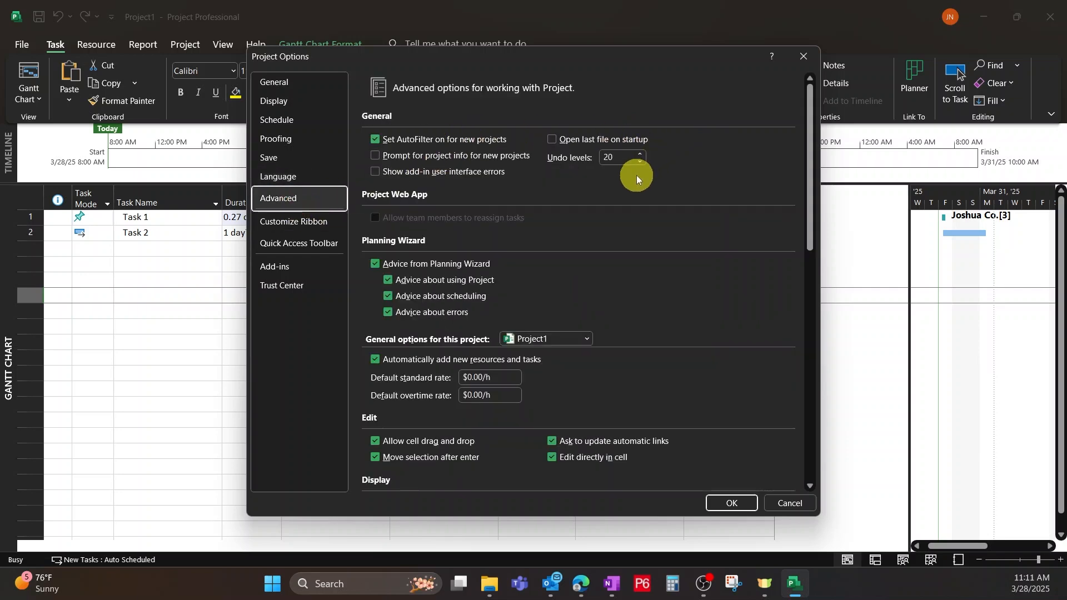
scroll(524, 204, "down", 3)
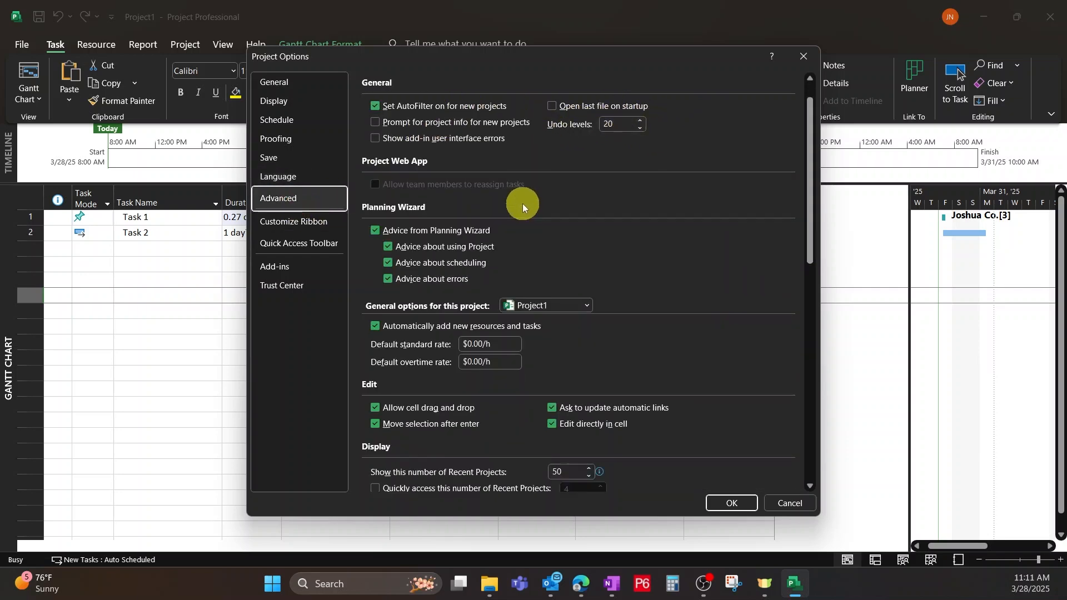
scroll(538, 217, "down", 5)
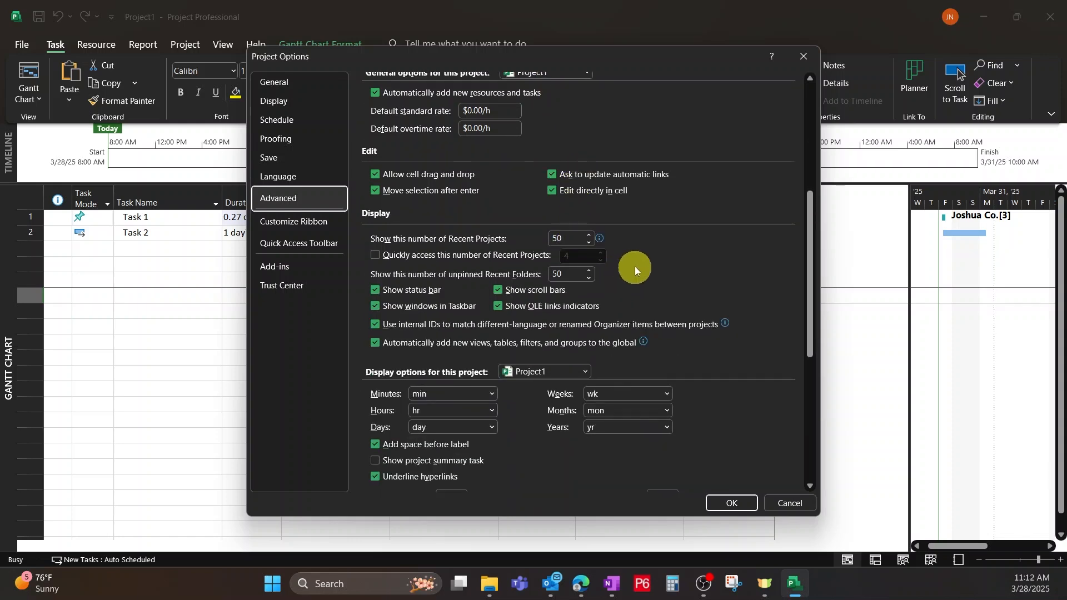
scroll(635, 272, "down", 3)
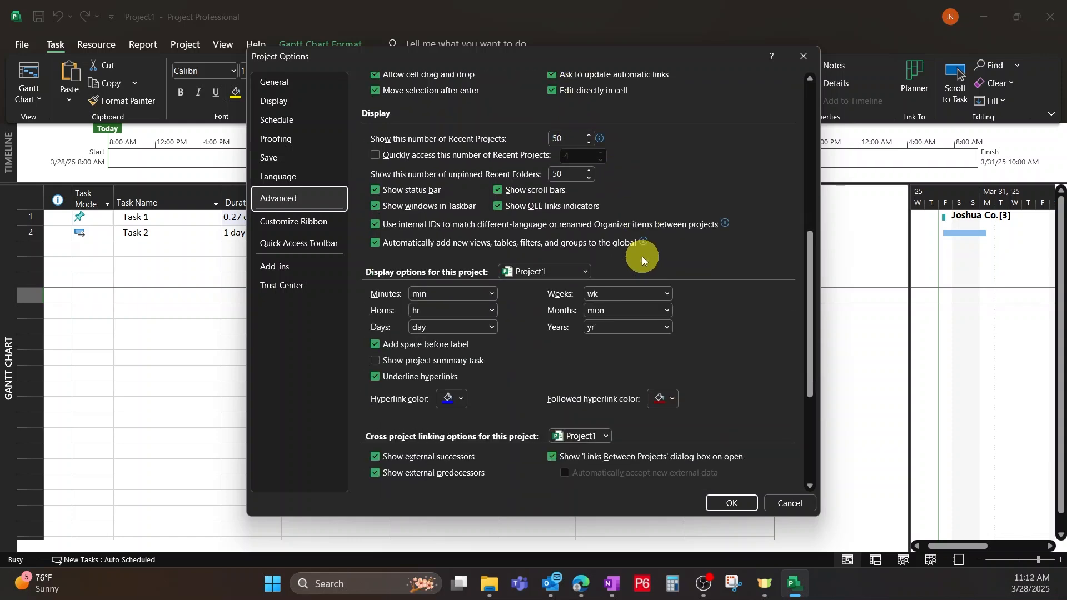
scroll(701, 269, "down", 4)
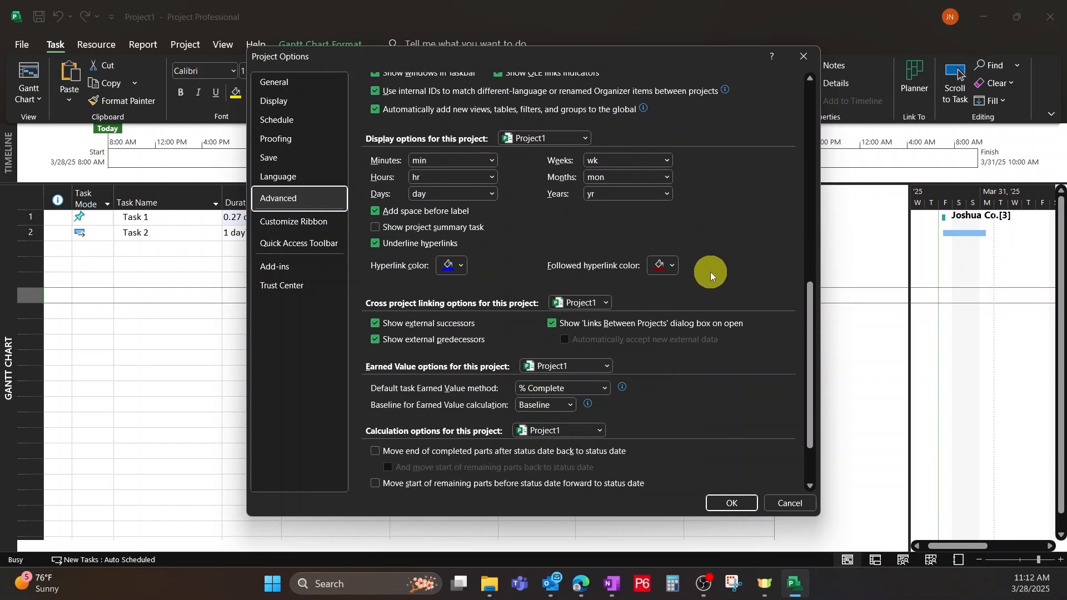
scroll(710, 272, "down", 2)
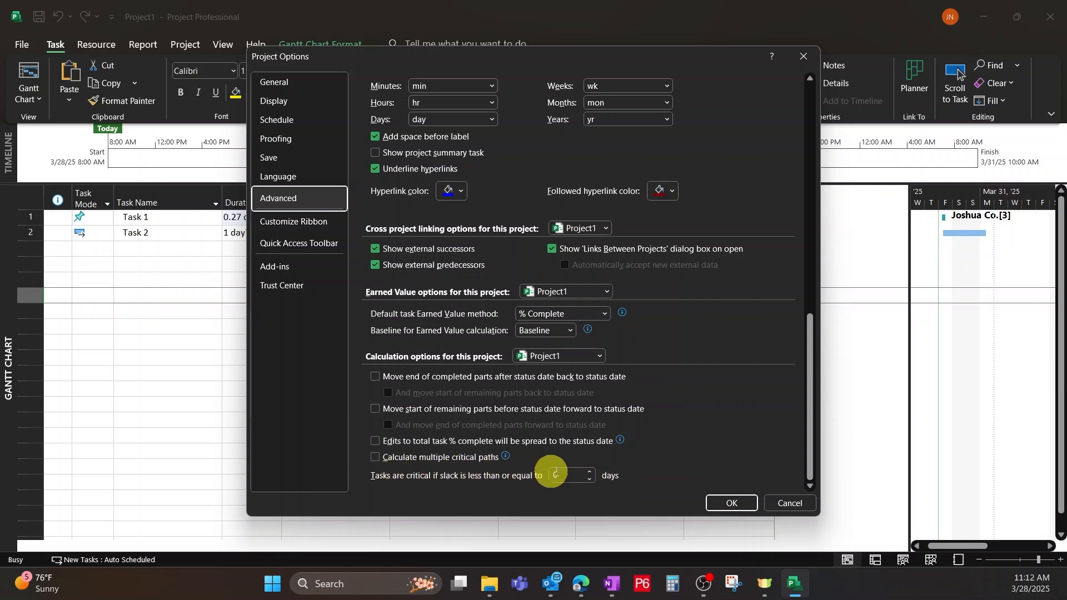
Make tasks critical when slack is less than or equal to 2 days, view the ribbon customization options and apply the settings.
left_click(590, 472)
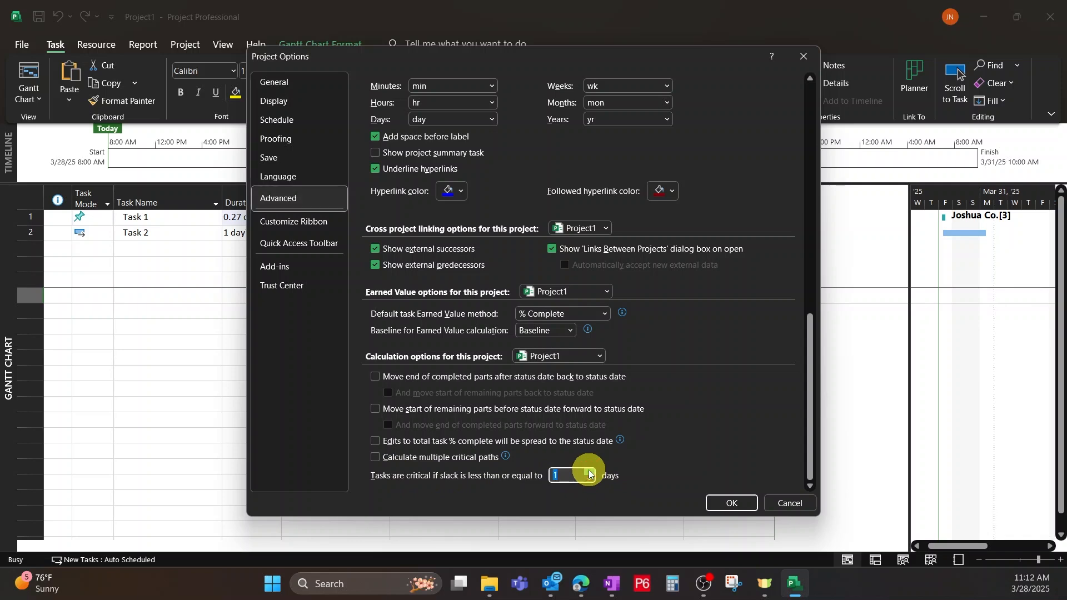
left_click(590, 472)
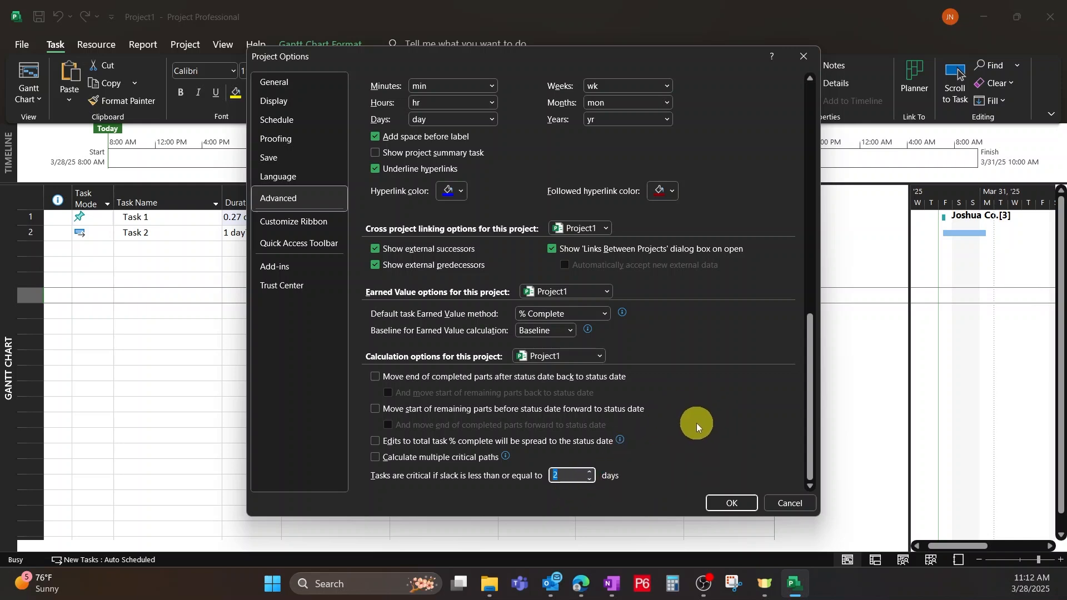
left_click(293, 221)
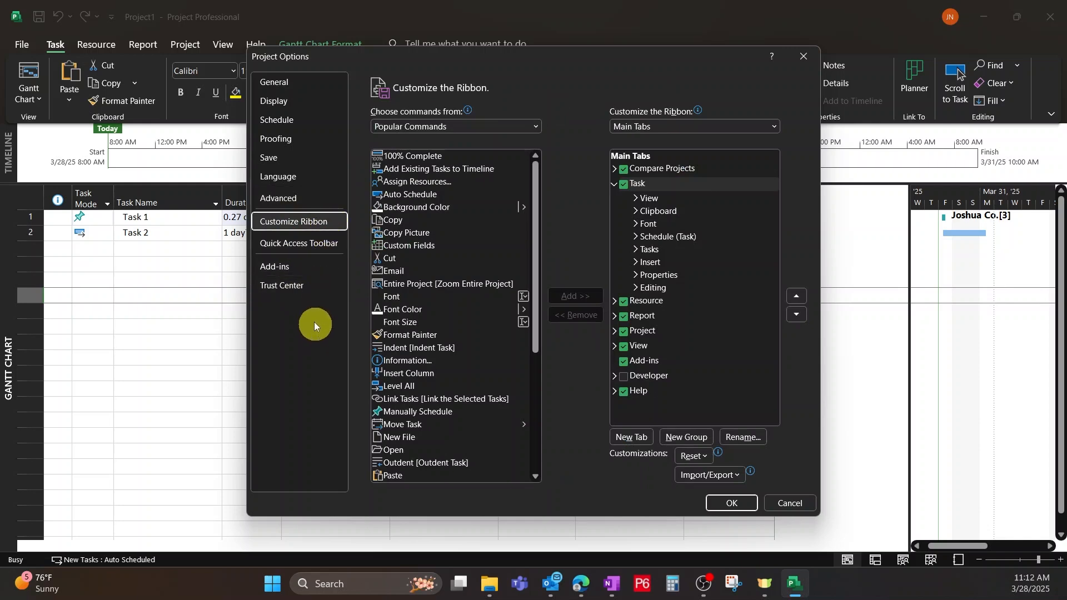
left_click(731, 504)
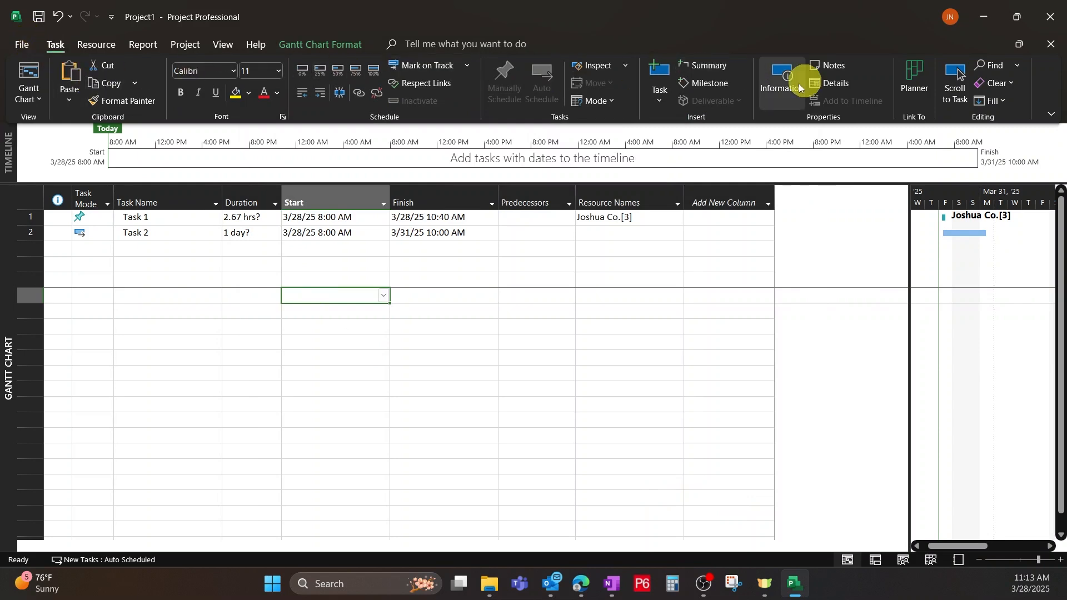
Display the project in the Calendar view and browse the weeks around the two scheduled tasks.
left_click(33, 98)
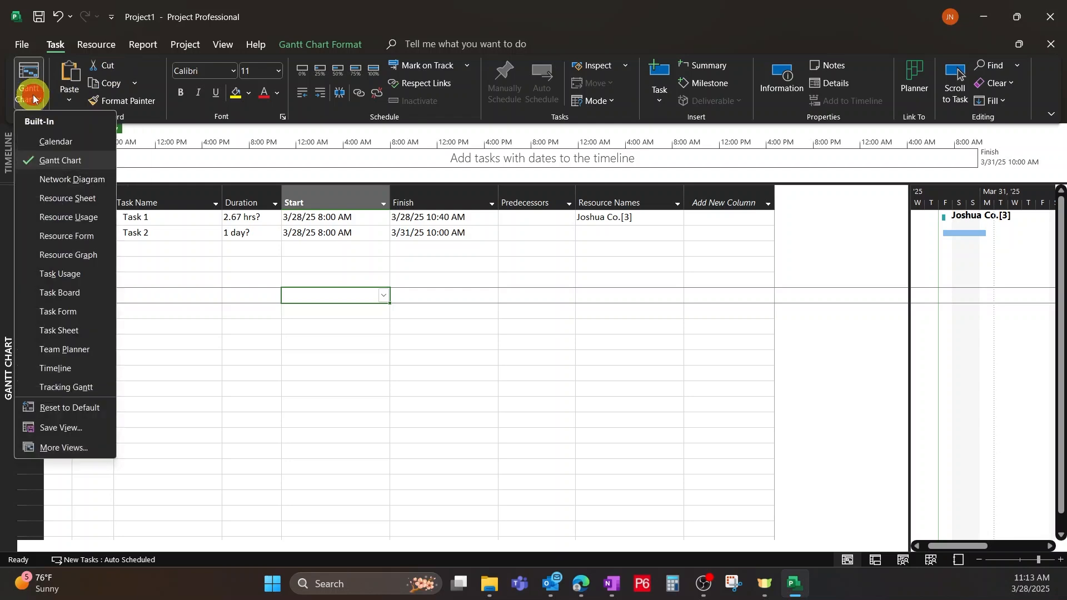
left_click(49, 143)
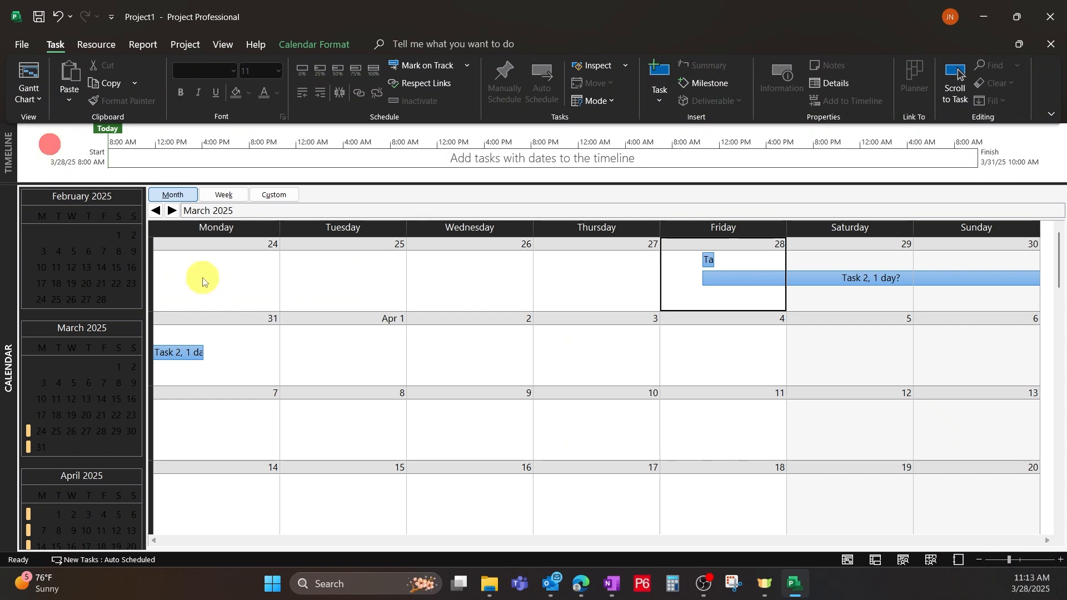
scroll(422, 296, "down", 1)
scroll(418, 297, "up", 1)
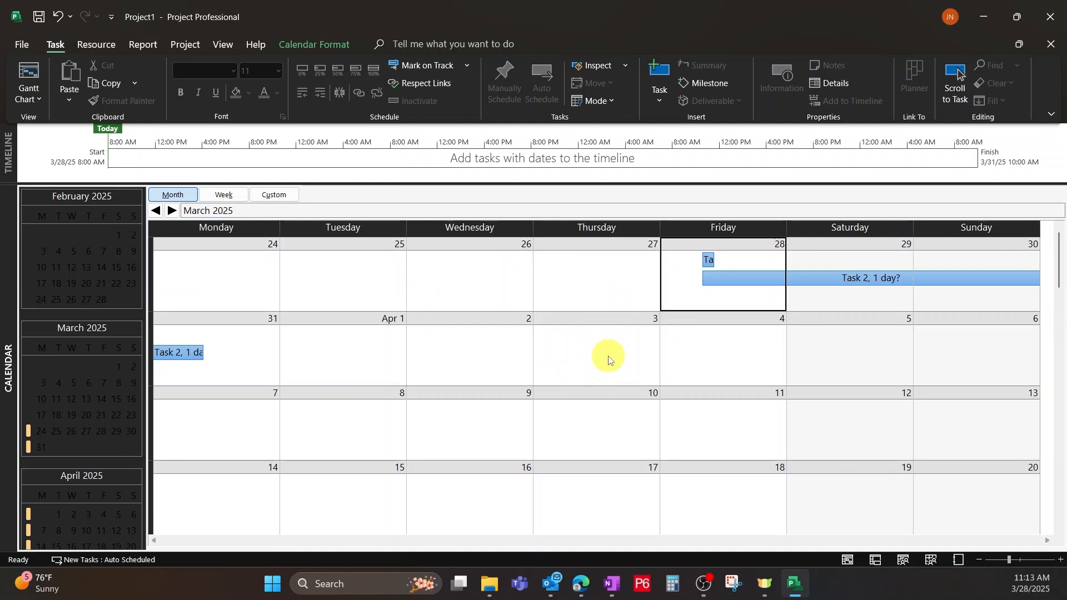
scroll(606, 355, "down", 2)
scroll(599, 372, "up", 3)
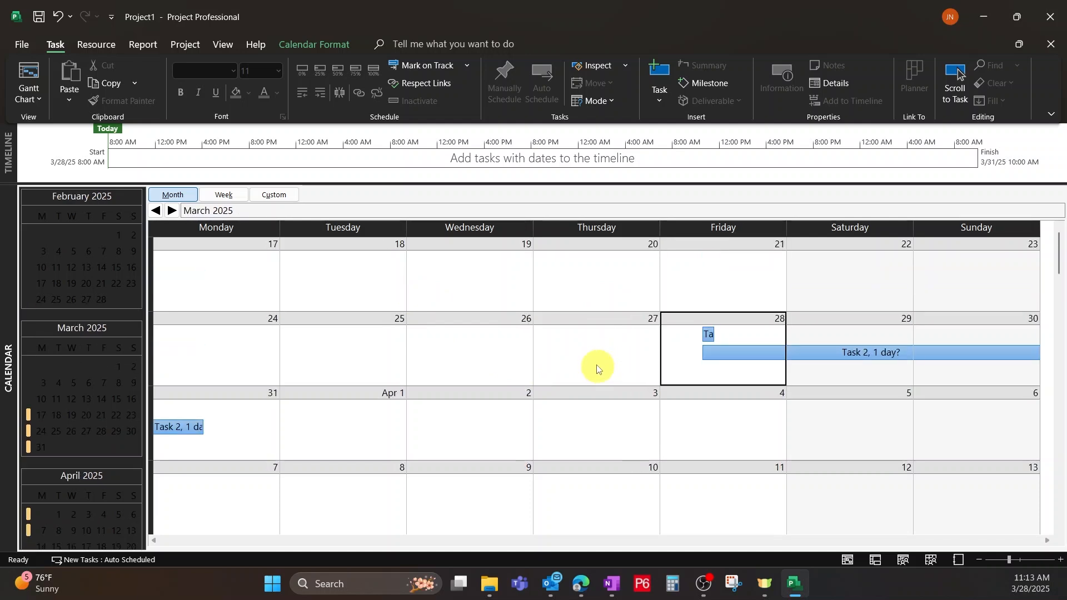
Return to the Gantt Chart view and switch from it to the Network Diagram of the two tasks.
left_click(24, 101)
left_click(62, 161)
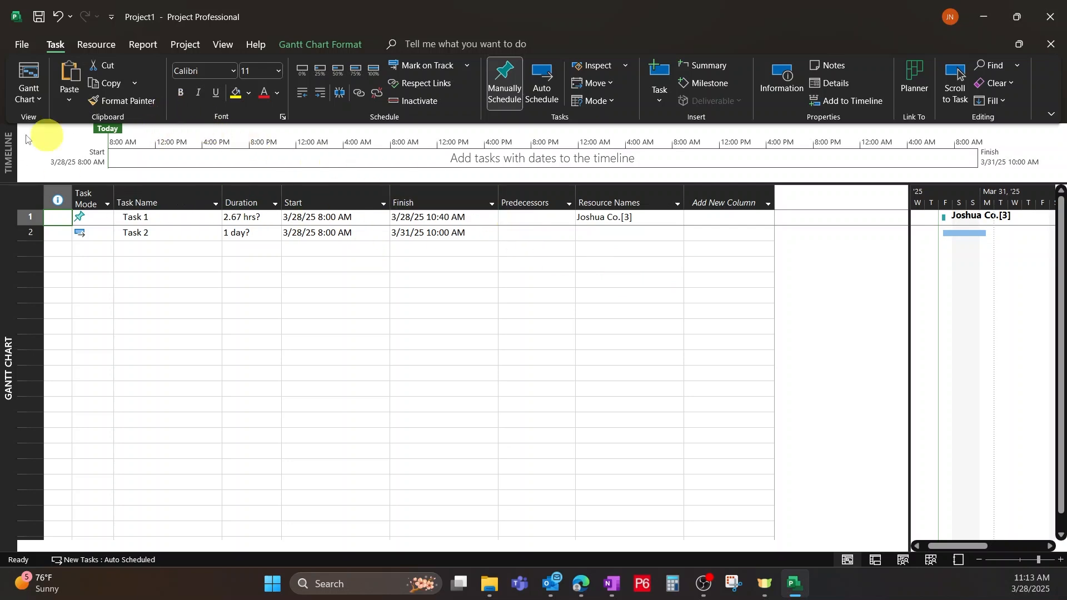
left_click(22, 99)
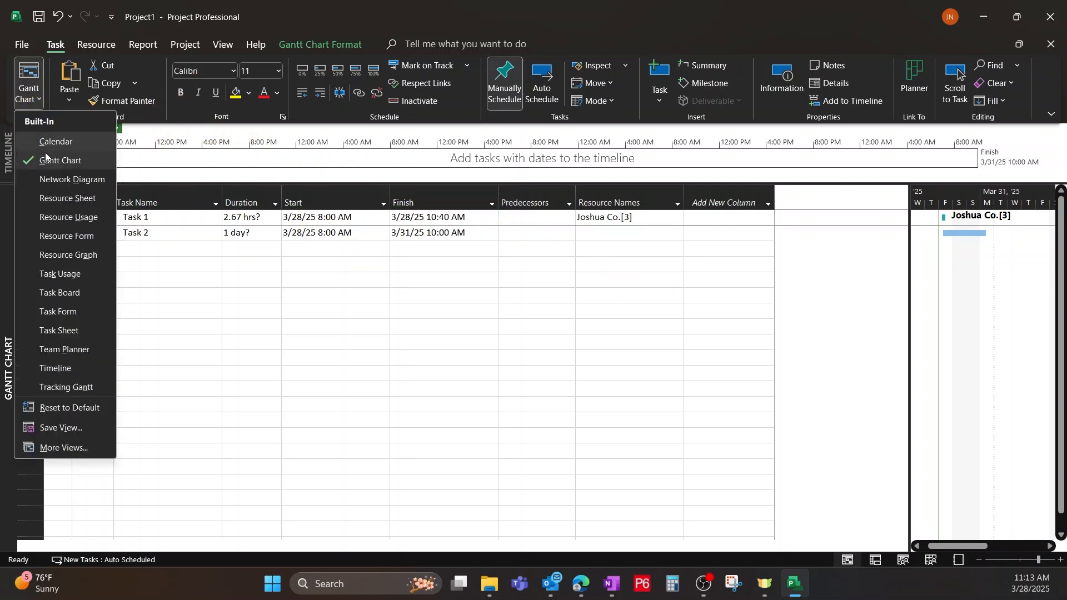
left_click(62, 180)
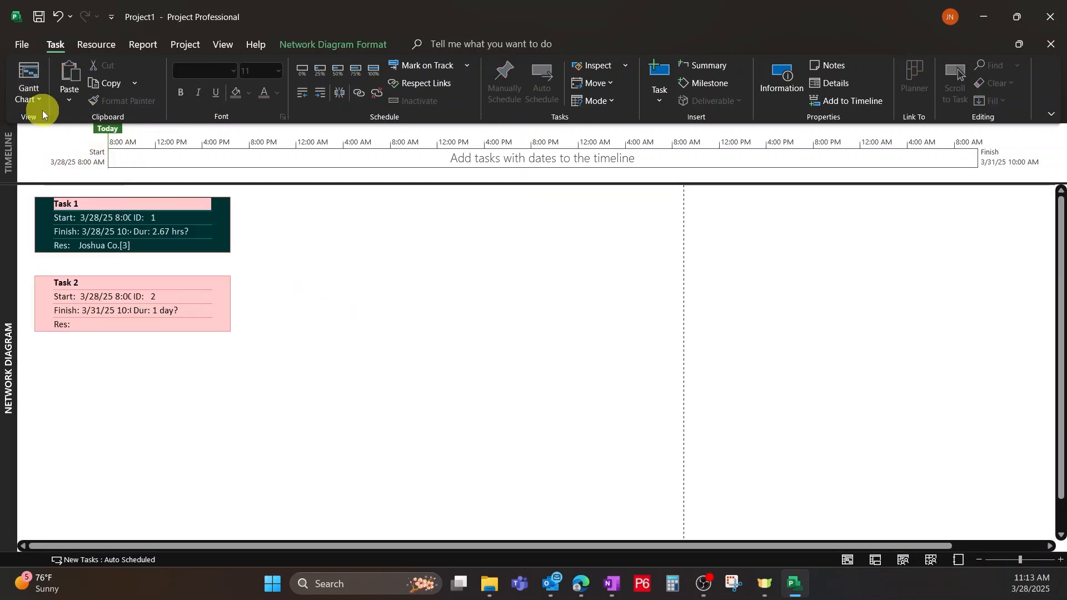
Display the Resource Sheet and browse the fields available for a new column without adding one.
left_click(32, 99)
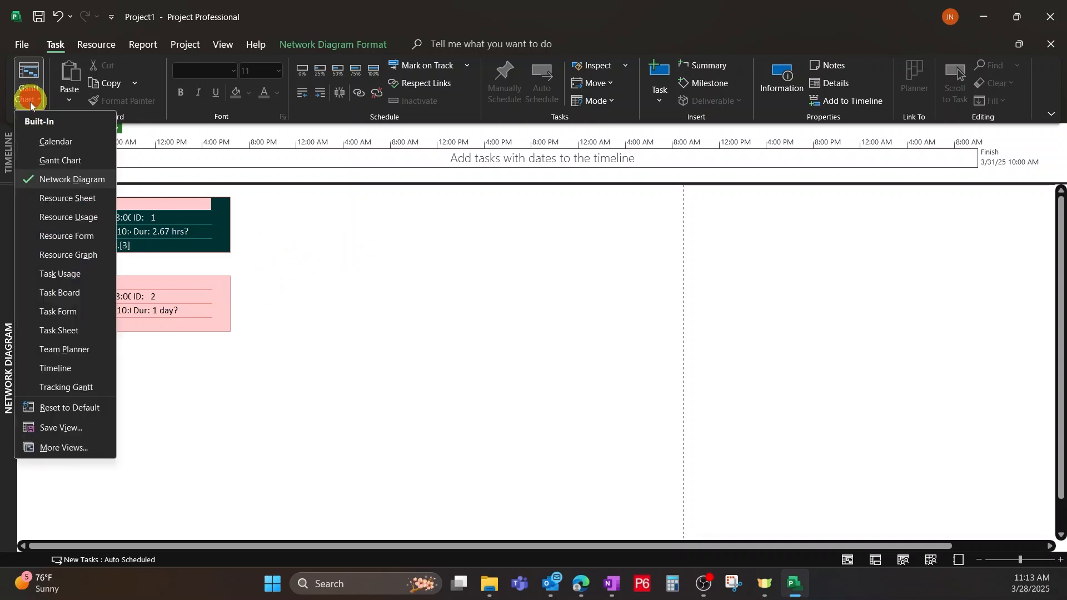
left_click(46, 198)
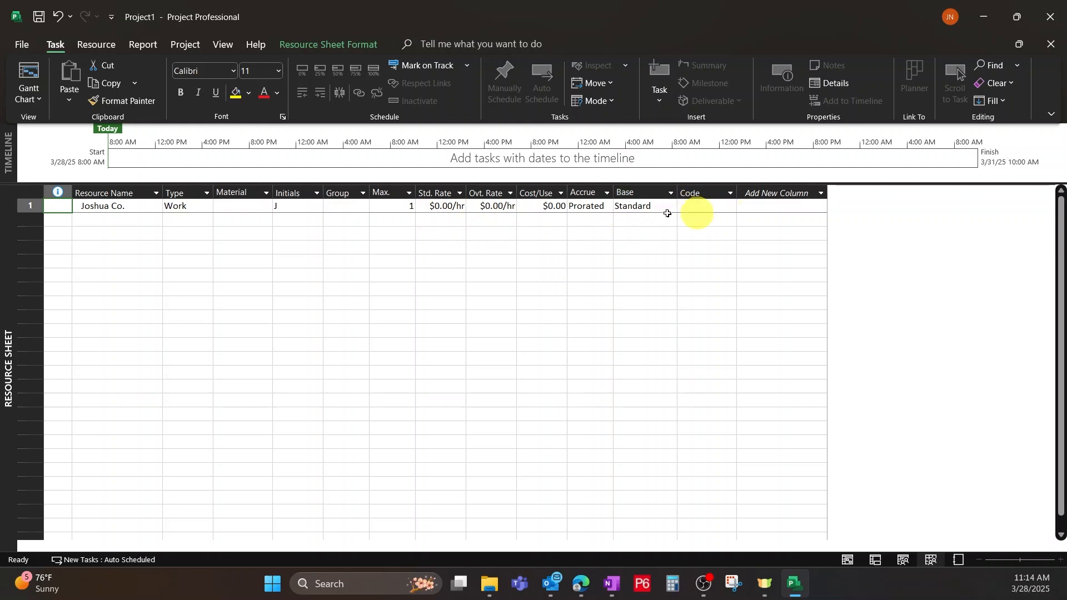
scroll(820, 333, "down", 15)
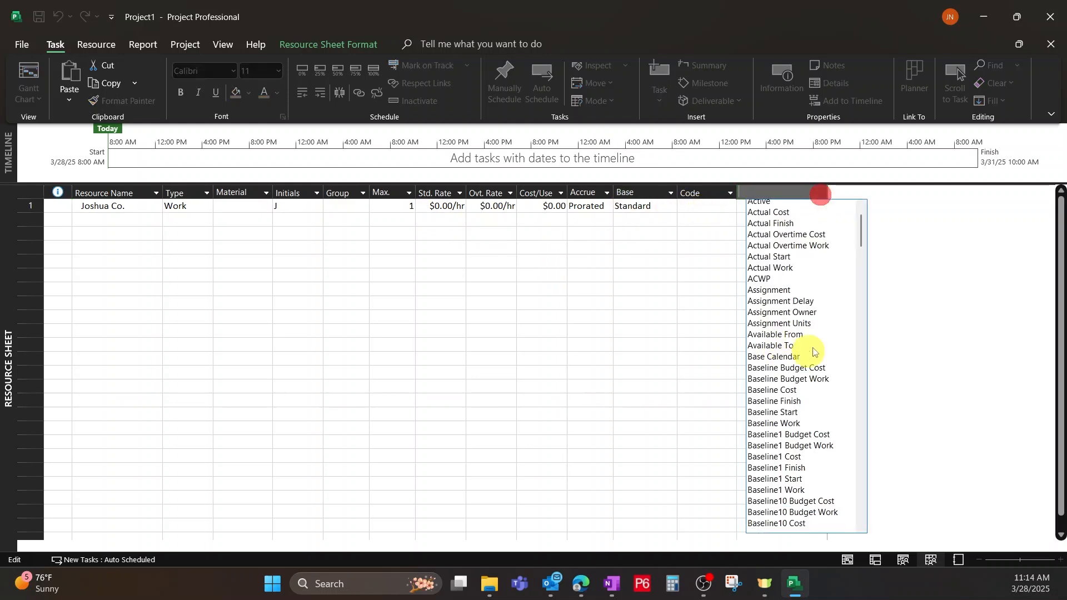
scroll(820, 326, "down", 11)
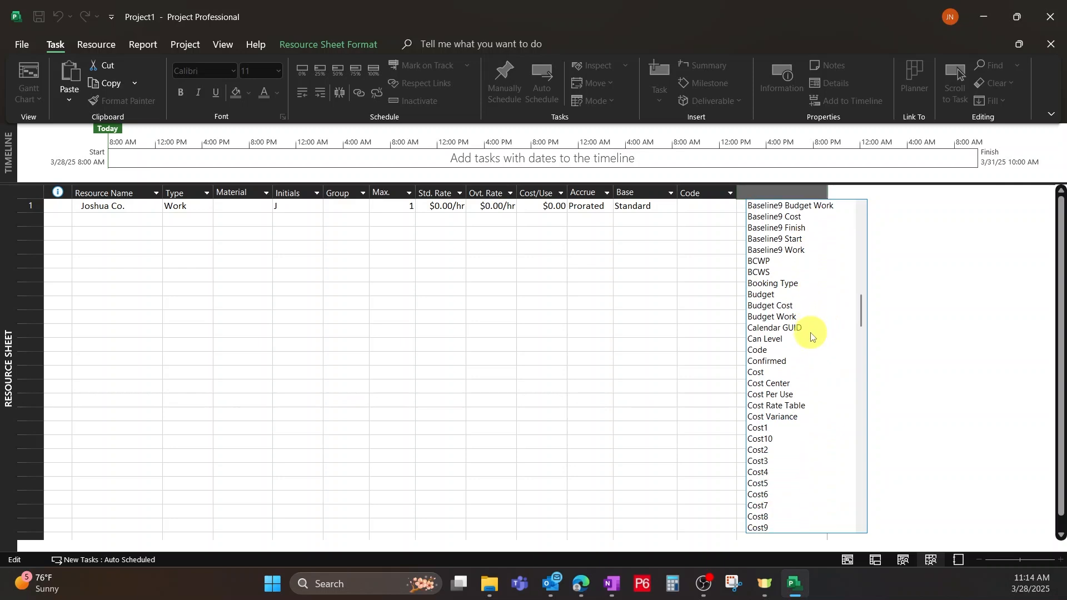
key("Escape")
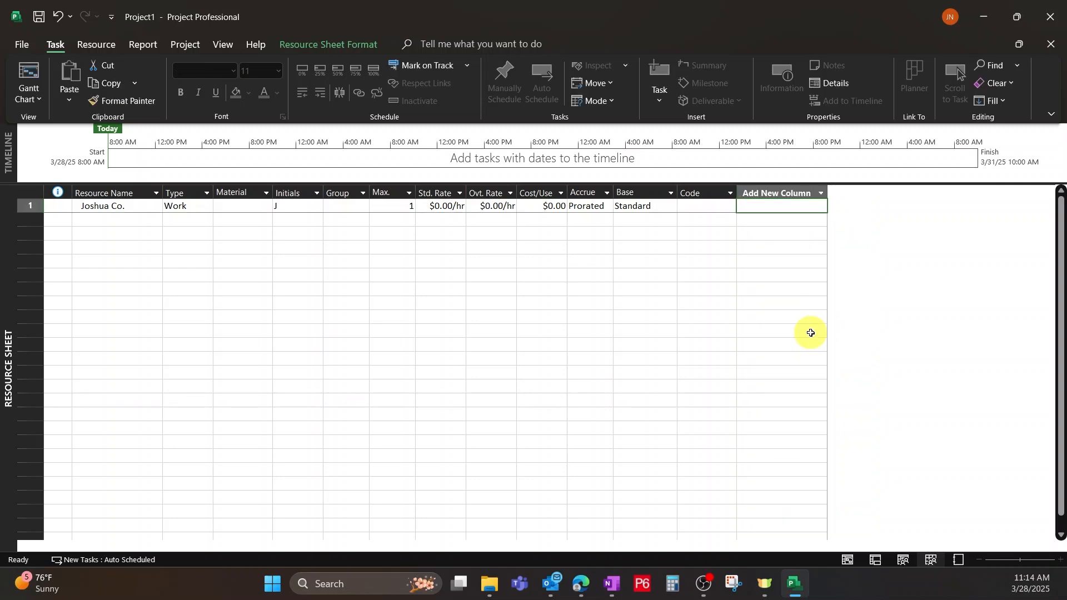
Display the Resource Usage view and widen the table area beside the timephased work grid.
left_click(29, 93)
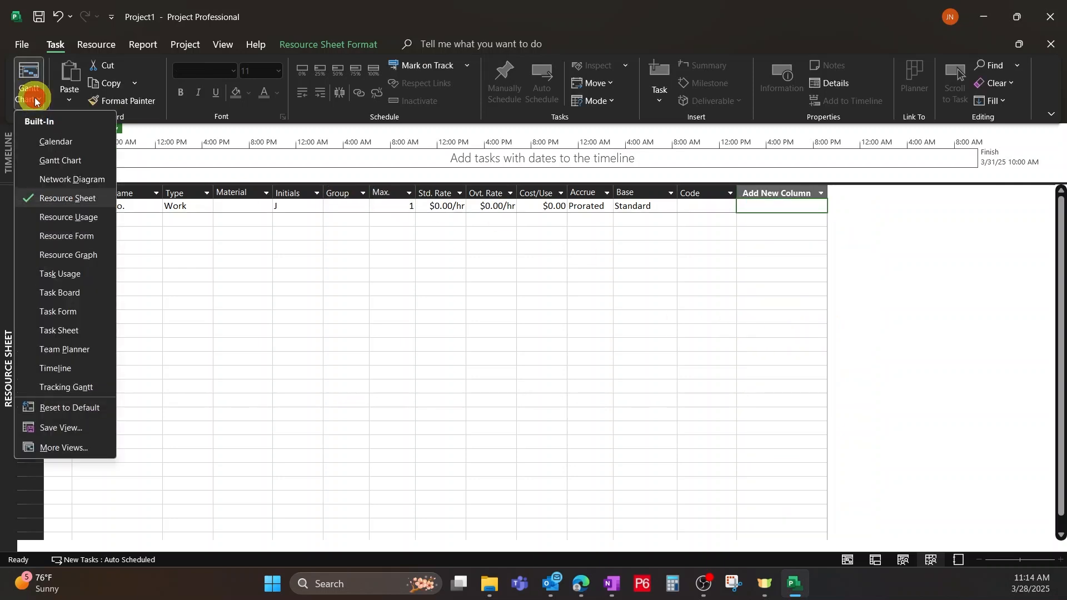
left_click(81, 218)
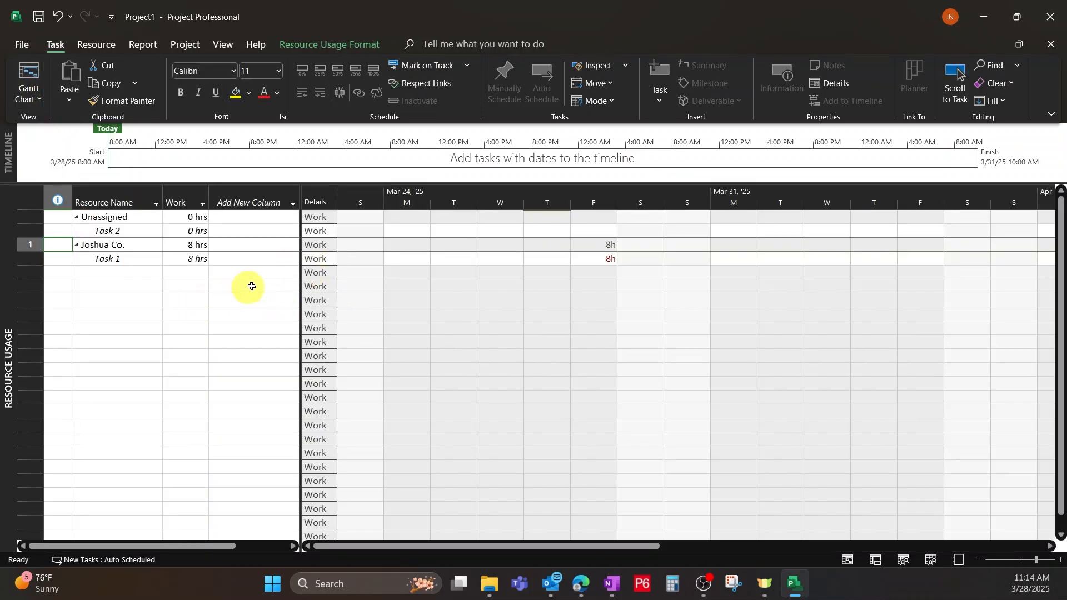
left_click_drag(299, 233, 601, 257)
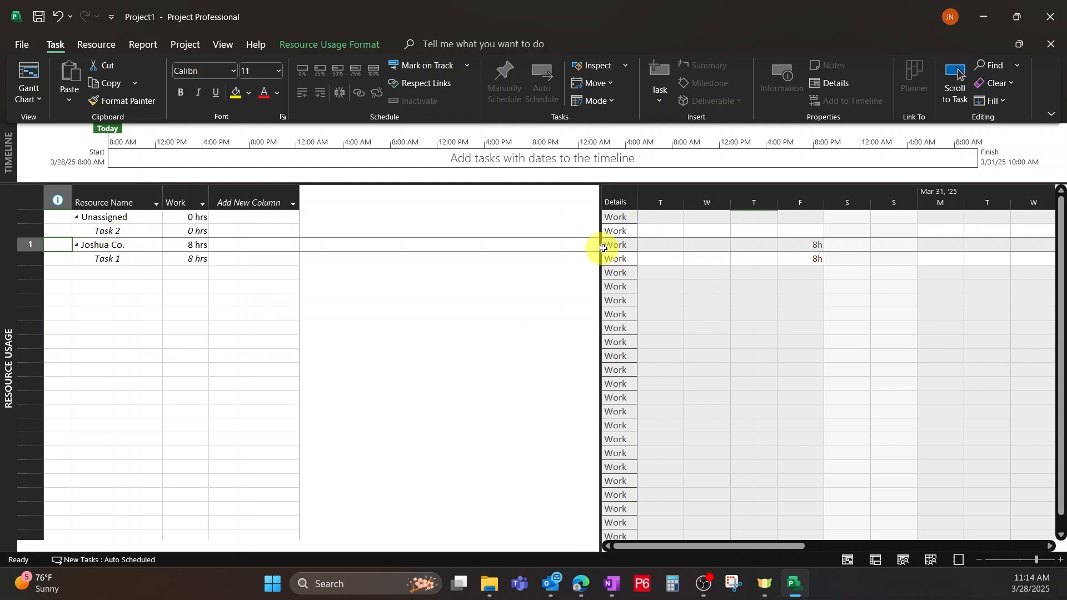
left_click_drag(602, 248, 411, 269)
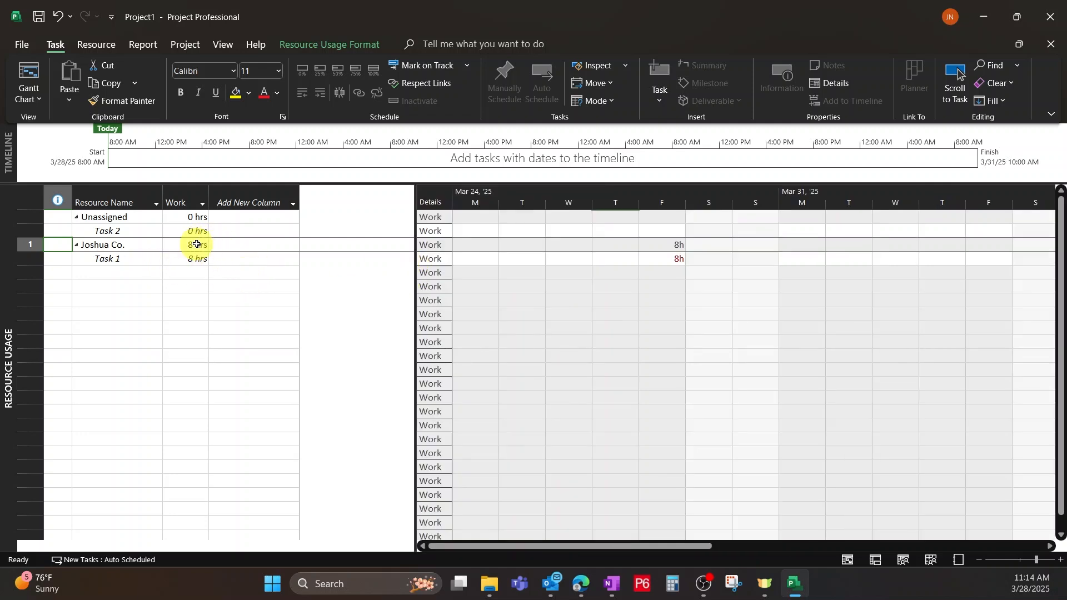
Examine the work hours of the assigned resource and Task 1 in the usage table and in Friday's timephased cells.
left_click(110, 249)
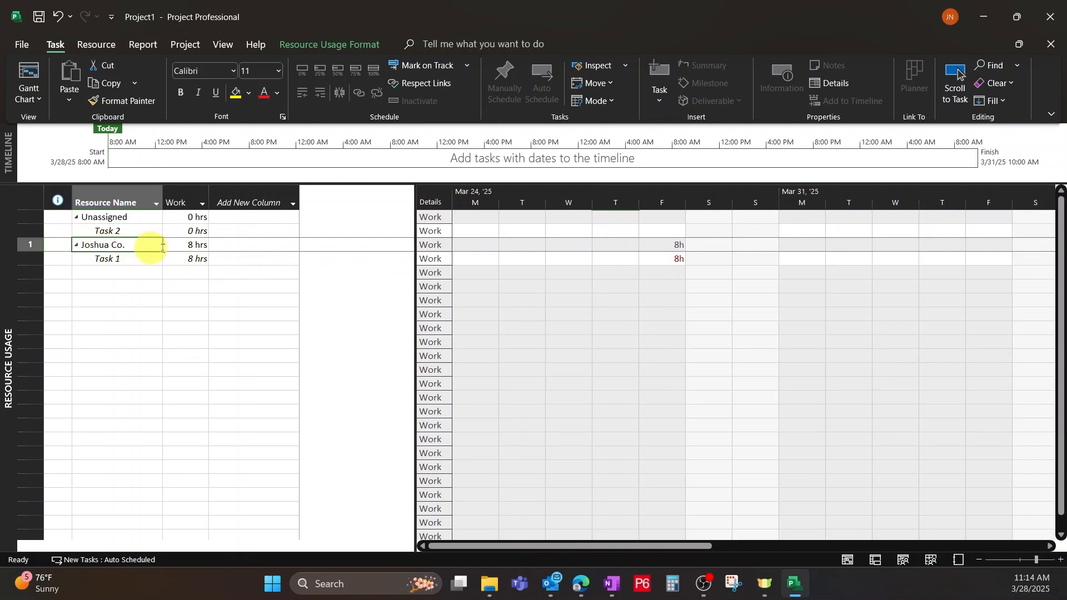
left_click(101, 259)
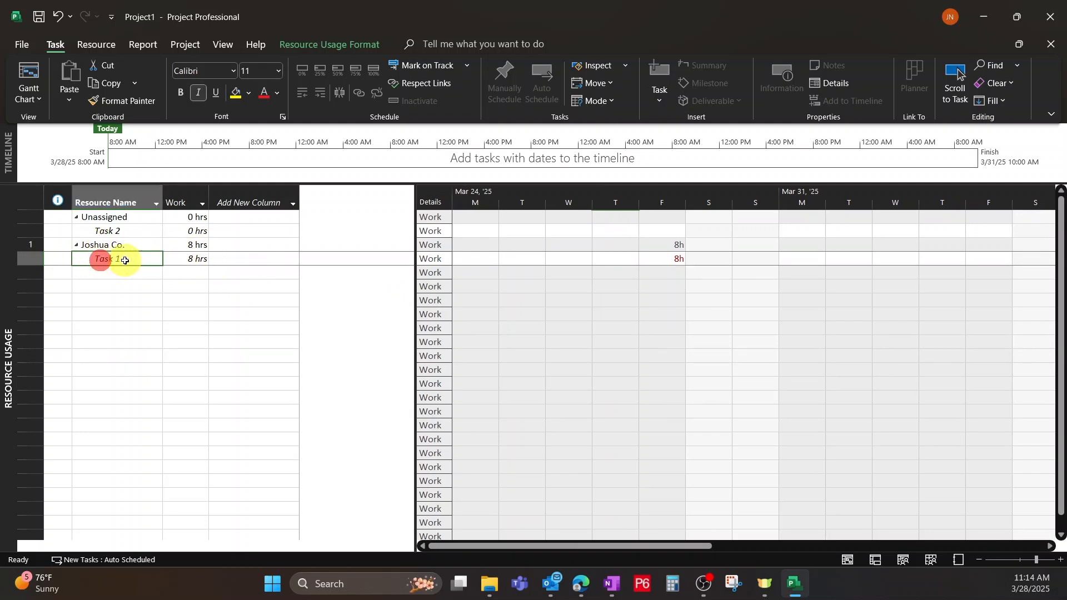
left_click(174, 259)
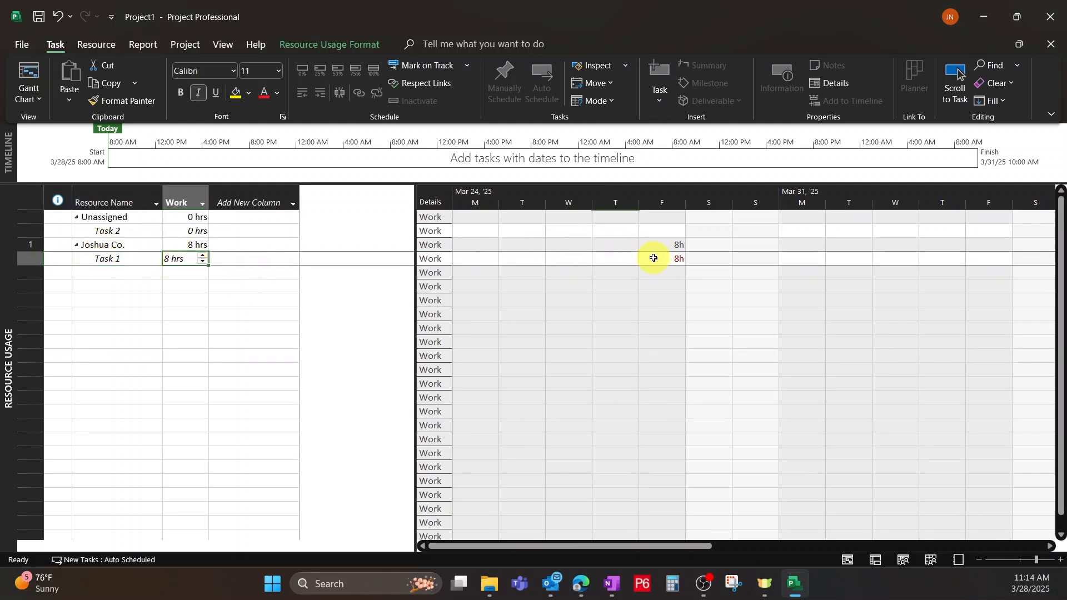
left_click(664, 260)
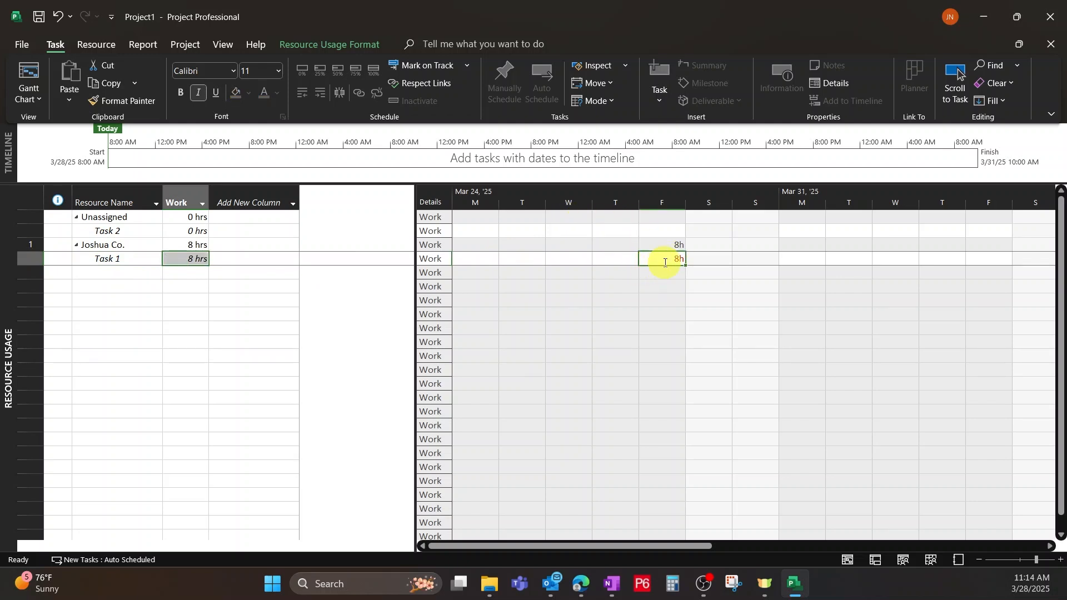
left_click(665, 245)
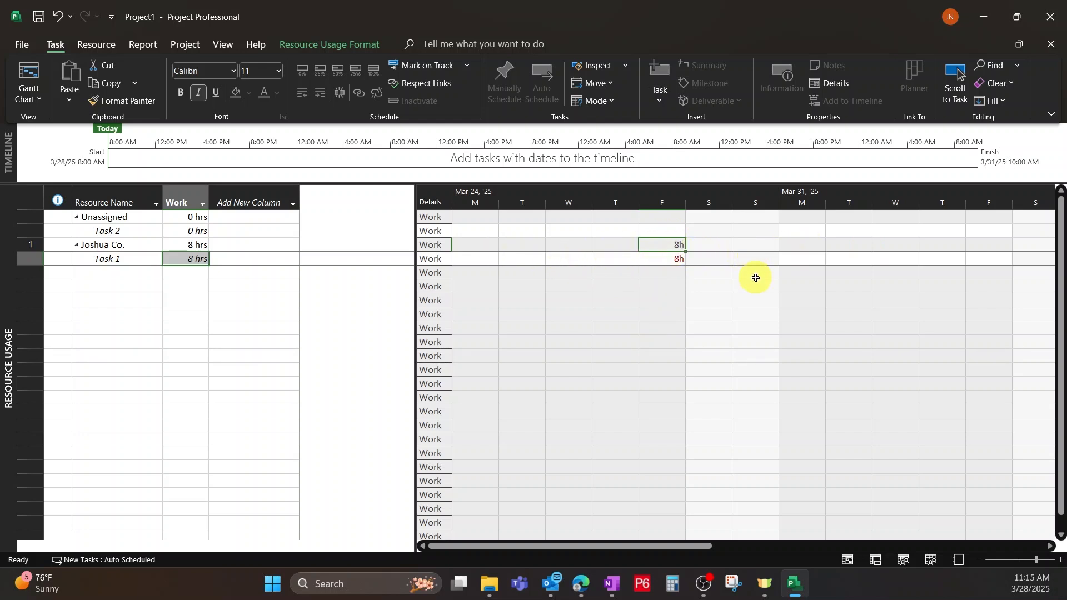
Display the Resource Form view and switch from it to the Resource Graph of the assigned resource.
left_click(35, 98)
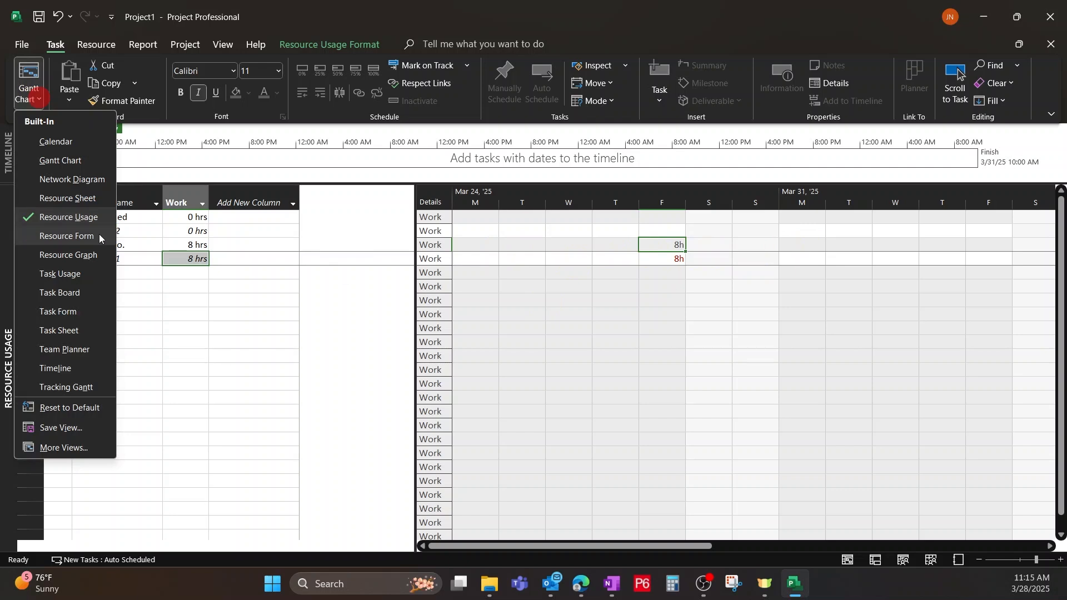
left_click(76, 237)
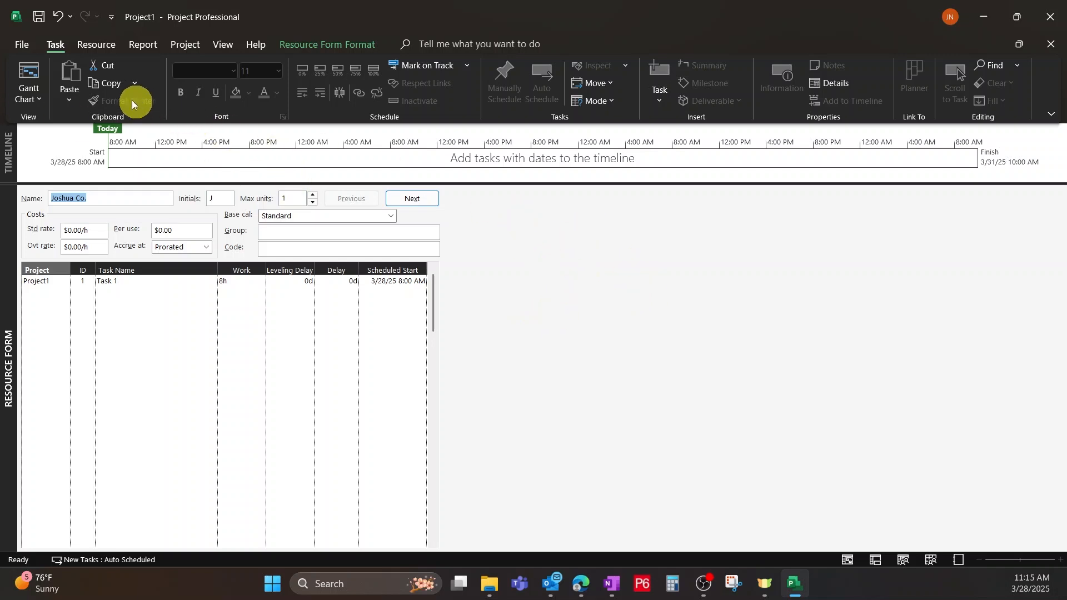
left_click(33, 94)
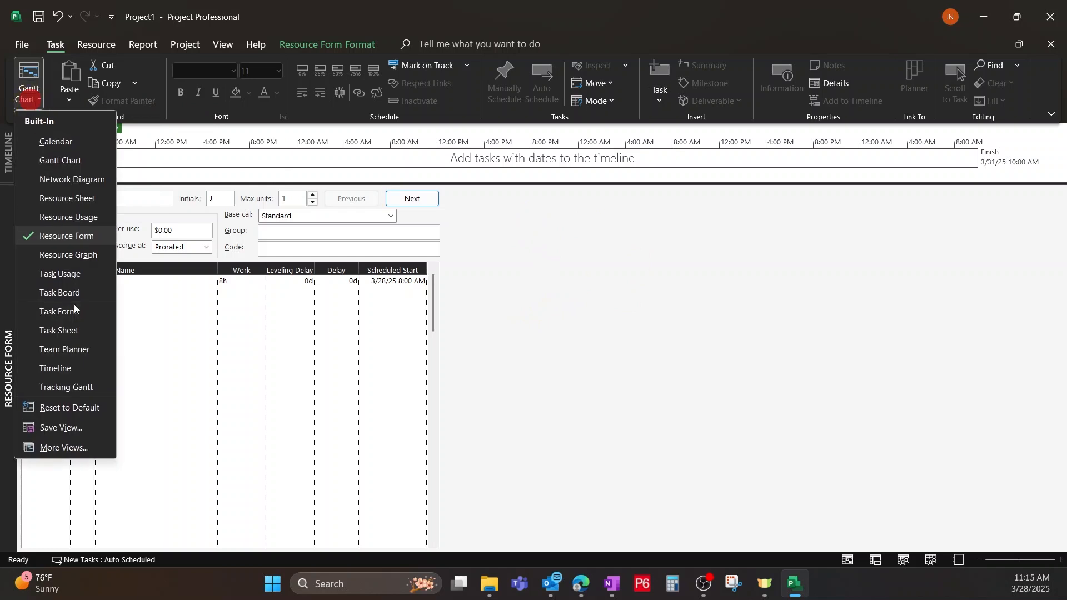
left_click(69, 255)
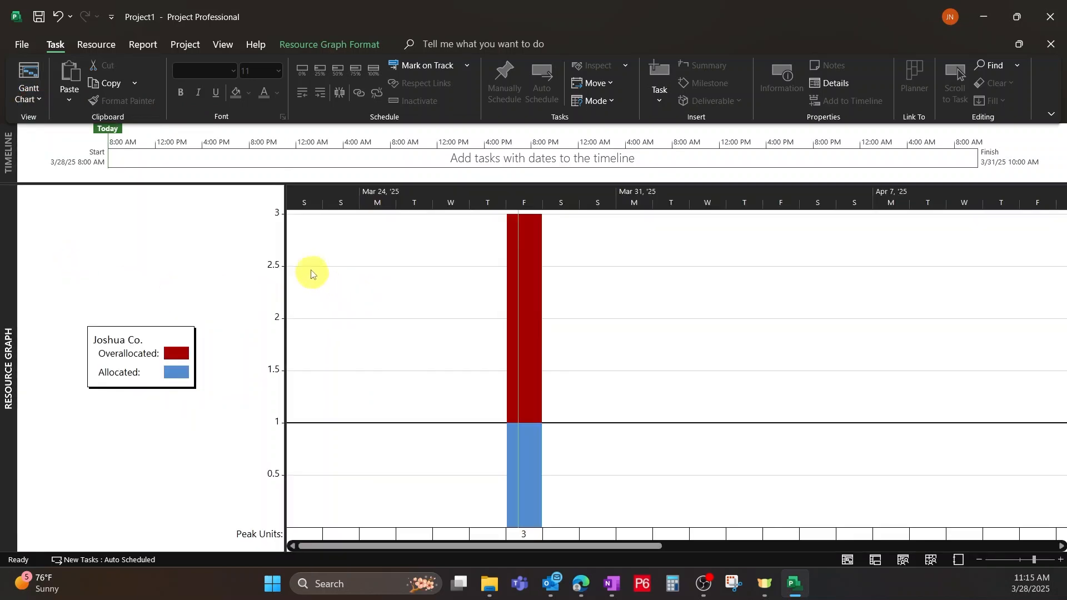
Display the Task Usage view and switch from it to the Tracking Gantt view.
left_click(33, 94)
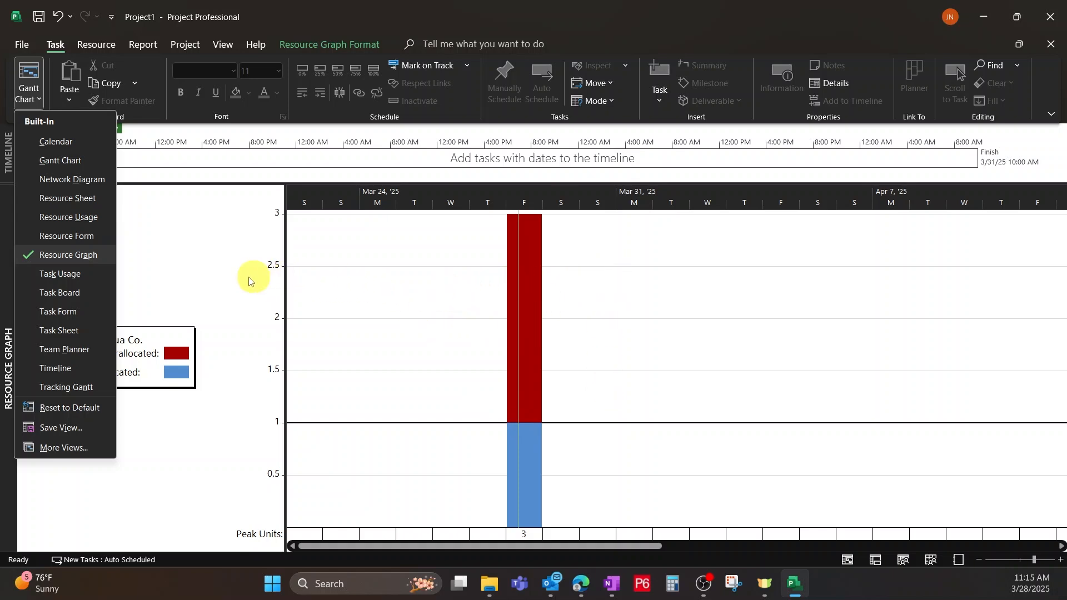
left_click(53, 275)
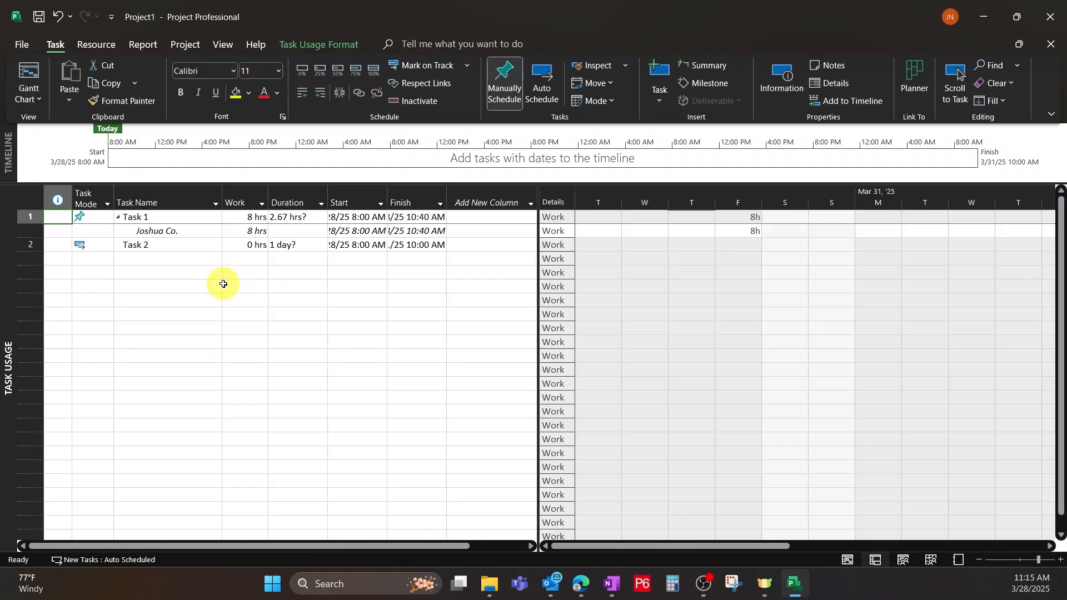
left_click(38, 98)
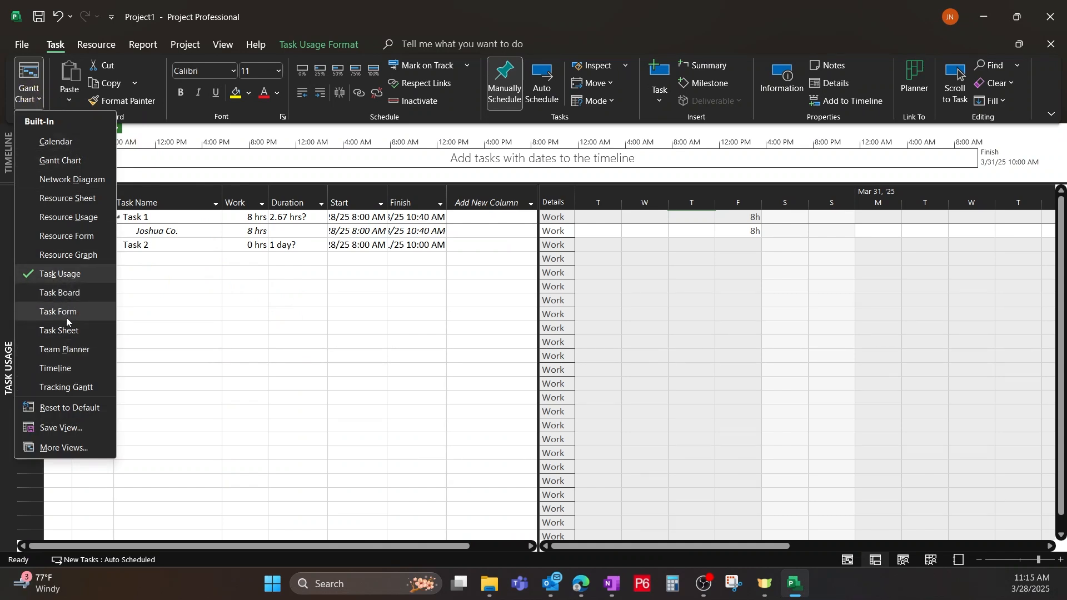
left_click(69, 385)
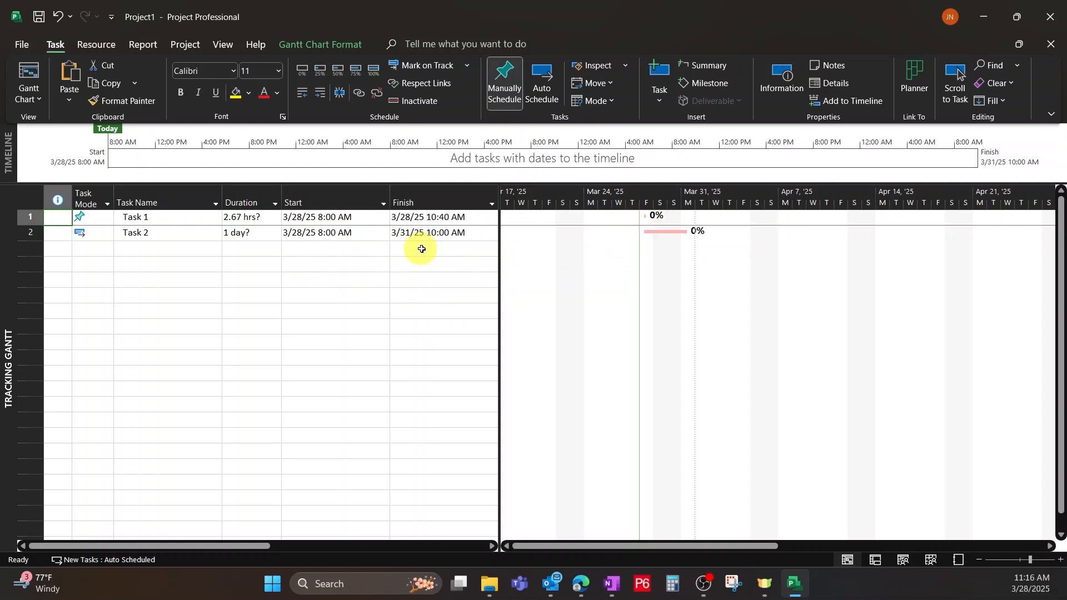
Widen the Tracking Gantt table to reveal the Predecessors and Resource Names columns, and check the details of Task 2's bar.
left_click_drag(501, 277, 635, 276)
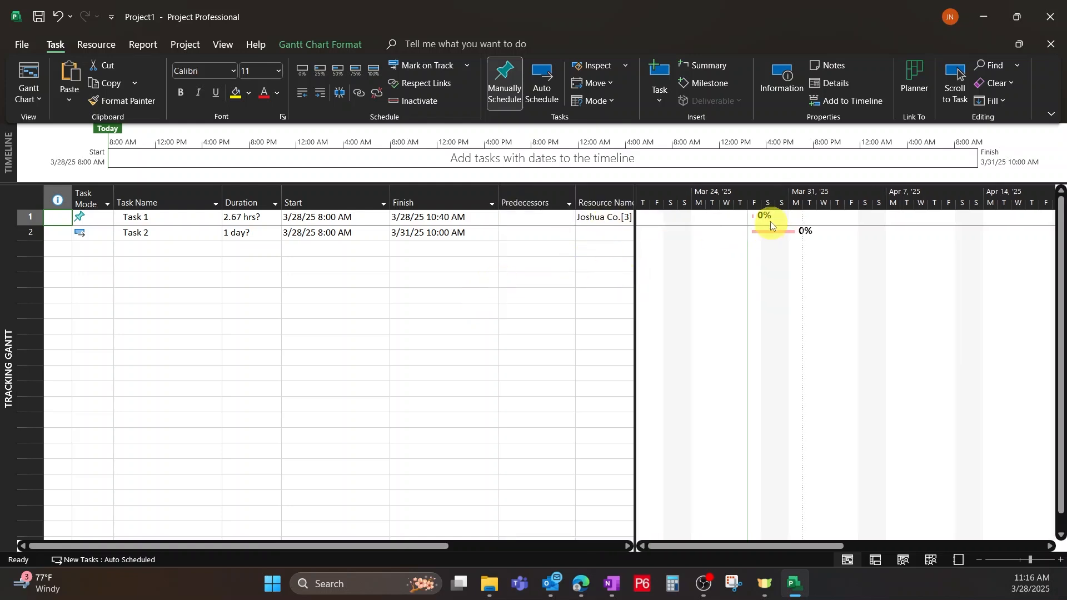
mouse_move(780, 231)
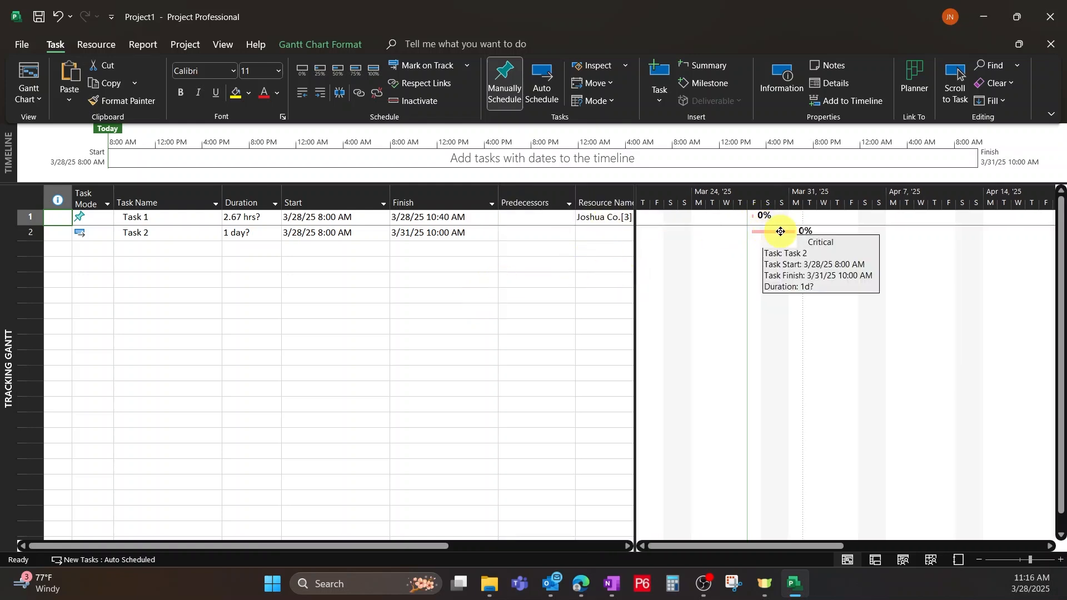
left_click(733, 264)
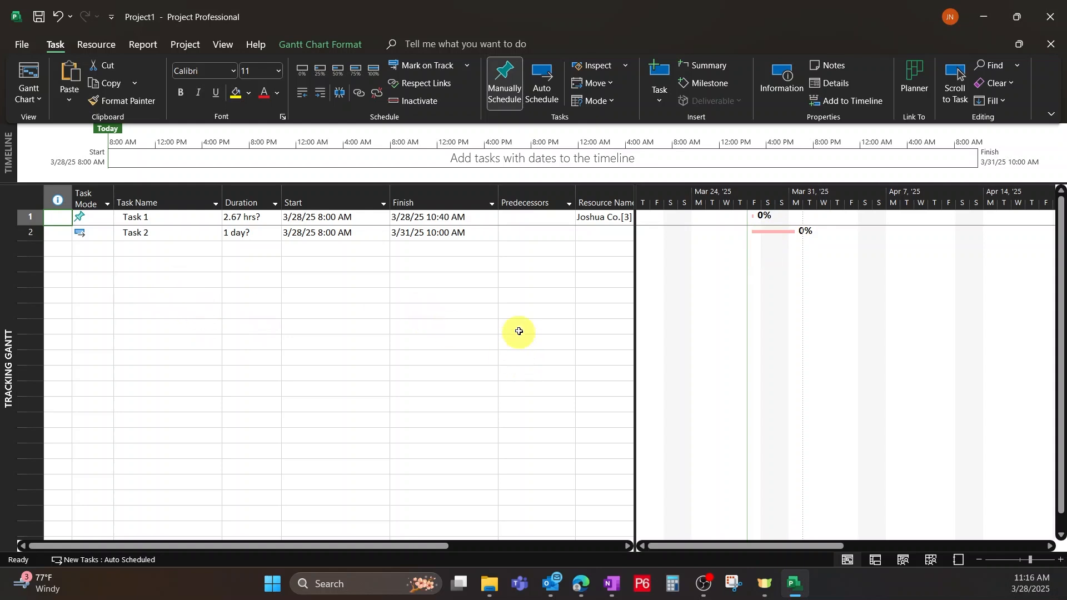
Look over the list of available views and the detailed font settings without changing anything.
left_click(29, 93)
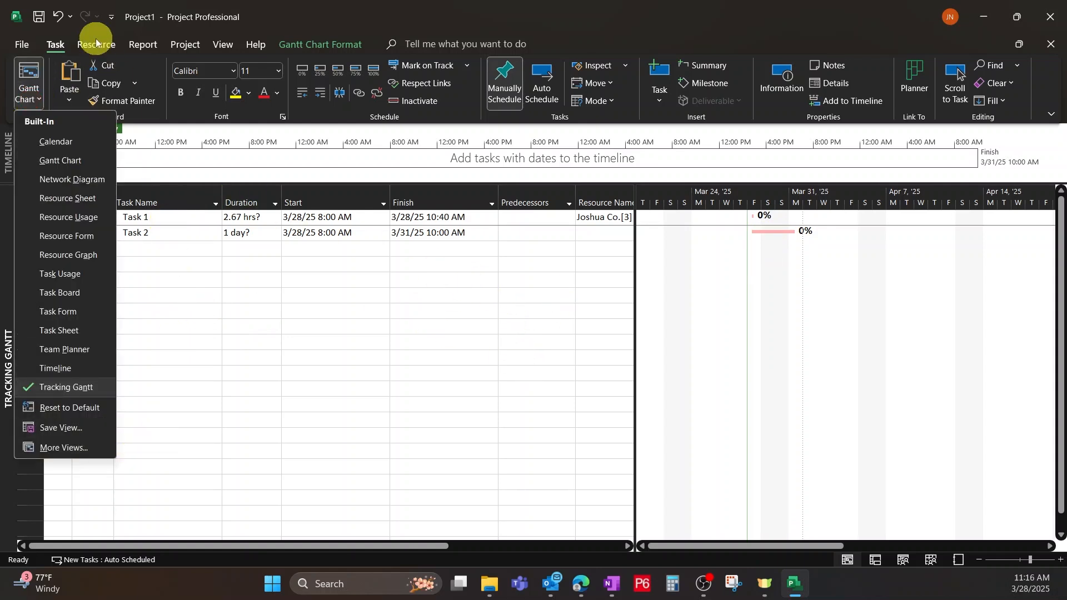
left_click(338, 31)
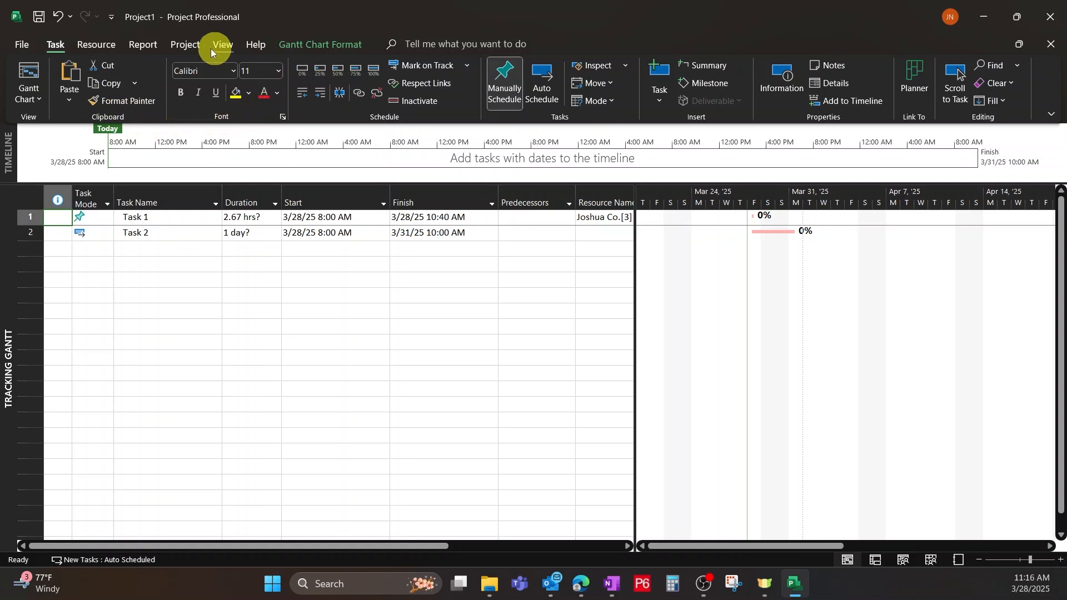
left_click(282, 117)
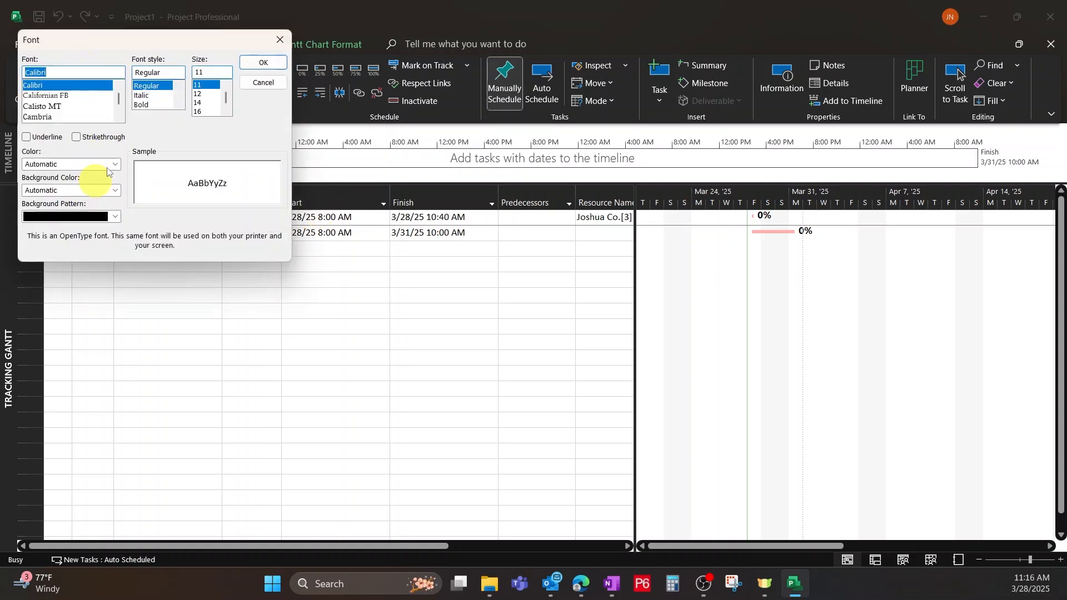
left_click(278, 39)
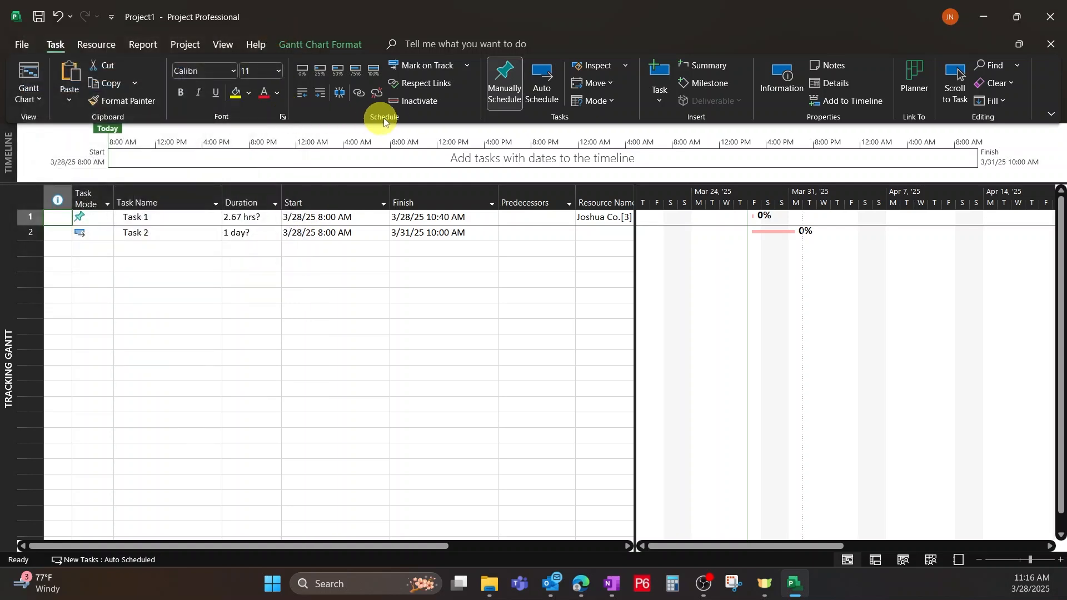
Mark Task 2 as 75% complete.
left_click(345, 292)
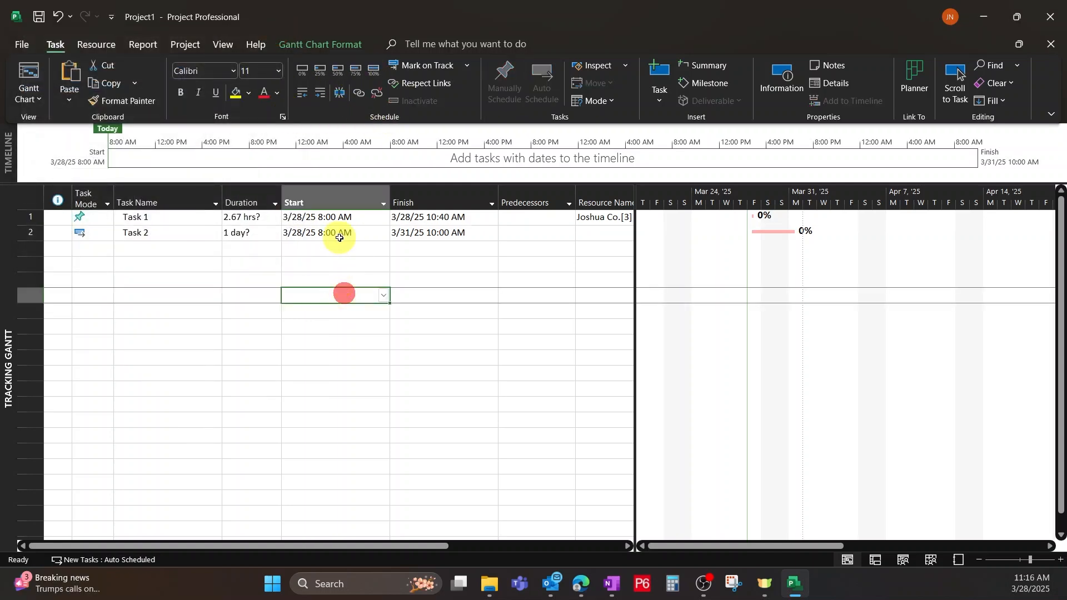
left_click(339, 233)
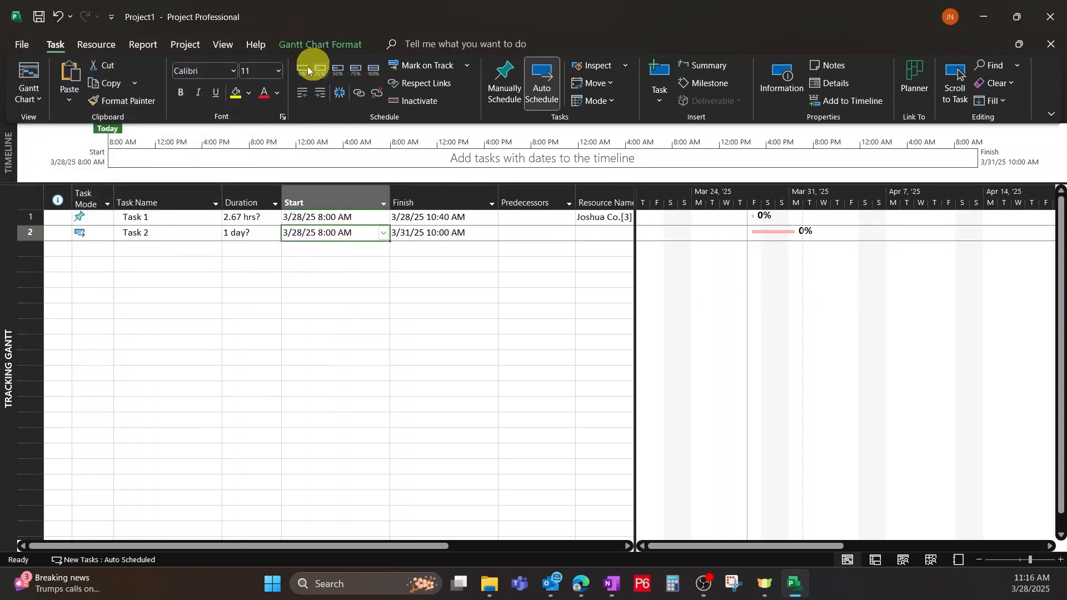
left_click(351, 68)
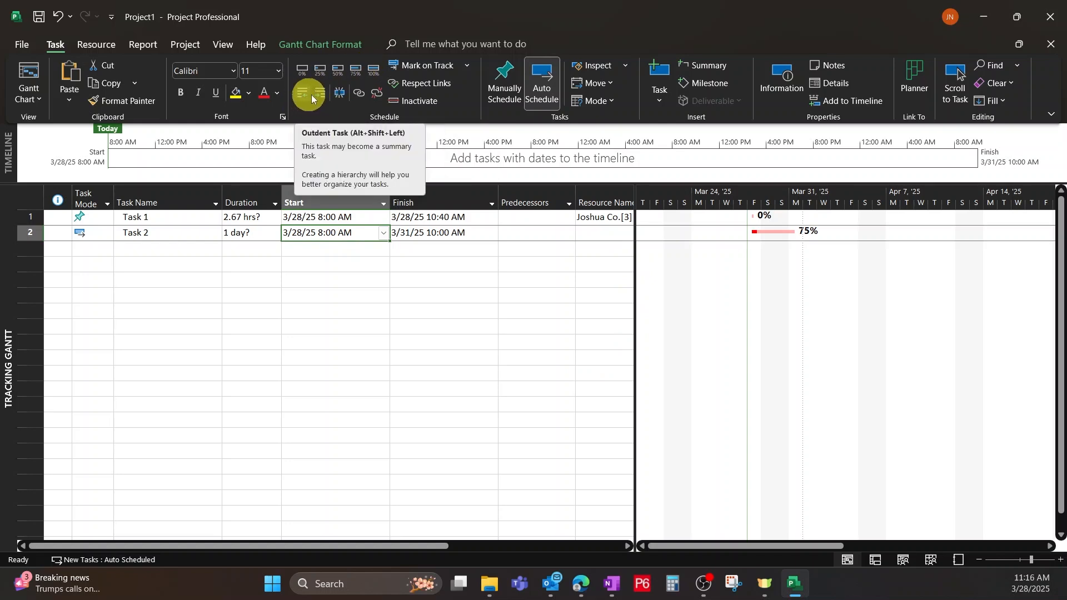
Insert a new task named WBS 1 above Task 1 and indent Task 1 and Task 2 beneath it.
left_click(217, 403)
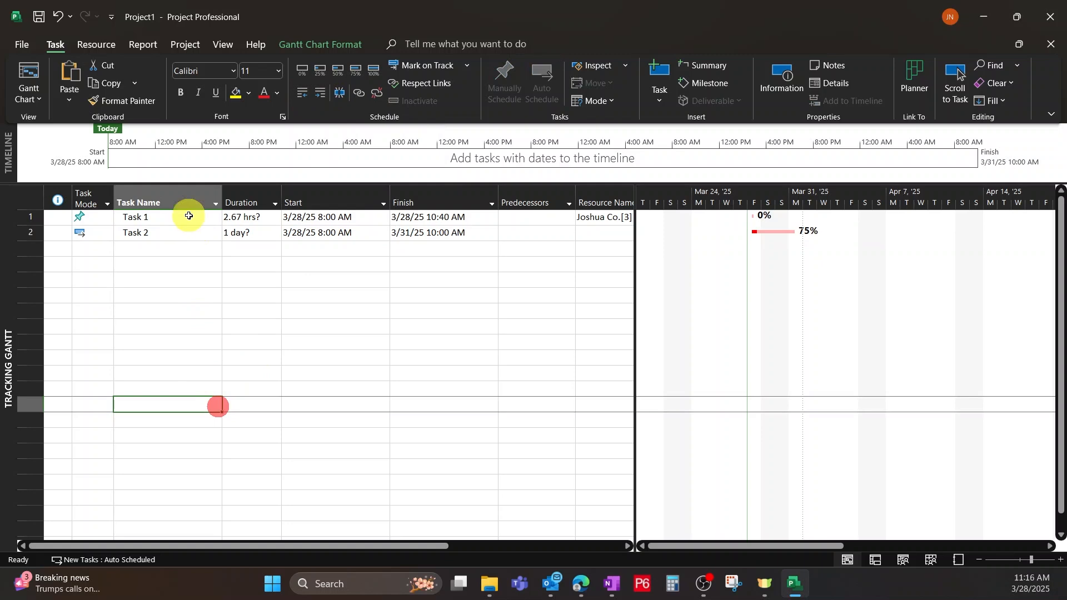
left_click(184, 219)
key("Insert")
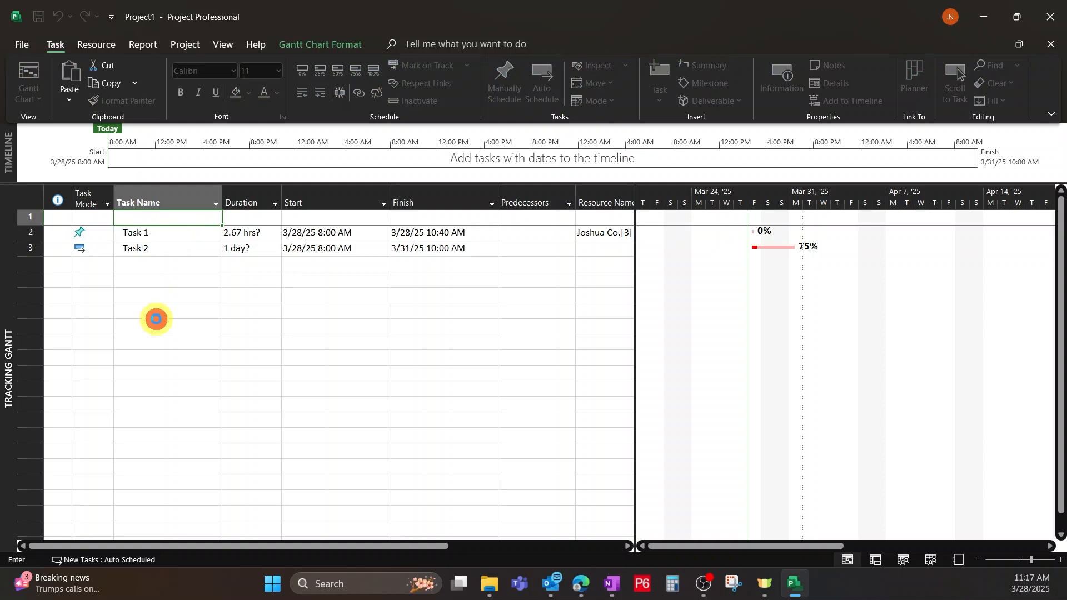
left_click(155, 322)
left_click_drag(24, 231, 27, 247)
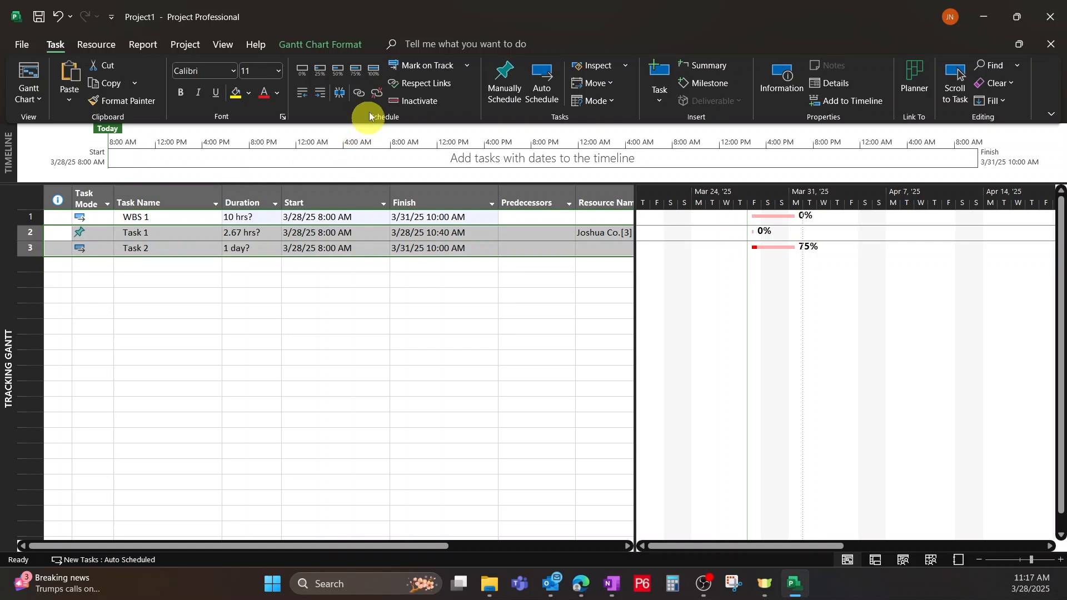
left_click(321, 95)
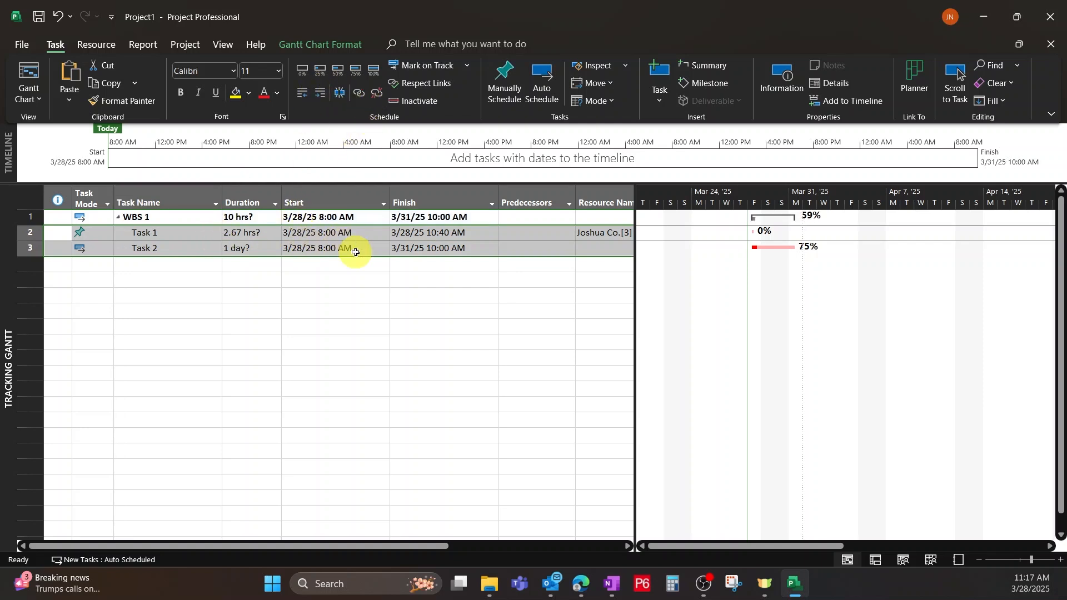
left_click(155, 217)
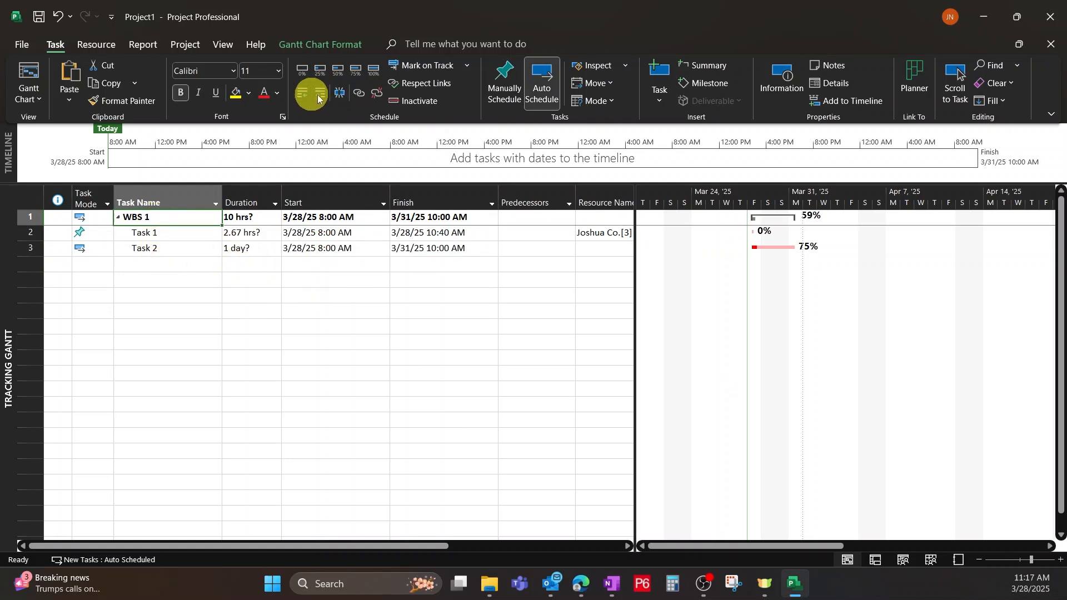
left_click(358, 93)
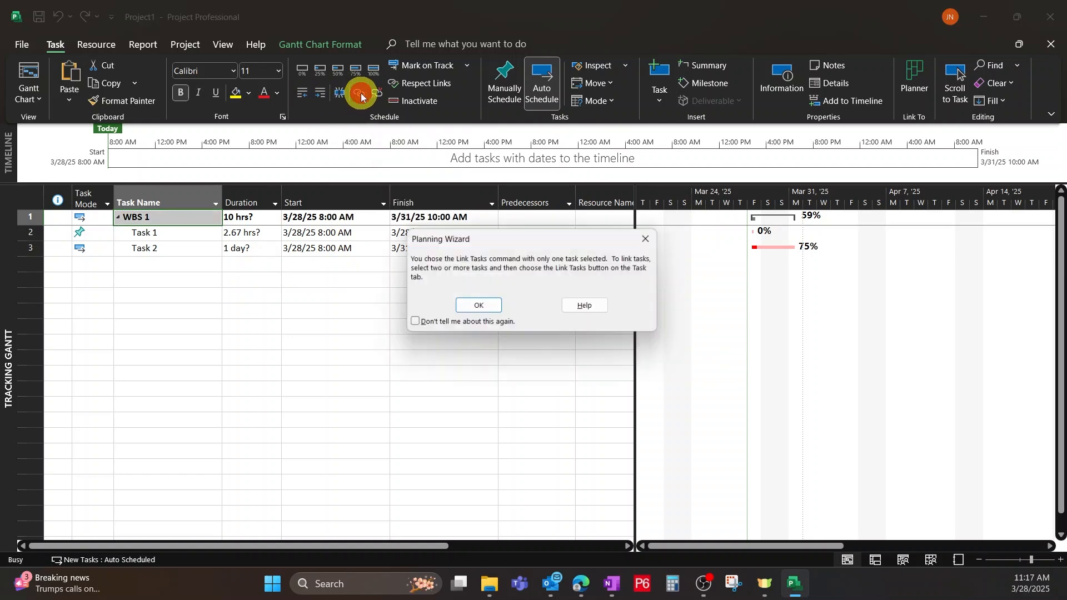
left_click(649, 240)
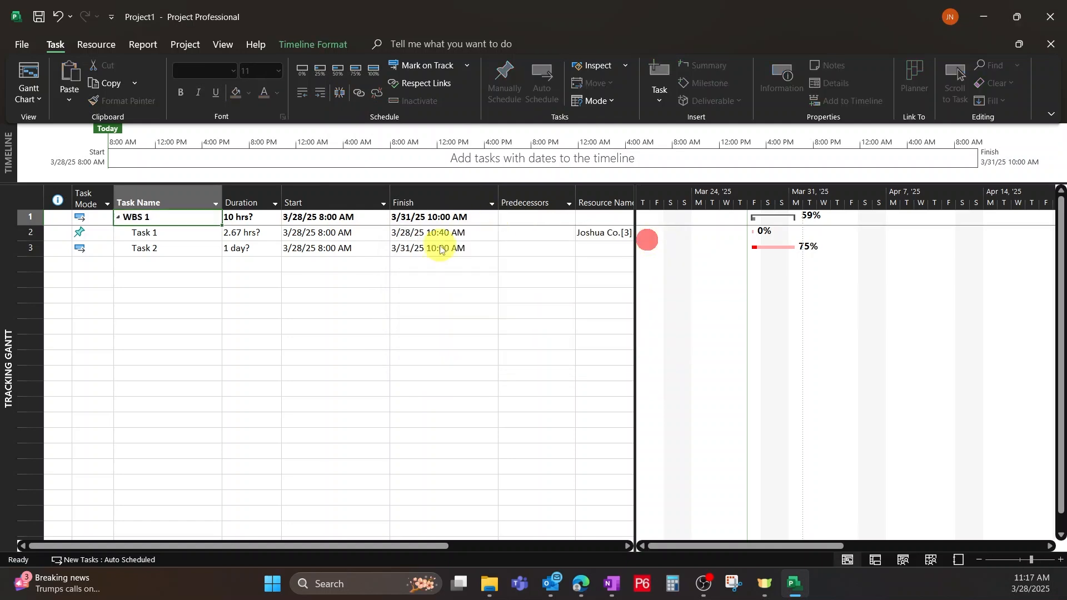
Link Task 1 and Task 2 so that Task 1 is the predecessor of Task 2.
left_click(319, 233)
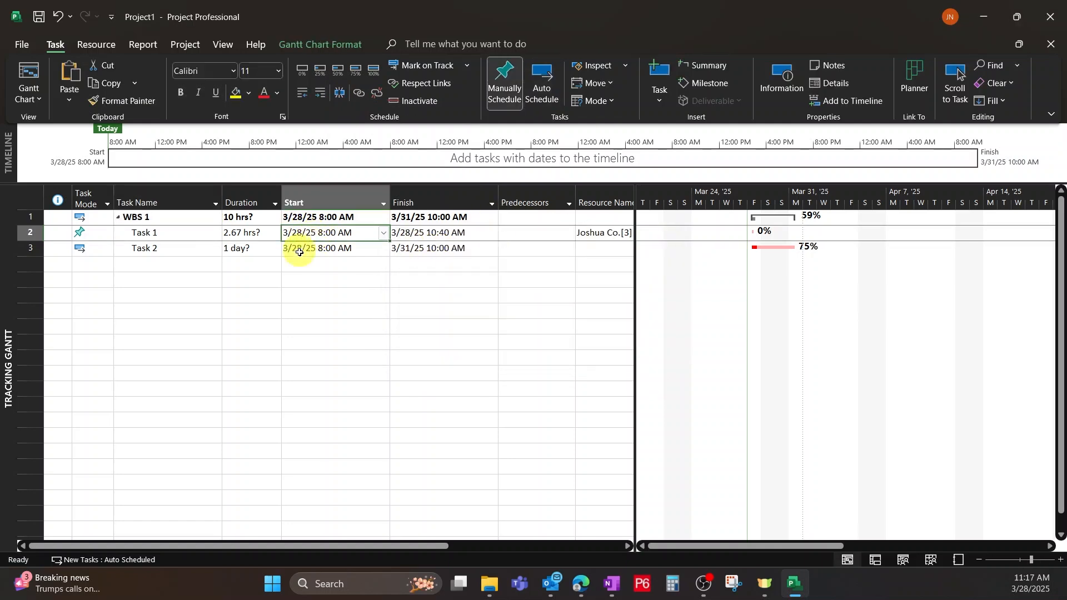
left_click(327, 248, "shift")
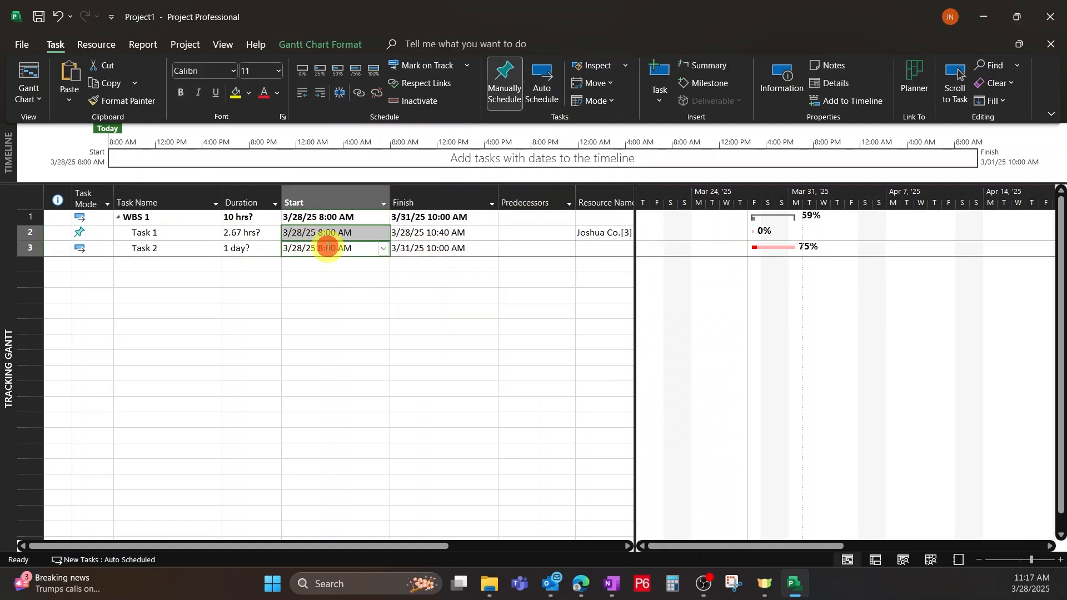
left_click(360, 95)
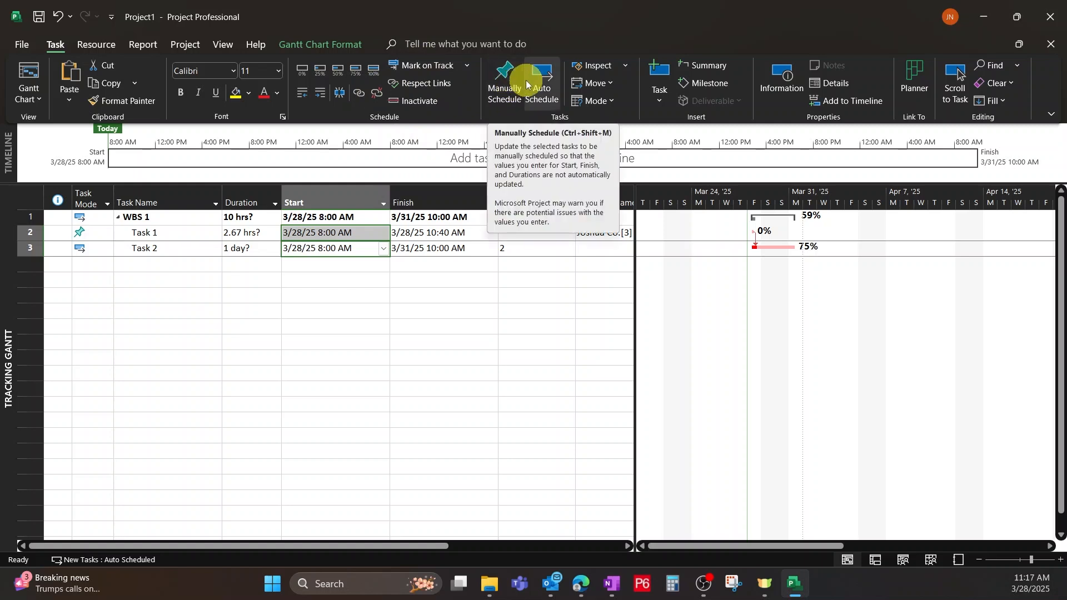
left_click(512, 315)
Set Task 1 to Auto Schedule and open the Task Inspector to examine the start-date factors of Task 1 and Task 2.
left_click(437, 233)
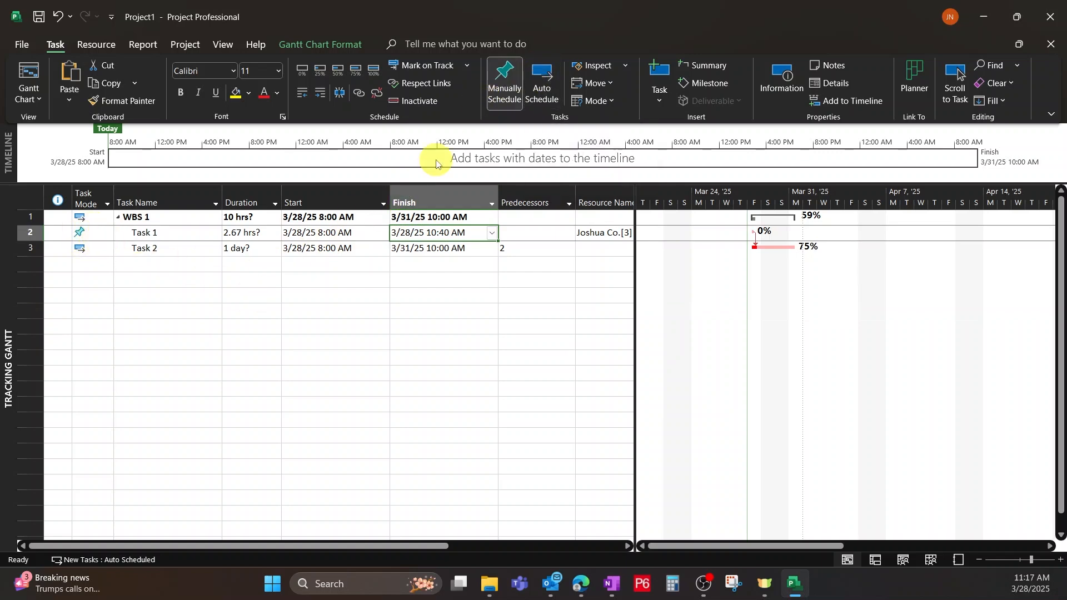
left_click(541, 83)
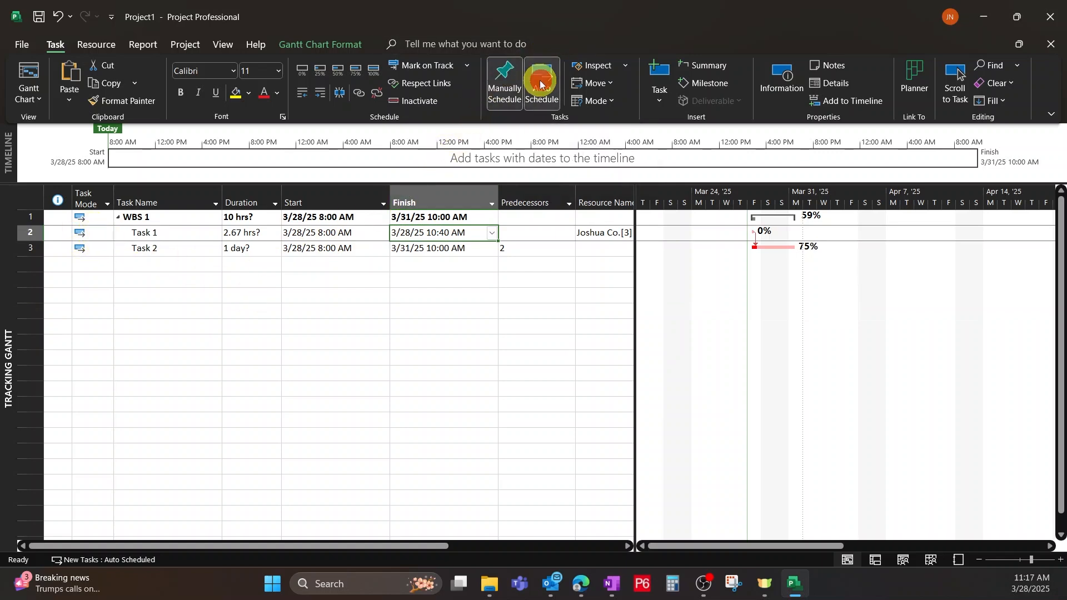
left_click(602, 67)
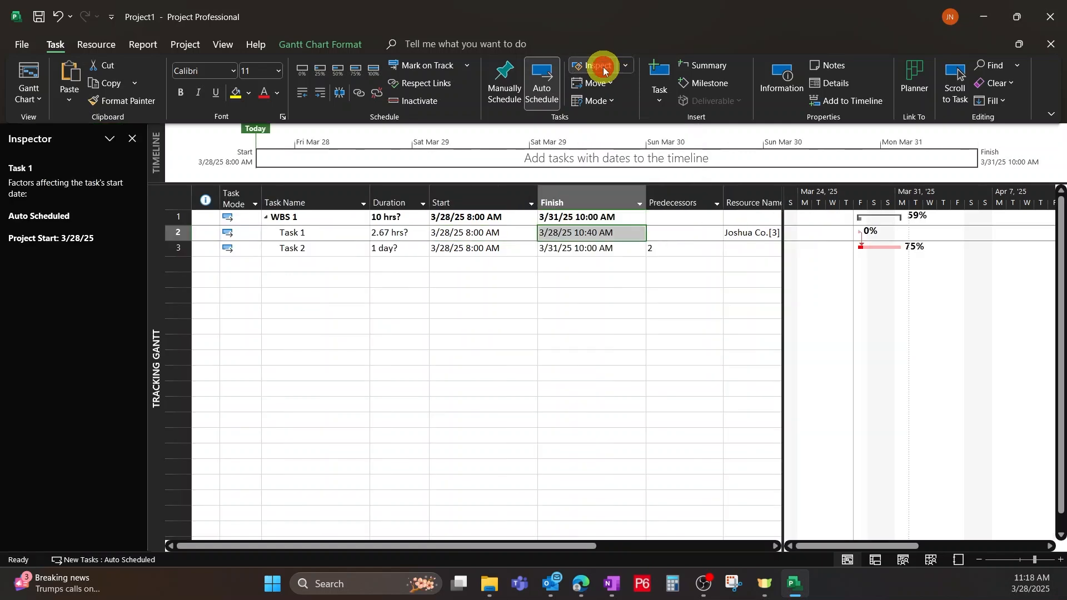
left_click(484, 248)
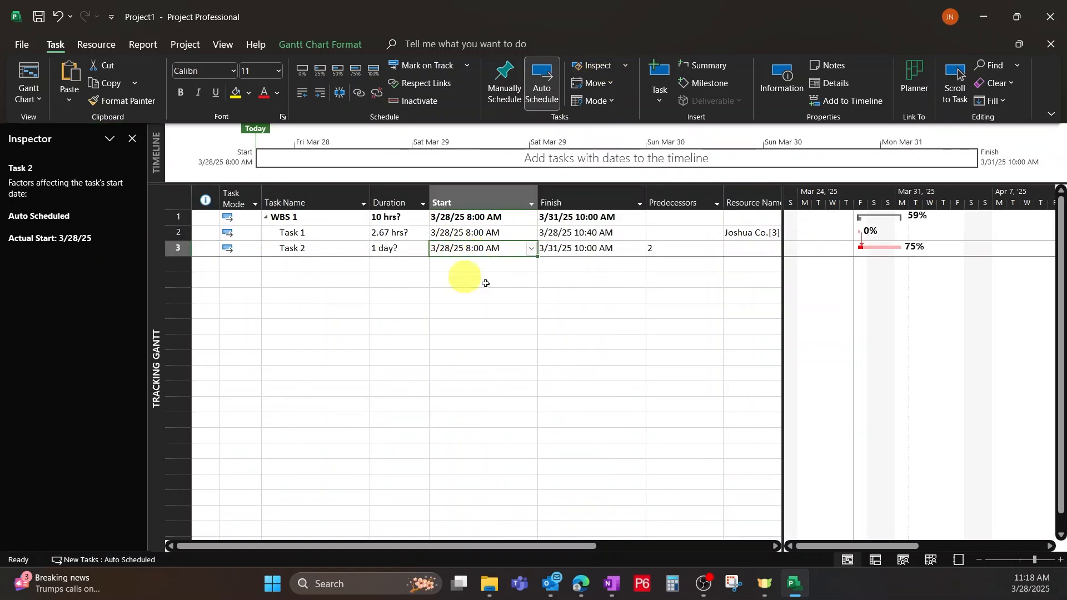
left_click(683, 326)
Set Task 1's duration to 2 hrs and check the factors affecting Task 2's start date in the Task Inspector.
left_click(398, 248)
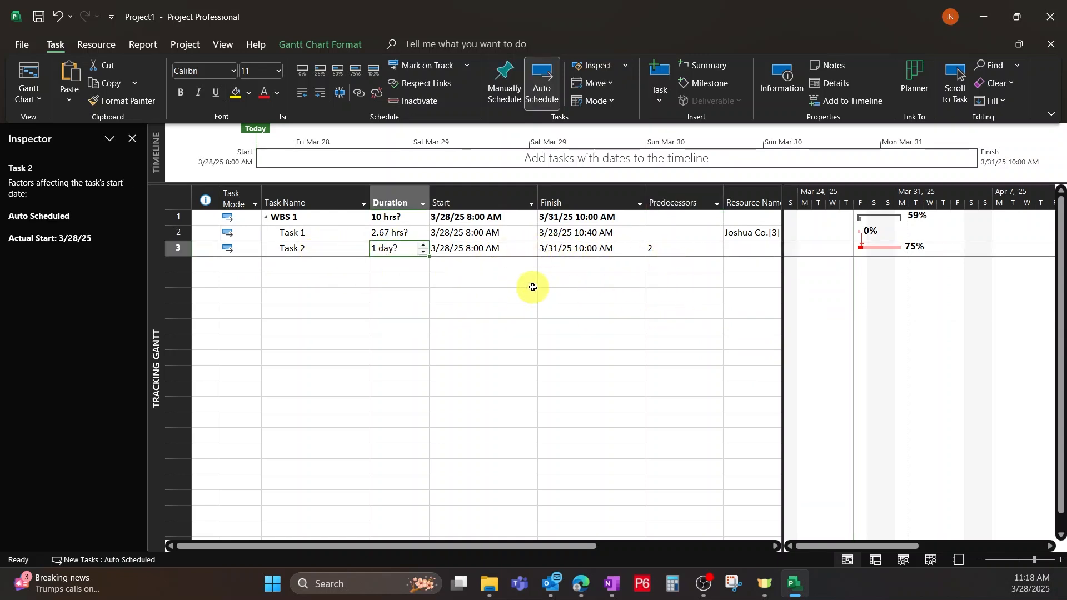
left_click(391, 234)
type("2")
left_click(449, 330)
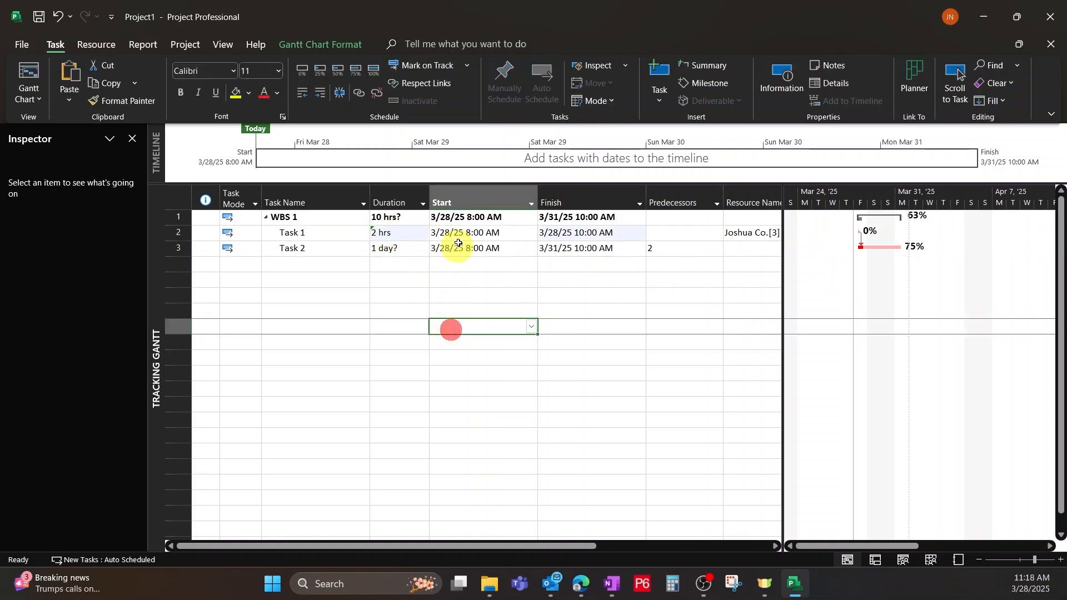
left_click(469, 249)
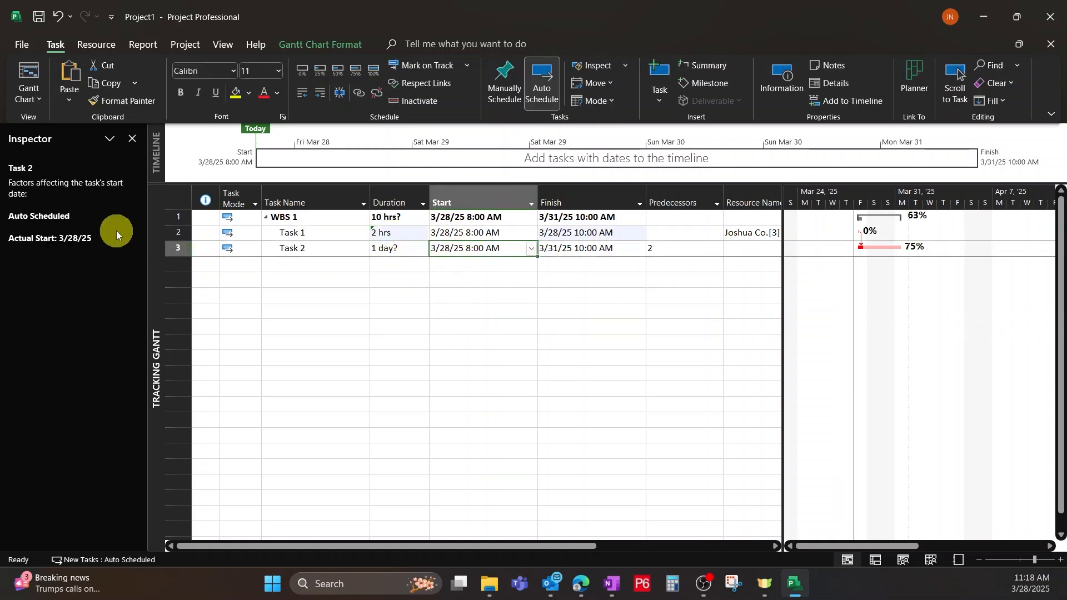
left_click(108, 145)
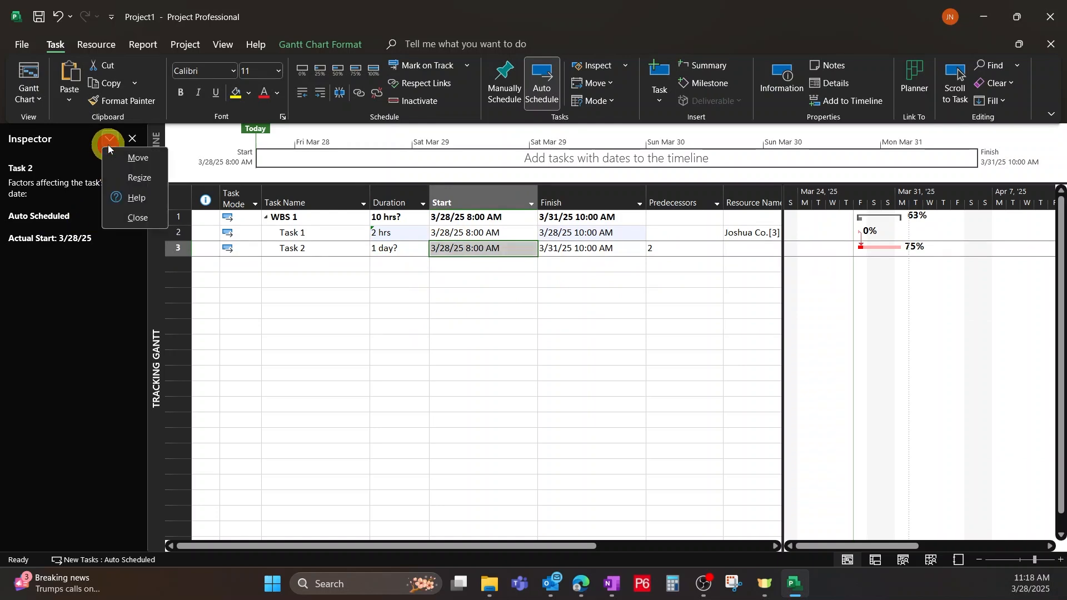
left_click(106, 292)
left_click(509, 311)
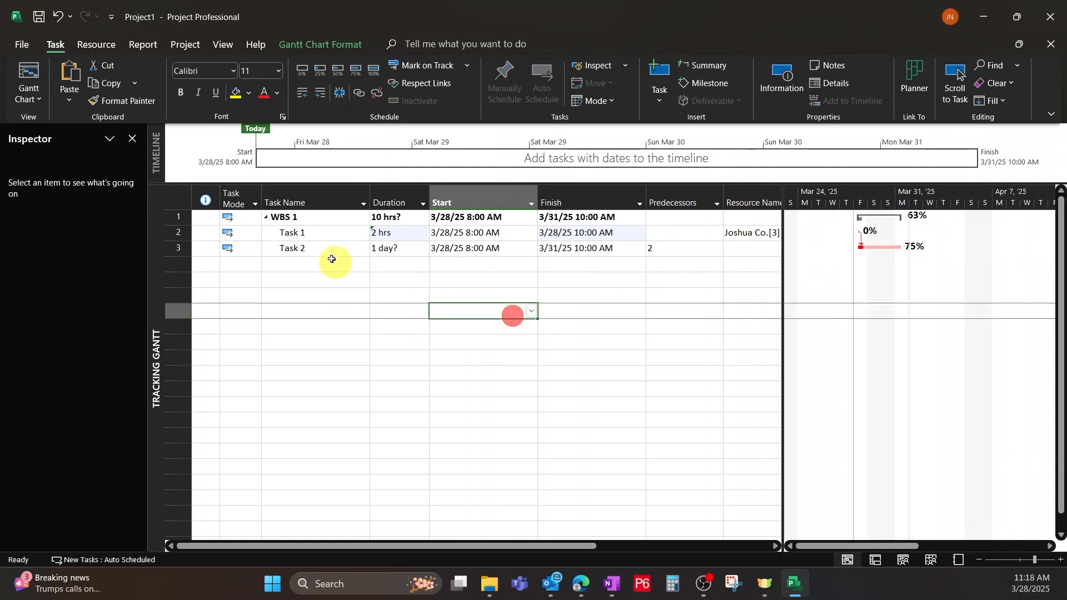
Add two new tasks named Task 3 and Task 4 below Task 2.
left_click(303, 264)
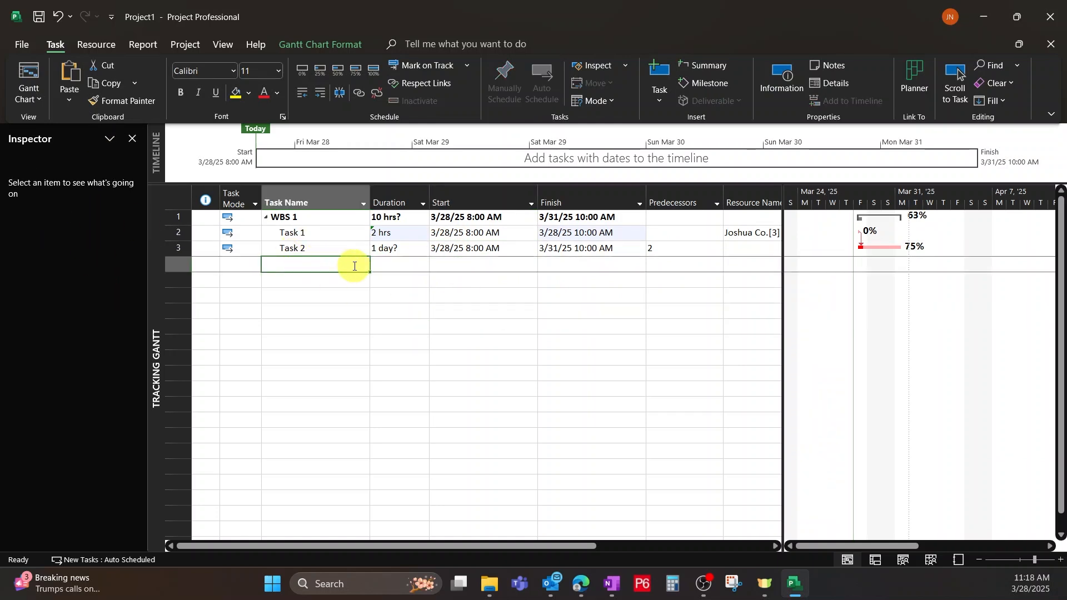
type("Task 3")
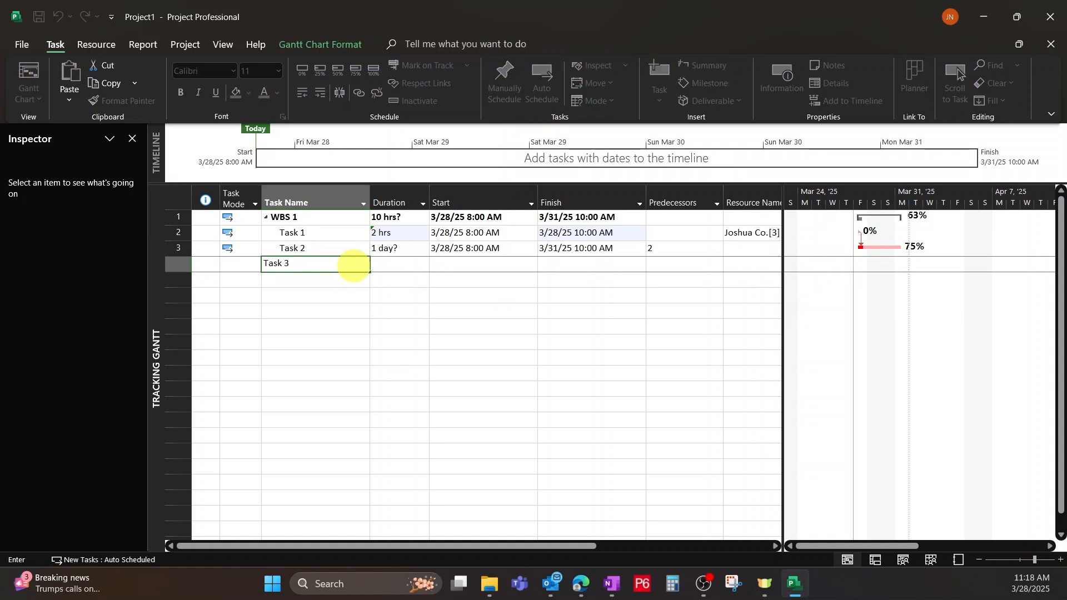
left_click(365, 315)
left_click(334, 284)
type("Task")
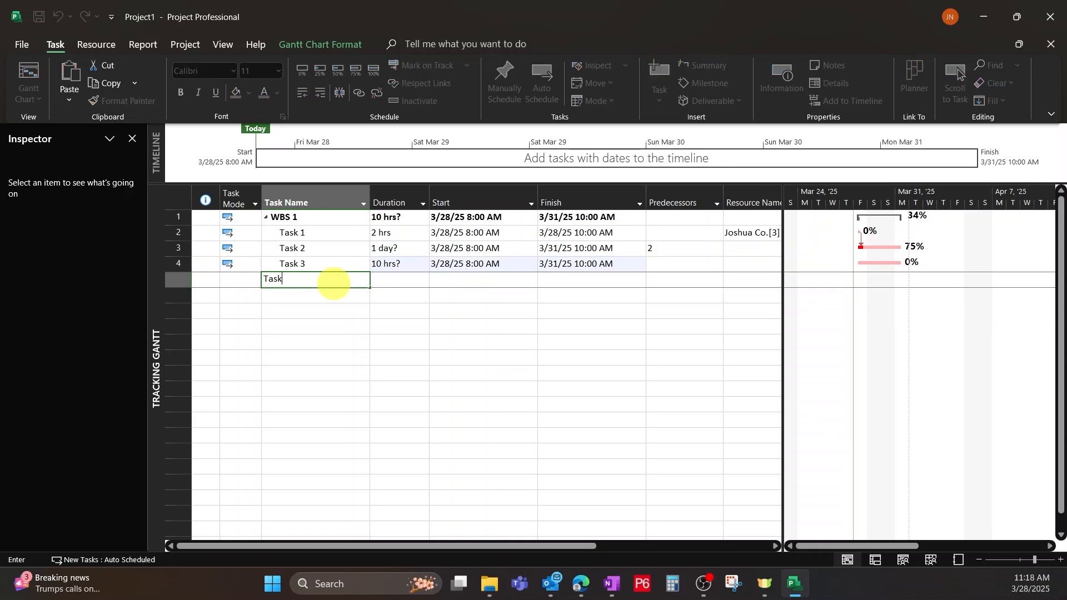
type(" 4")
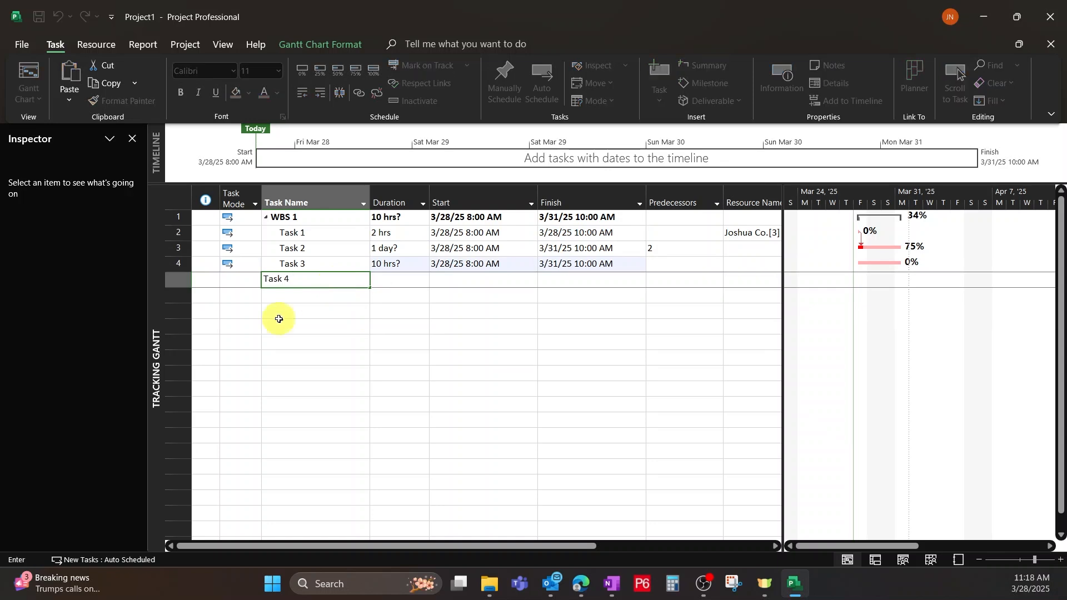
left_click(328, 388)
Link Task 2 and Task 4 so that Task 2 is the predecessor of Task 4.
left_click(332, 236)
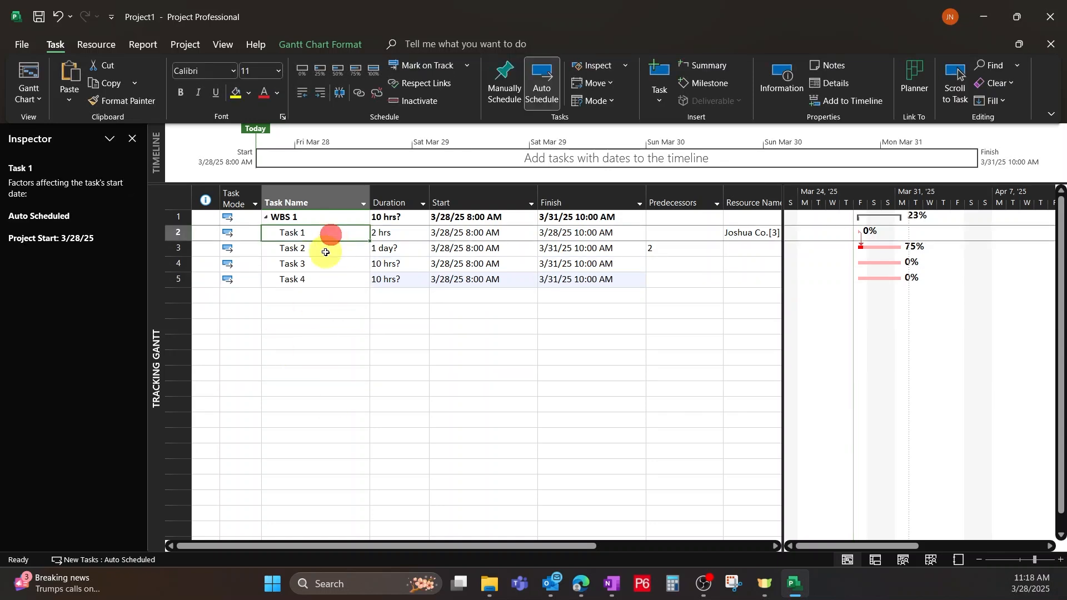
left_click(335, 249)
left_click(311, 279, "ctrl")
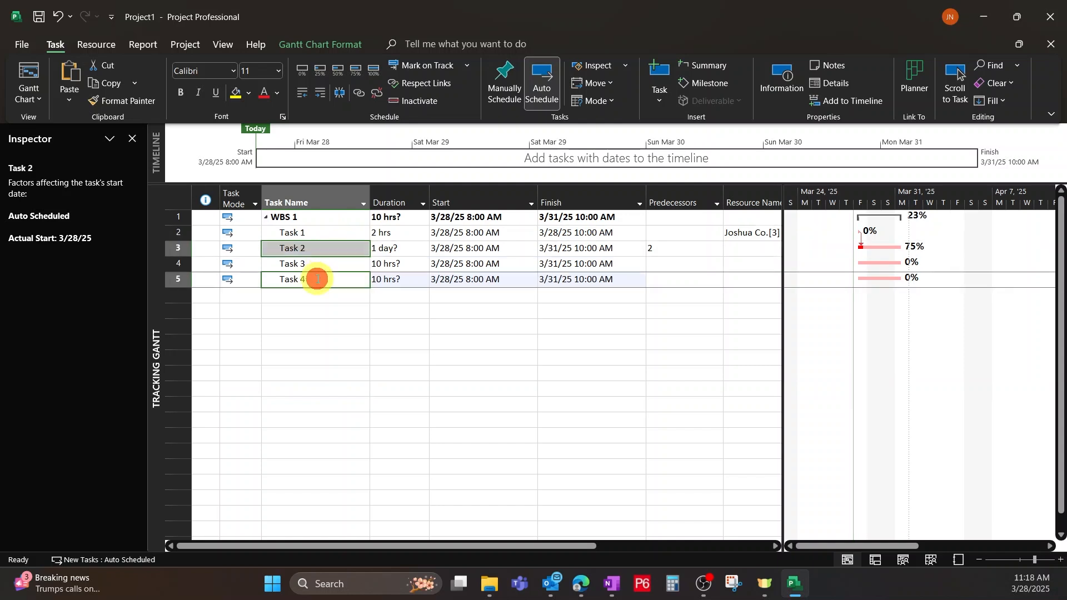
left_click(360, 94)
left_click(502, 385)
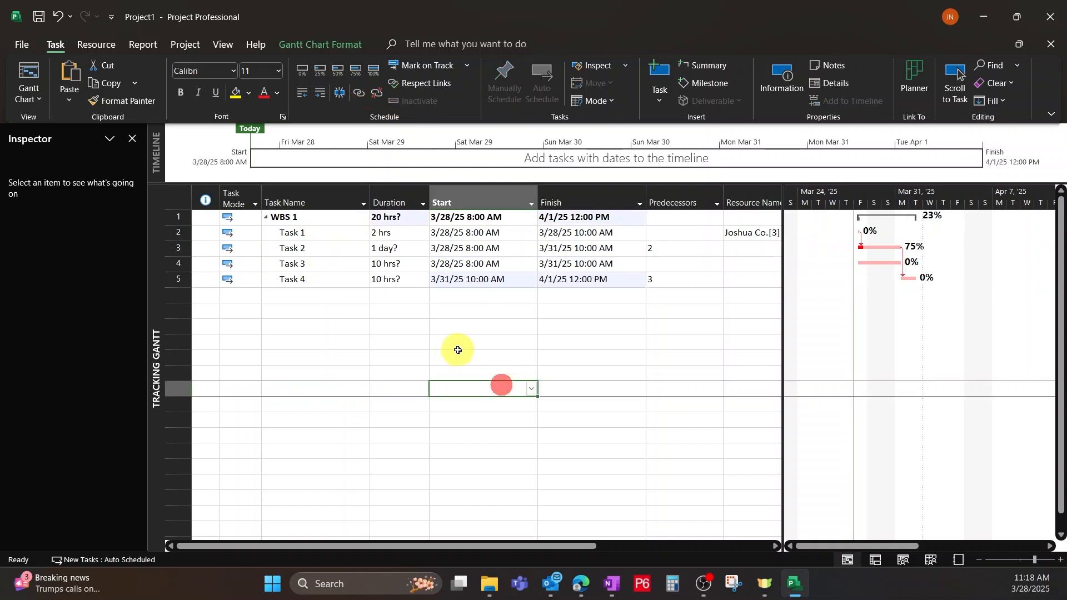
Set Task 3's start date to April 1, 2025 and sort the tasks by start date from earliest to latest.
left_click(439, 279)
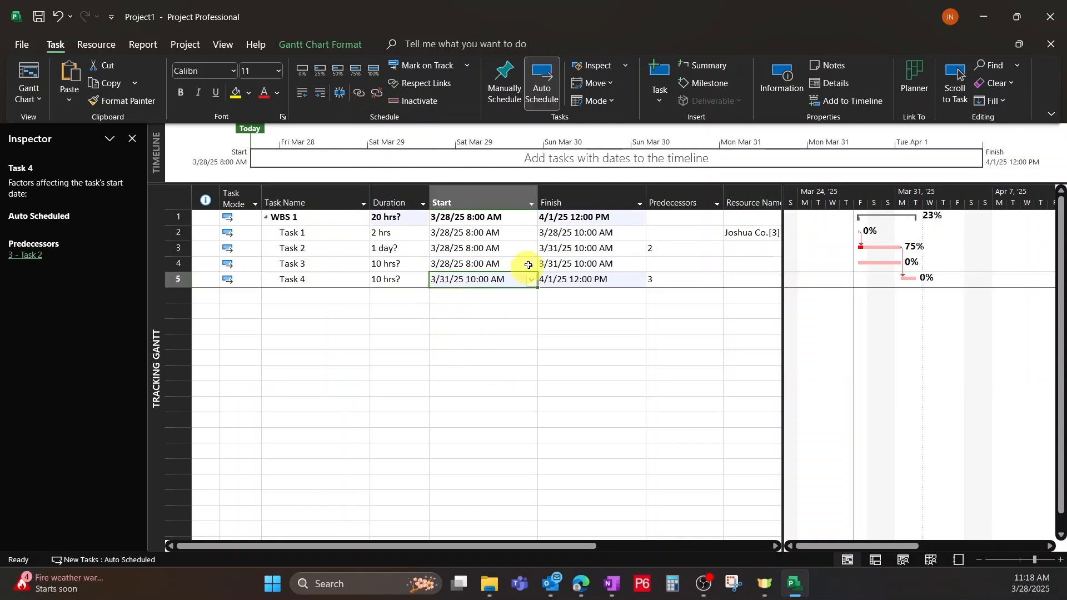
left_click(472, 247)
left_click(470, 264)
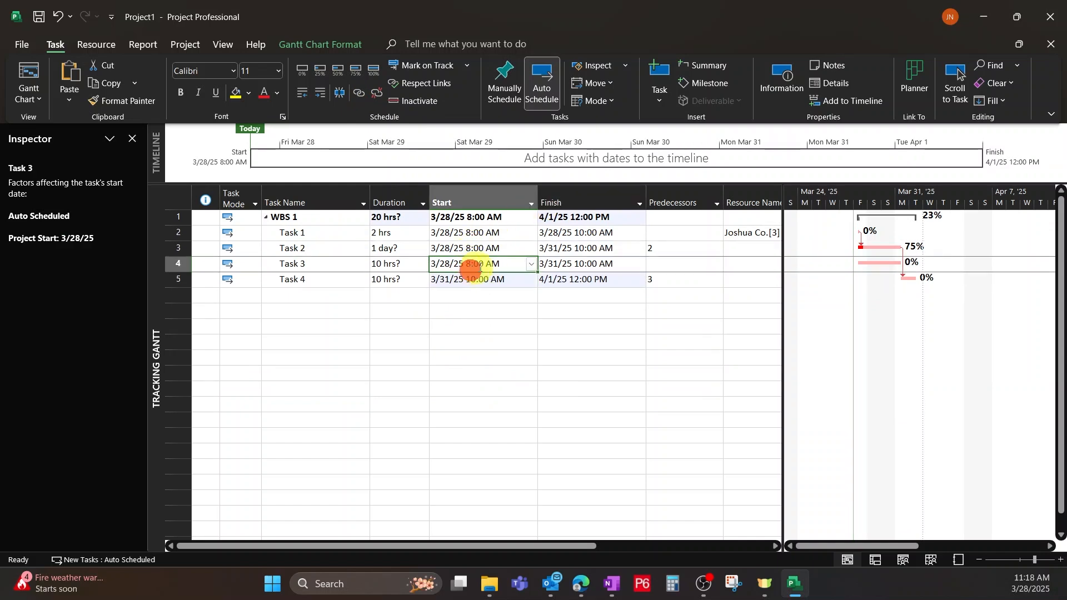
left_click(532, 264)
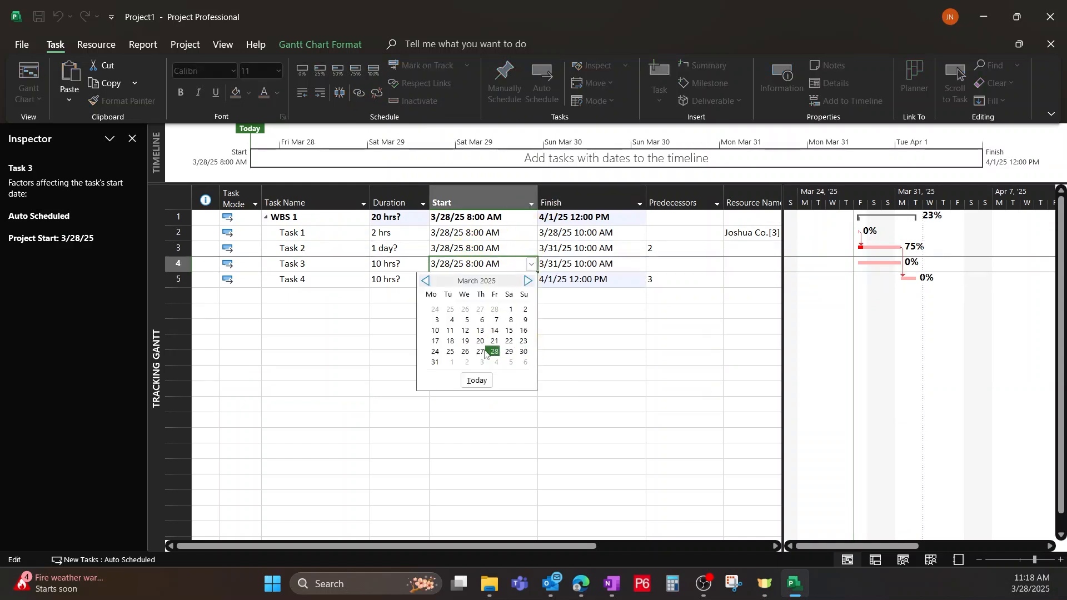
left_click(451, 363)
left_click(500, 420)
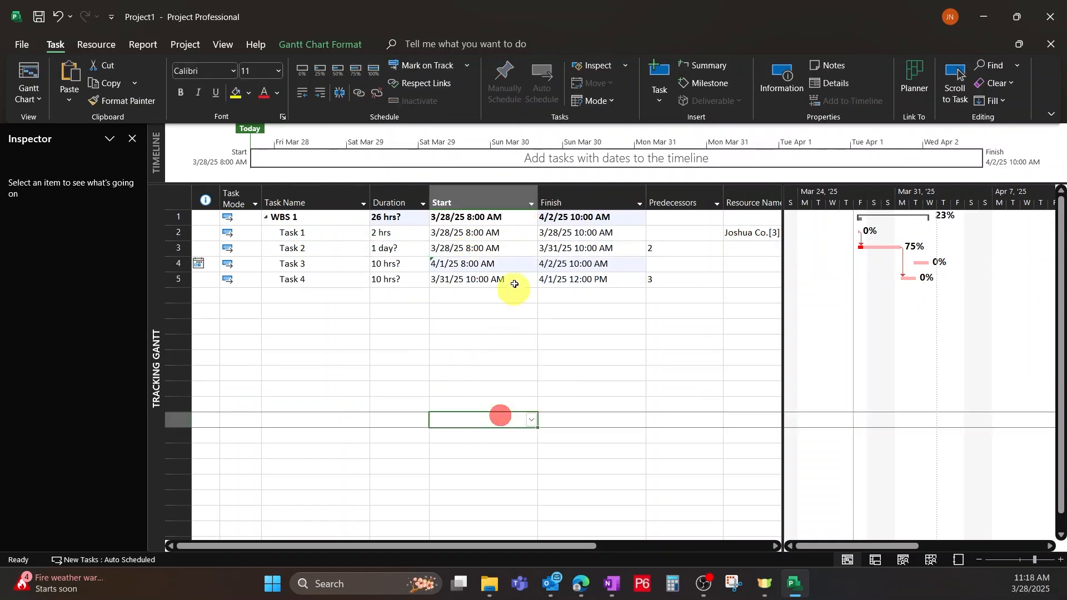
left_click(532, 204)
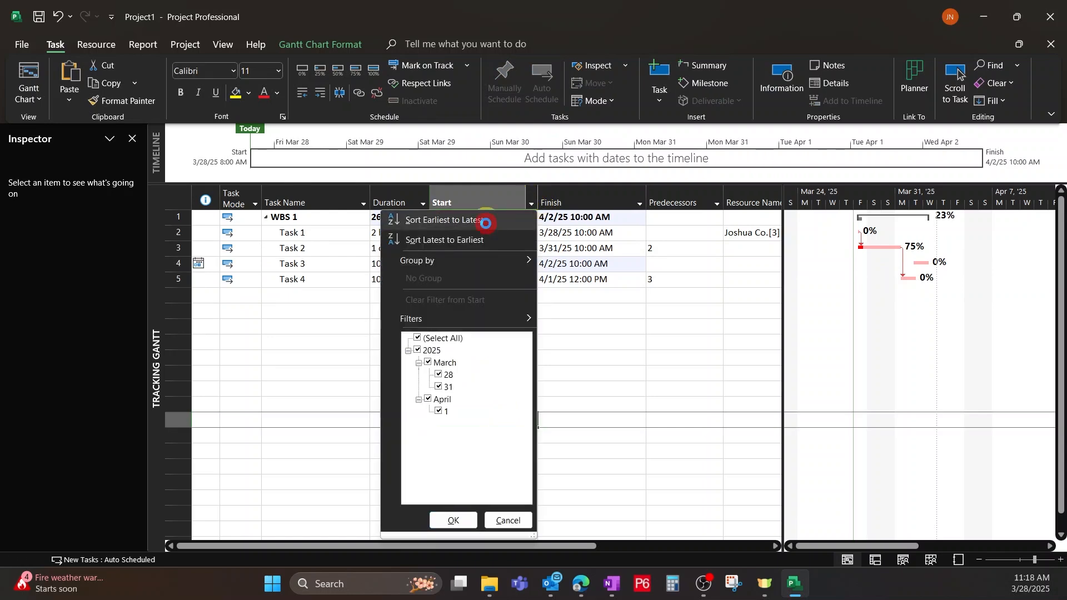
left_click(475, 218)
Examine the start-date factors of Task 3, Task 4 and its predecessor Task 2 in the Task Inspector, and close the Inspector.
left_click(462, 281)
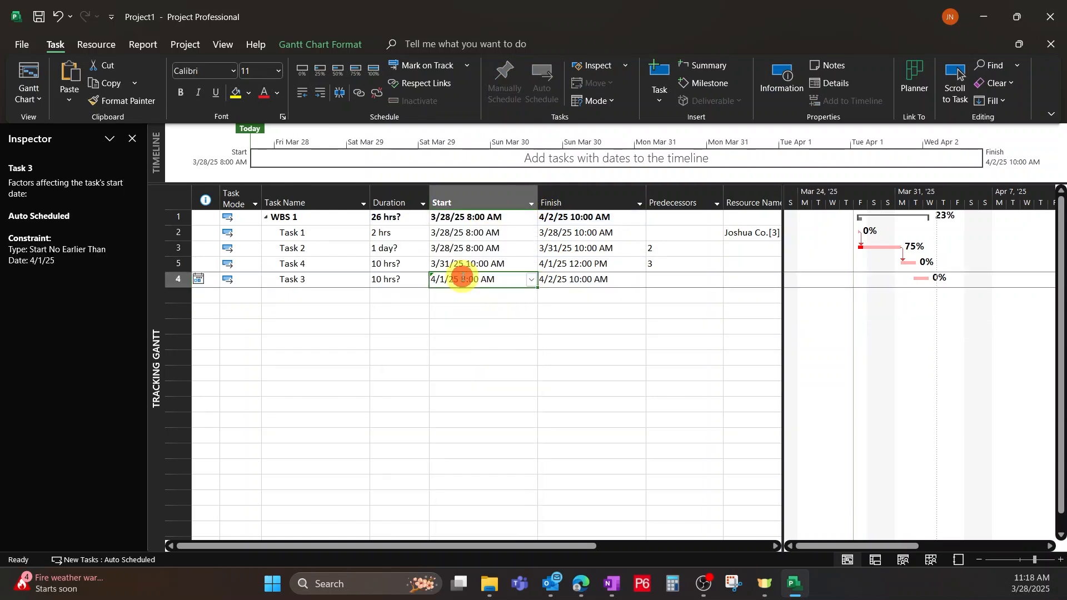
key("Up")
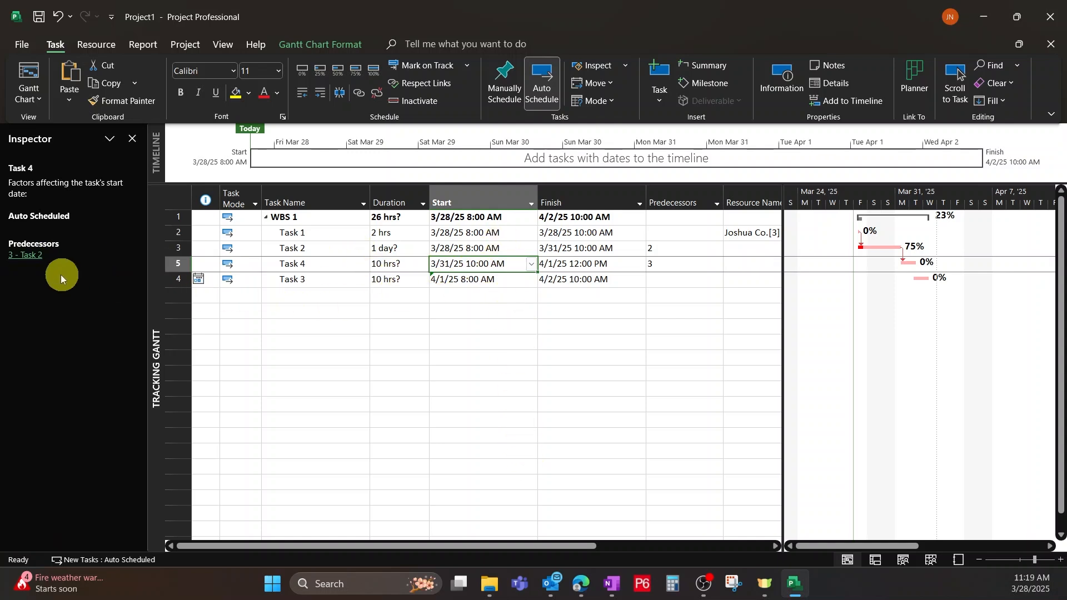
left_click(24, 256)
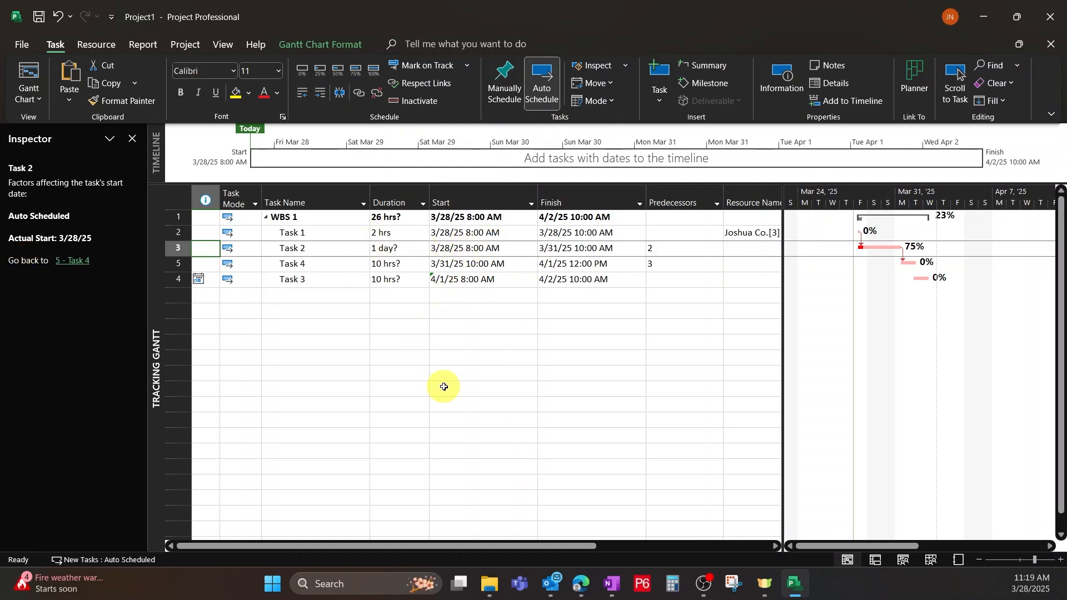
left_click(482, 280)
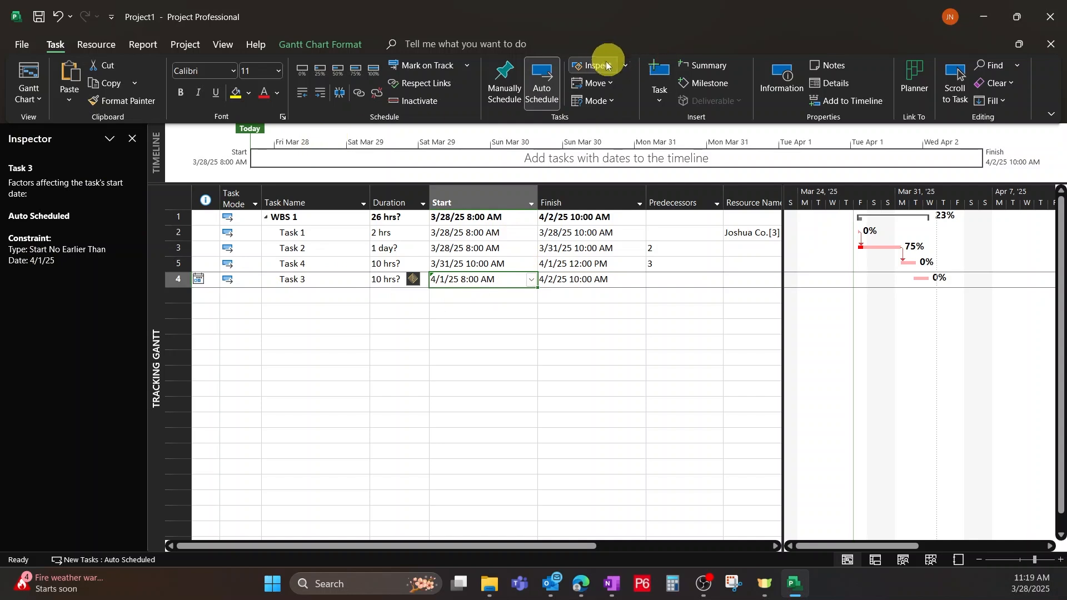
left_click(132, 138)
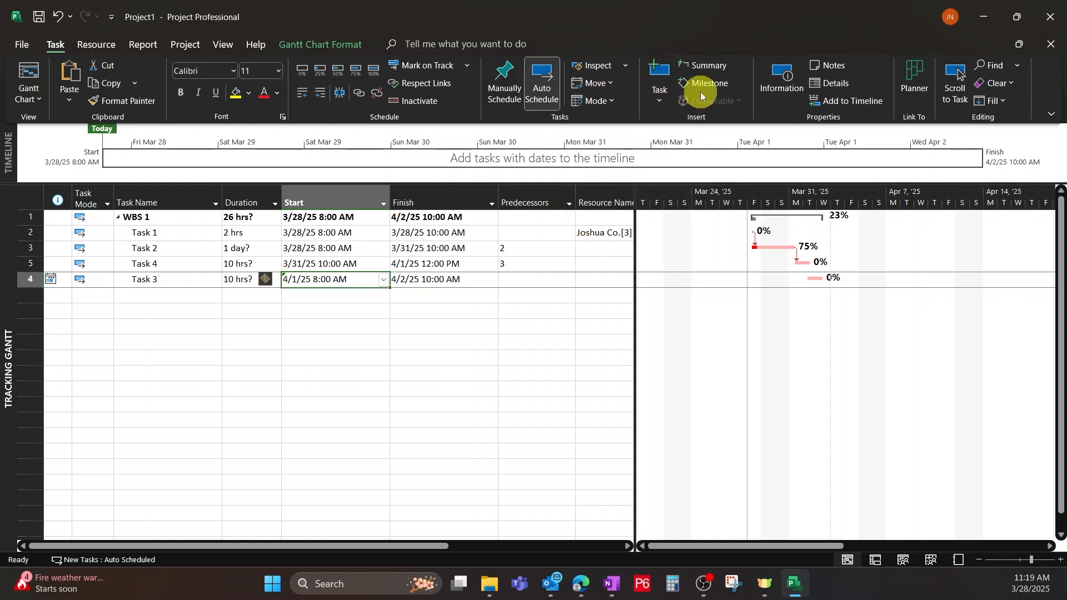
Insert a new unnamed task between Task 2 and Task 4.
left_click(655, 69)
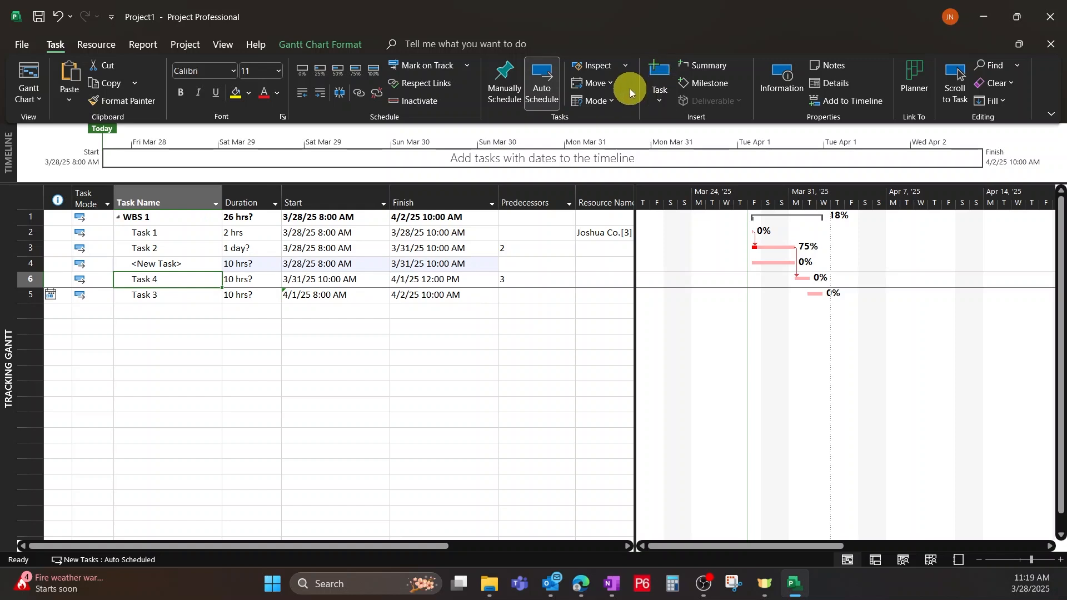
left_click(350, 312)
left_click(147, 313)
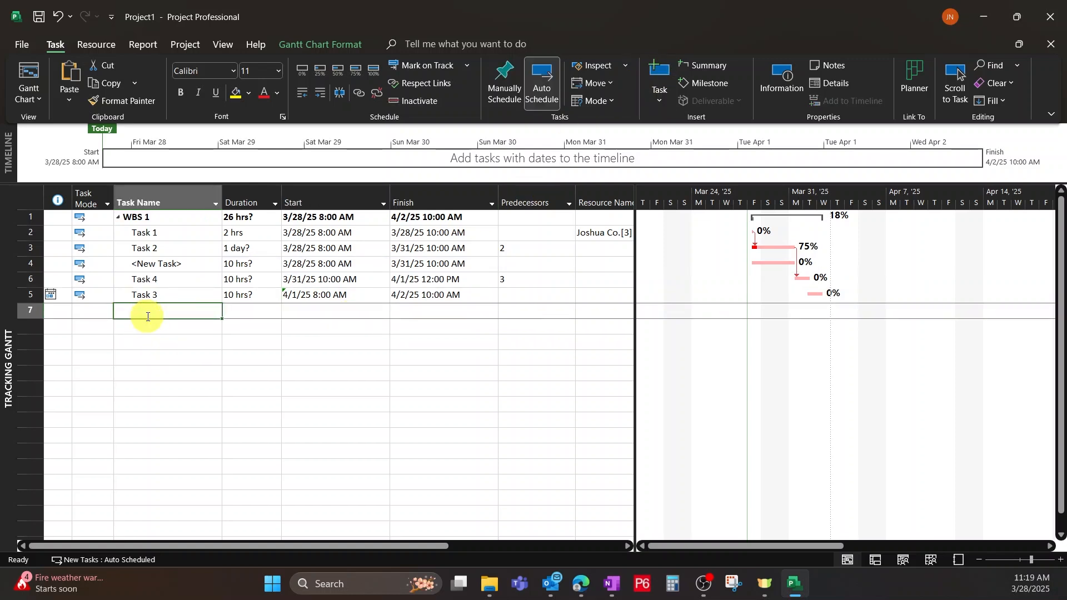
left_click(178, 377)
Add a new task named Task 5 in the blank row below Task 3.
left_click(167, 315)
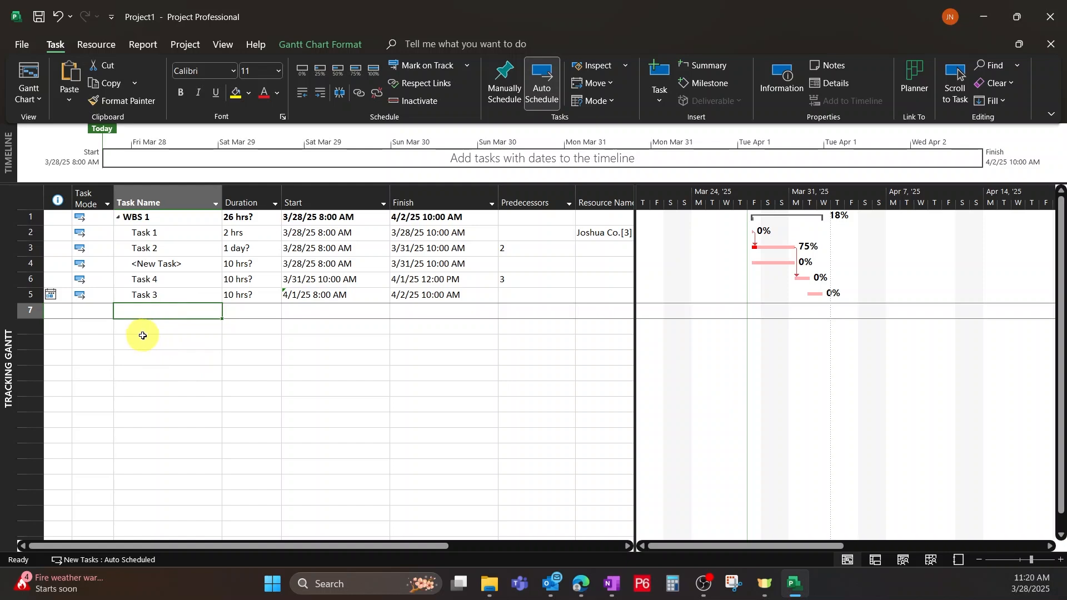
type("Task 5")
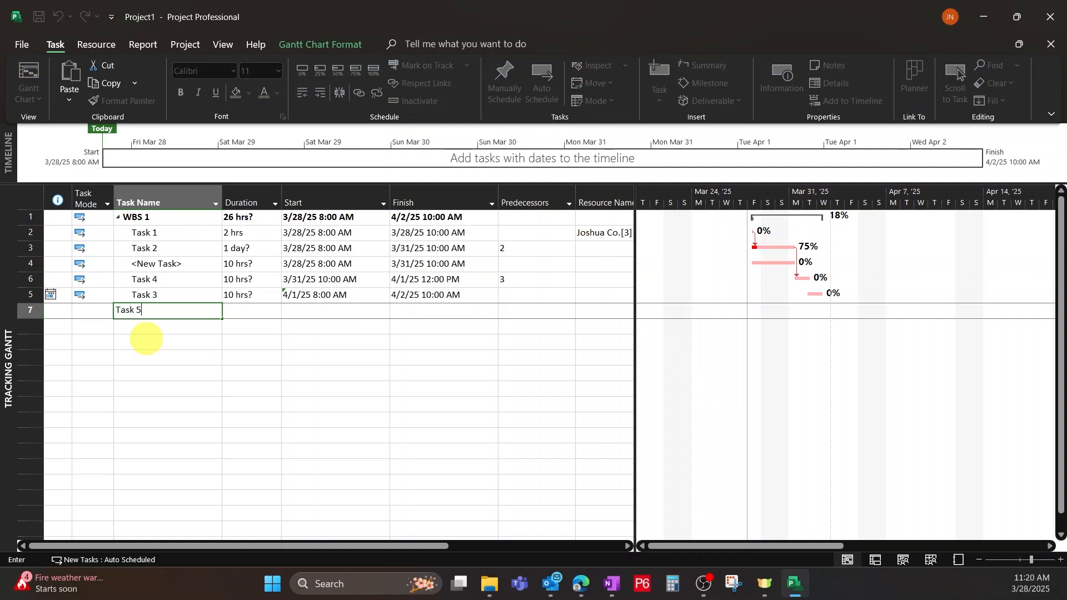
key("Return")
Insert a new task below Task 5 and name it Task 6.
right_click(171, 326)
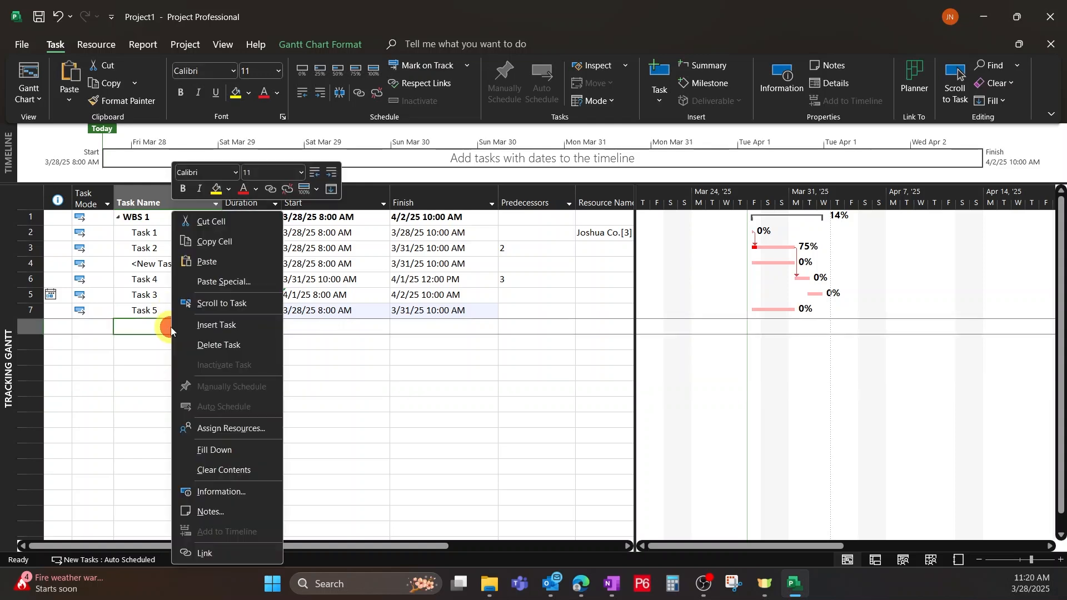
left_click(214, 326)
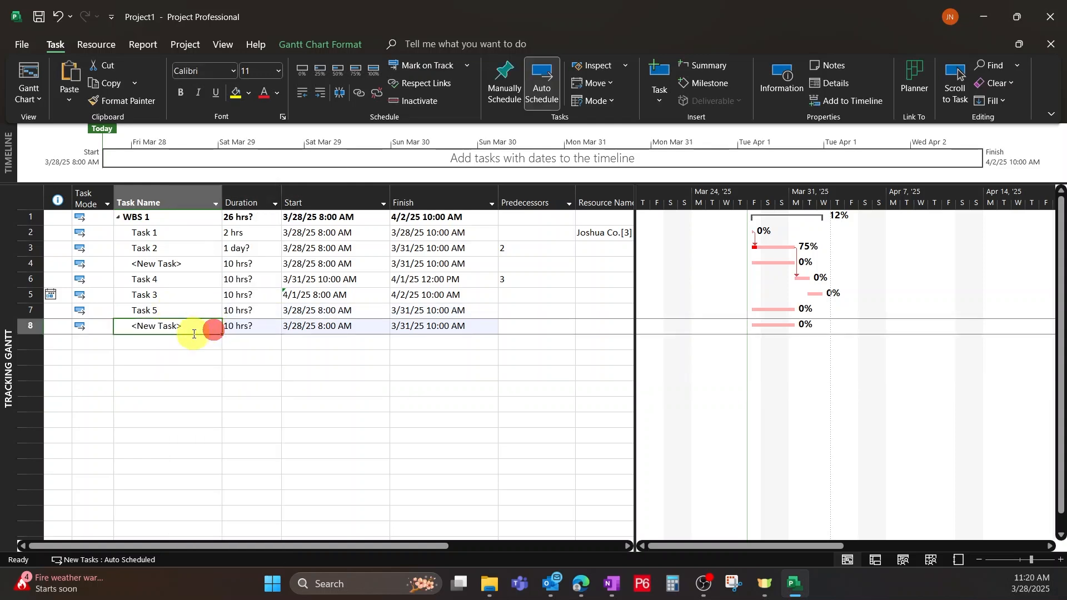
type("Tas")
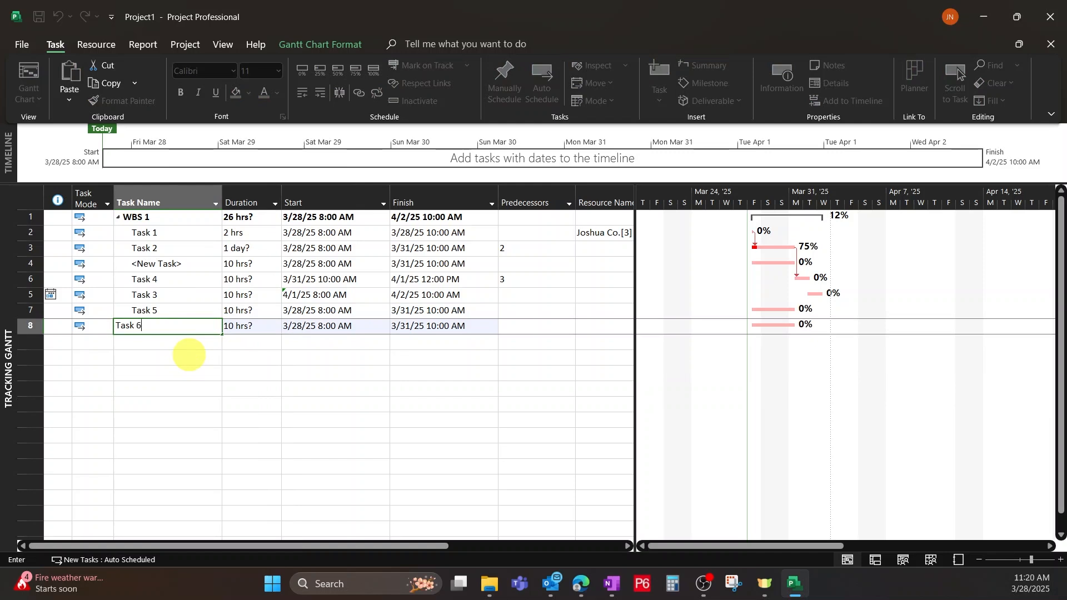
type("k 6")
left_click(185, 358)
left_click(182, 340)
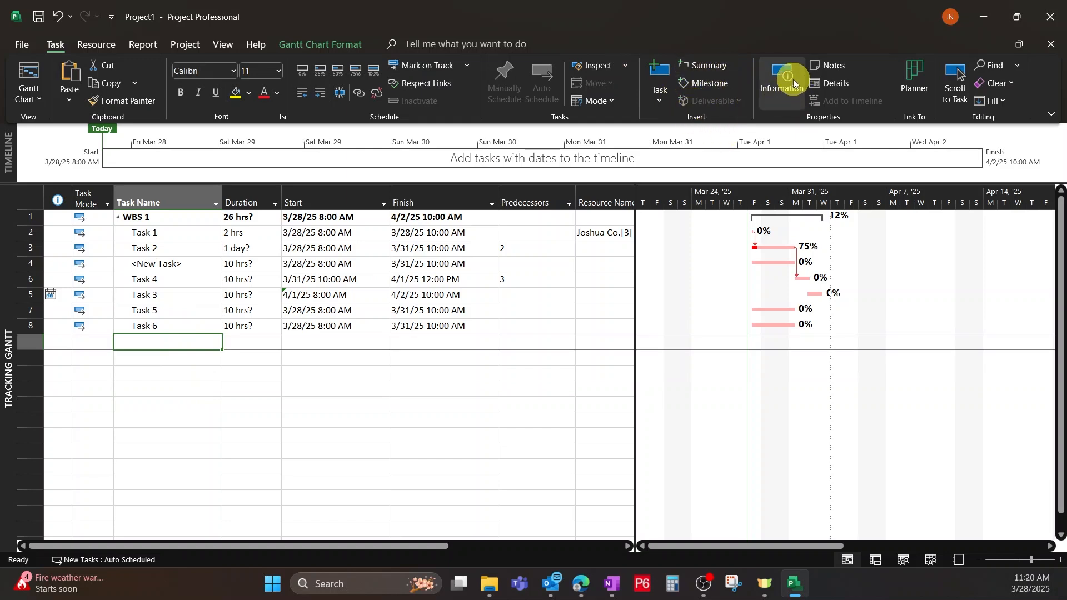
Open the Task Information of Task 5 to view its general settings, and close it without changes.
left_click(263, 315)
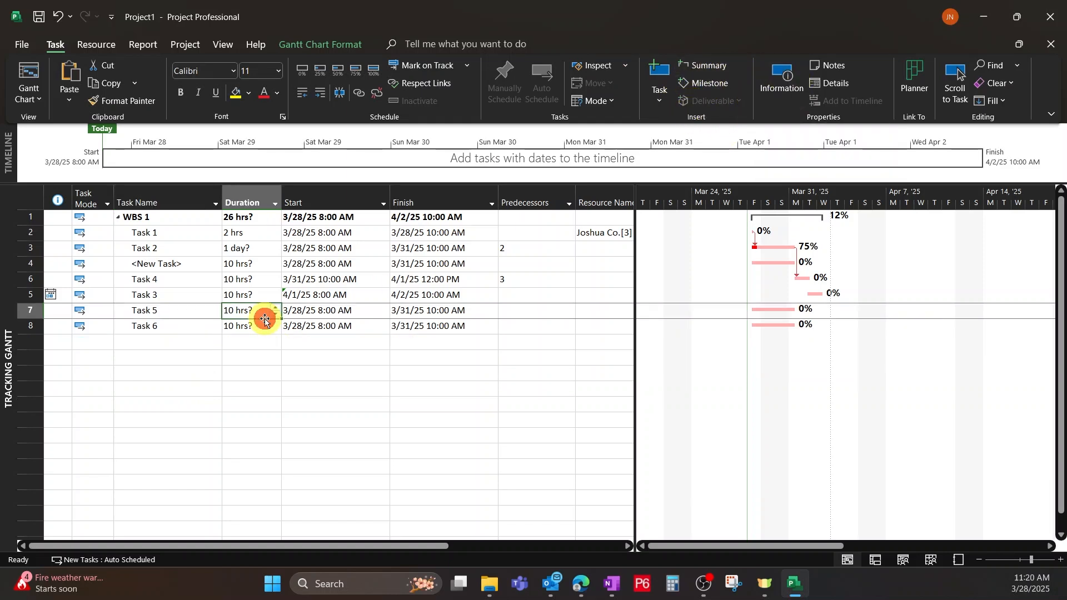
left_click(775, 73)
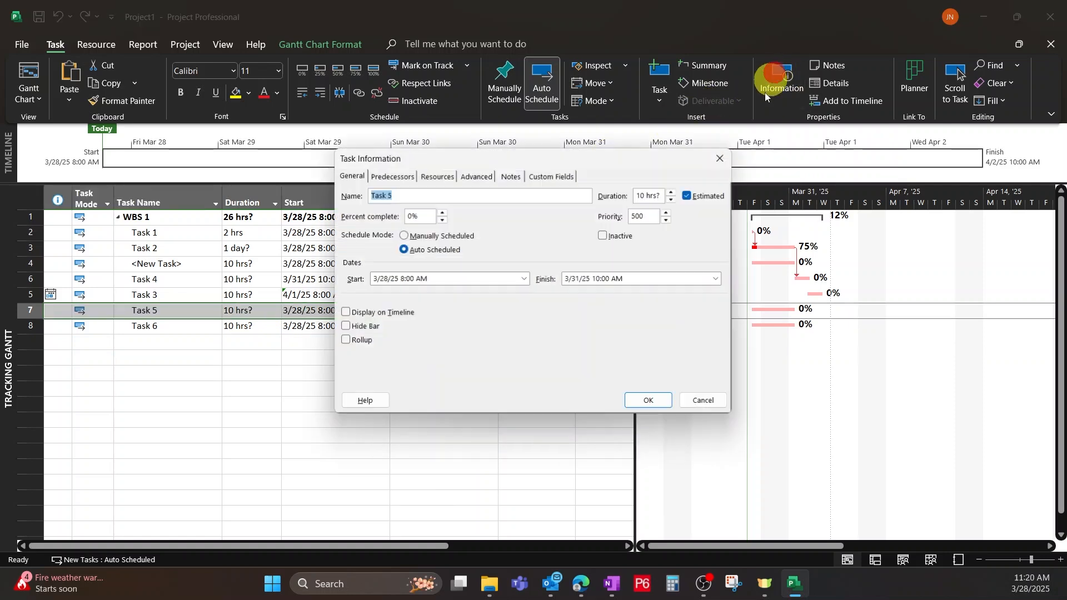
left_click(721, 160)
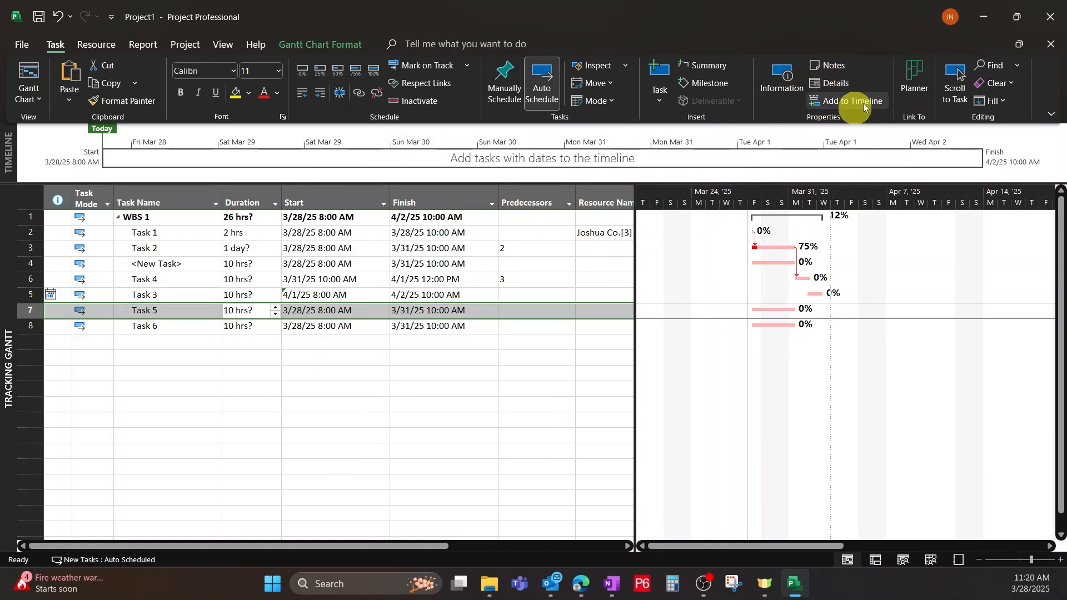
Review the resources and advanced settings in Task 2's Task Information, and close it without changes.
left_click(248, 293)
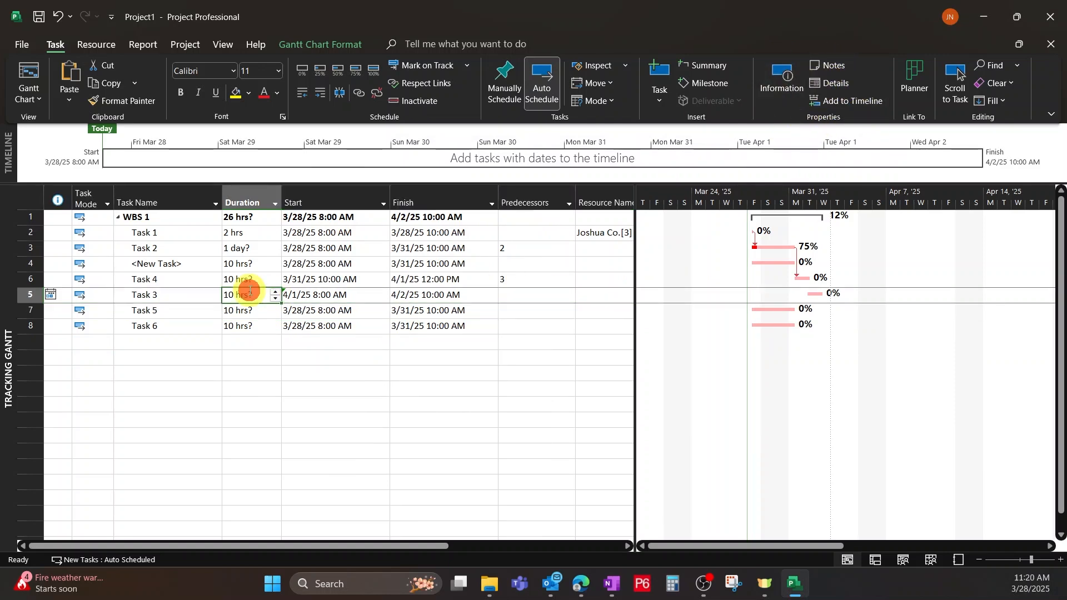
left_click(241, 248)
left_click(167, 247)
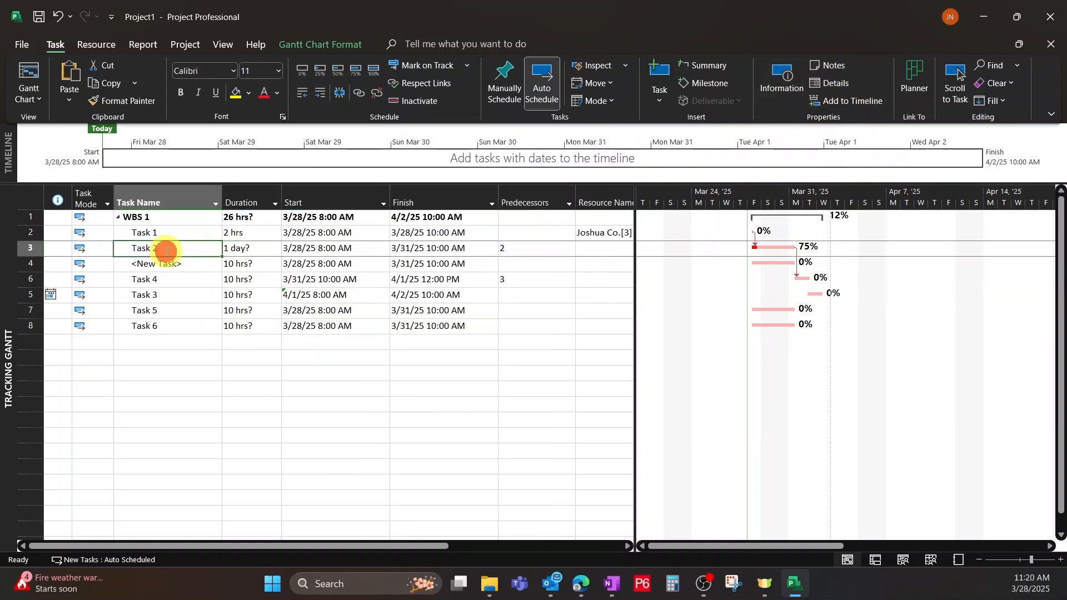
left_click(783, 75)
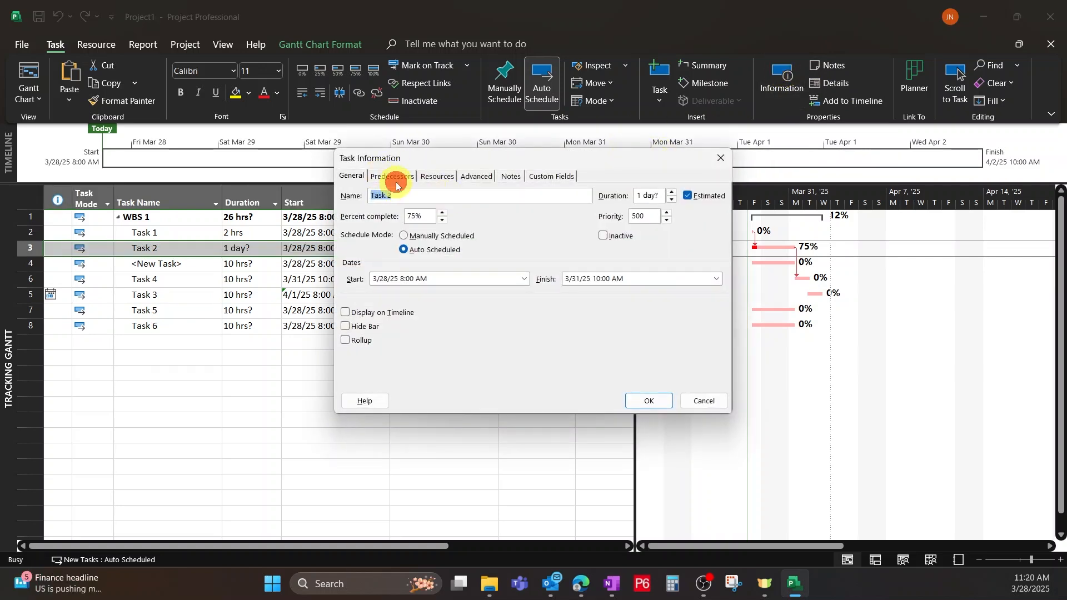
left_click(438, 177)
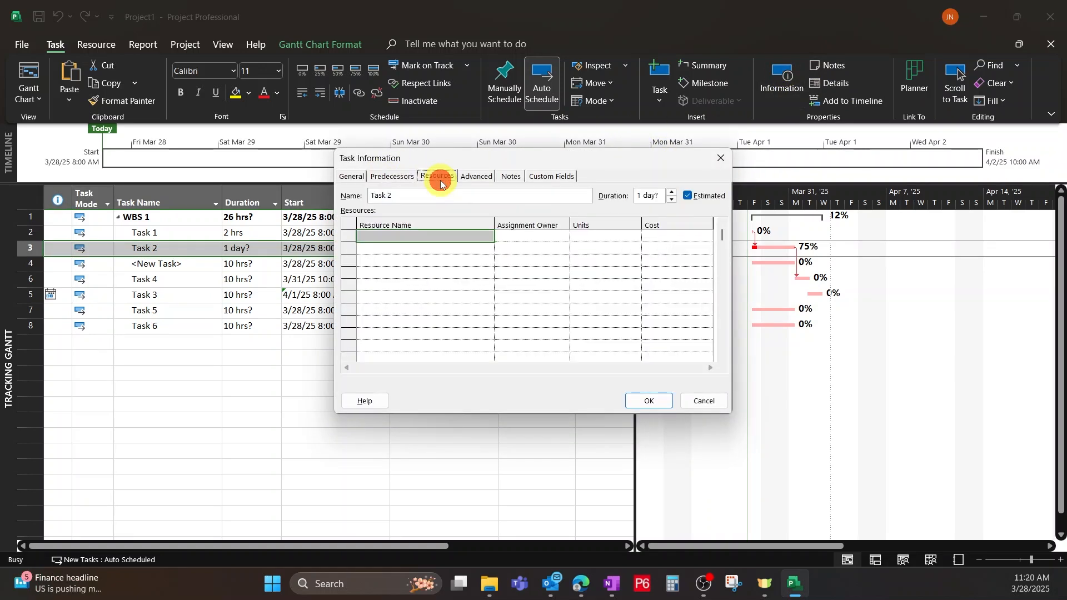
left_click(475, 178)
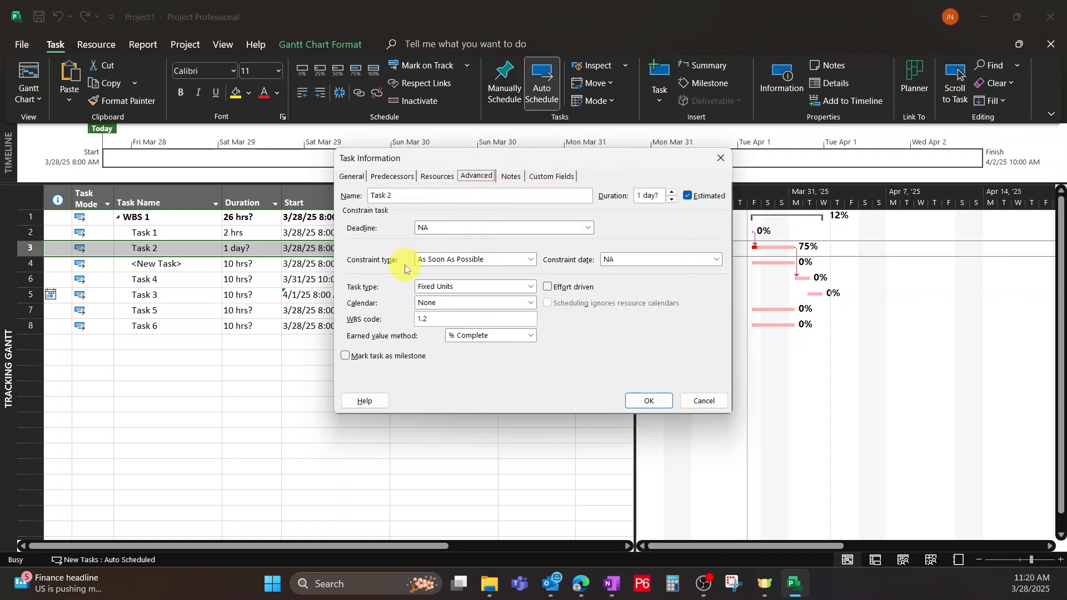
left_click(721, 158)
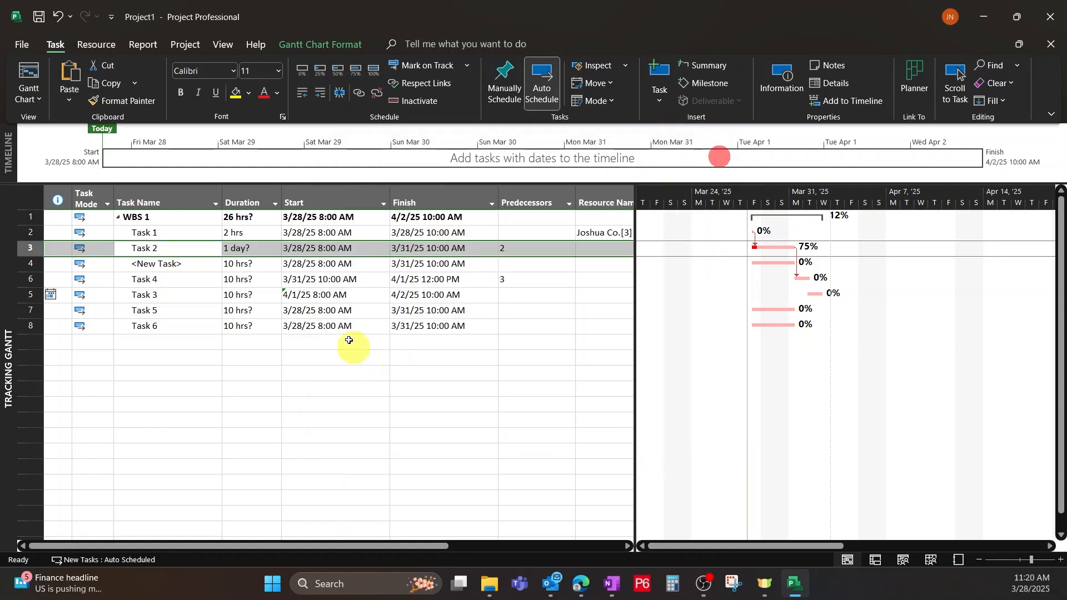
View Task 4's advanced settings and its task notes, closing the Task Information each time without changes.
double_click(174, 282)
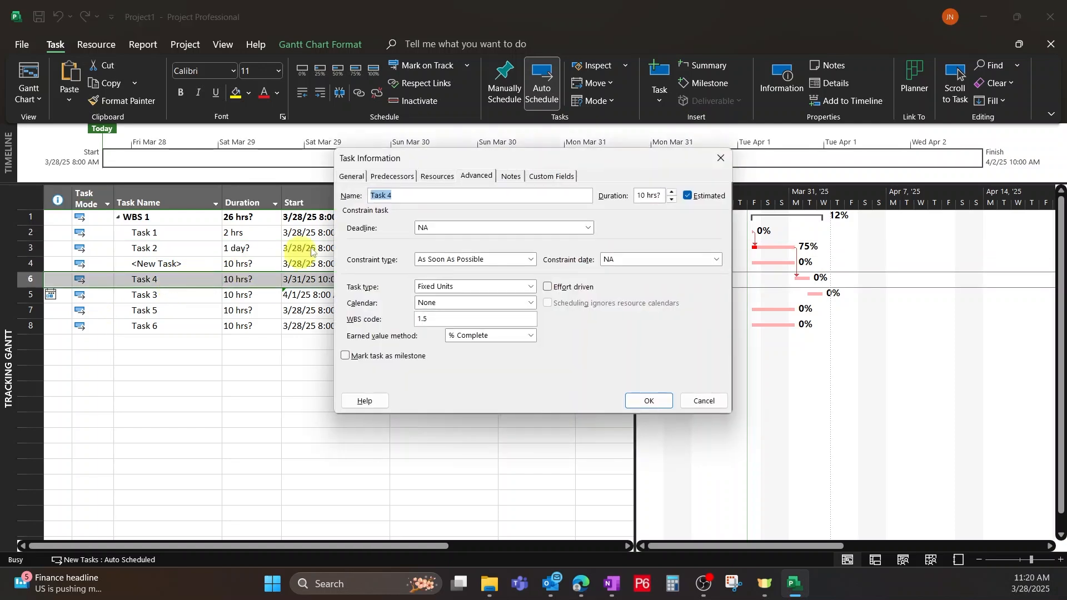
left_click(721, 160)
left_click(828, 65)
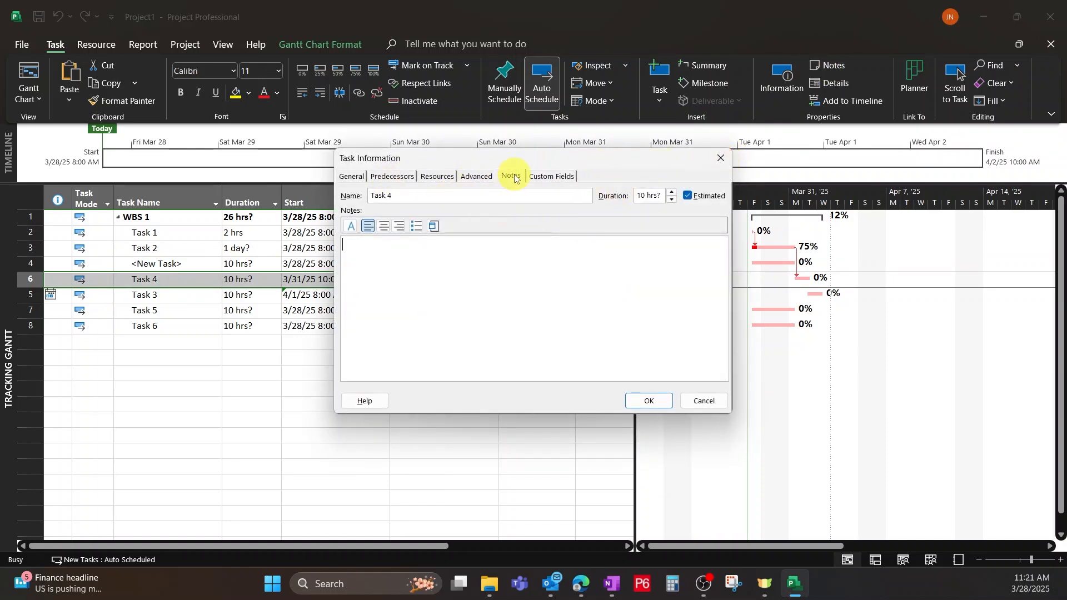
left_click(725, 156)
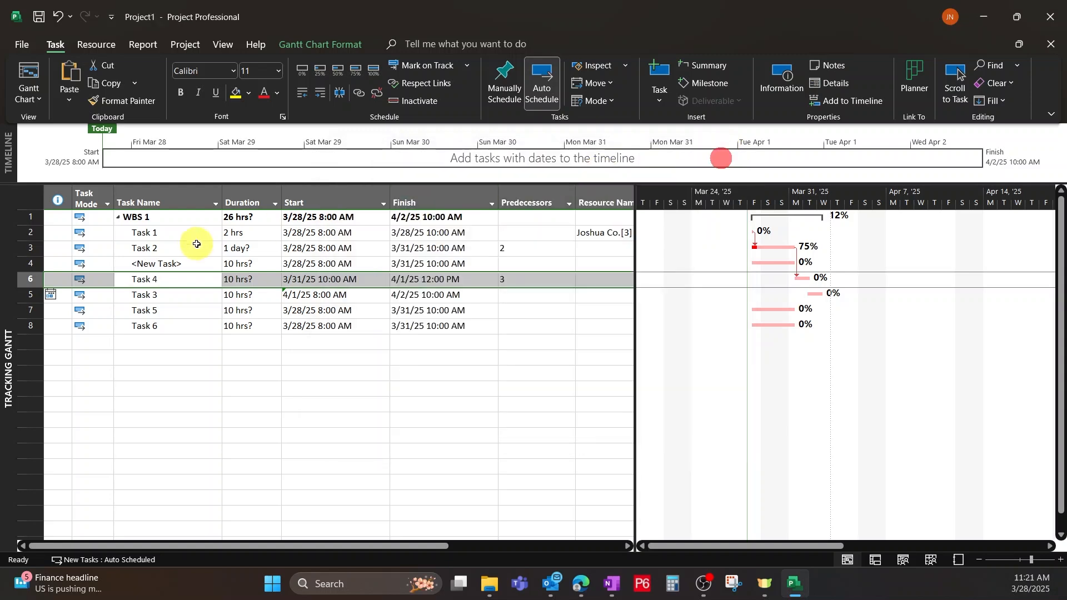
Review Task 4's resources, predecessors and general settings in Task Information, and close it without changes.
double_click(325, 283)
left_click(445, 177)
left_click(392, 176)
left_click(351, 176)
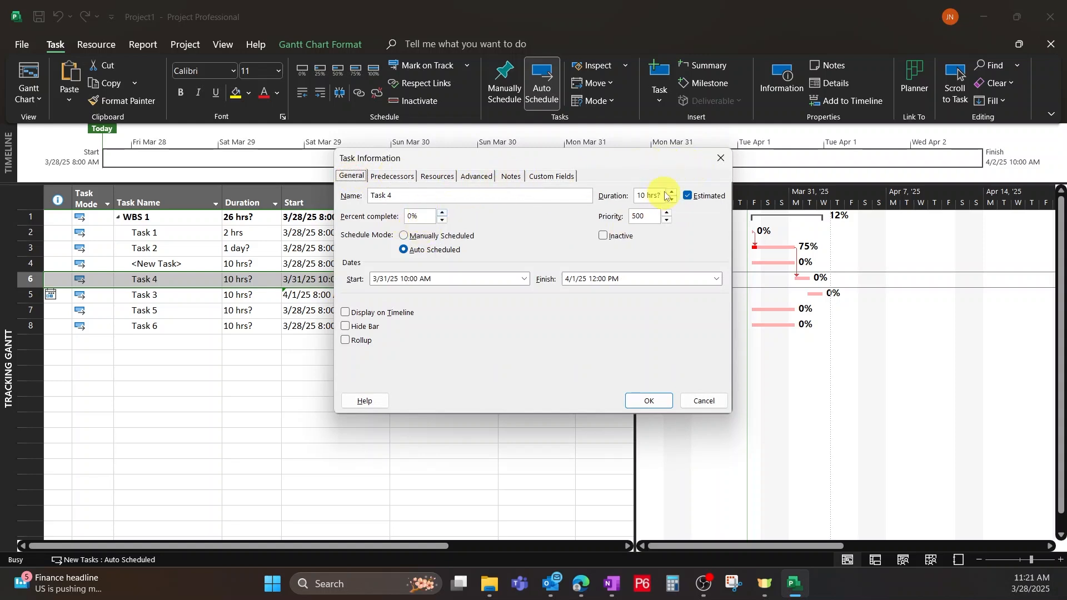
left_click(726, 162)
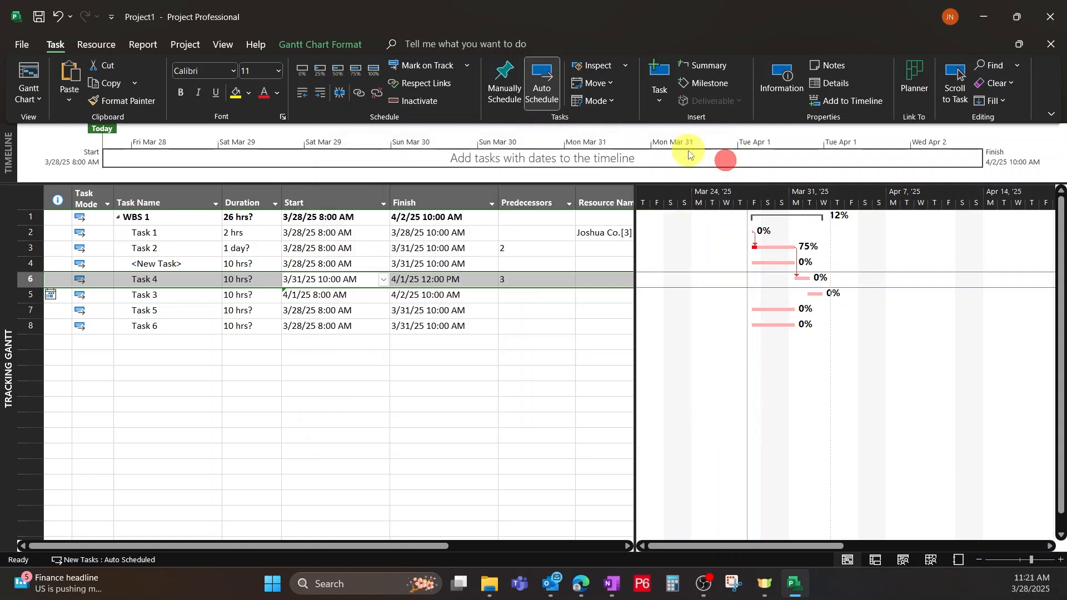
Display the Task Details Form for Task 4 in a split pane below the Tracking Gantt.
left_click(835, 82)
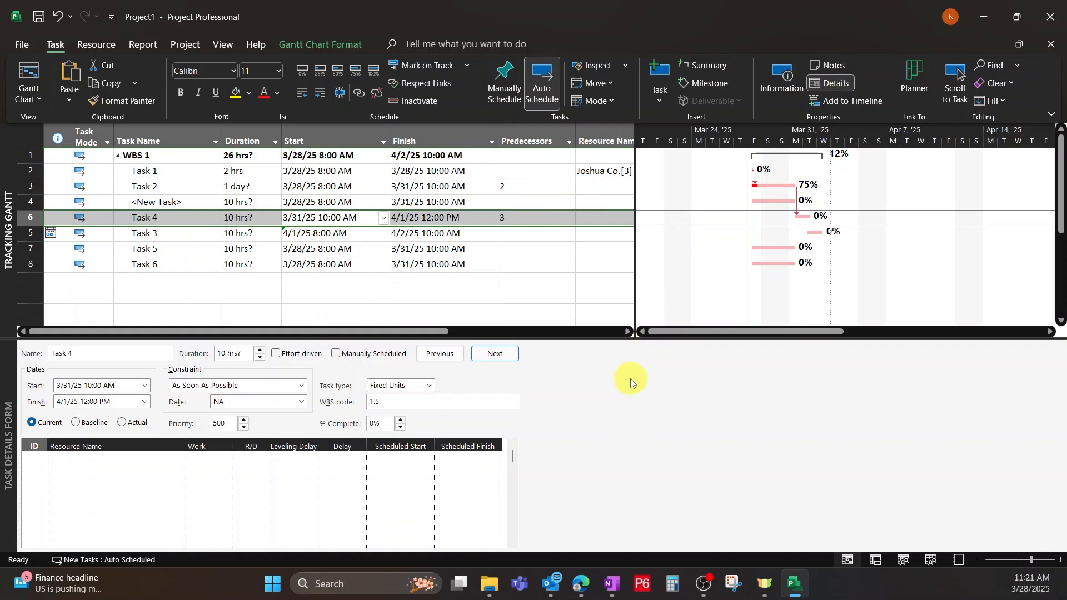
left_click(828, 84)
left_click(829, 83)
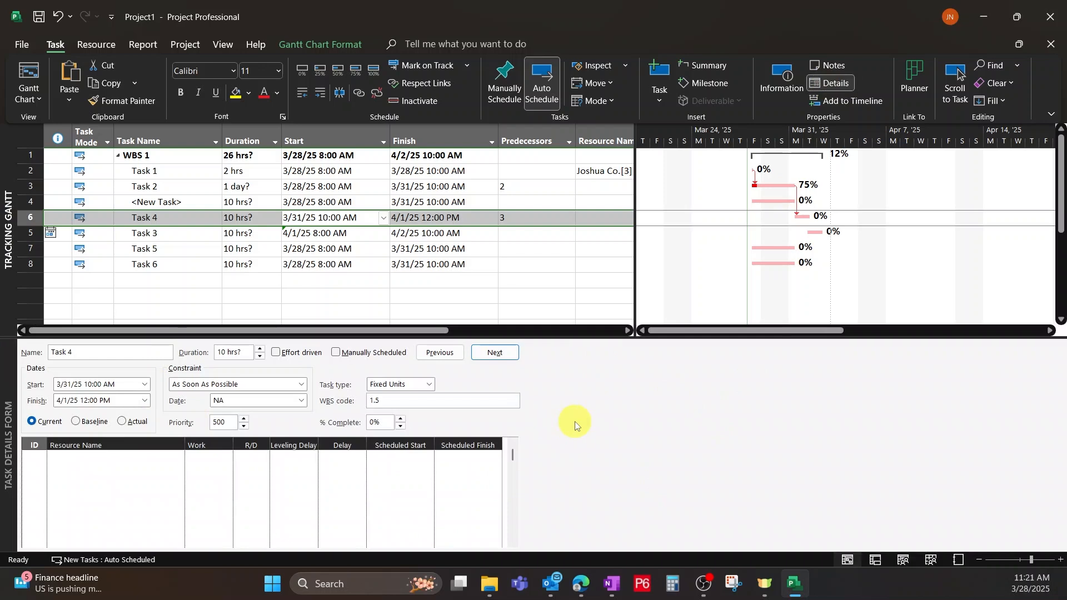
left_click(229, 45)
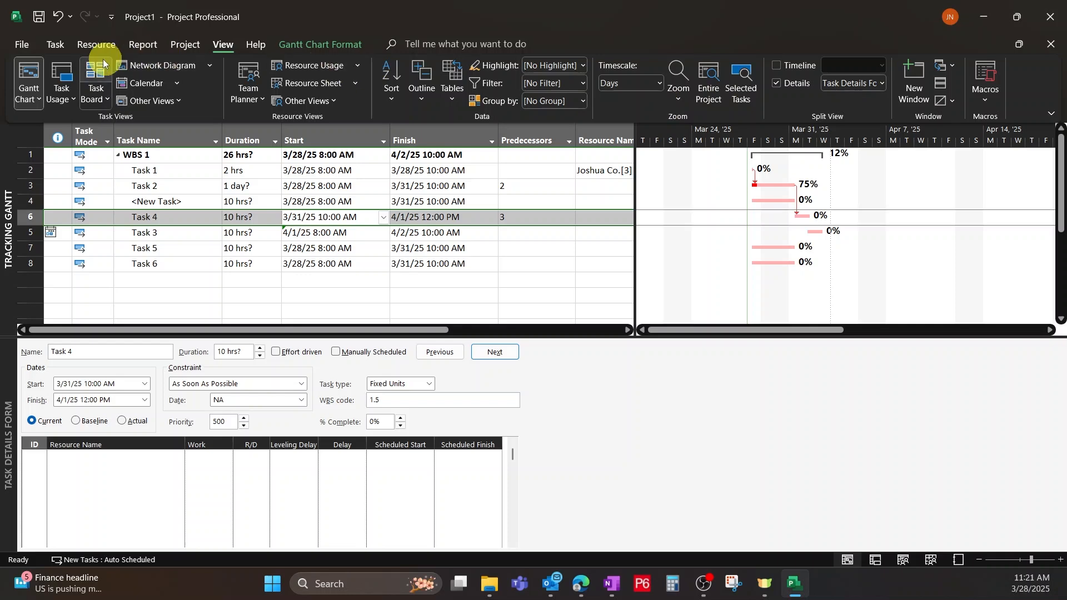
left_click(55, 44)
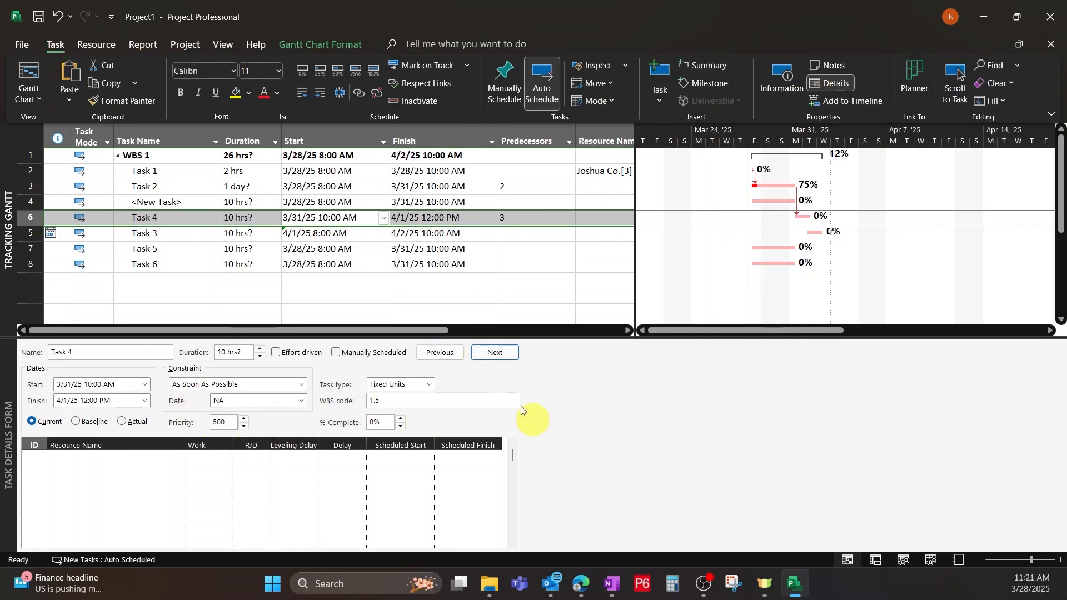
Examine the details of Task 3 and Task 5 in the Task Details Form.
left_click(191, 235)
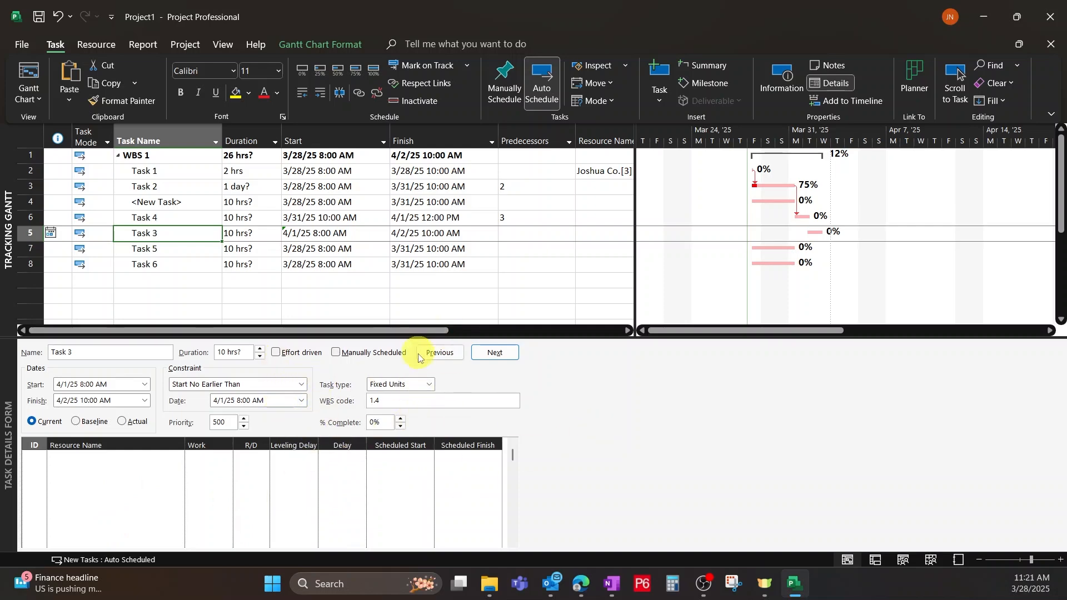
key("Down")
key("Right")
key("Right")
Turn the split view's details pane off and on again.
left_click(221, 44)
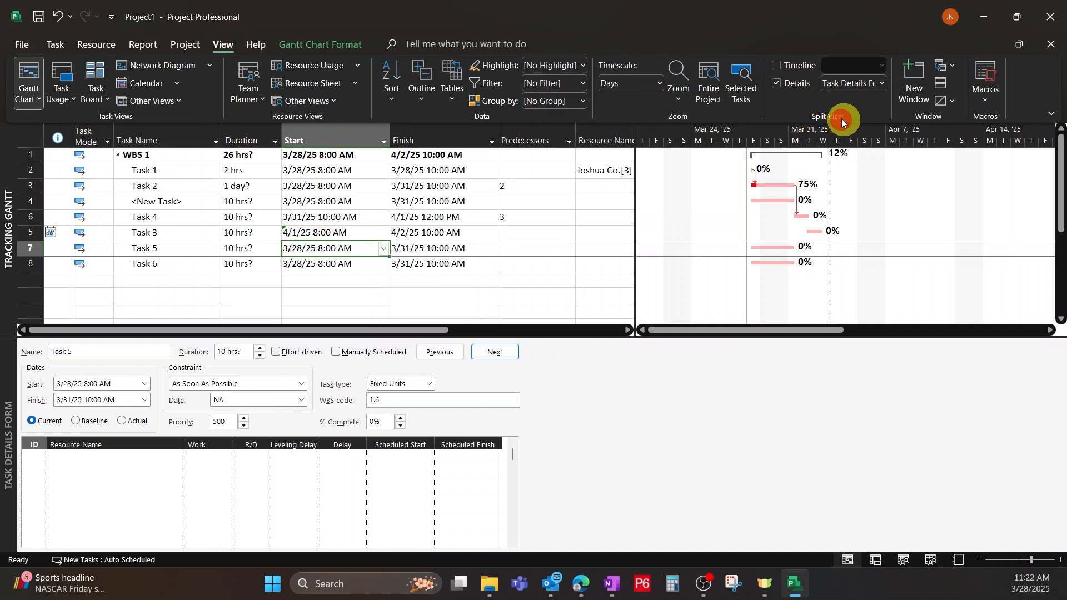
left_click(776, 84)
left_click(781, 84)
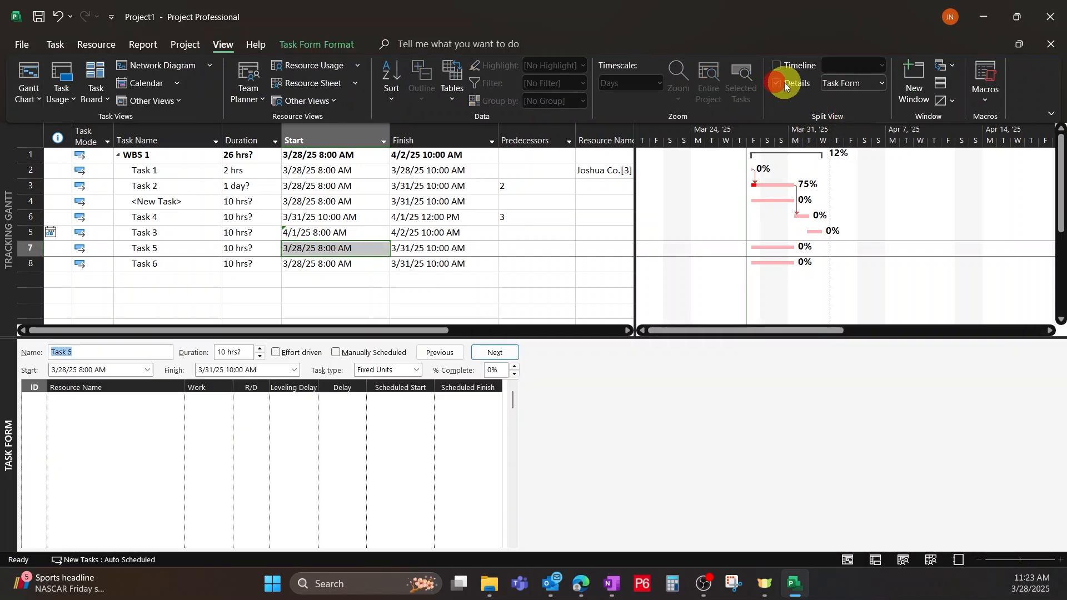
Browse the full list of available views and apply the Task Details Form to the details pane.
left_click(882, 84)
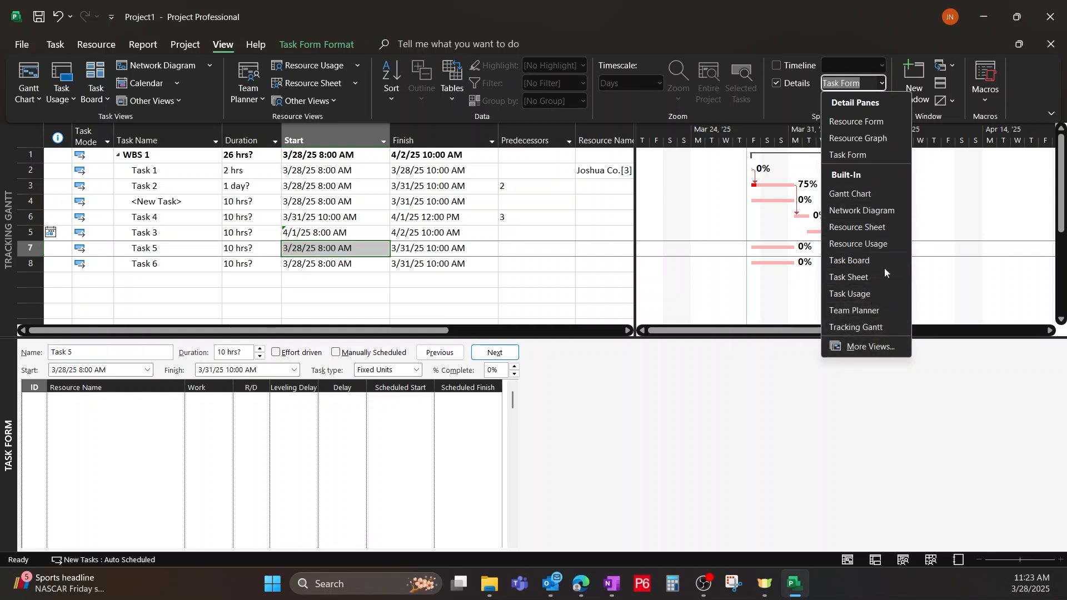
left_click(868, 346)
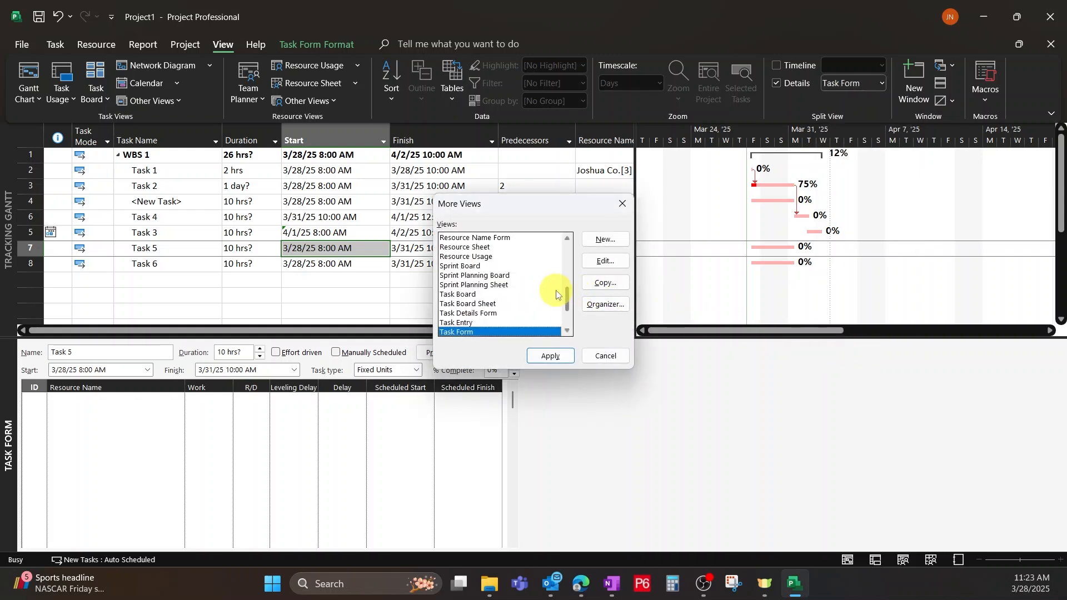
scroll(556, 295, "up", 7)
scroll(540, 277, "down", 1)
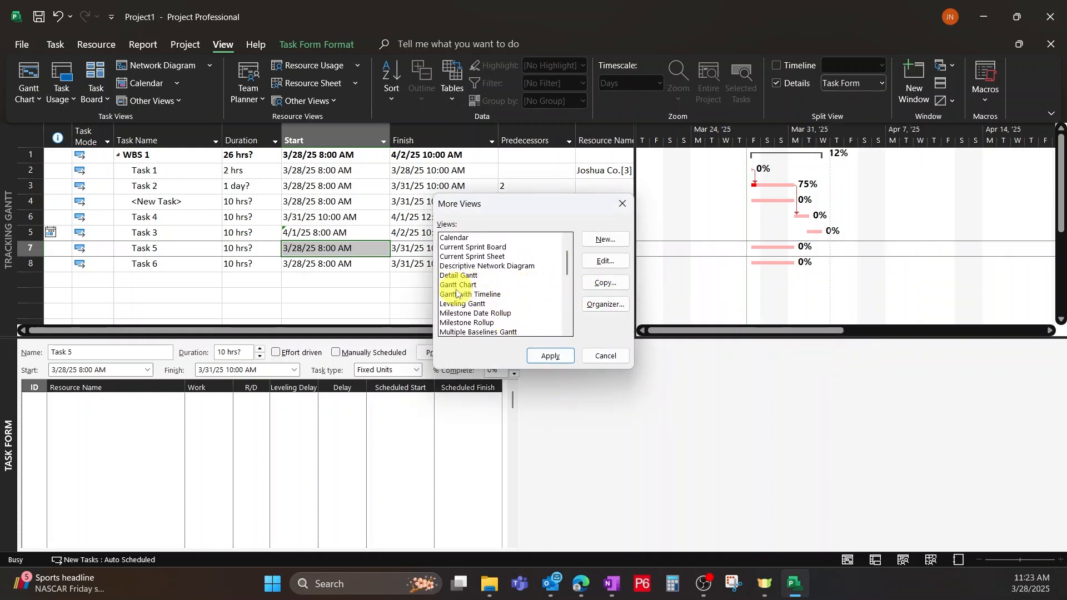
scroll(473, 275, "down", 3)
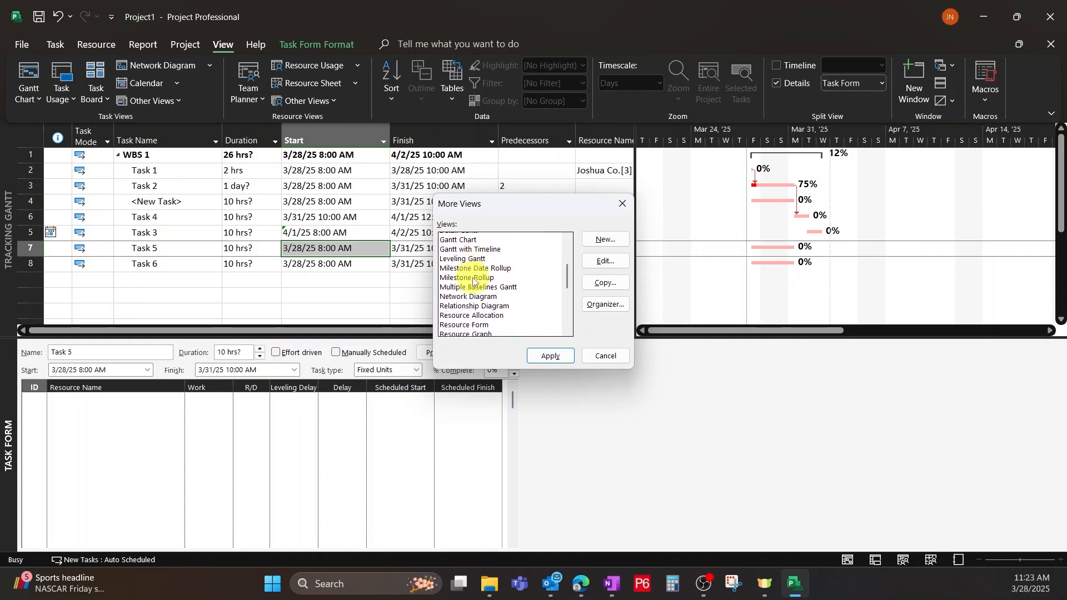
scroll(467, 289, "down", 3)
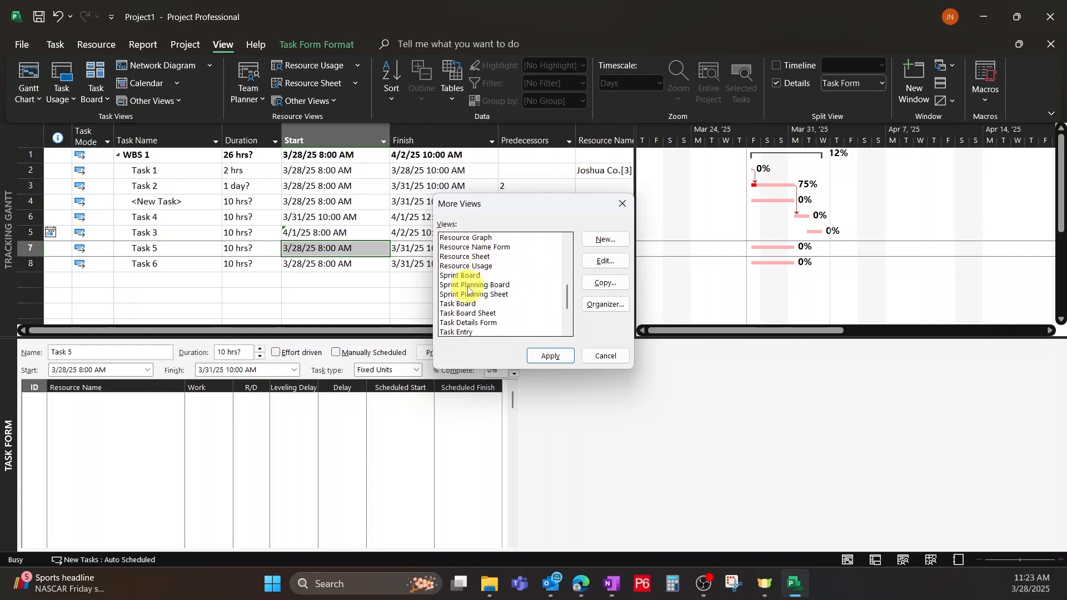
scroll(527, 293, "down", 1)
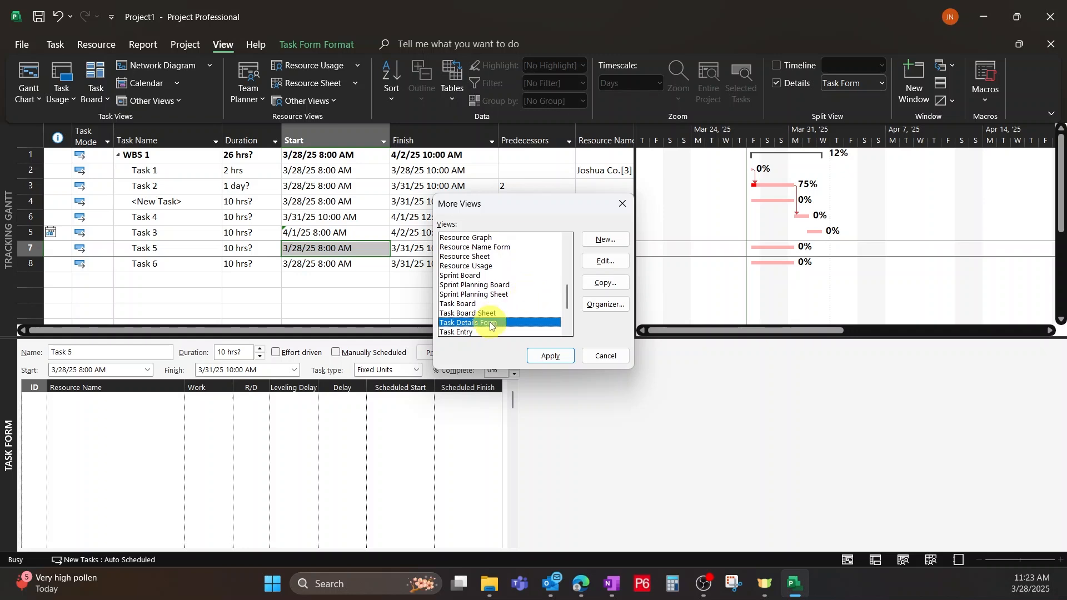
left_click(547, 357)
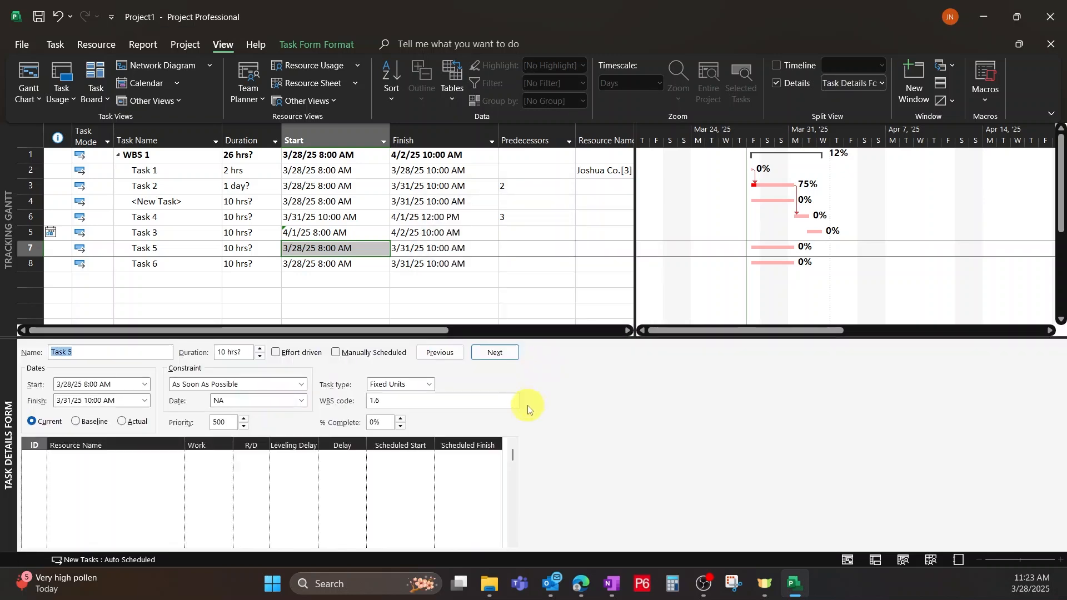
left_click(883, 84)
left_click(868, 279)
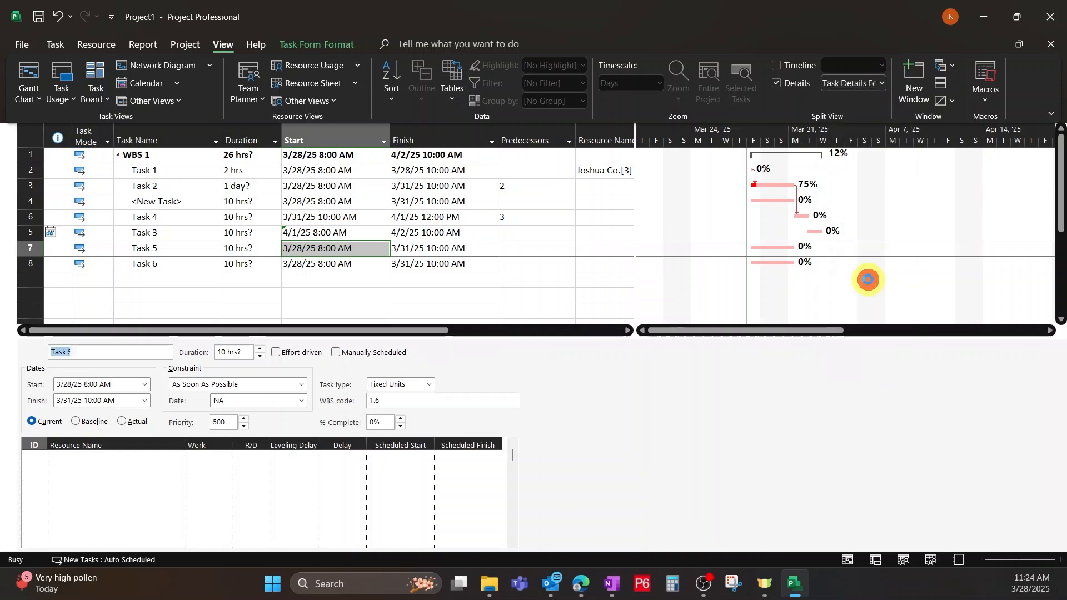
Show Resources & Predecessors in the Task Details Form for Task 5.
left_click(743, 422)
right_click(713, 426)
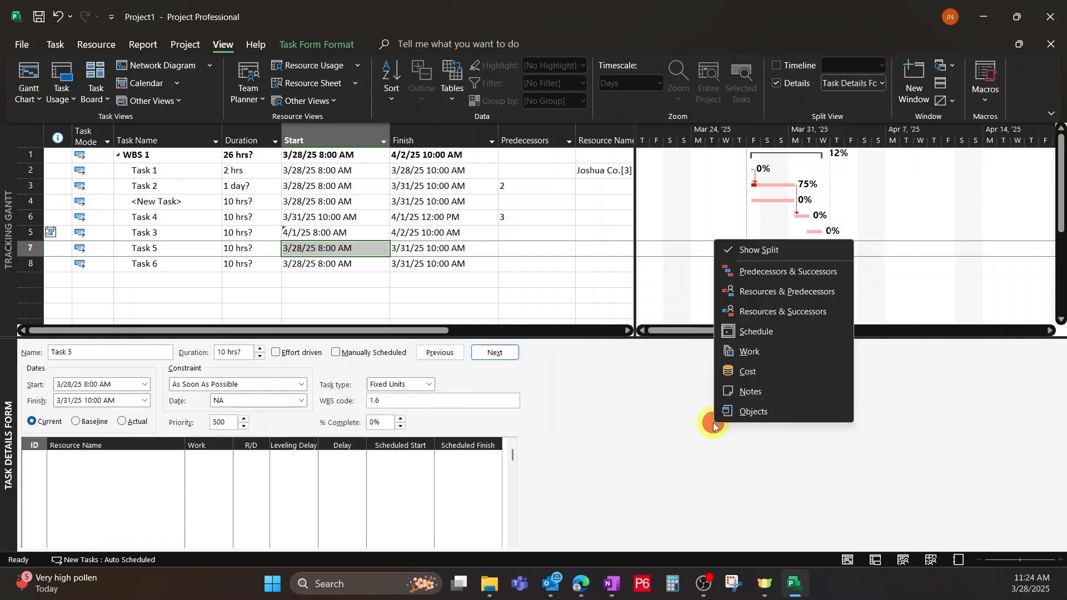
left_click(675, 439)
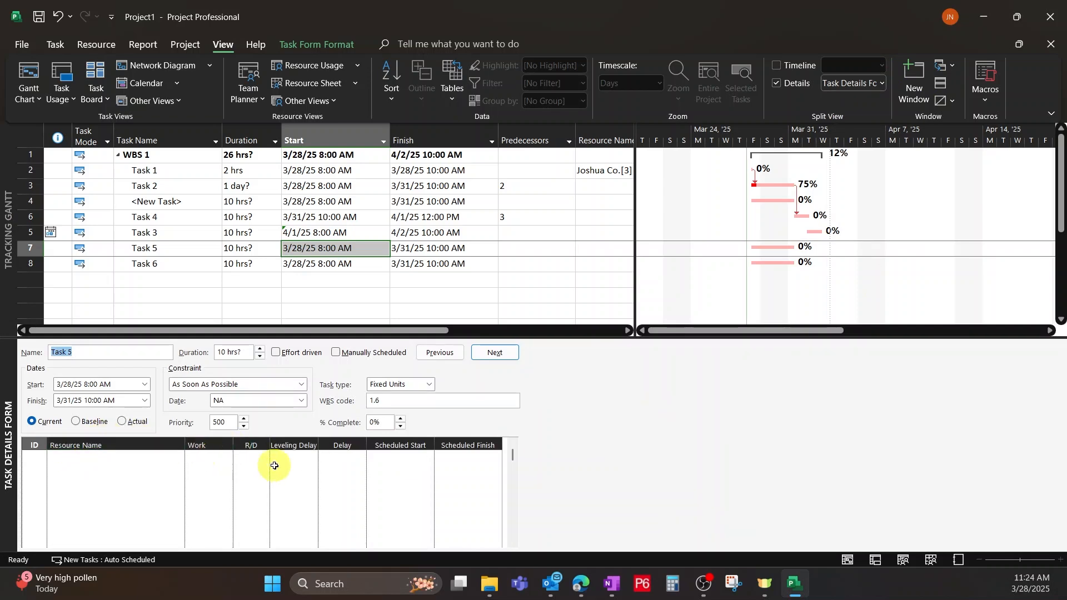
right_click(681, 415)
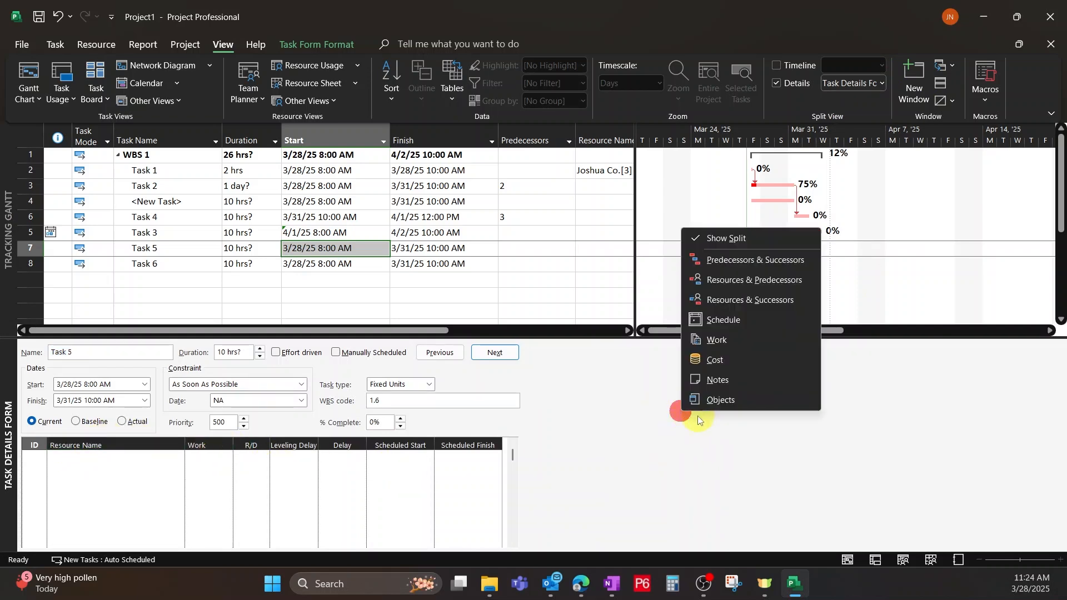
left_click(736, 281)
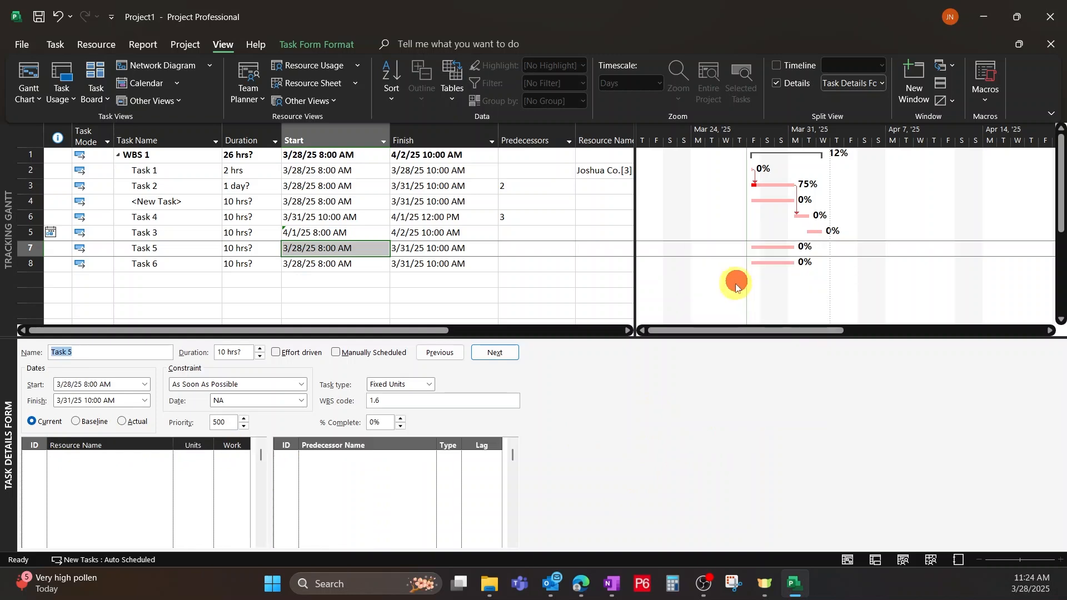
left_click(633, 475)
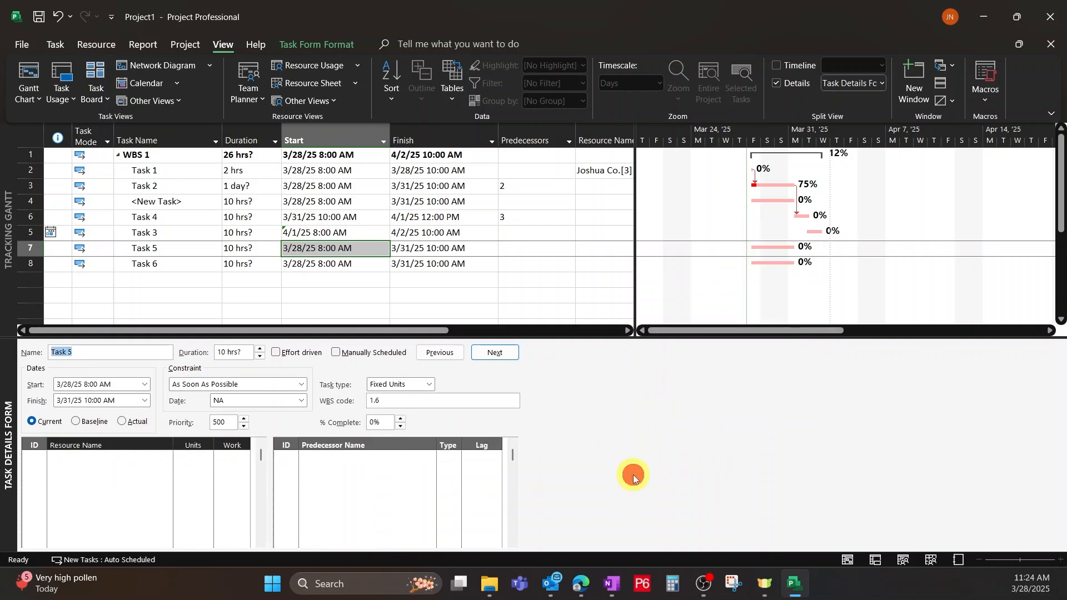
Select the unnamed new task and show Predecessors & Successors in its Task Details Form.
left_click(273, 217)
left_click(348, 203)
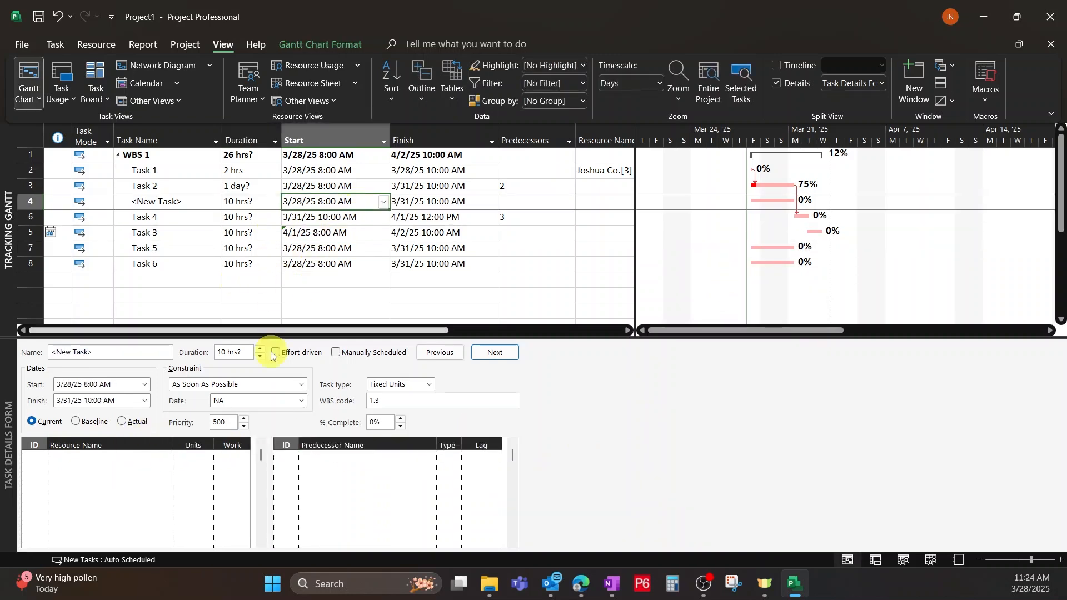
right_click(649, 465)
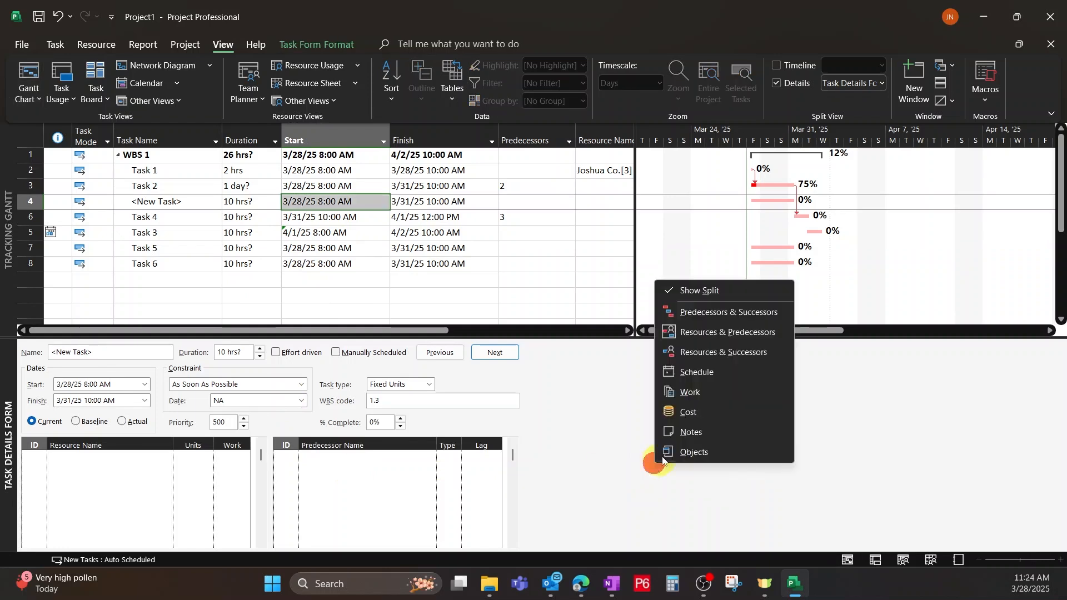
left_click(724, 314)
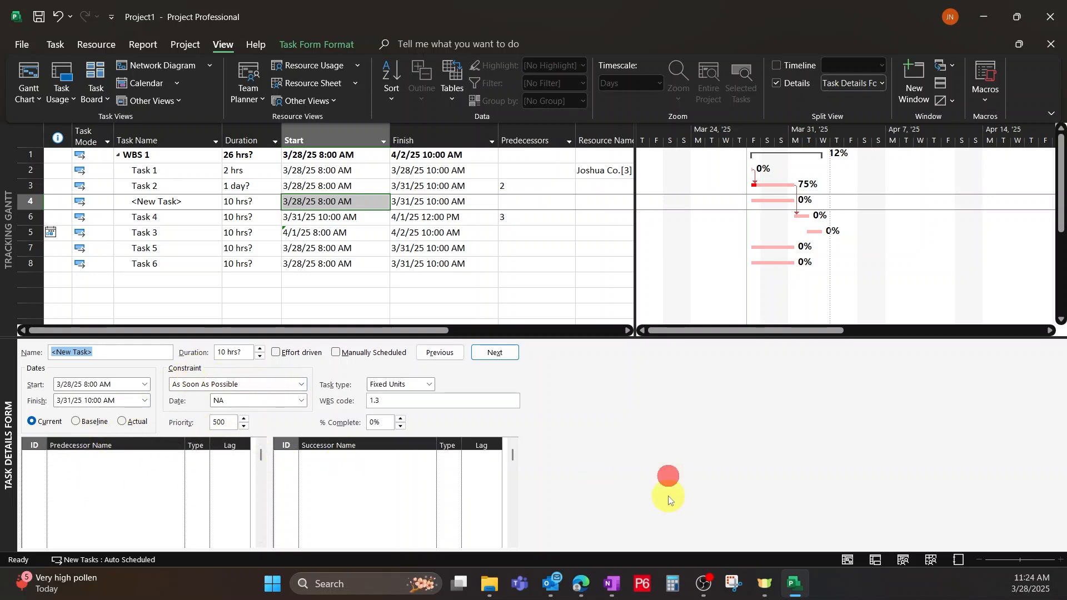
Review the views available for the details pane, and hide the Task Details Form.
left_click(882, 86)
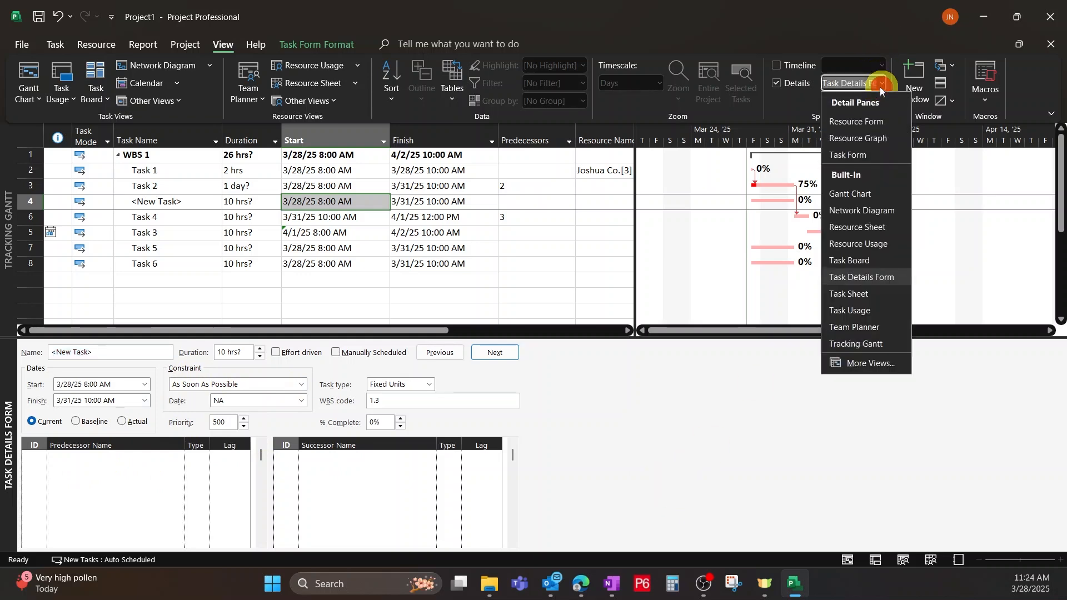
left_click(846, 417)
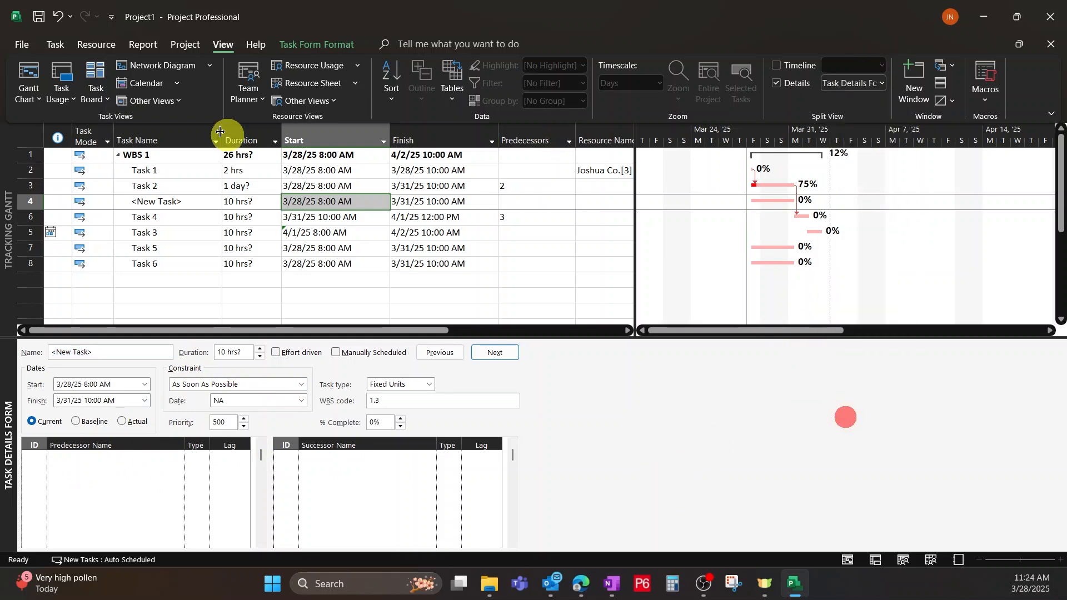
left_click(55, 44)
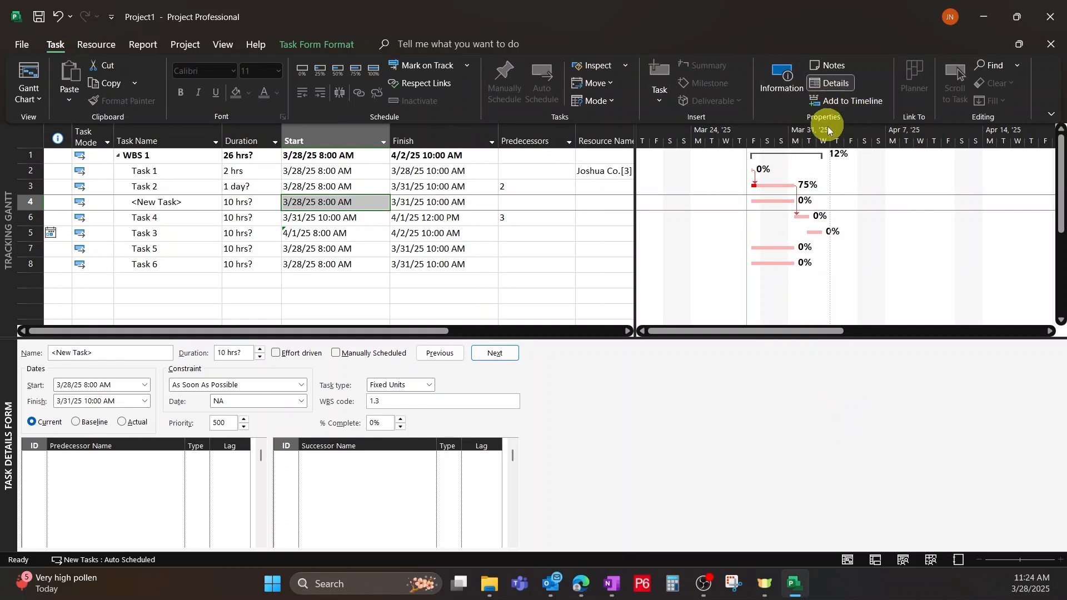
left_click(836, 88)
left_click(836, 89)
left_click(837, 88)
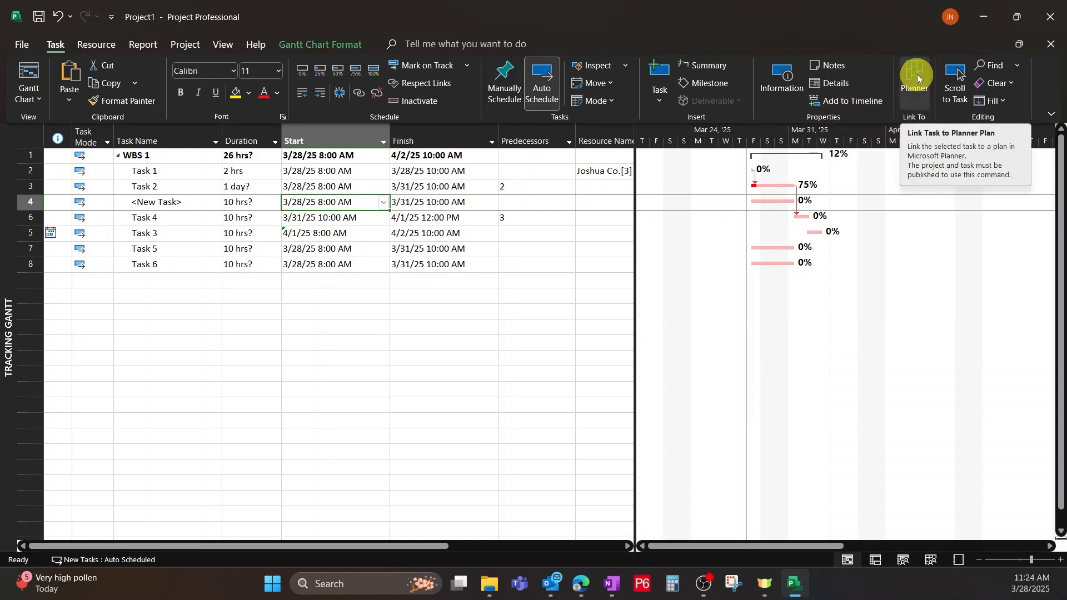
Compare the built-in view lists offered for tasks and resources, and look over the resource and report commands.
left_click(1053, 116)
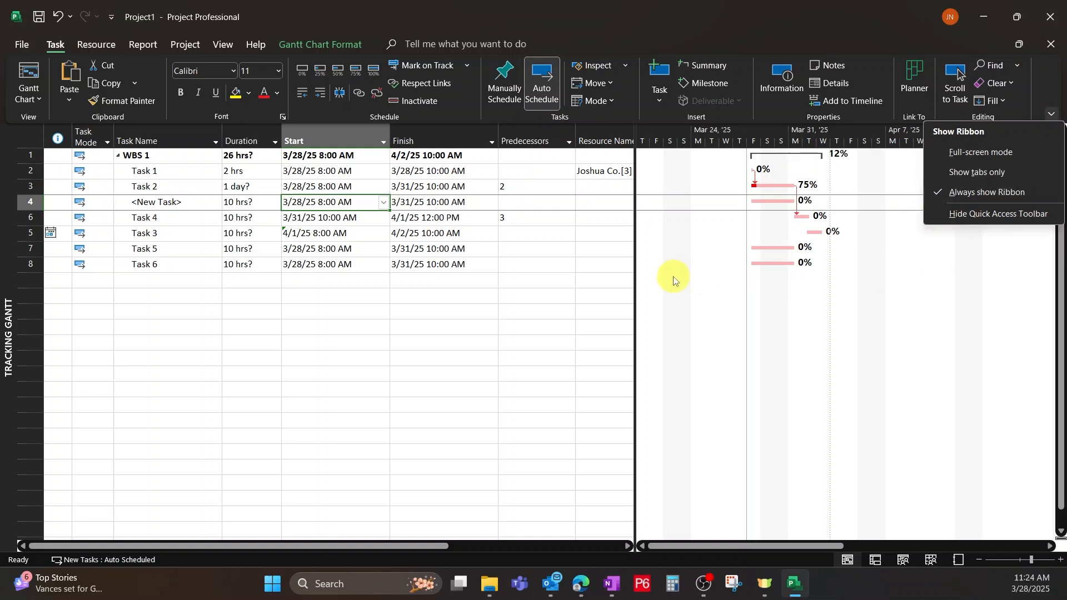
left_click(612, 280)
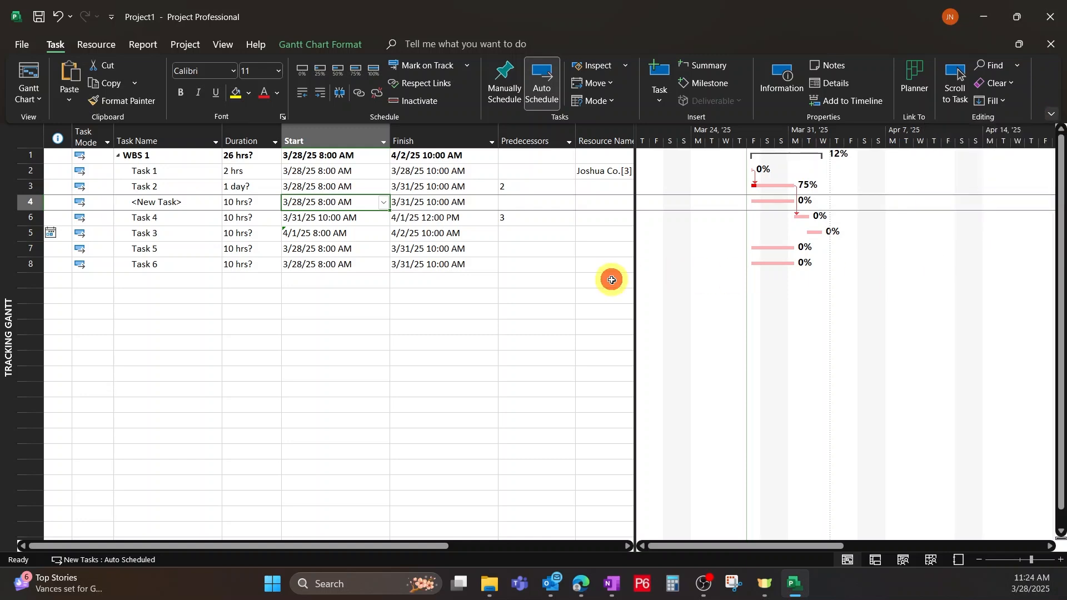
left_click(96, 45)
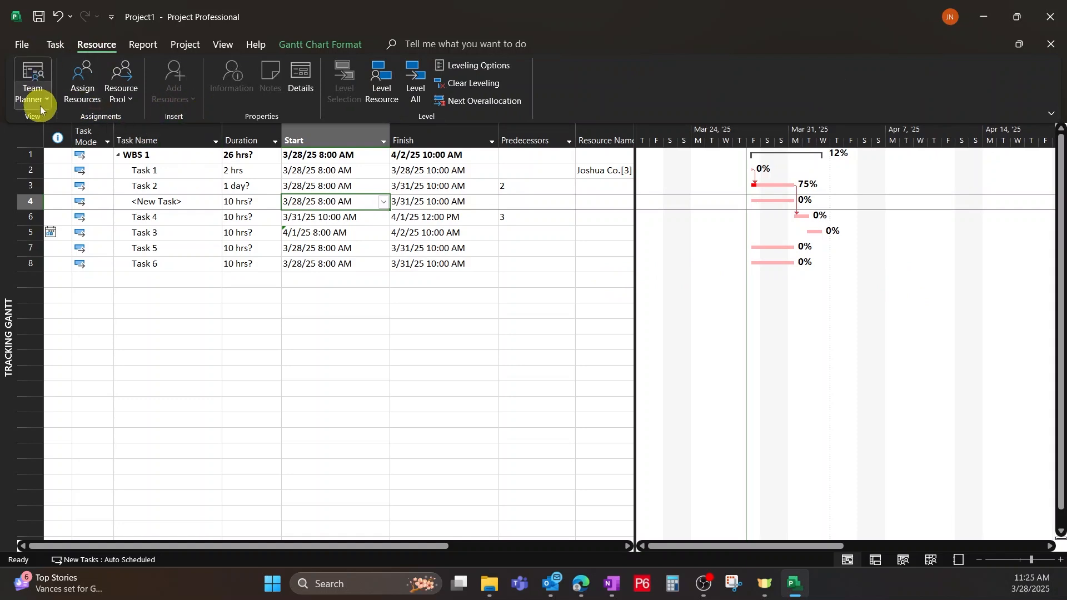
left_click(58, 44)
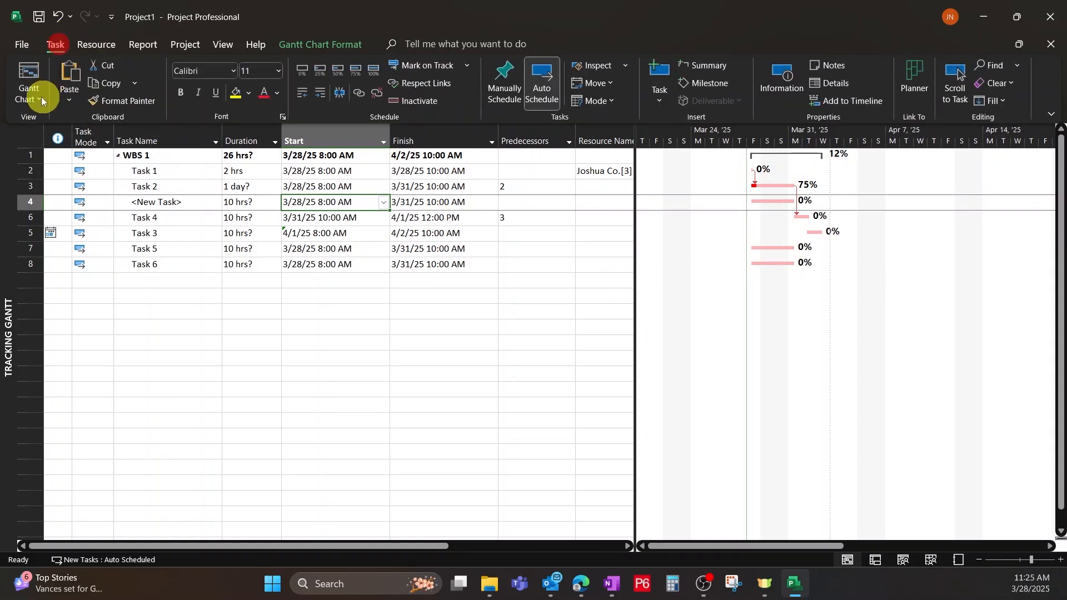
left_click(40, 96)
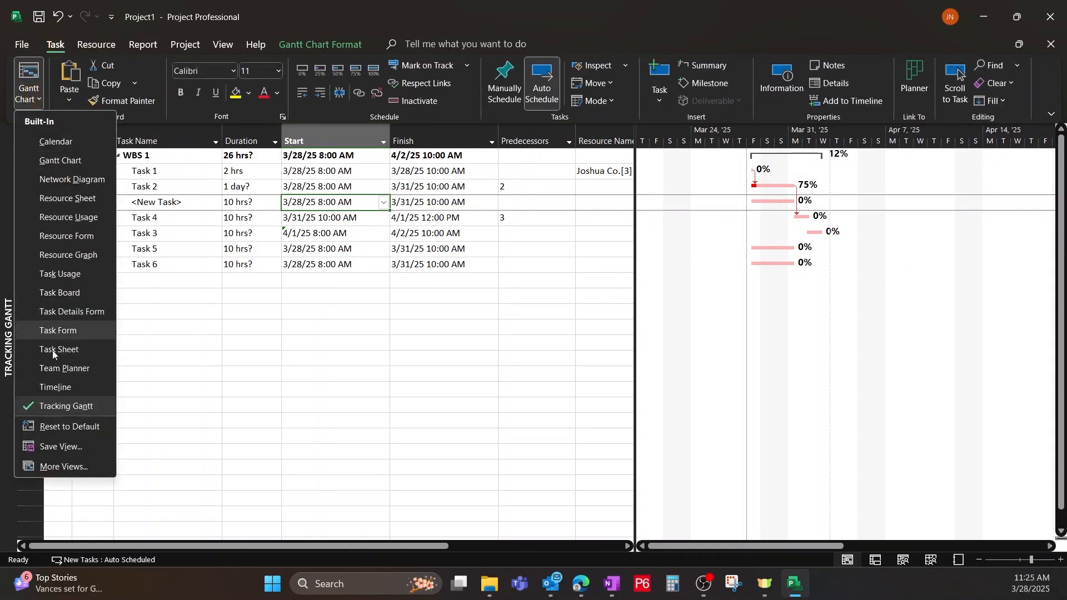
left_click(94, 45)
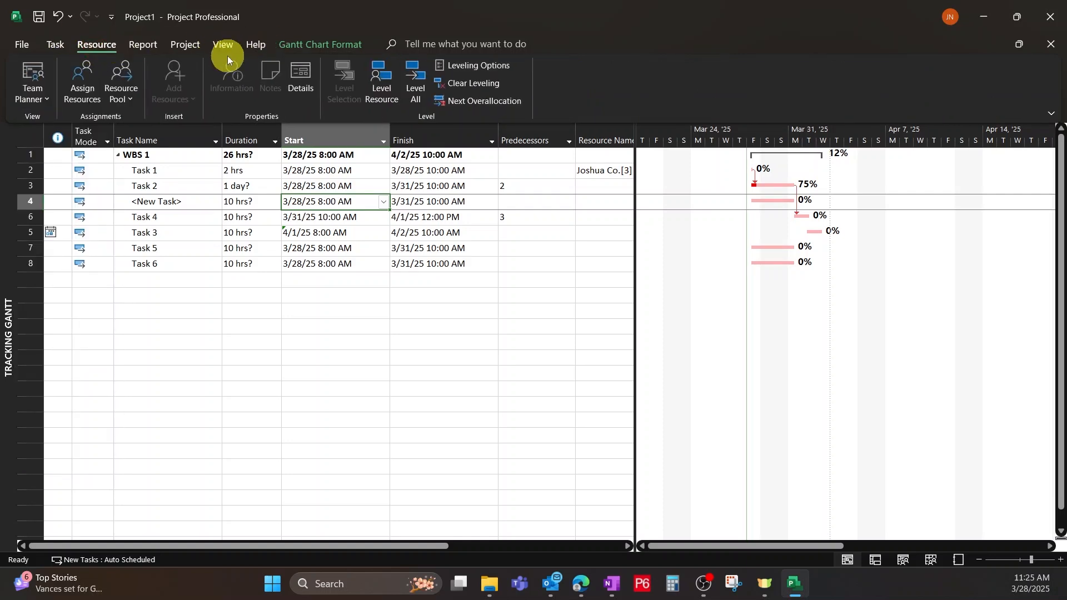
left_click(31, 97)
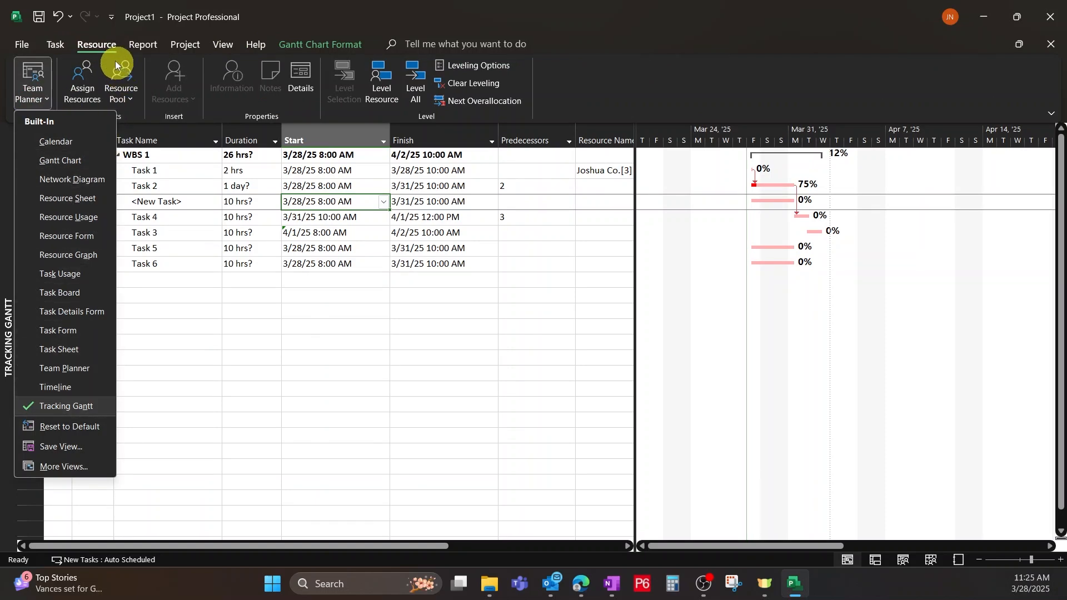
left_click(195, 45)
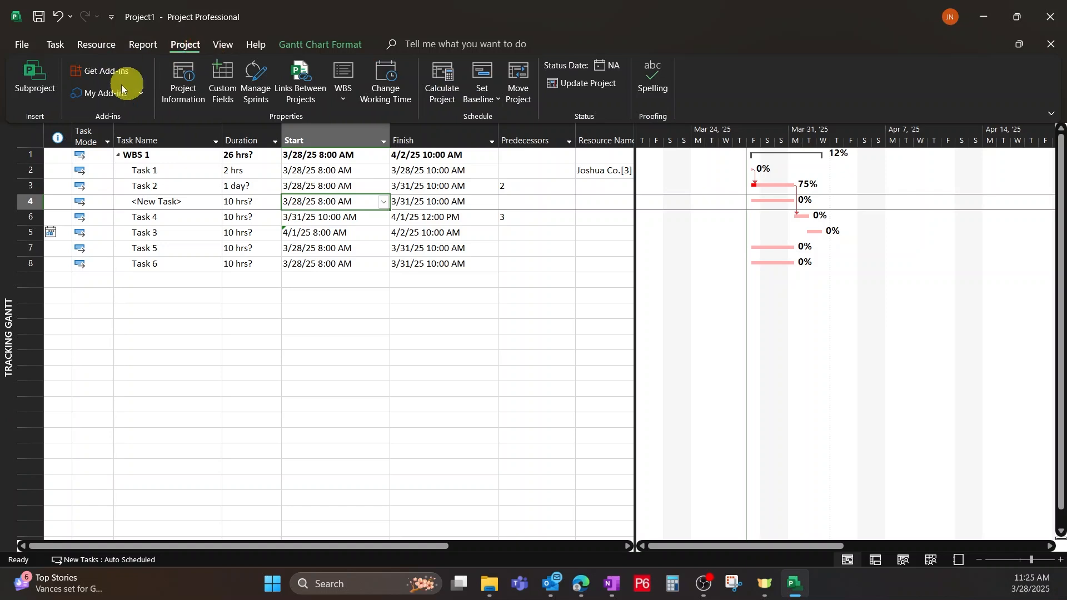
left_click(221, 49)
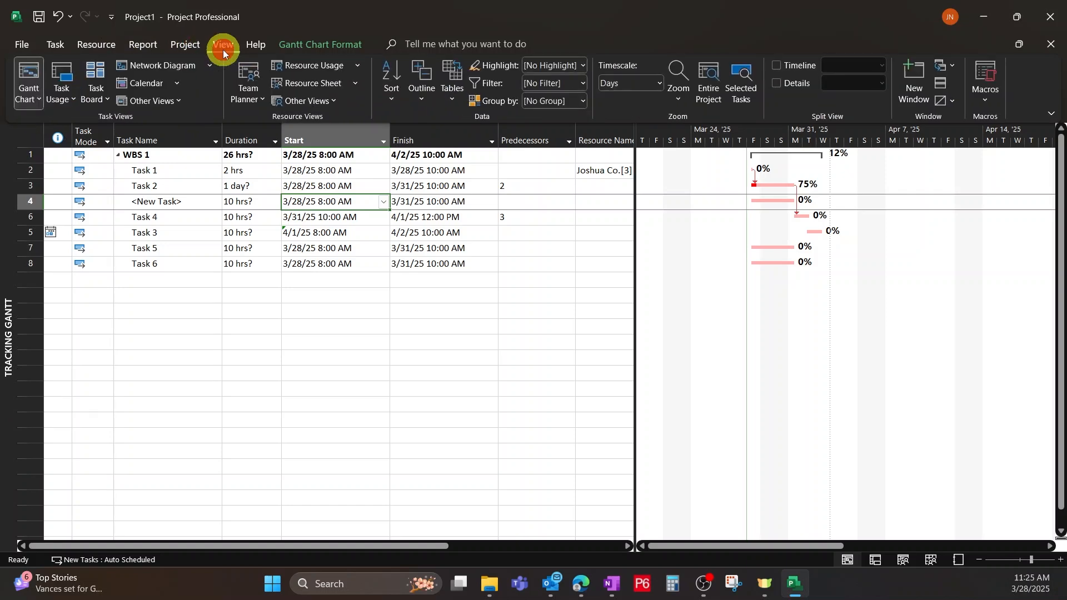
left_click(28, 94)
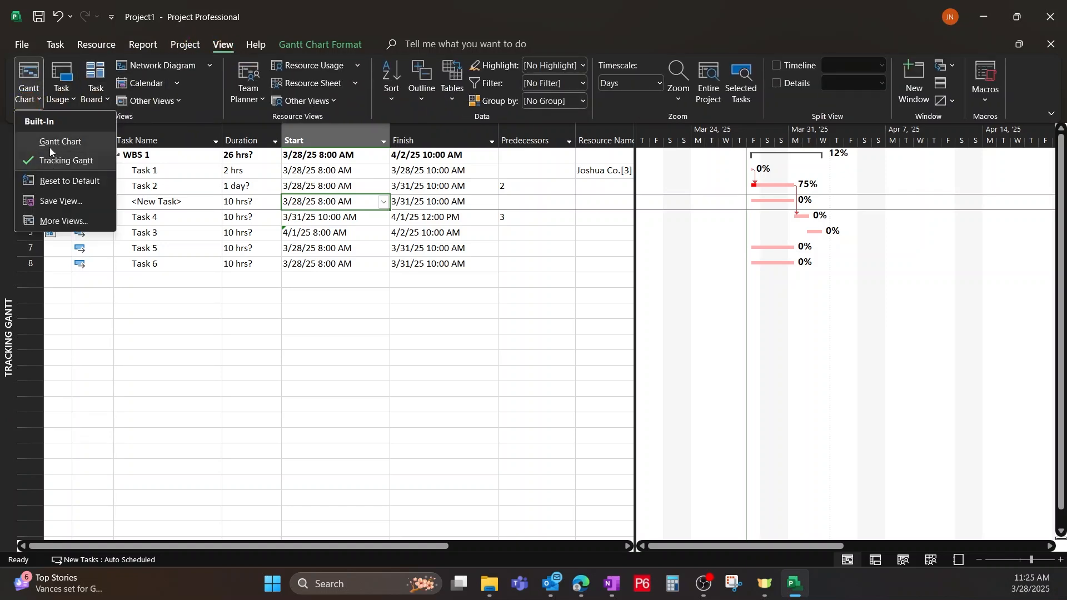
left_click(54, 43)
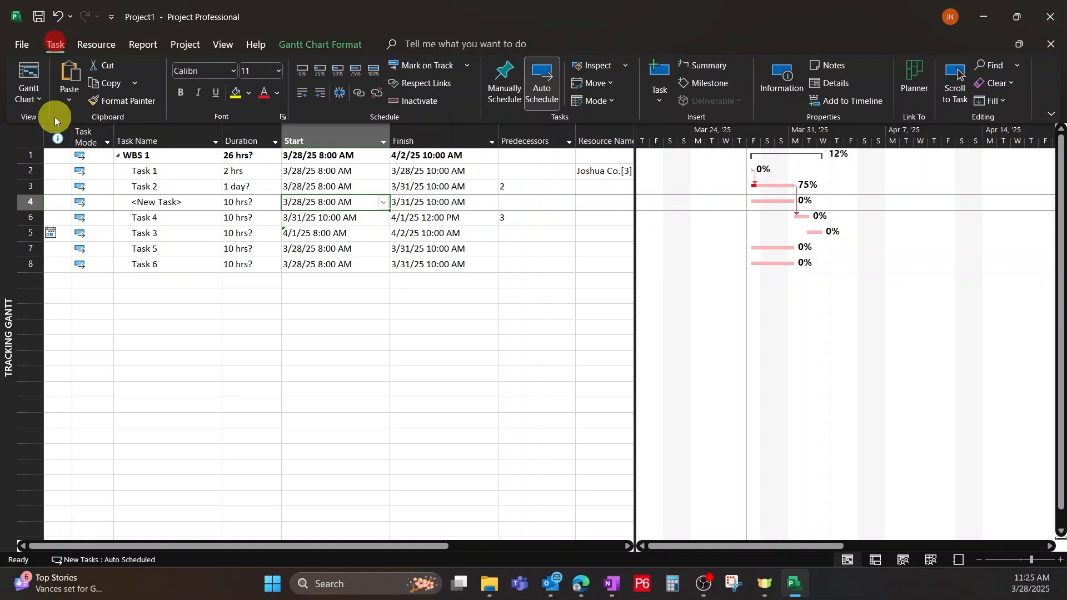
left_click(27, 102)
left_click(205, 325)
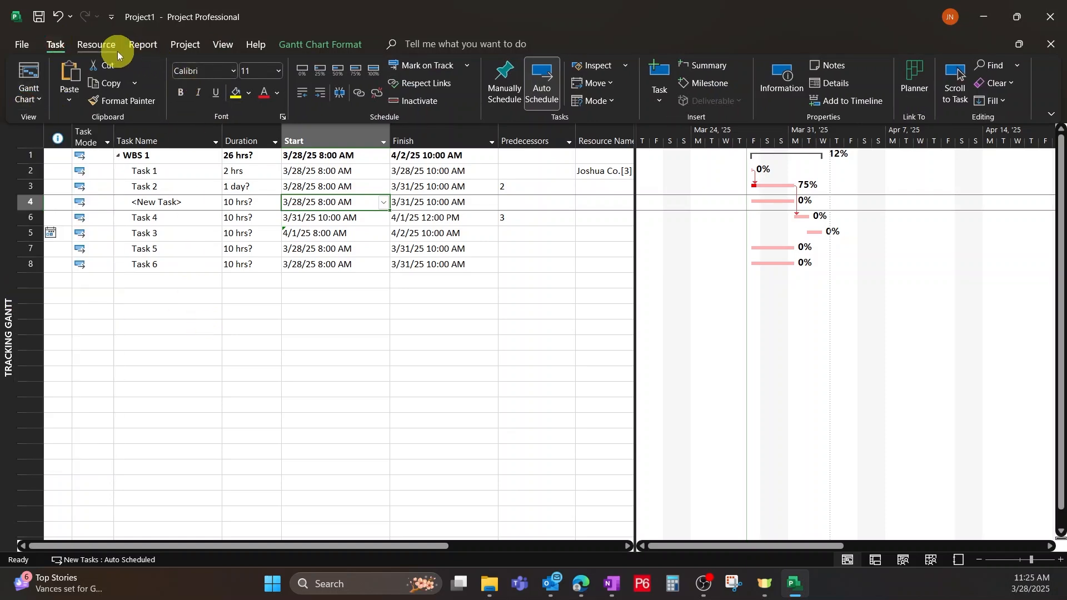
left_click(97, 44)
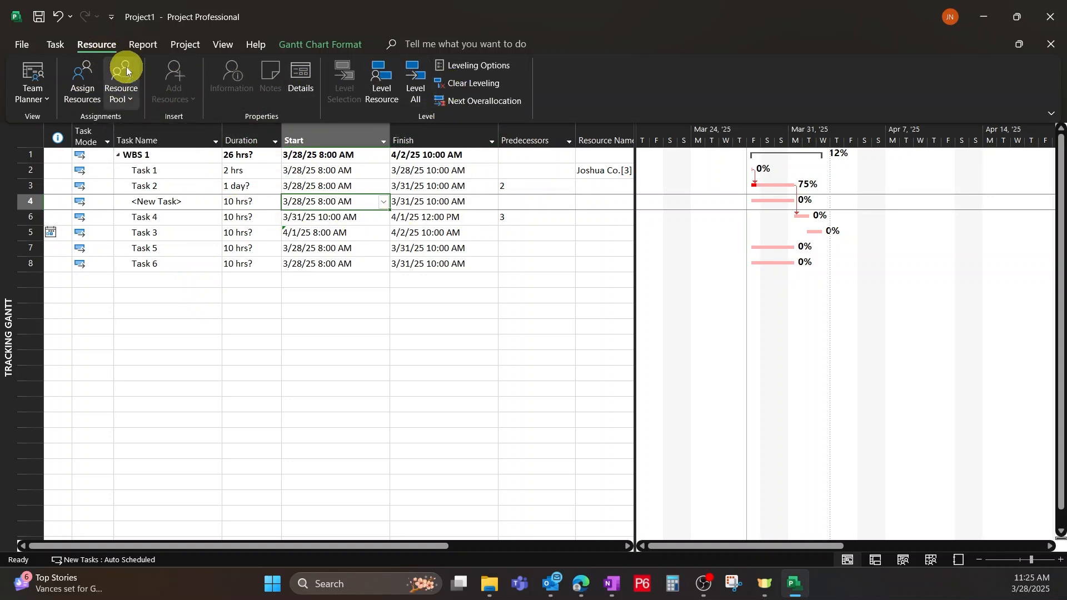
left_click(143, 44)
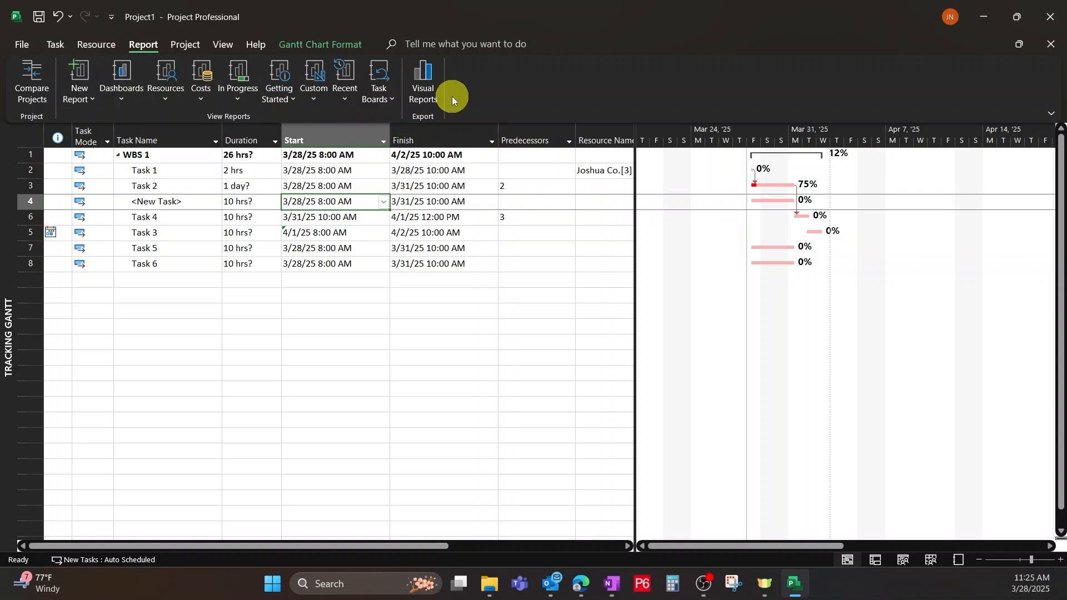
Set the project's start date to 5/1/2025 7:00 AM in Project Information.
left_click(184, 43)
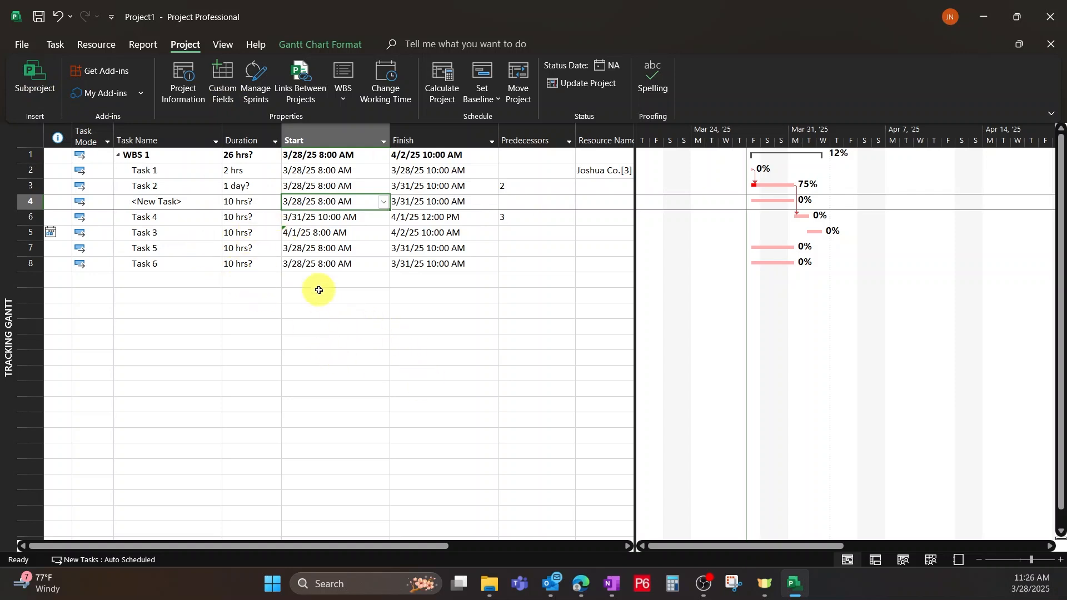
left_click(184, 90)
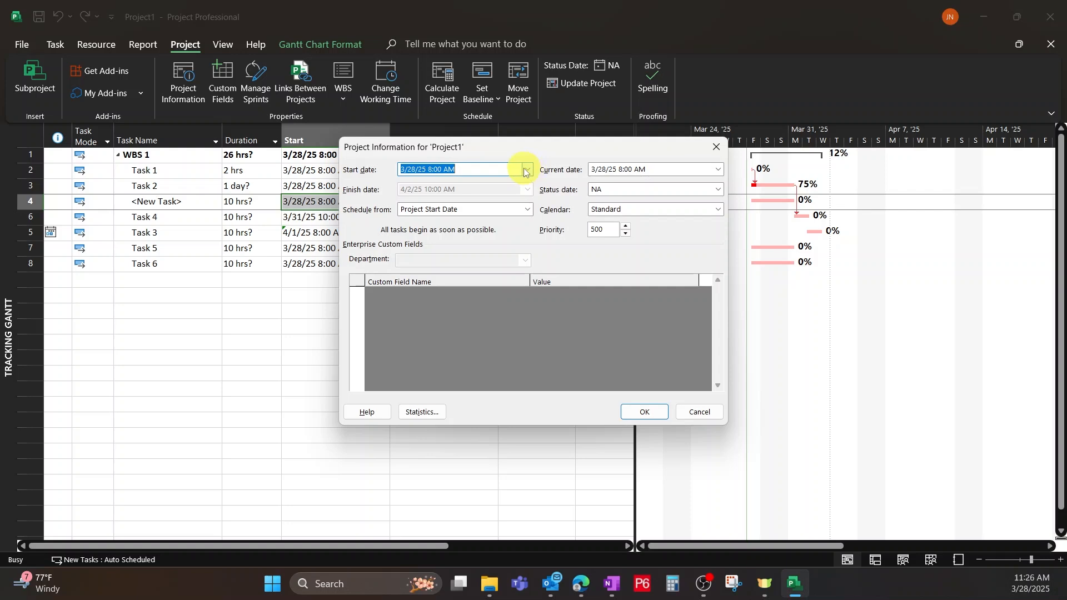
left_click(525, 170)
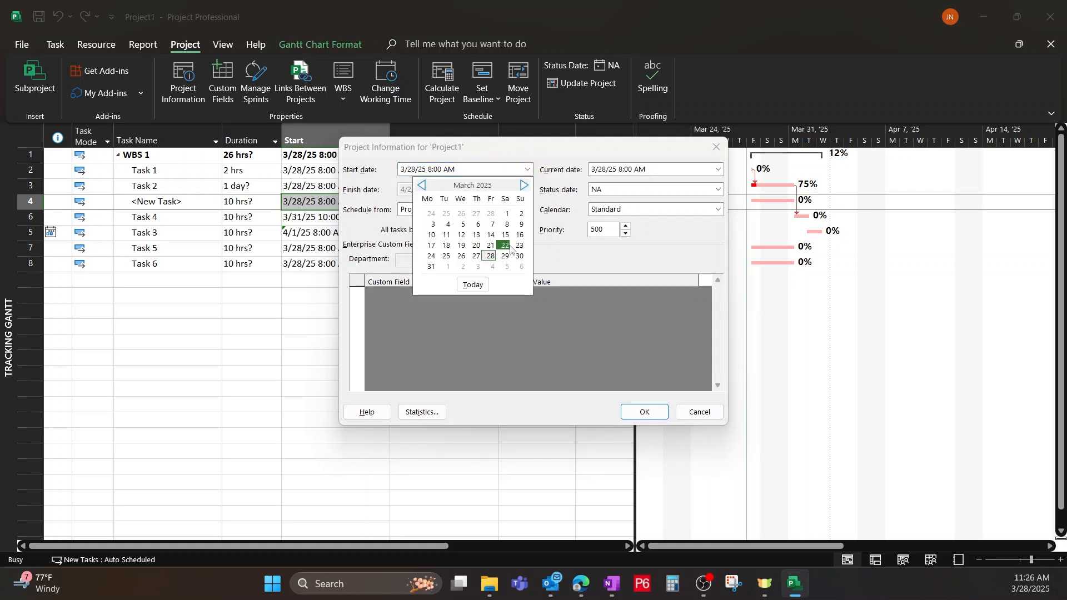
left_click(523, 186)
left_click(523, 187)
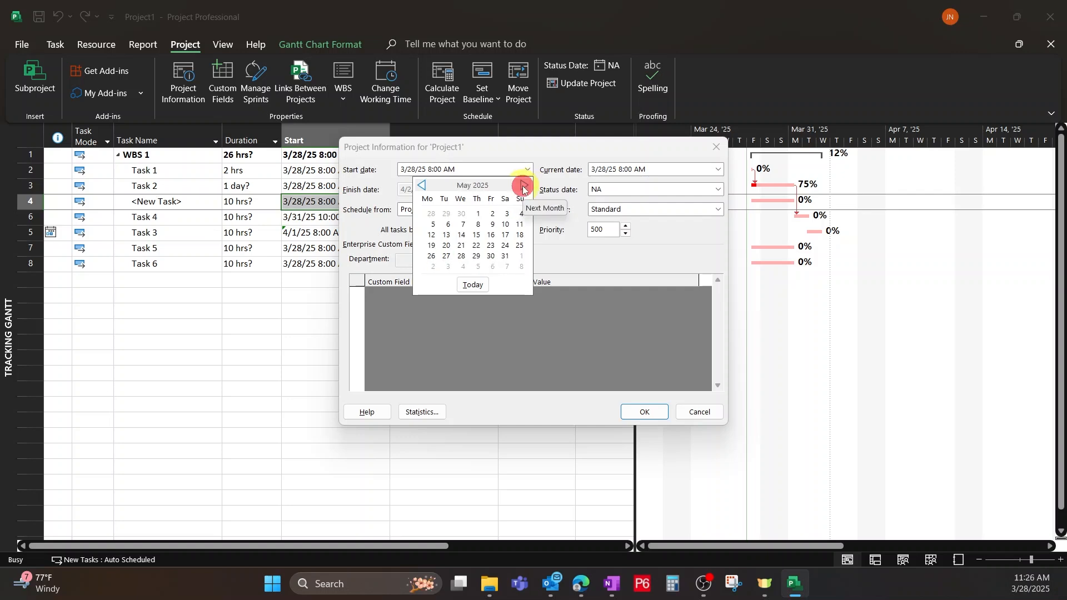
left_click(479, 214)
left_click(446, 168)
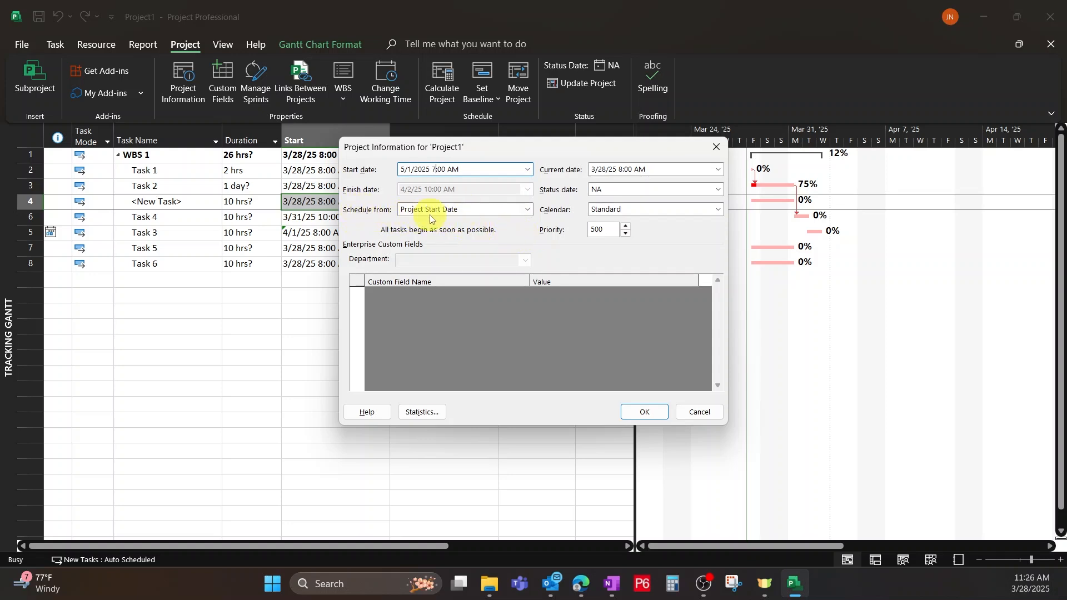
left_click(639, 411)
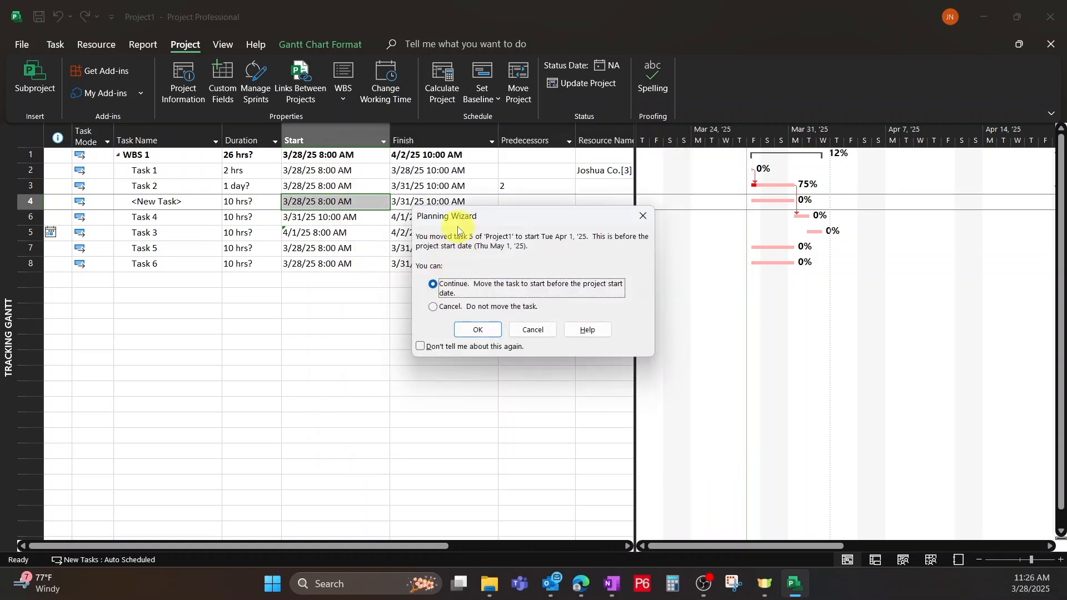
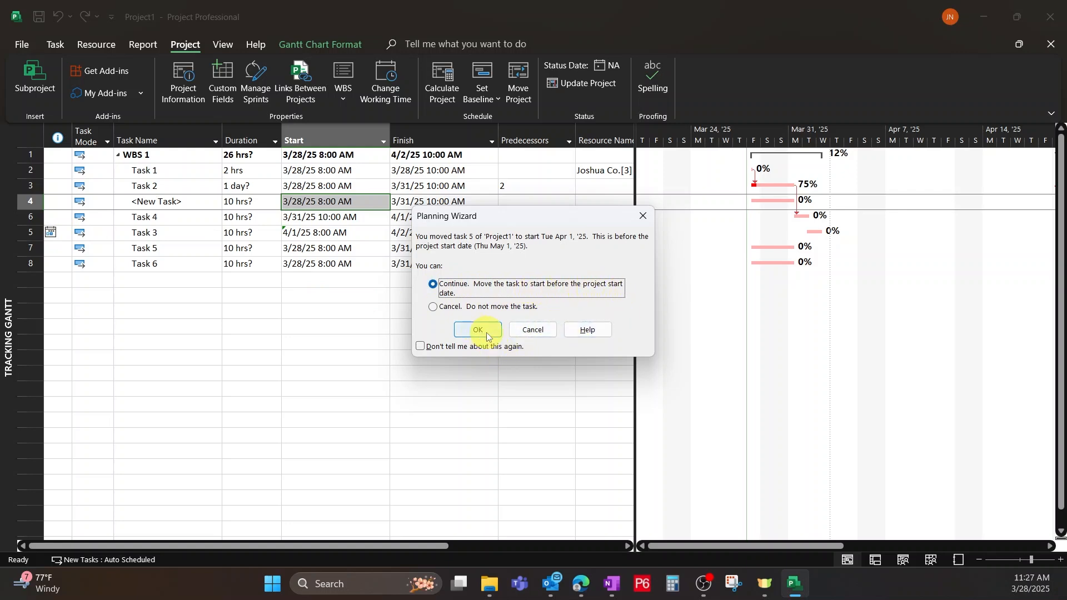
Allow task 5 to start before the project start date and turn off this Planning Wizard warning.
left_click(420, 347)
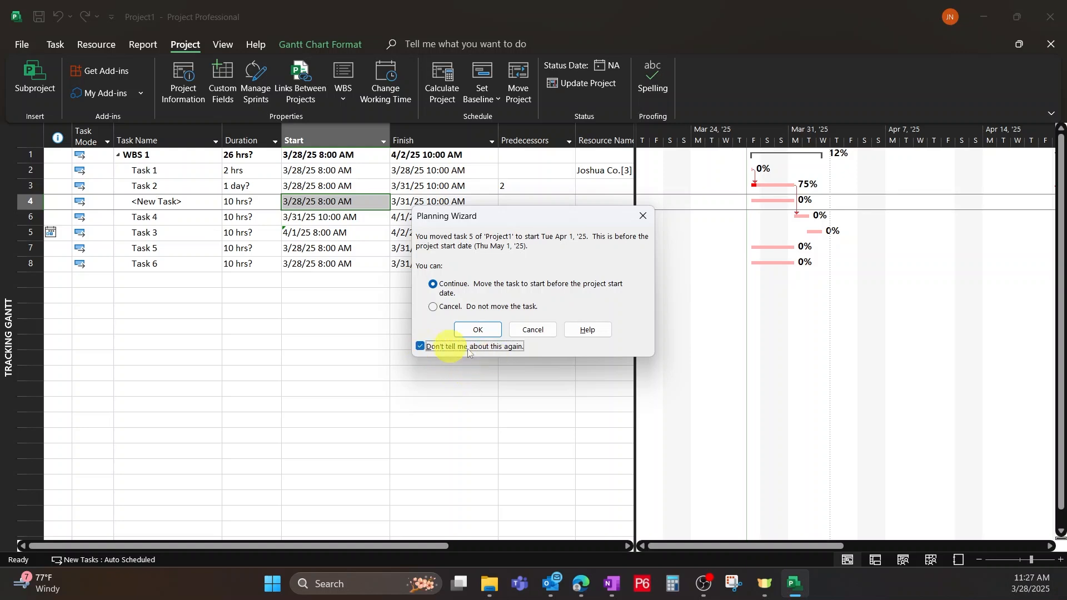
left_click(470, 329)
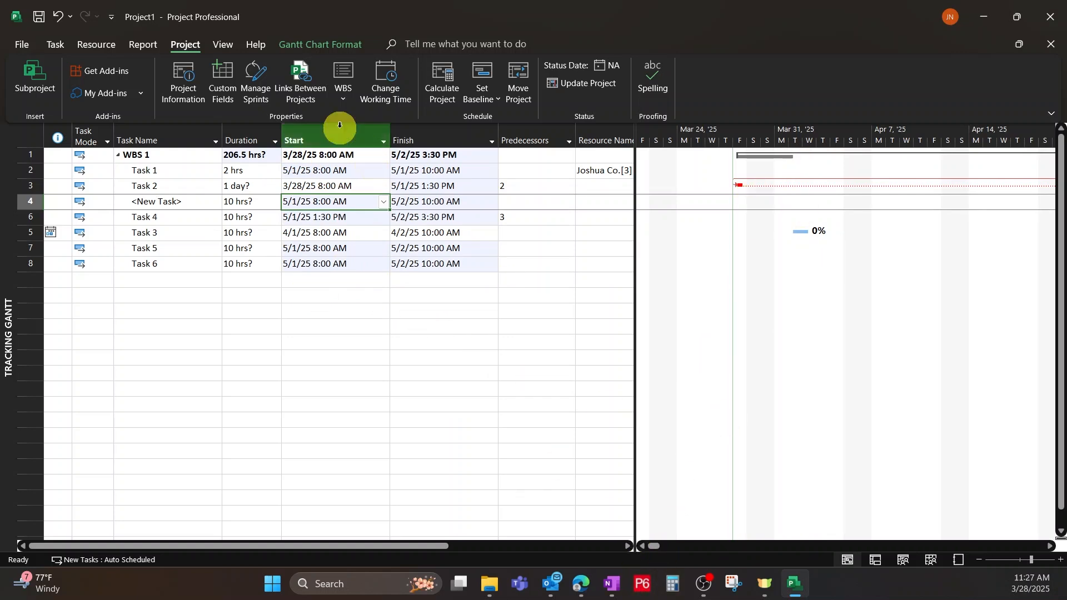
left_click(459, 401)
left_click_drag(655, 547, 596, 532)
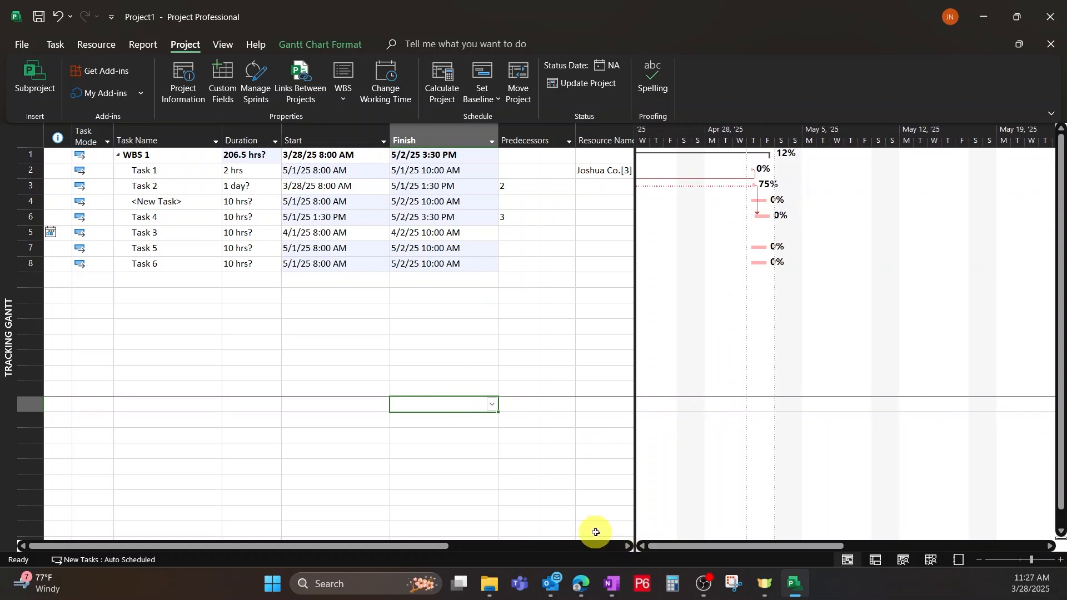
left_click(645, 545)
left_click(643, 546)
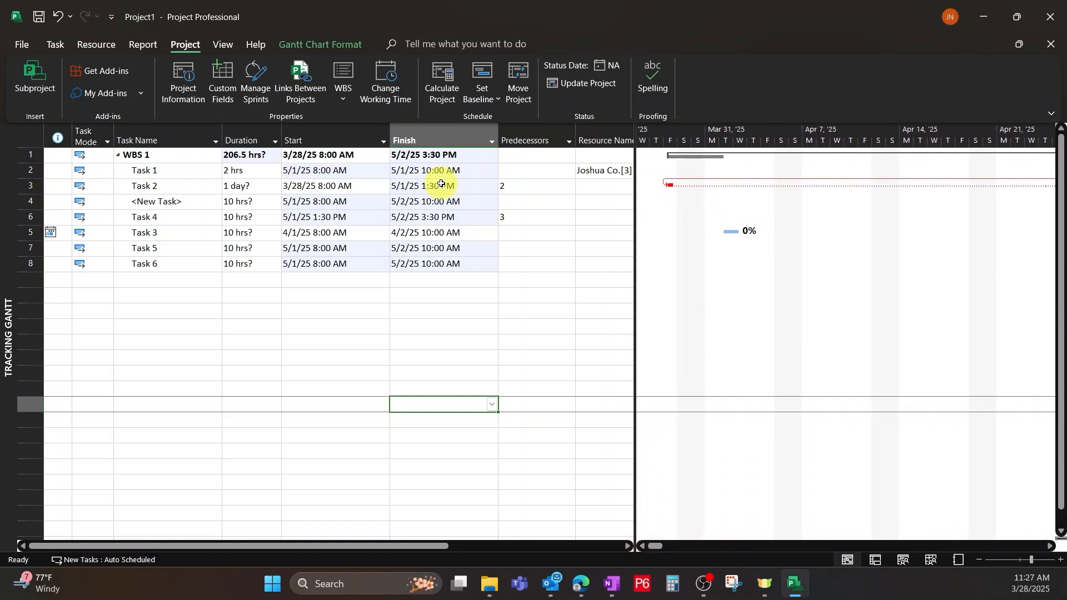
Widen the task table and add a % Complete column after Resource Names.
left_click(442, 184)
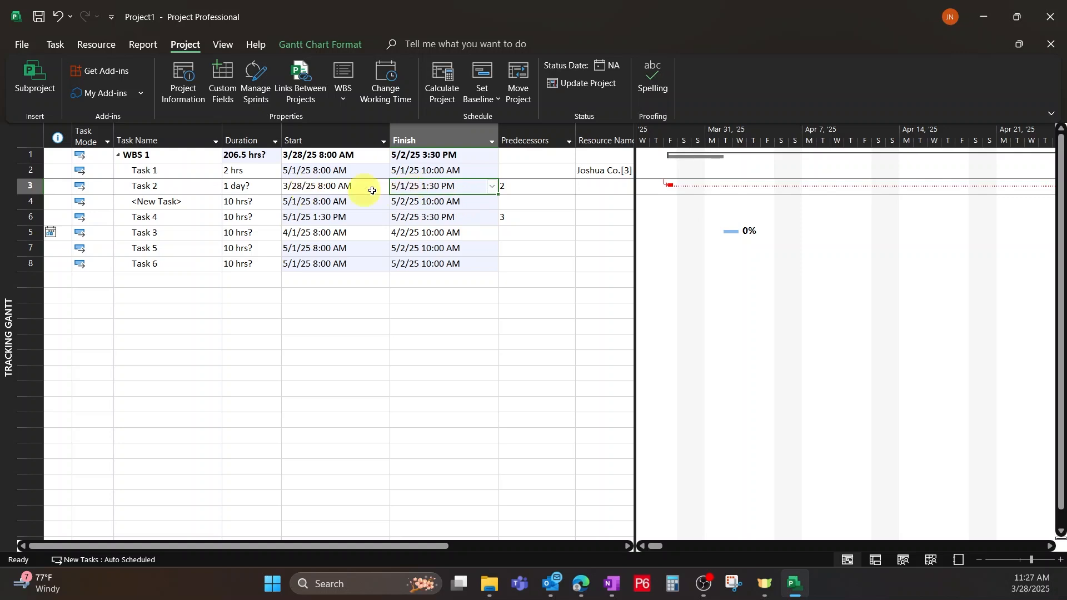
left_click_drag(634, 169, 903, 174)
left_click(765, 138)
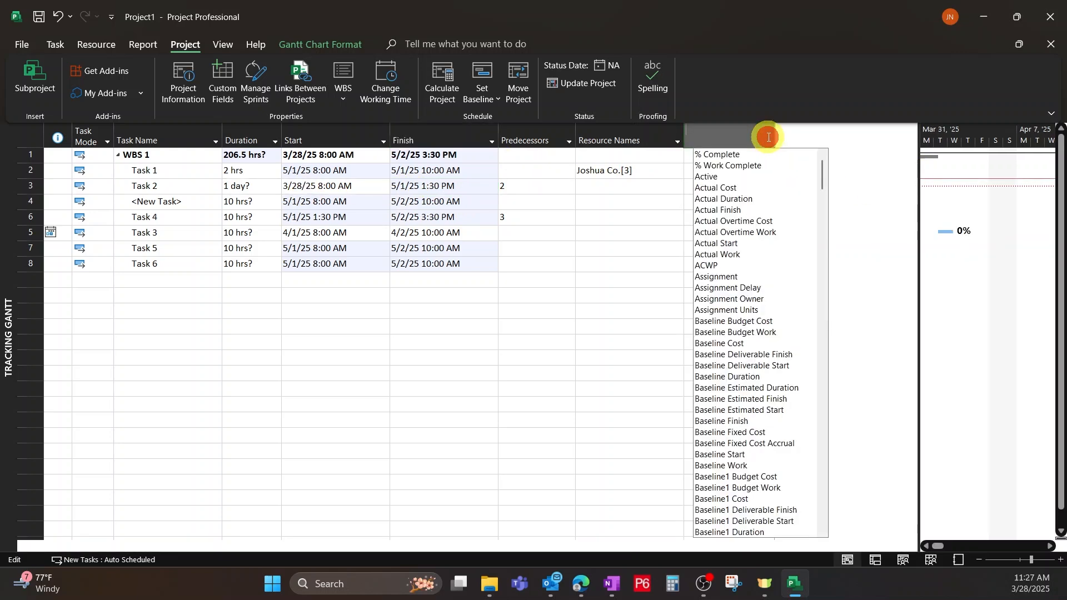
left_click(729, 154)
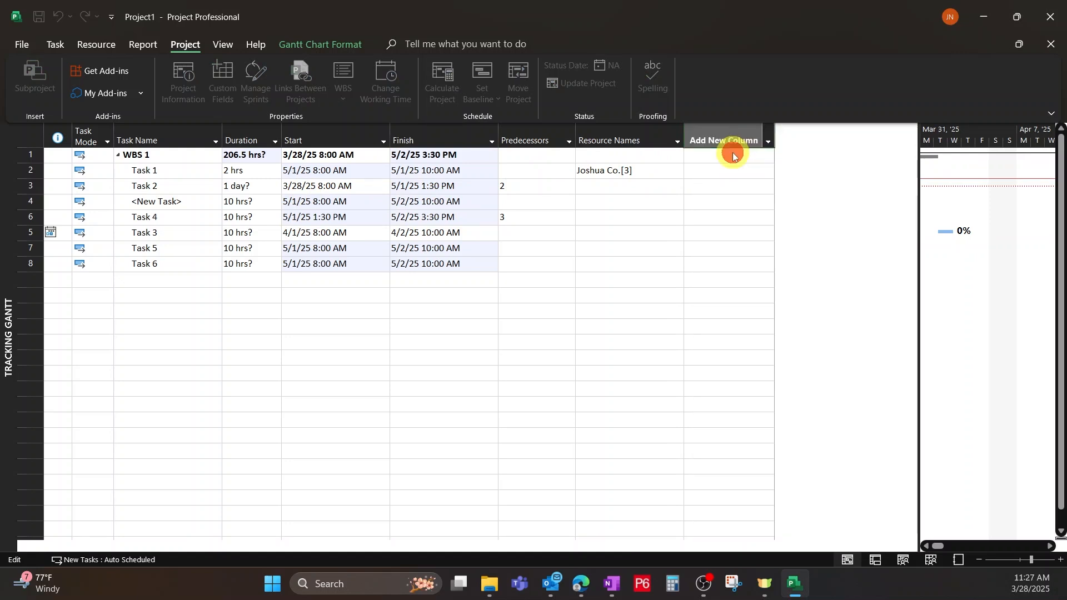
left_click(718, 306)
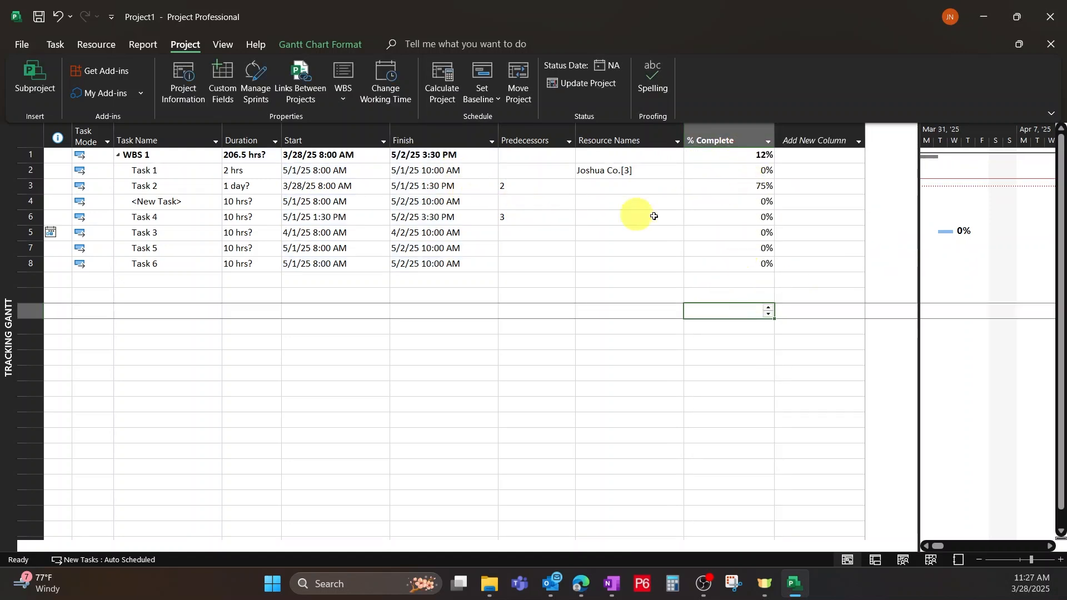
left_click(709, 191)
key("alt+F4")
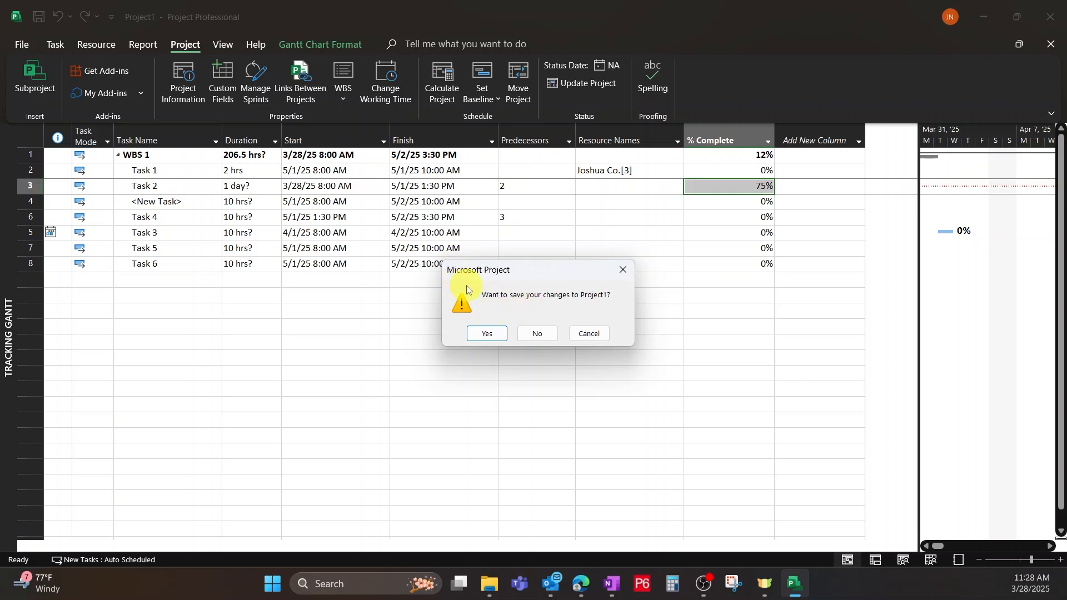
left_click(534, 333)
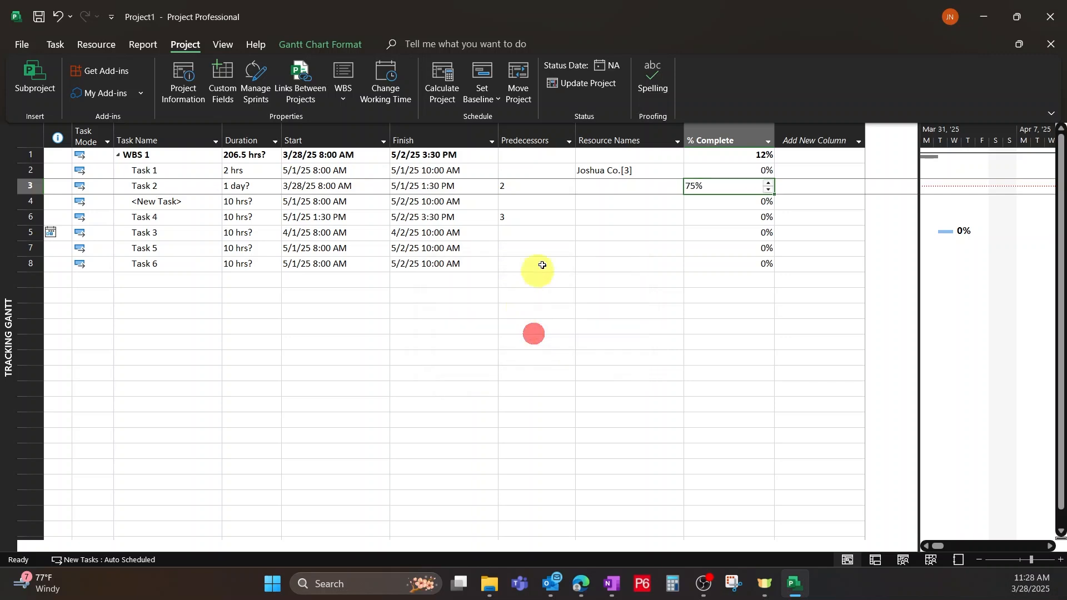
Reset Task 2's % Complete to 0% by clearing its value.
left_click_drag(918, 362, 620, 389)
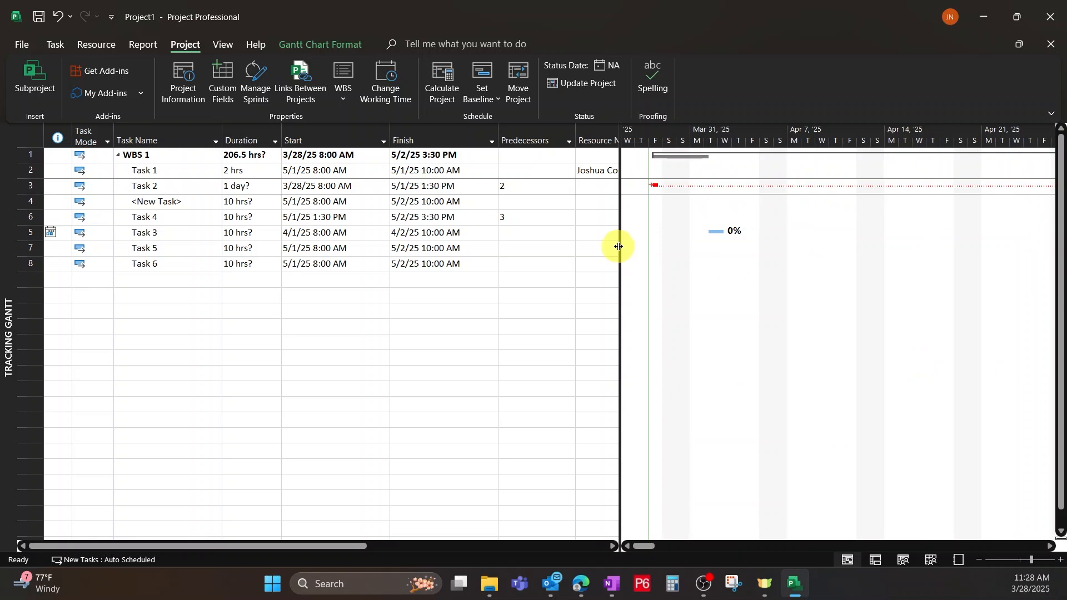
left_click_drag(619, 247, 875, 255)
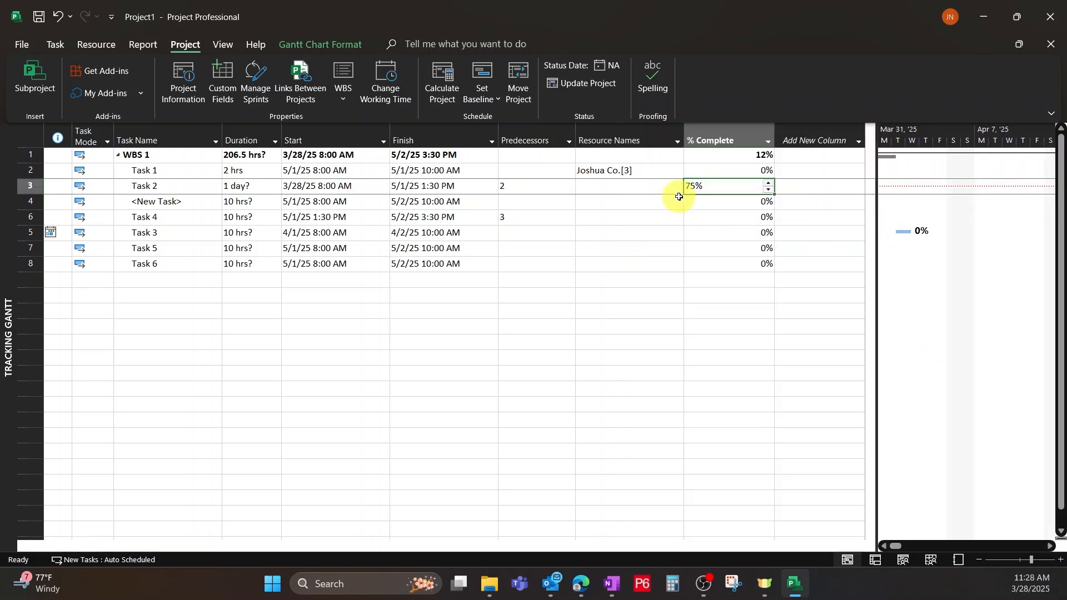
left_click(623, 186)
left_click(722, 183)
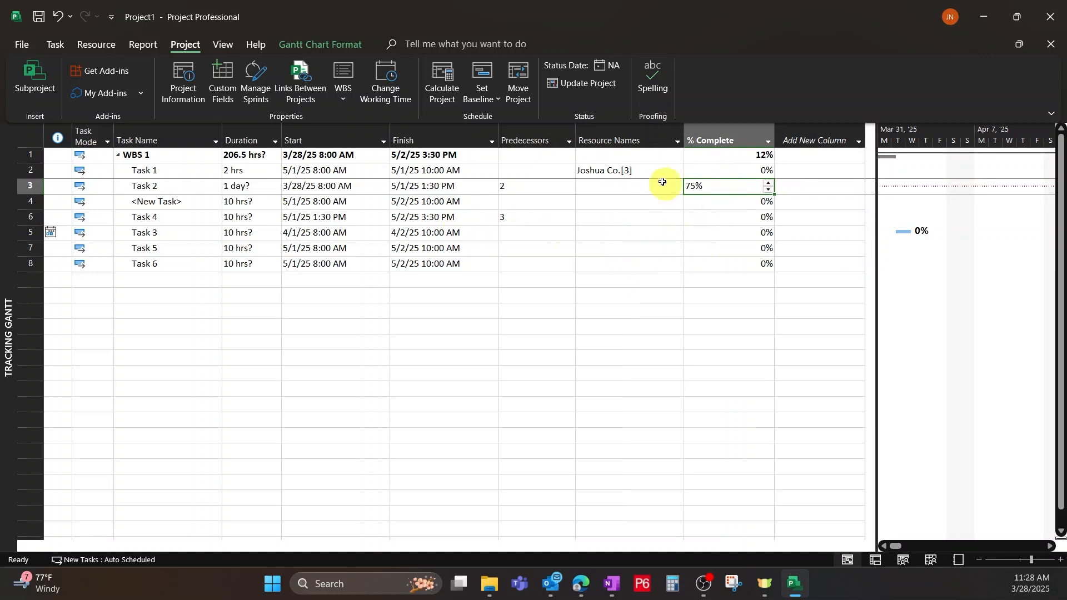
left_click(621, 189)
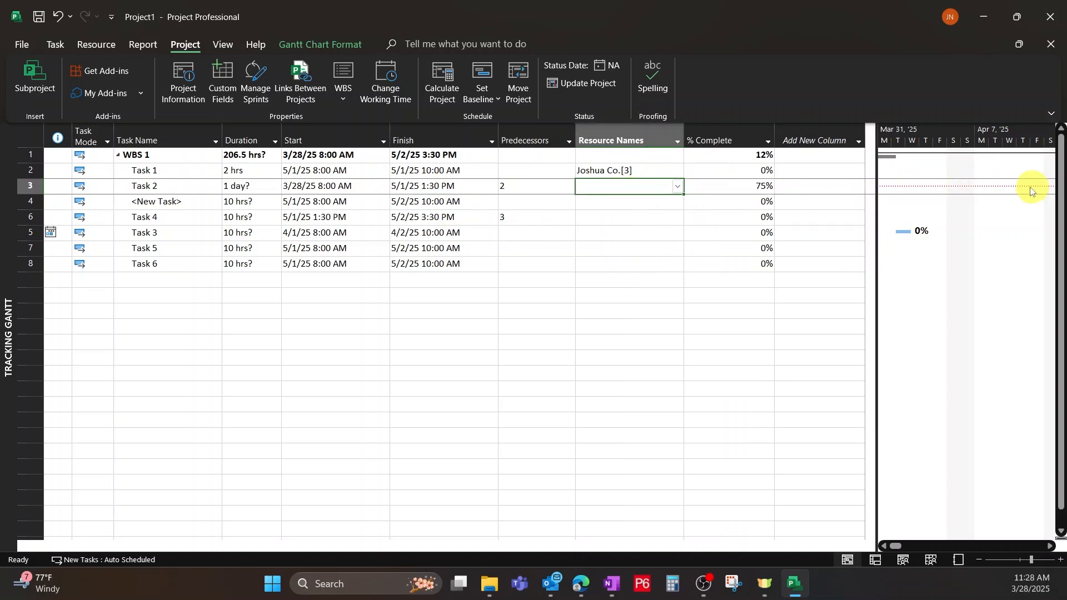
left_click(743, 189)
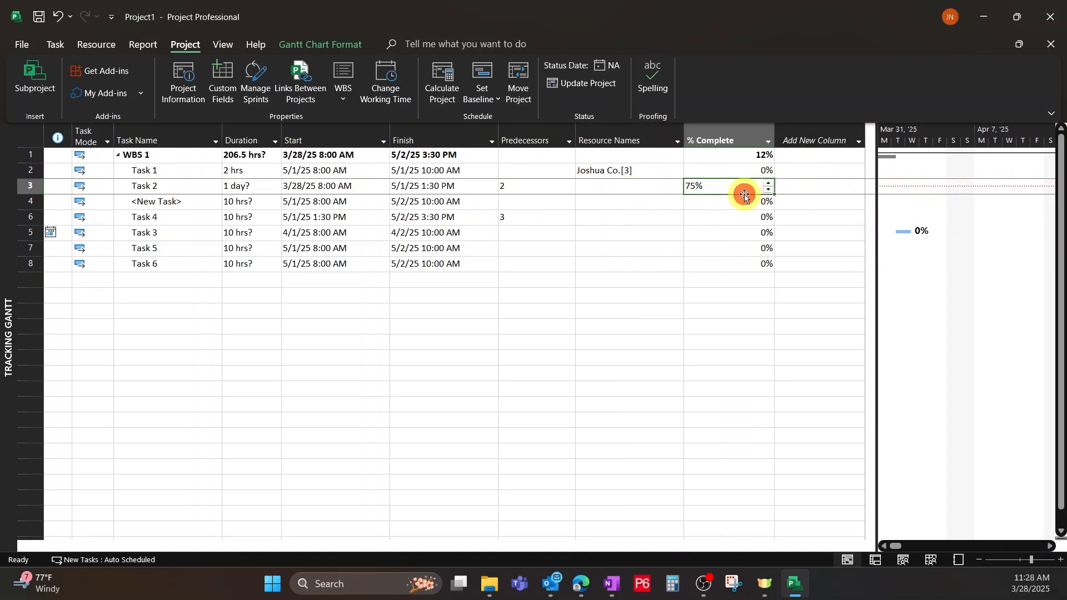
key("Delete")
left_click(735, 265)
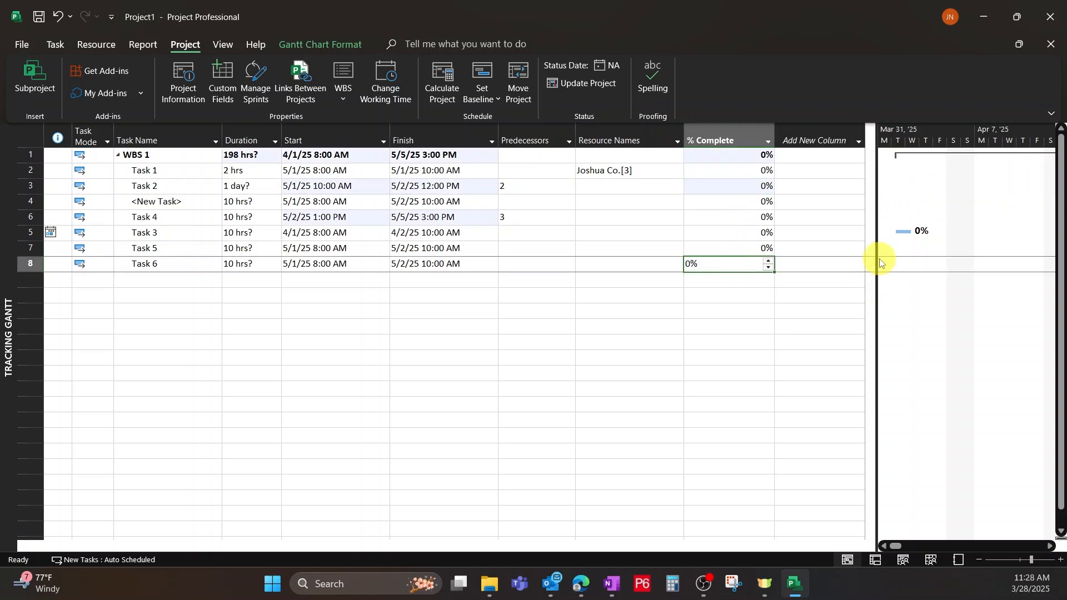
left_click_drag(875, 259, 640, 272)
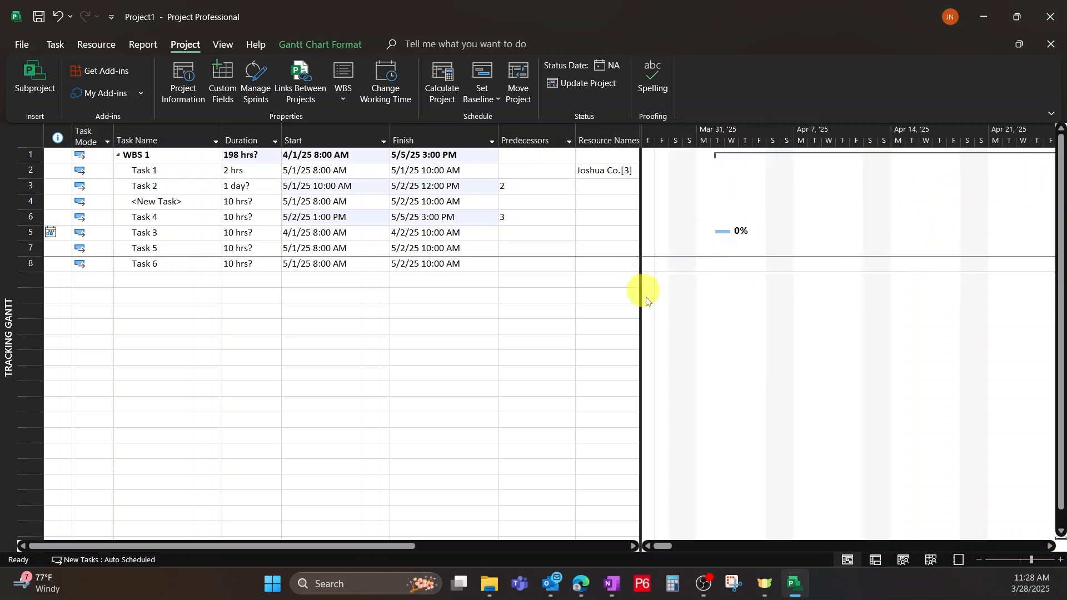
left_click_drag(664, 546, 696, 543)
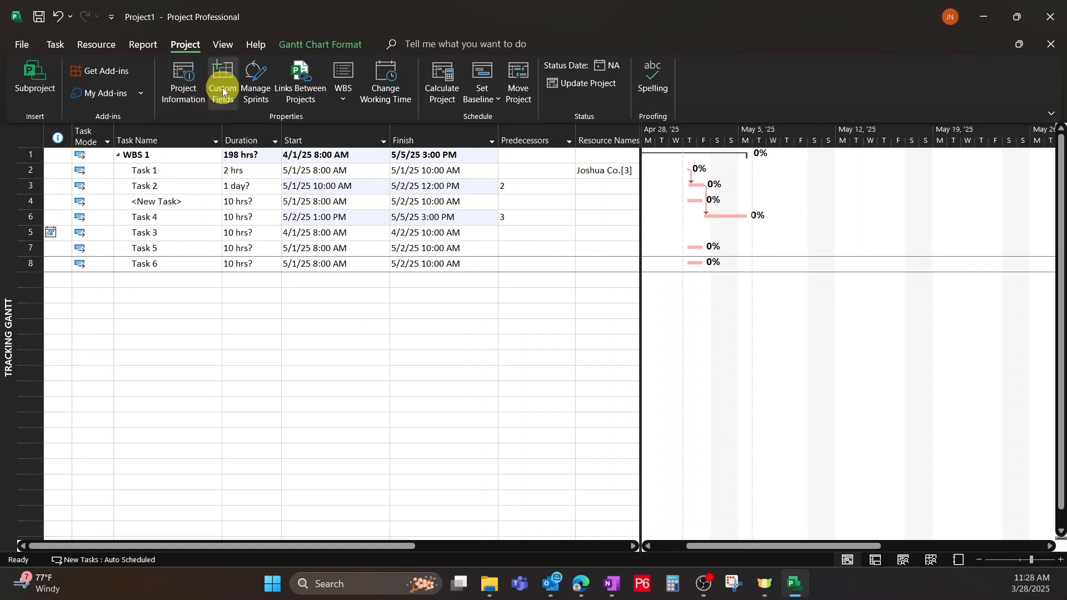
Look over the WBS code commands, and check the Standard calendar's working times for March 3, 8 and 9, 2025.
left_click(349, 86)
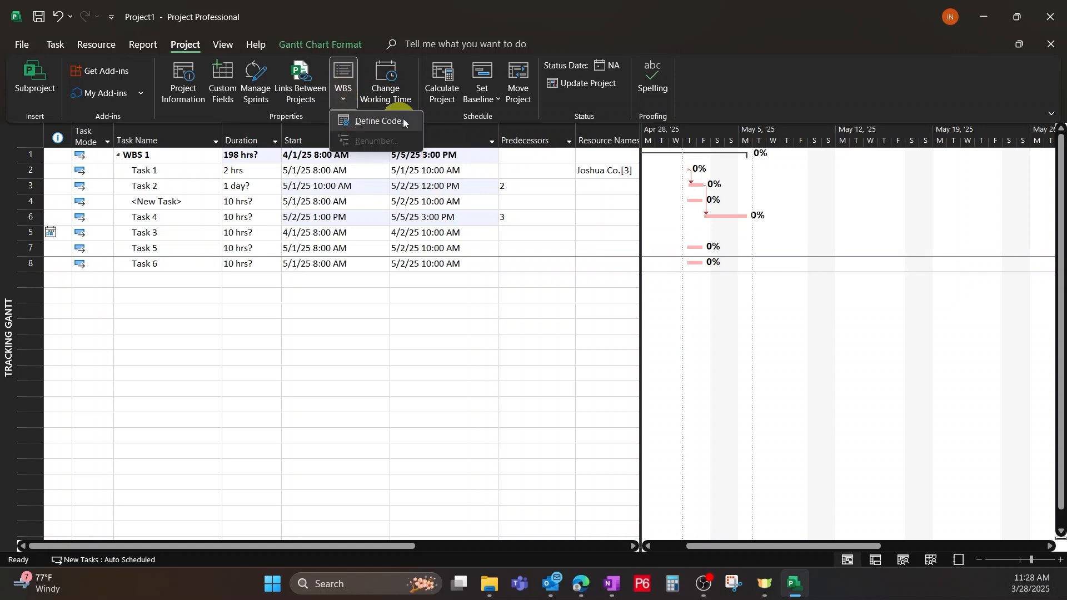
left_click(354, 451)
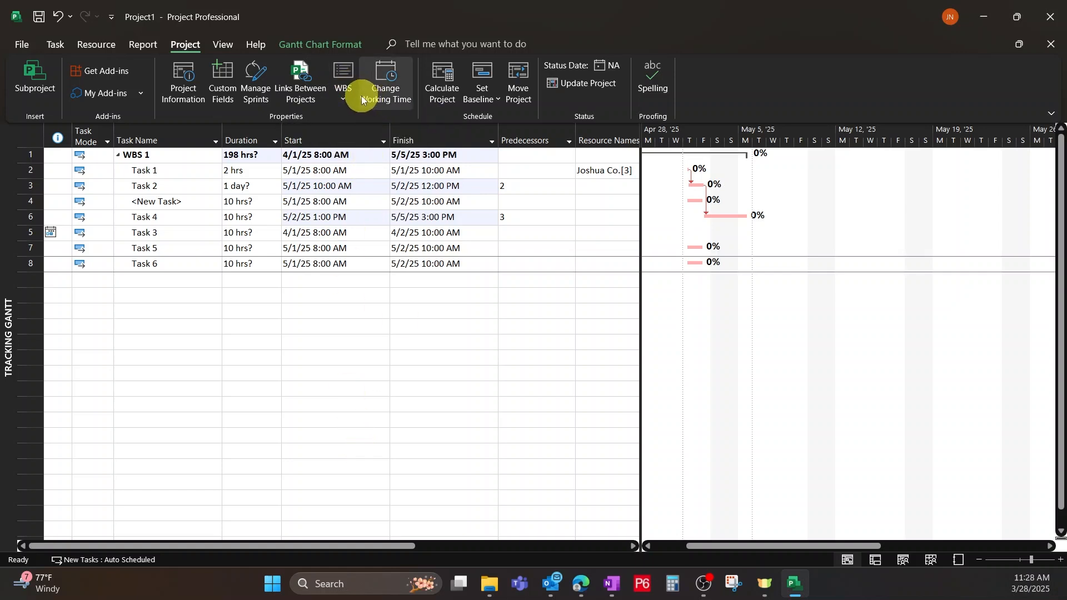
left_click(388, 81)
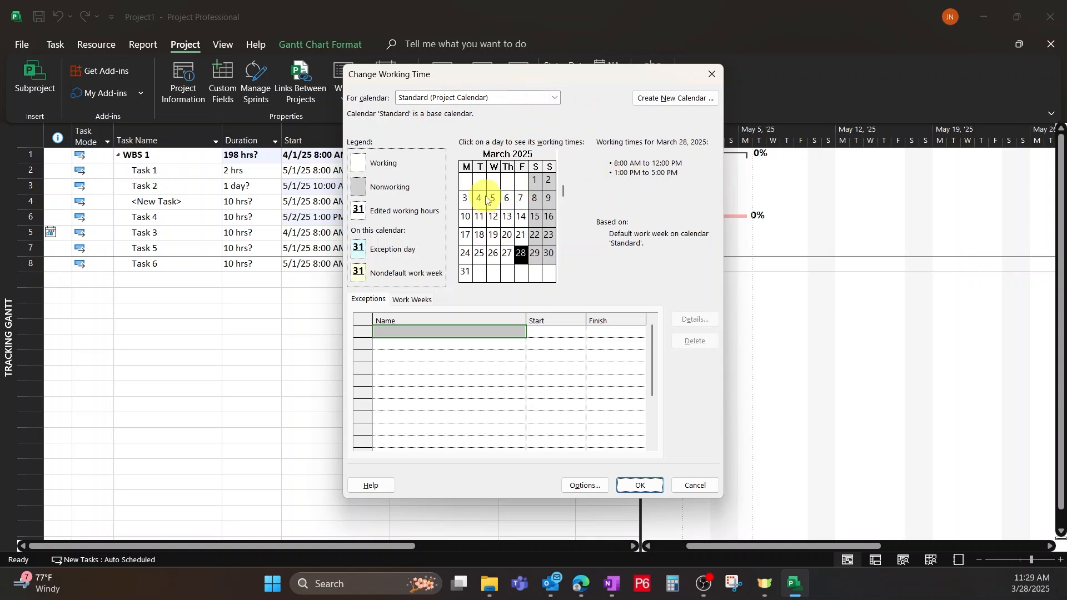
left_click(467, 202)
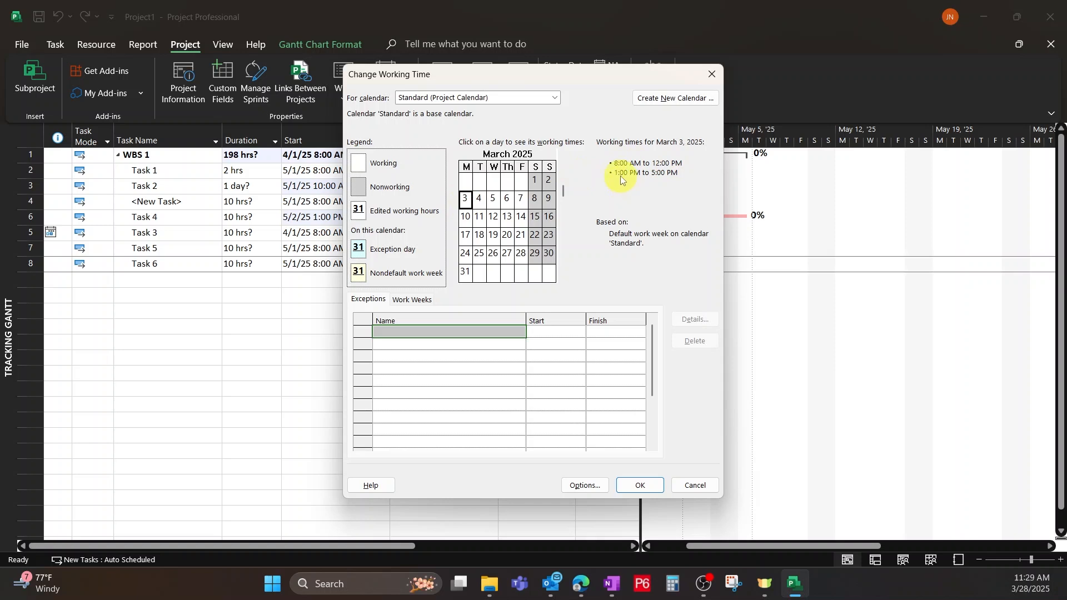
left_click(535, 200)
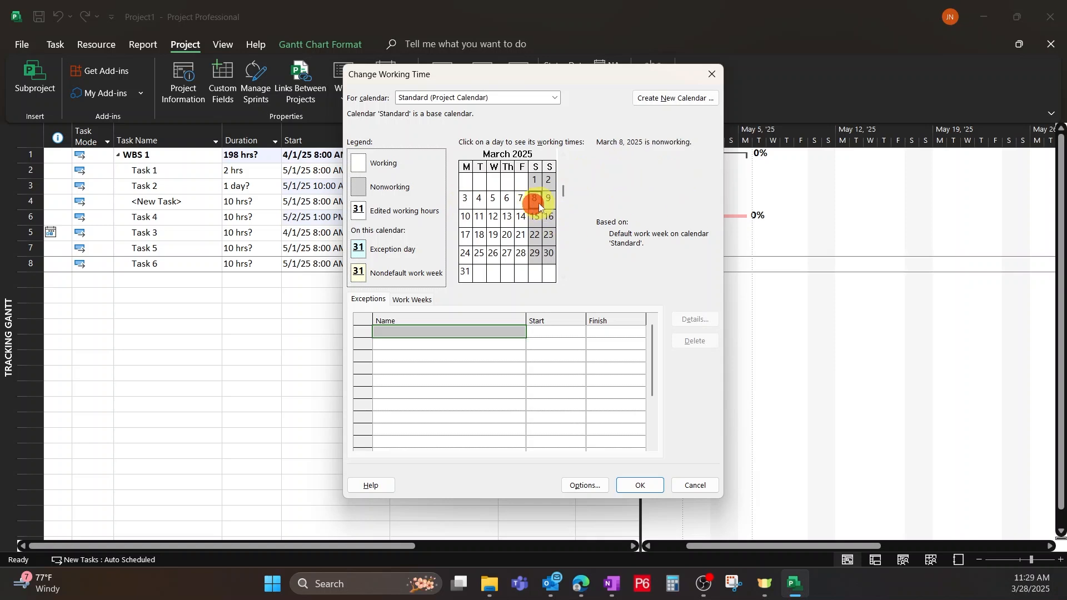
left_click(550, 201)
Set the base calendar of the Joshua Co. resource calendar to 24 Hours.
left_click(548, 98)
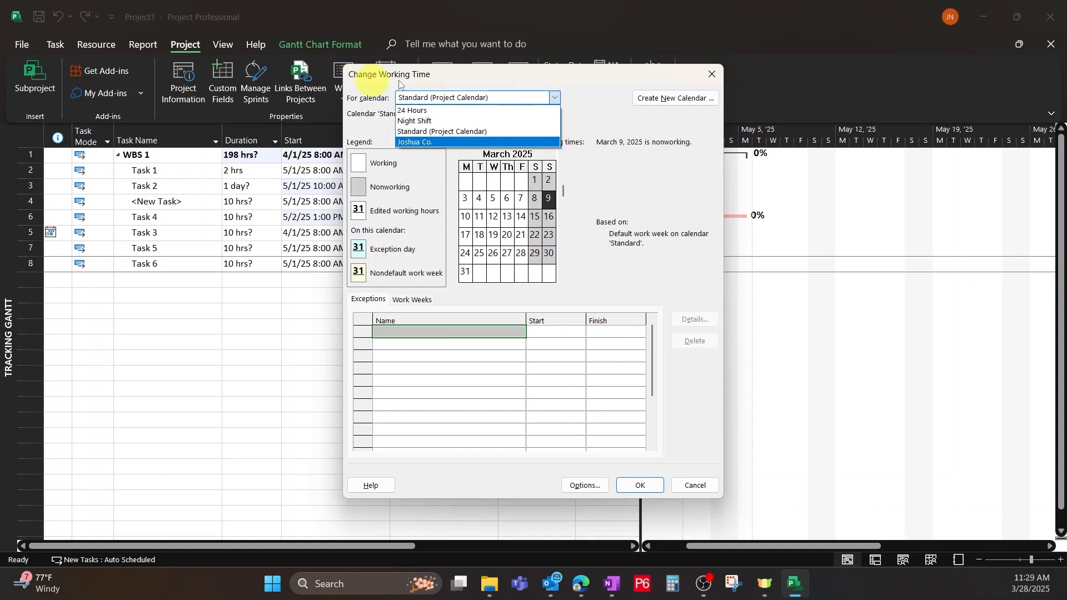
left_click(412, 142)
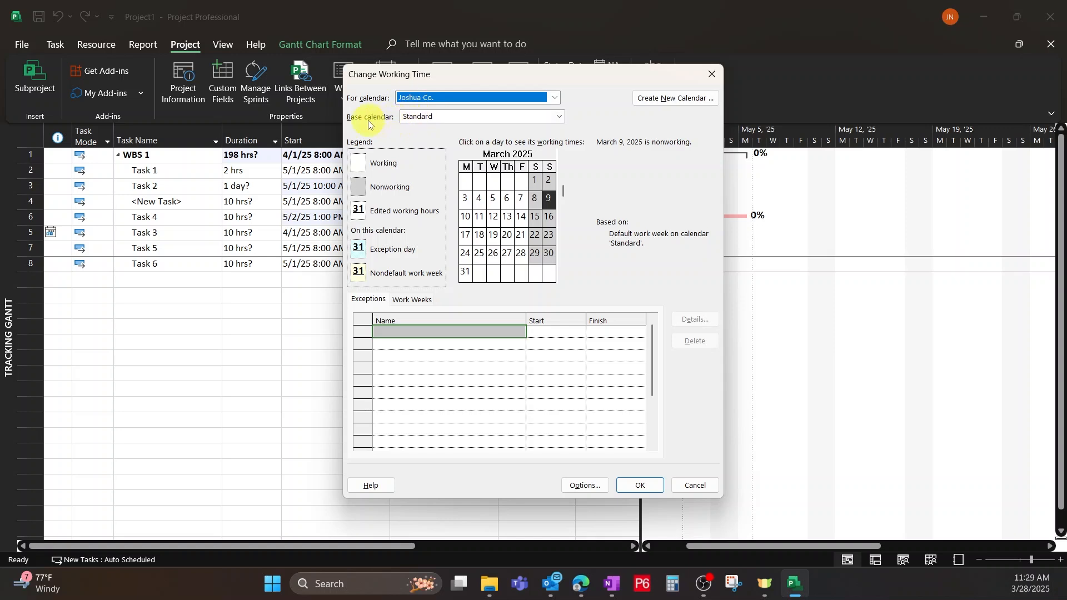
left_click(559, 121)
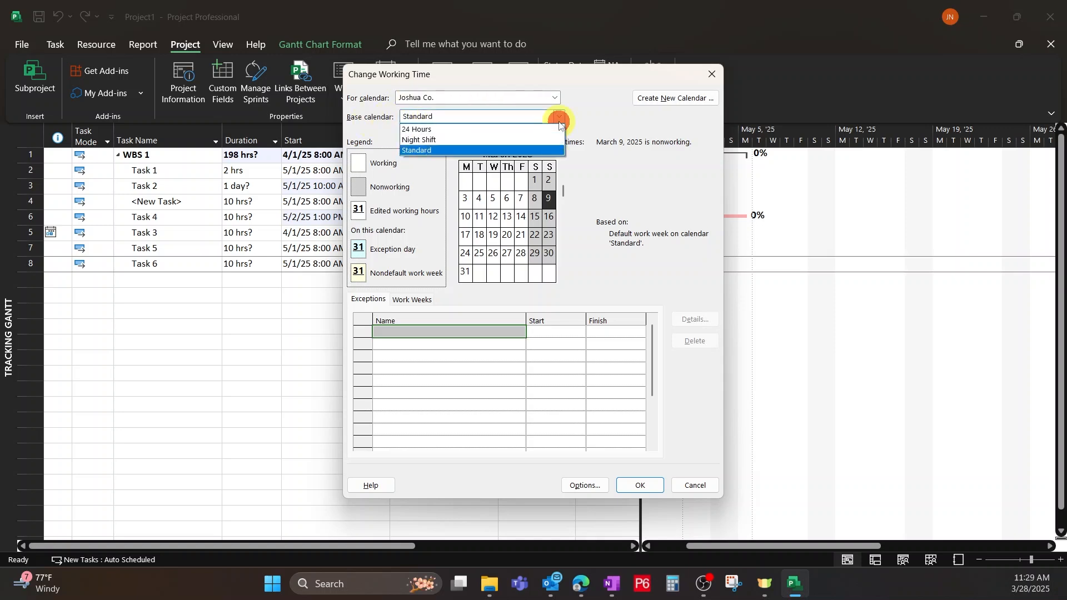
left_click(473, 129)
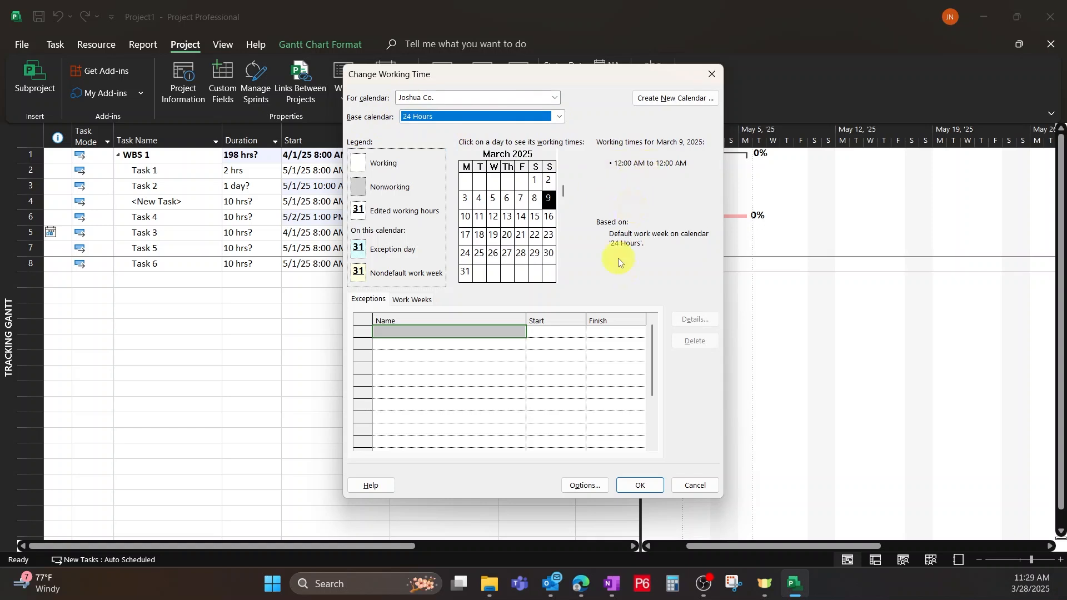
left_click(639, 485)
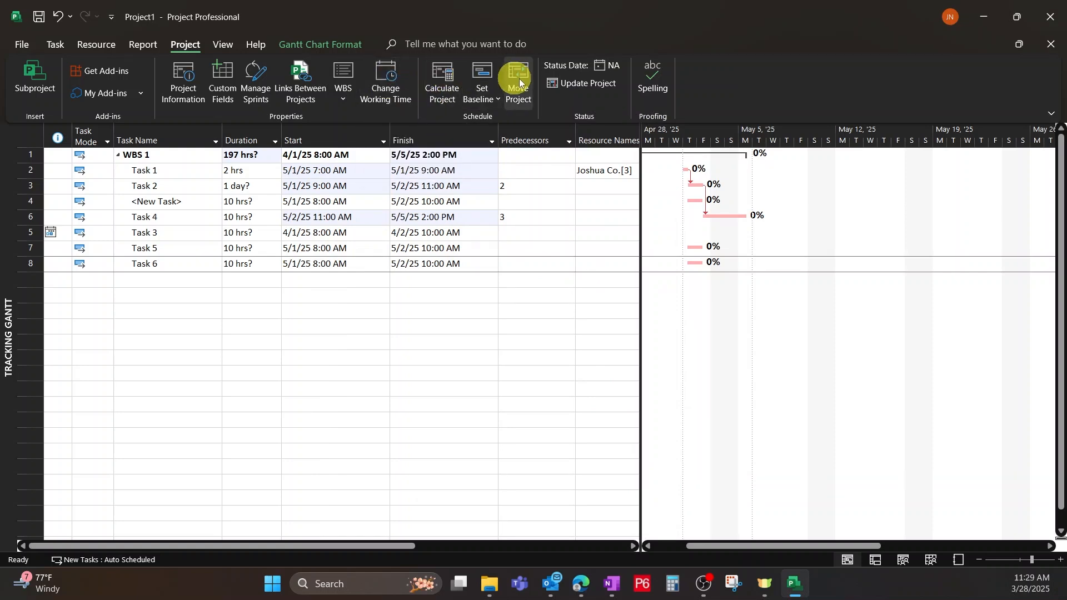
Recalculate the project and set the default Baseline for the entire project.
left_click(442, 92)
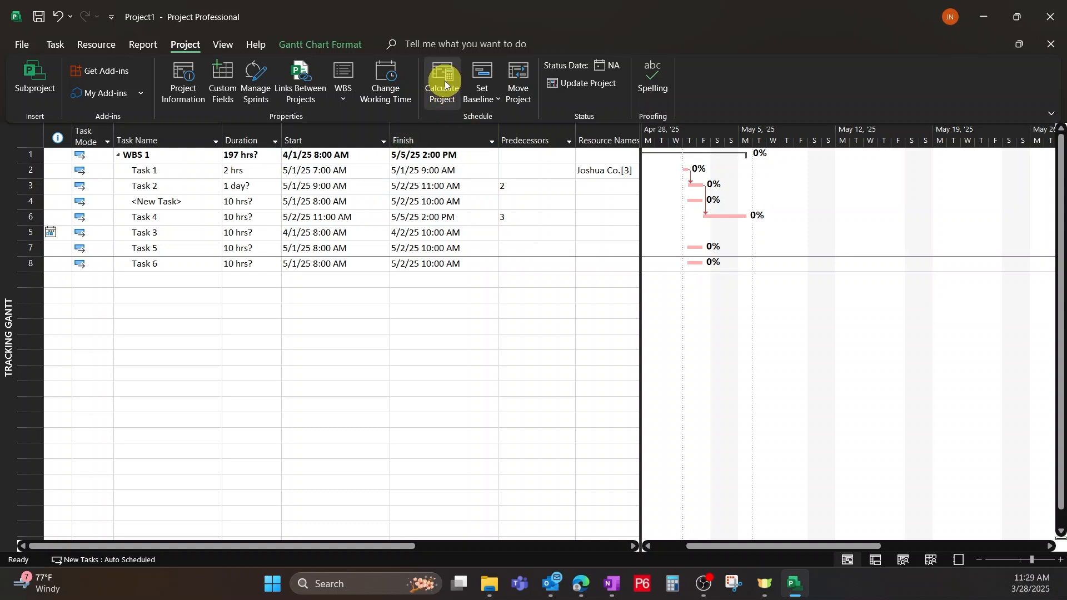
left_click(486, 104)
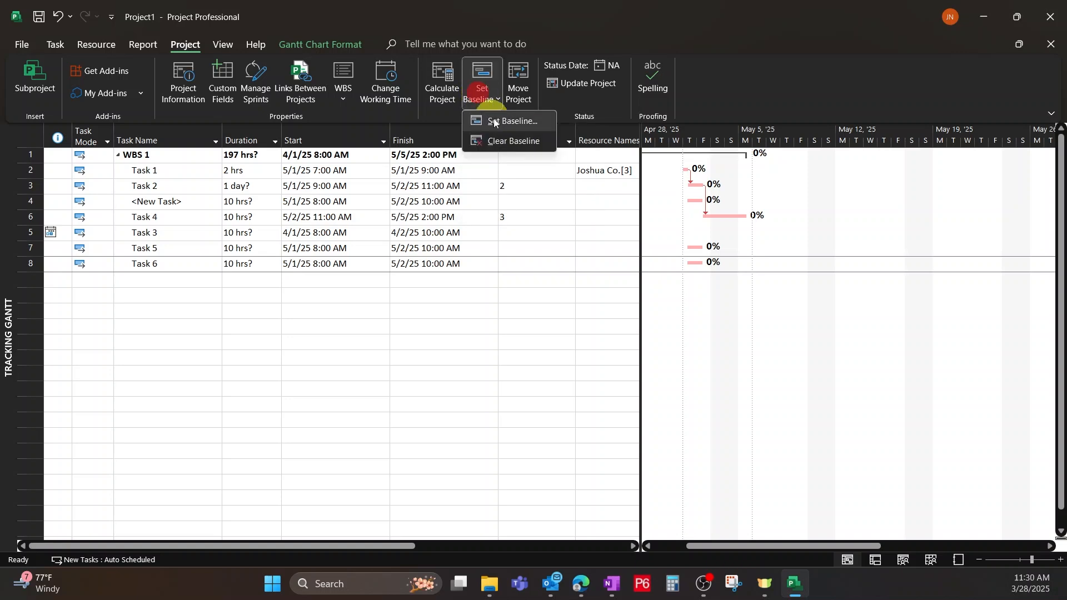
left_click(518, 122)
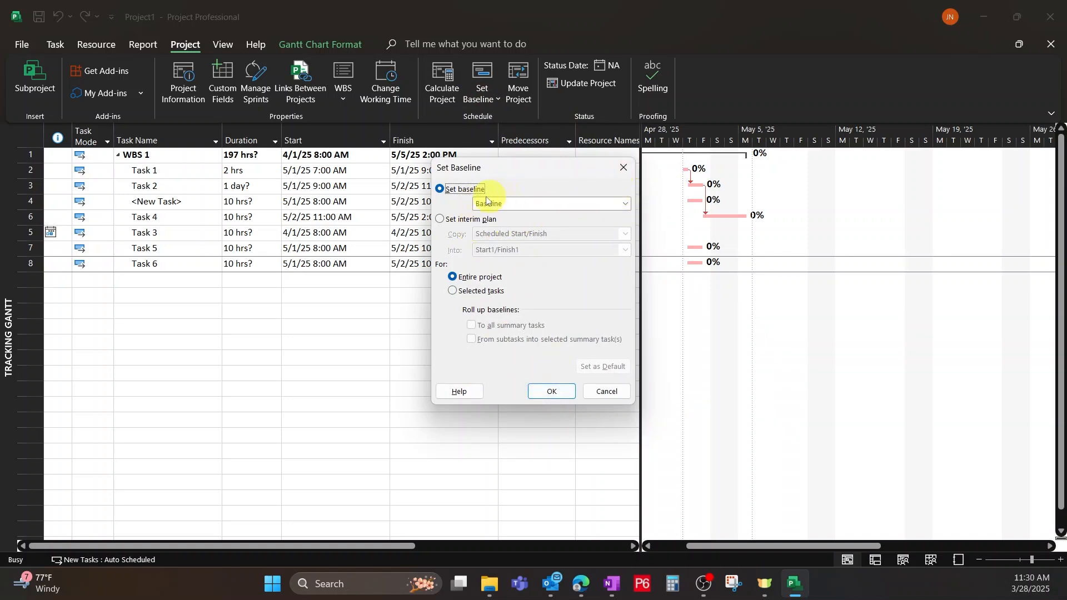
left_click(542, 392)
left_click(467, 309)
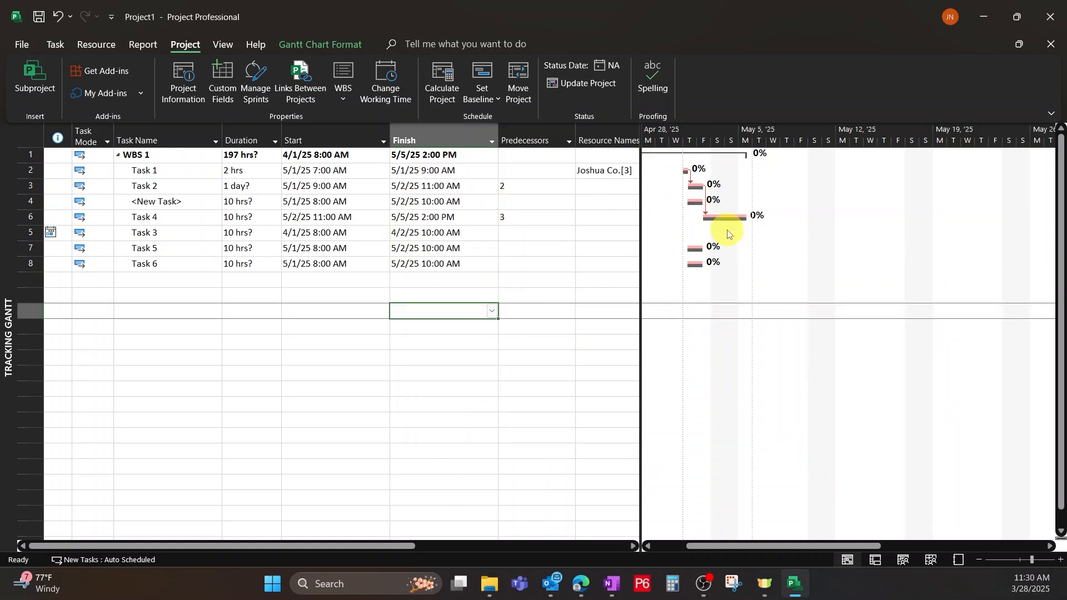
mouse_move(705, 215)
left_mouse_down()
mouse_move(712, 230)
mouse_move(726, 214)
left_mouse_up()
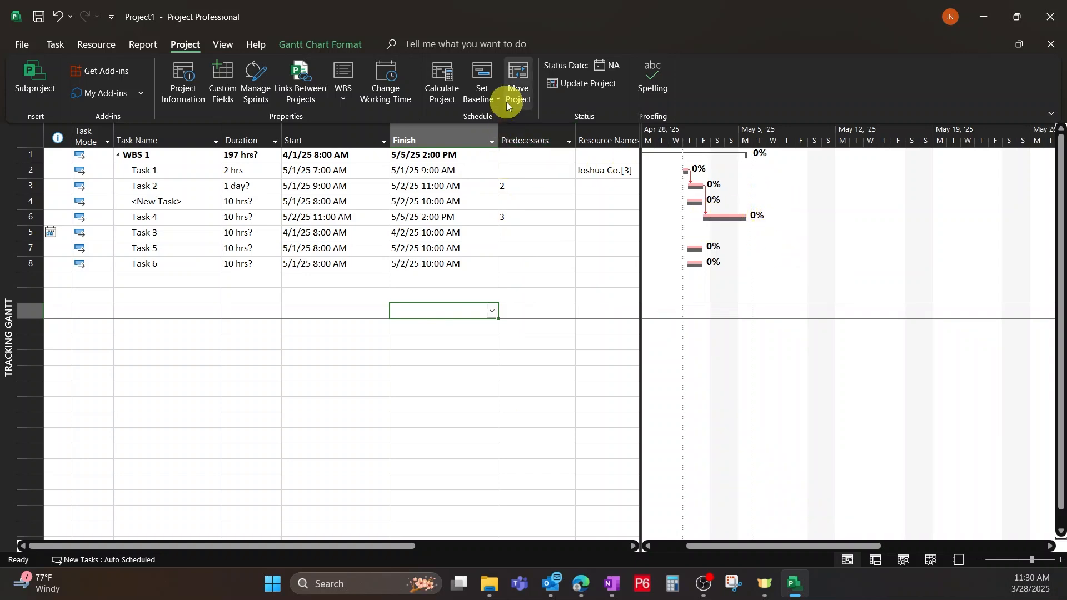
Run a spelling check on the whole project.
left_click(656, 76)
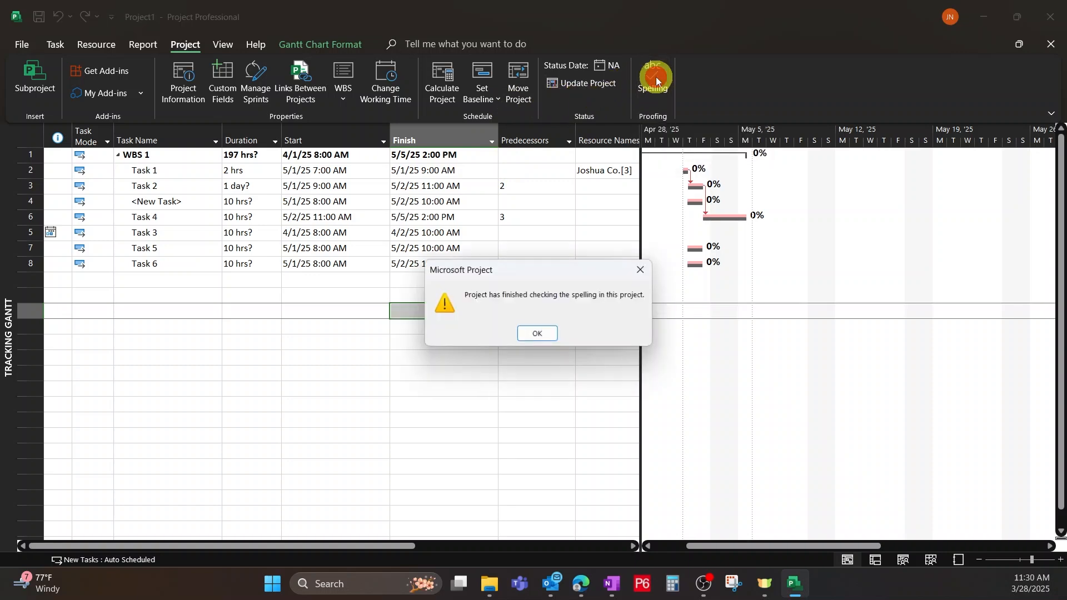
left_click(530, 334)
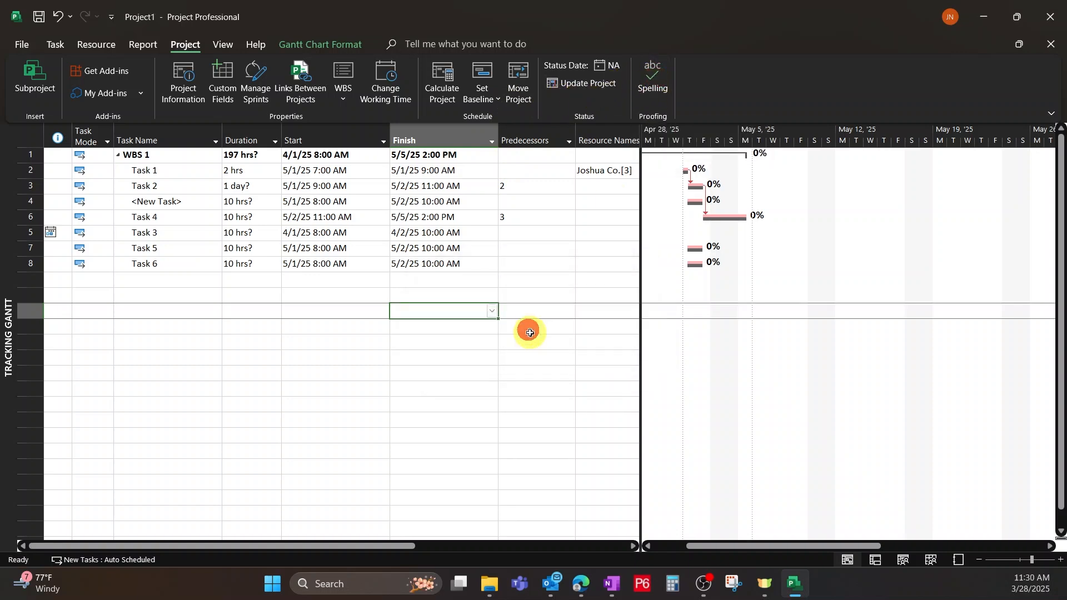
Switch the project from the Tracking Gantt to the Gantt Chart view.
left_click(218, 45)
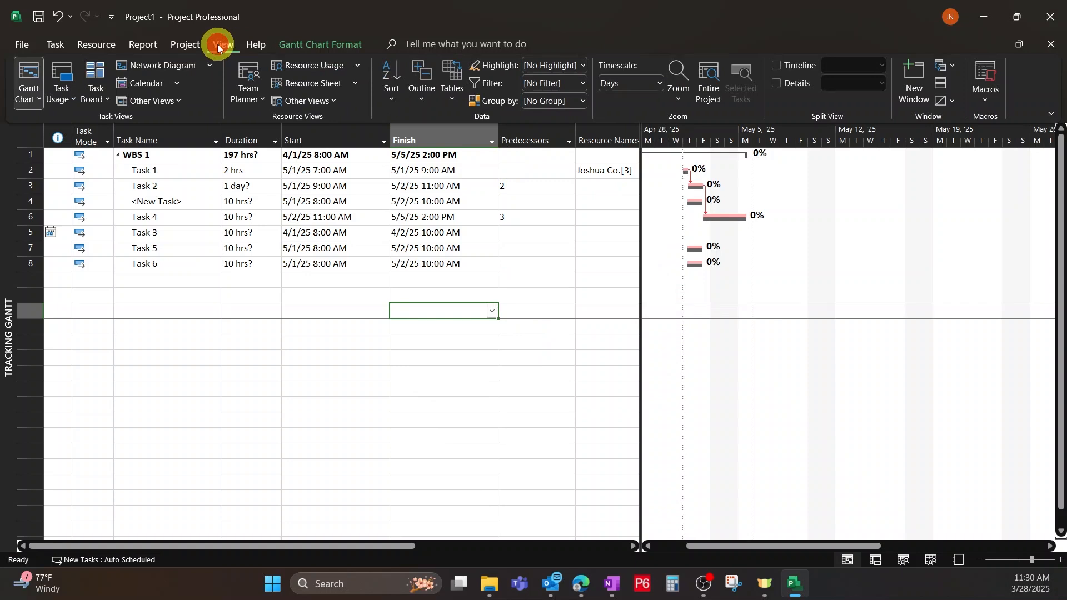
left_click(23, 98)
left_click(48, 143)
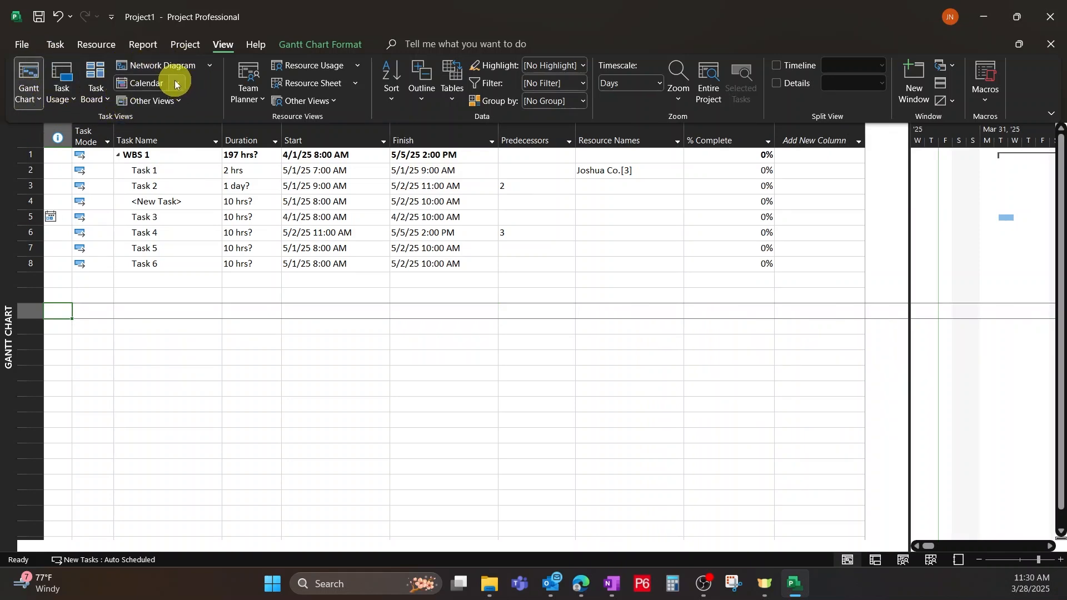
View the project in the Calendar view, return to the Gantt Chart, and look over the list of views available under Team Planner.
left_click(138, 85)
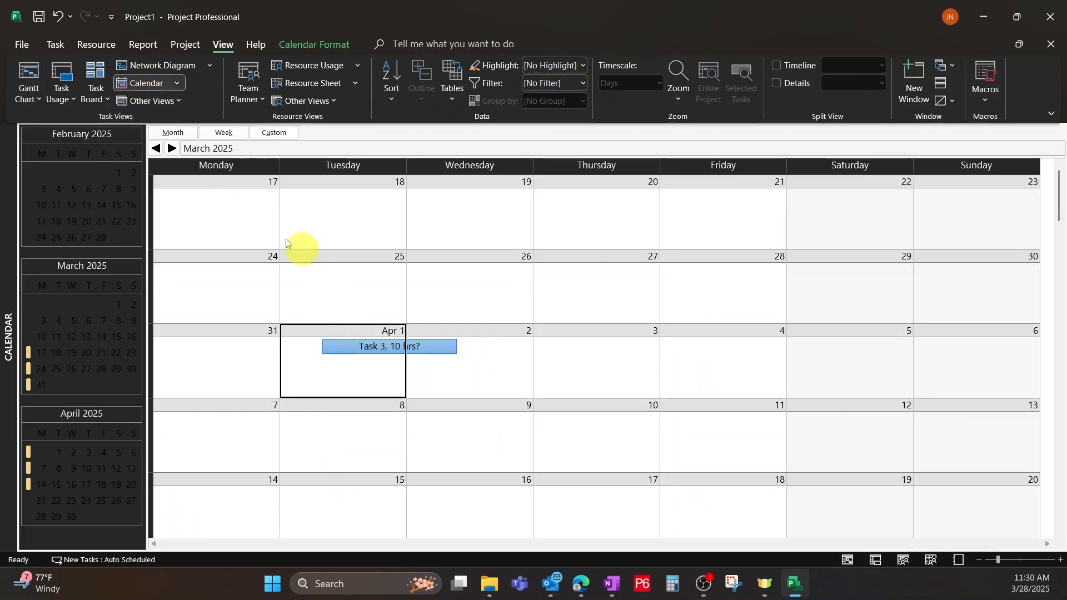
left_click(32, 73)
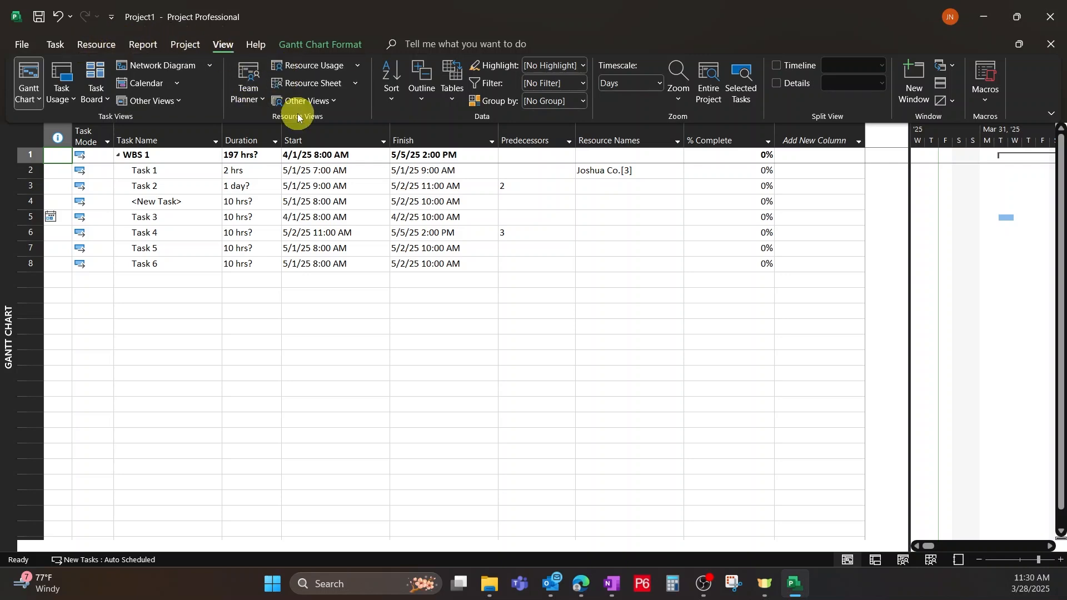
left_click(85, 45)
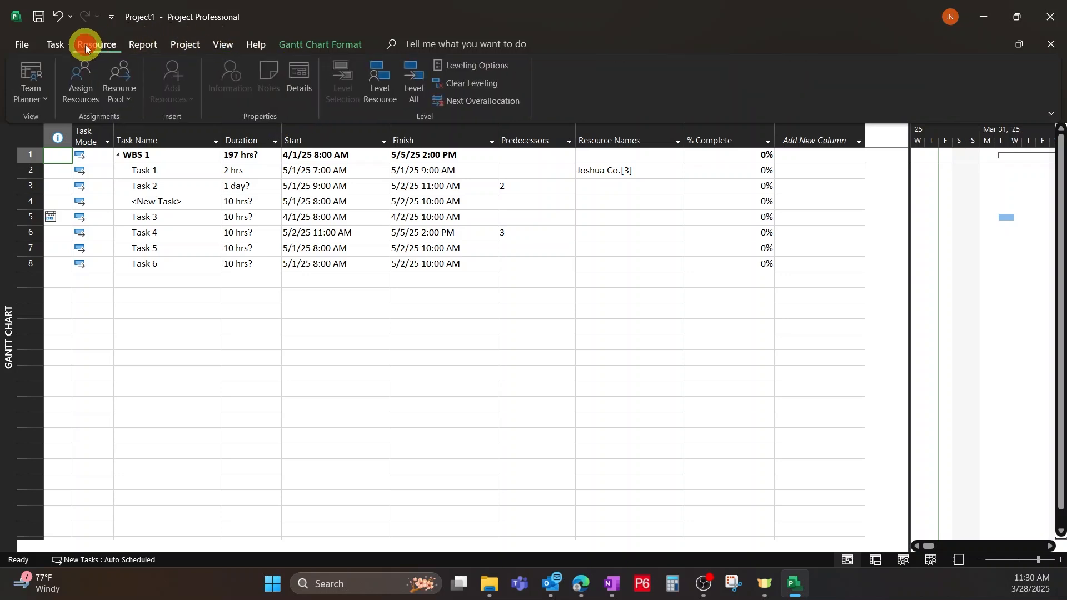
left_click(29, 101)
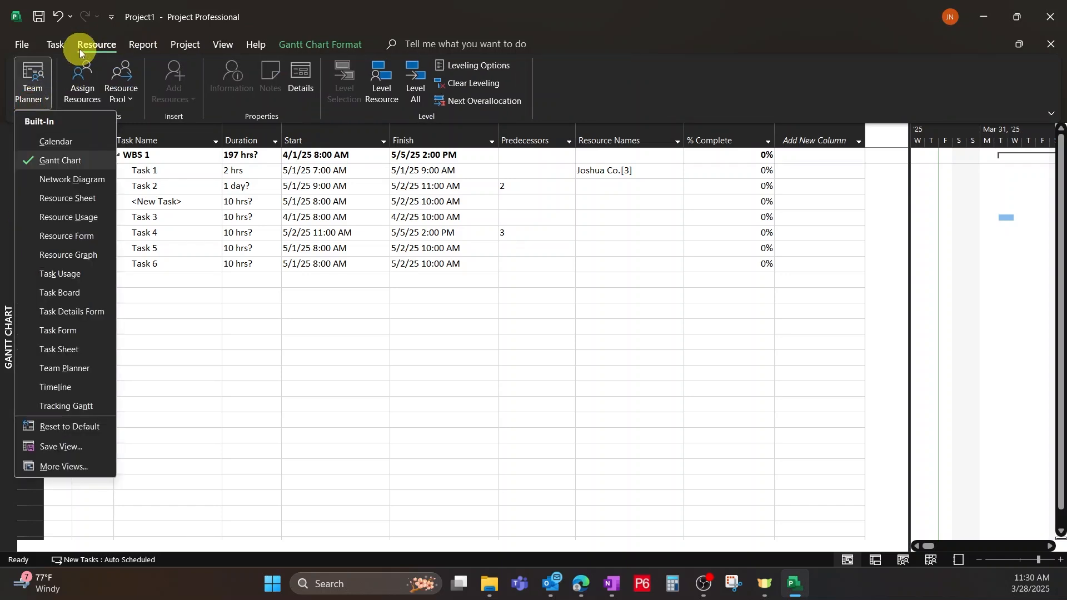
left_click(224, 45)
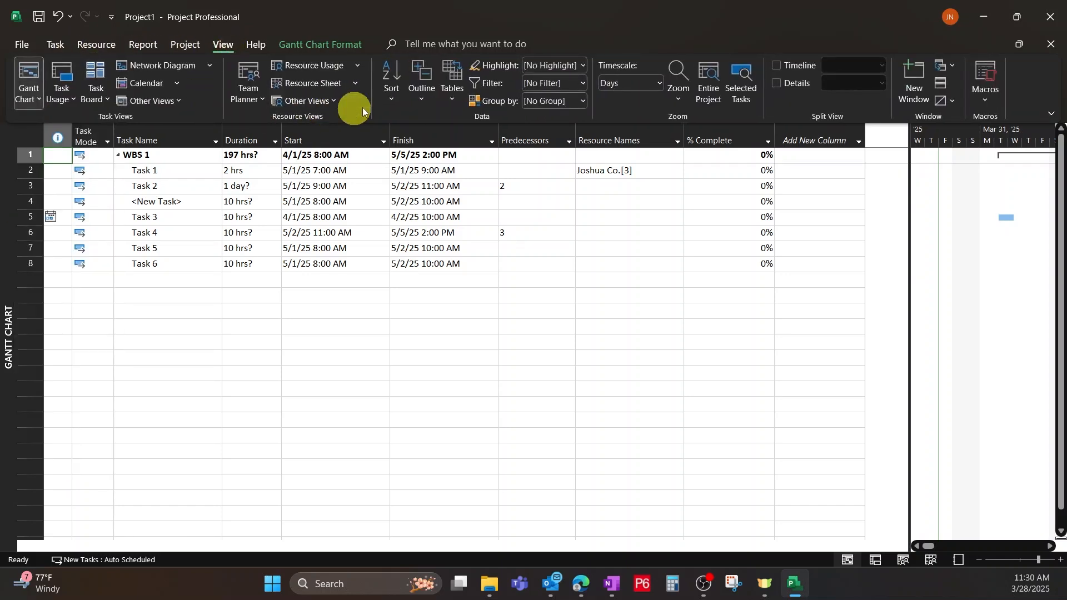
Collapse the task outline to Level 1, and expand the WBS 1 summary task again.
left_click(440, 124)
left_click(428, 95)
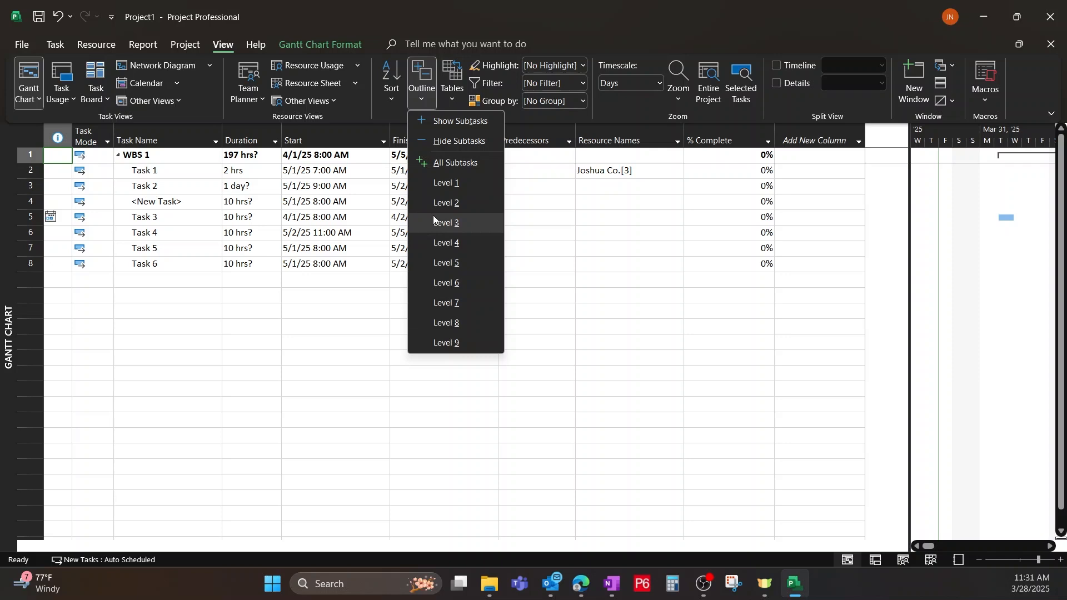
left_click(437, 185)
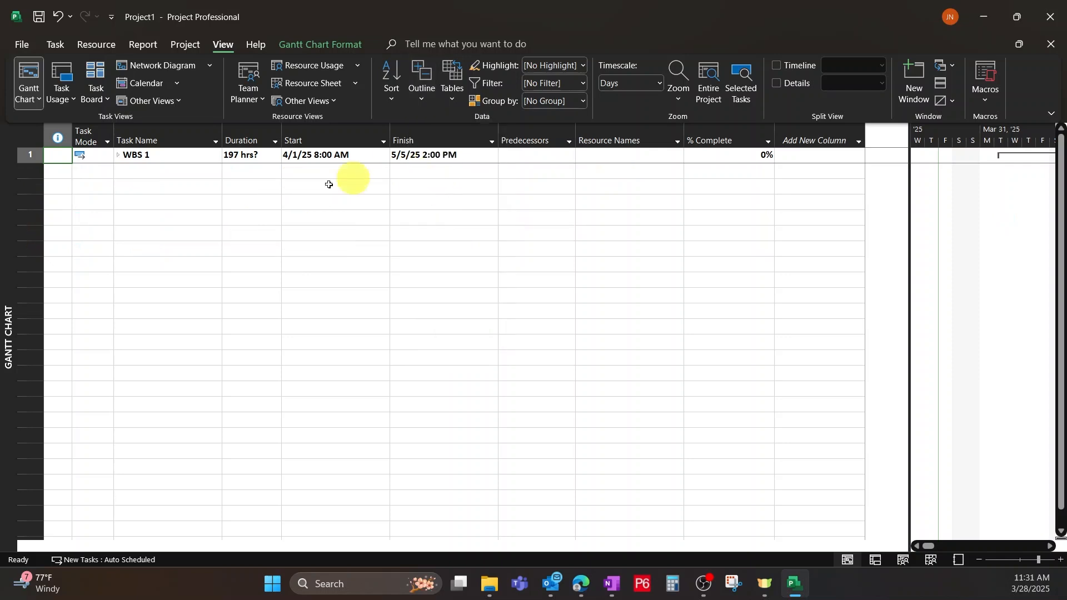
left_click(156, 155)
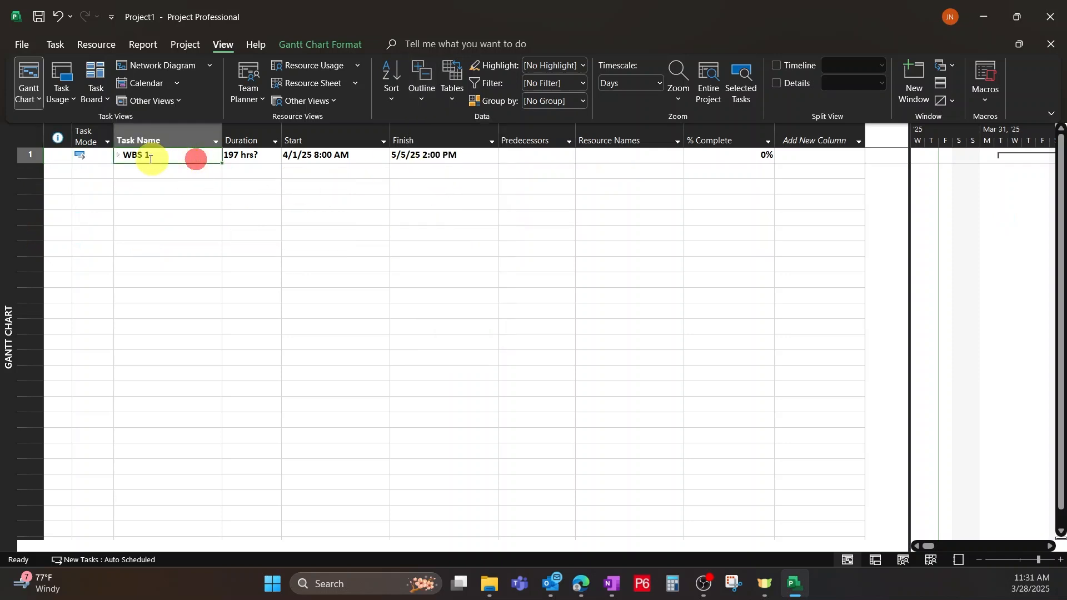
left_click(118, 156)
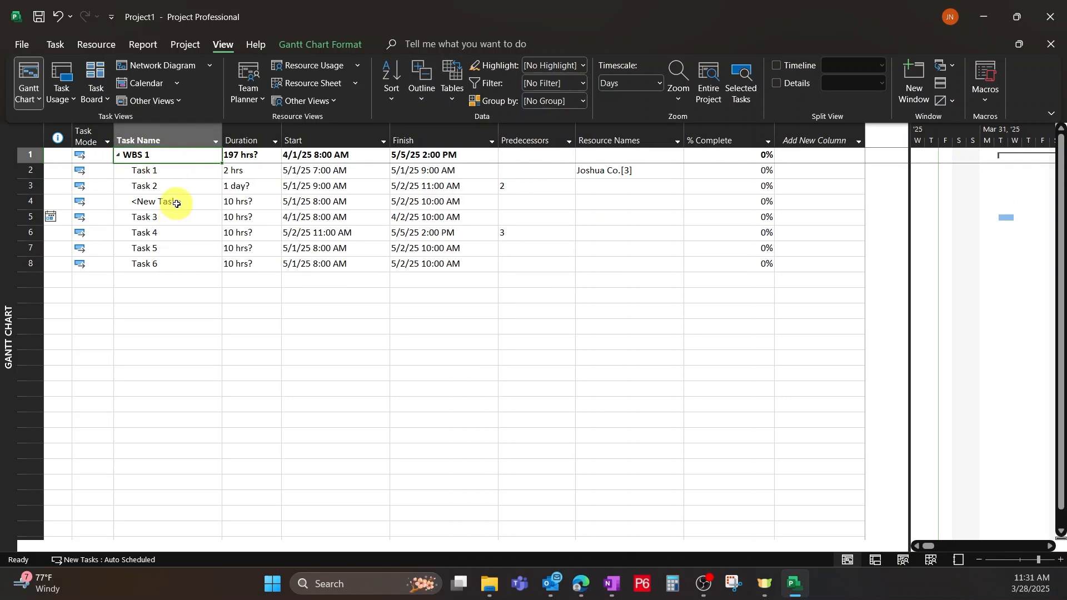
Rename the <New Task> entry in row 4 as Task 7.
left_click(139, 202)
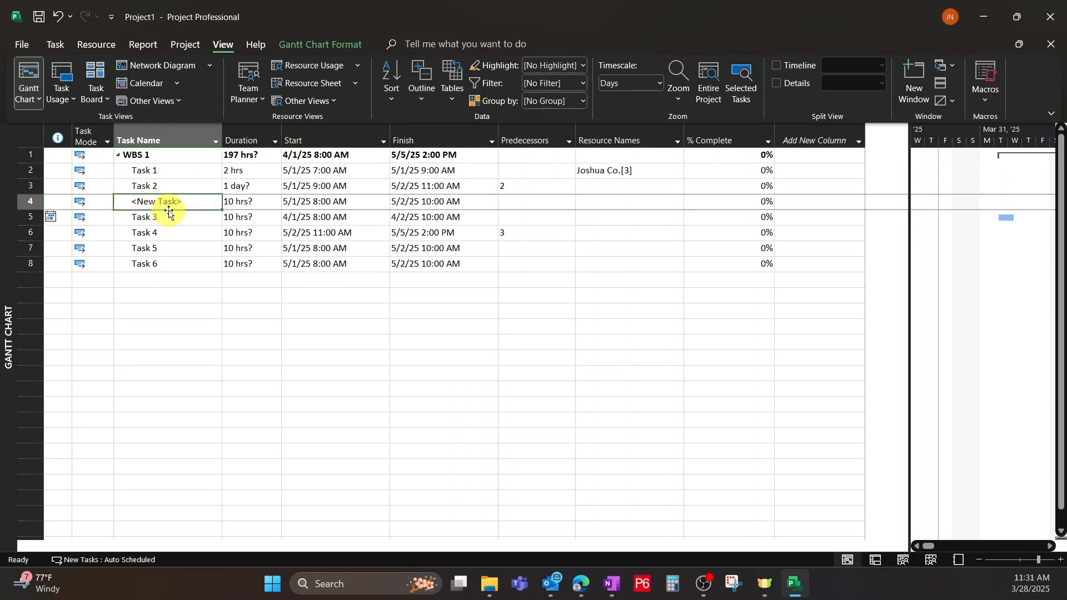
type("TA")
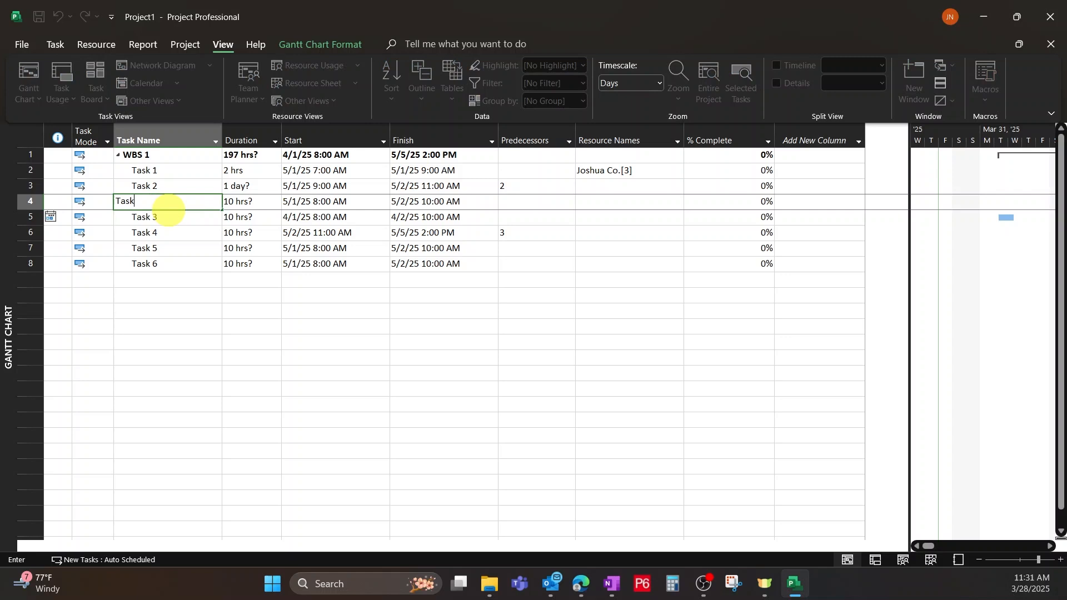
type("sk 7")
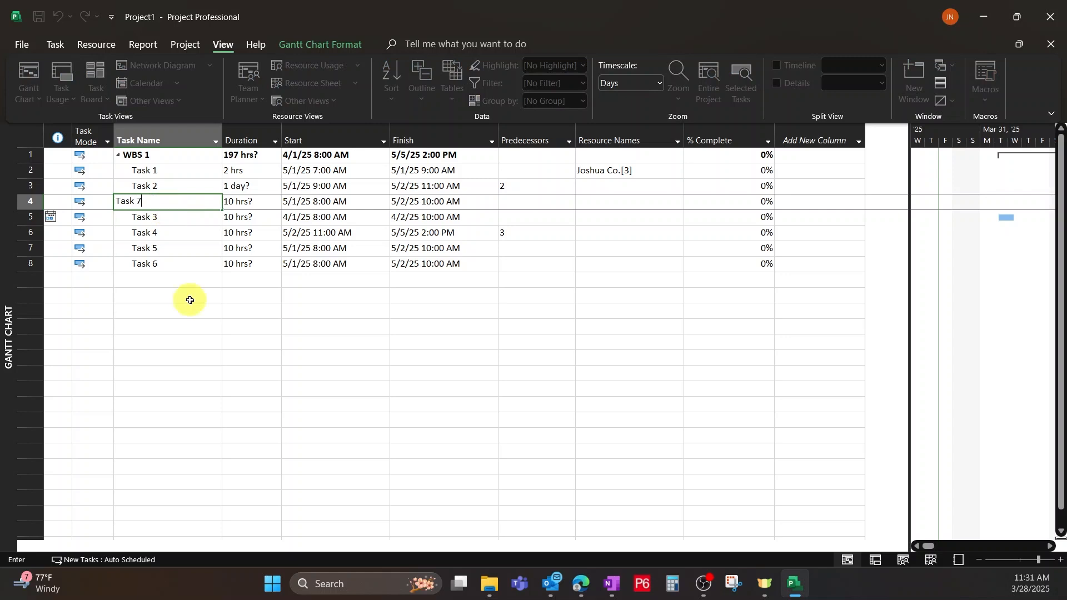
left_click(191, 311)
Add two entries named WBS 2 and WBS 2.1 directly below Task 6.
left_click(163, 281)
key("BackSpace")
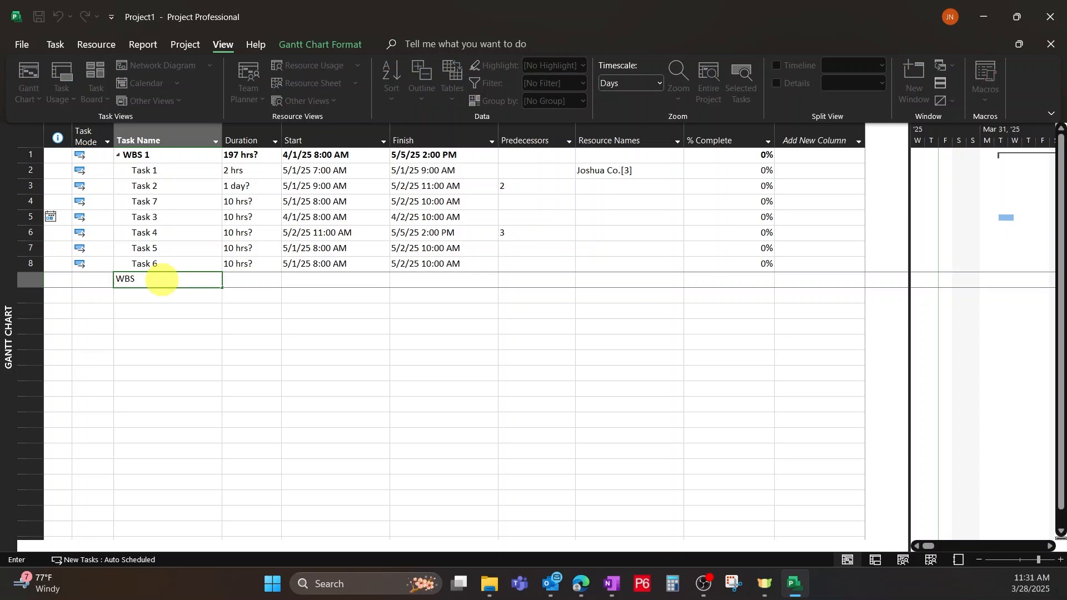
left_click(131, 307)
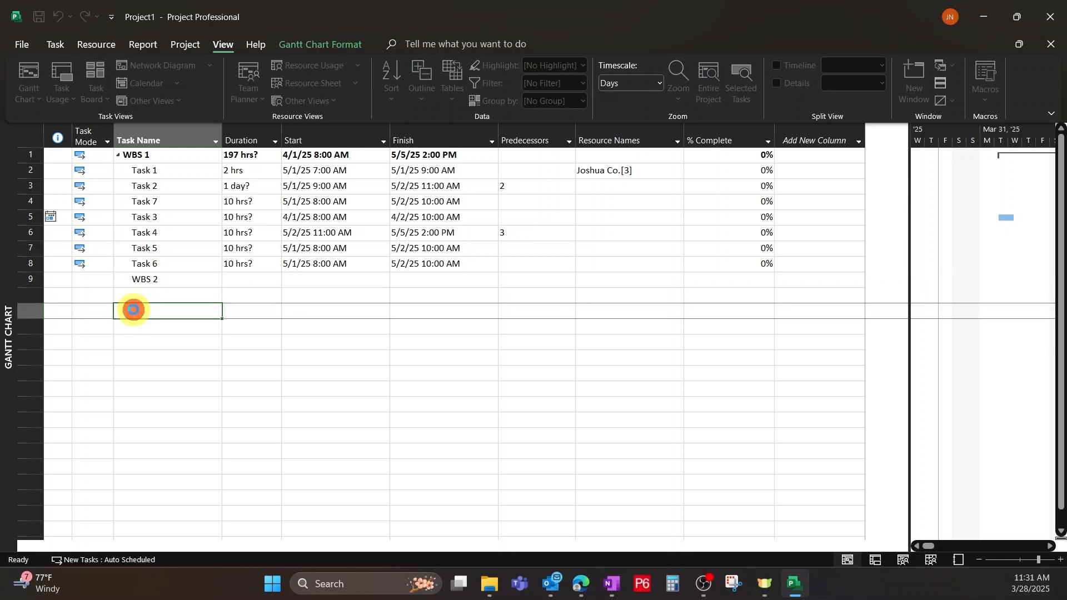
left_click(176, 298)
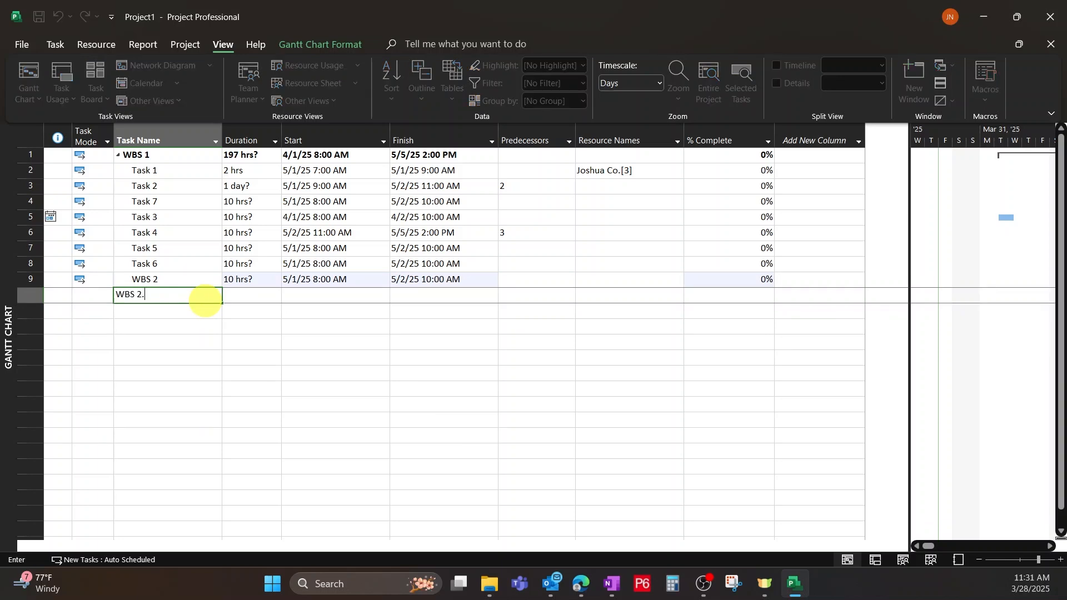
left_click(232, 383)
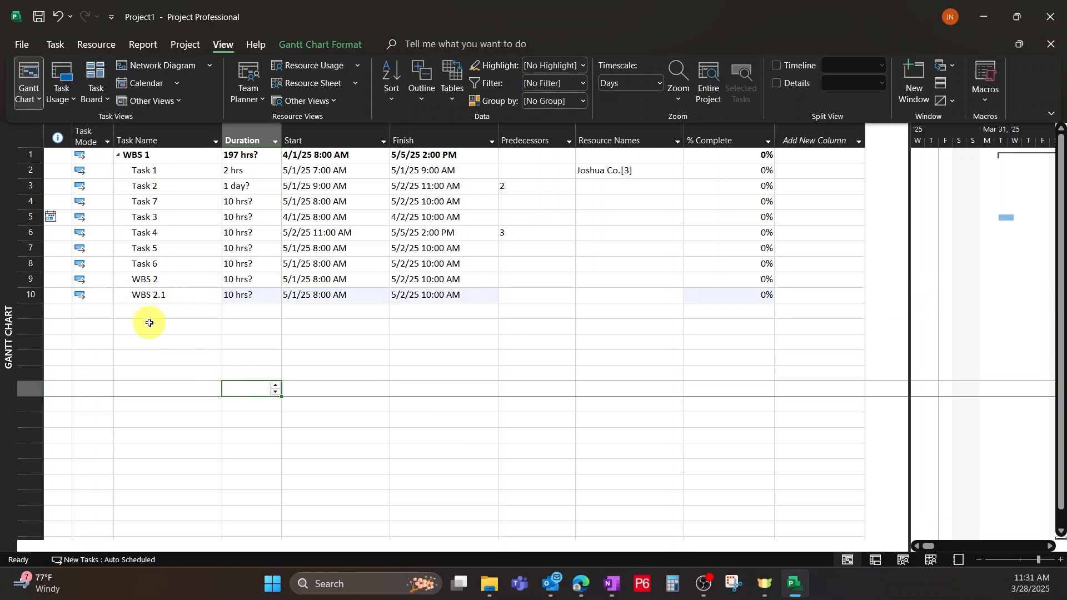
Add an entry named WBS 2.2 in row 12, leaving one blank row below WBS 2.1.
left_click(149, 325)
type("WBS 2")
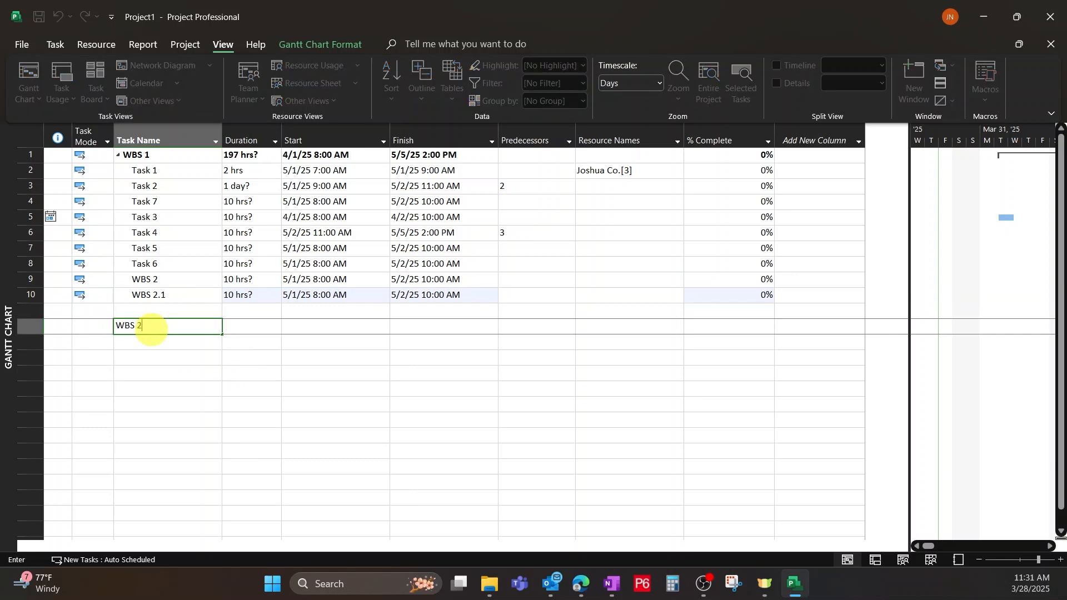
type(".2")
left_click(194, 414)
Enter Task 8 in the blank row between WBS 2.1 and WBS 2.2, and add Task 9 below WBS 2.2.
left_click(168, 321)
key("Insert")
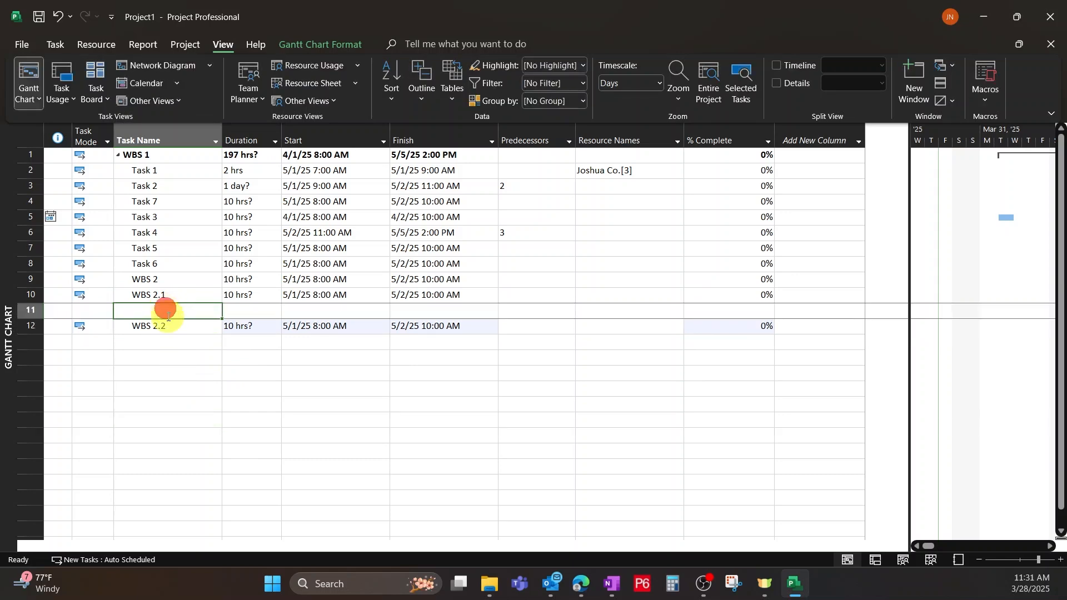
type("Task")
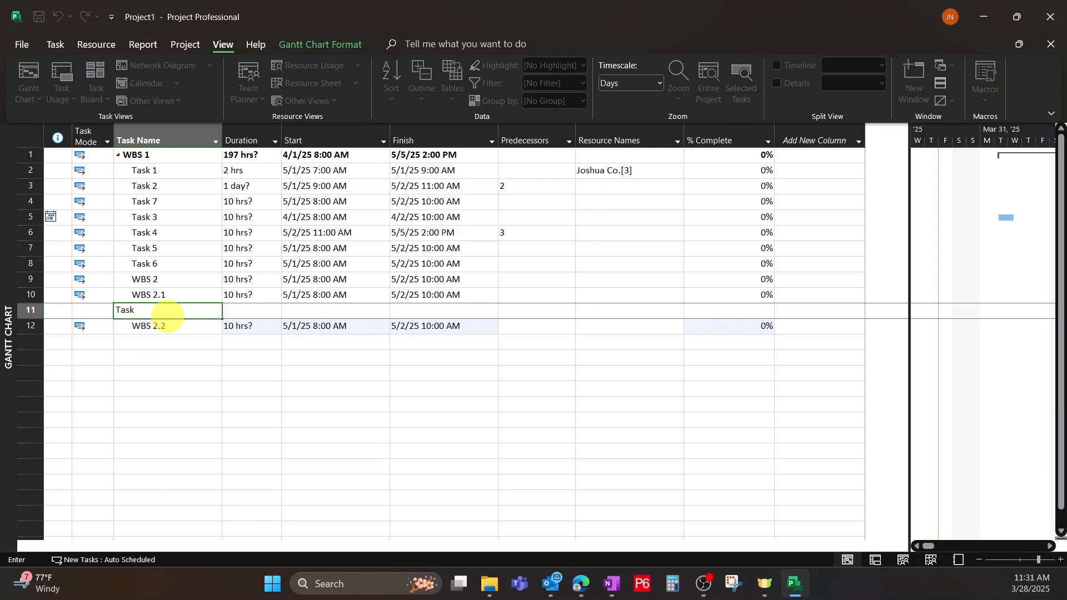
type("8")
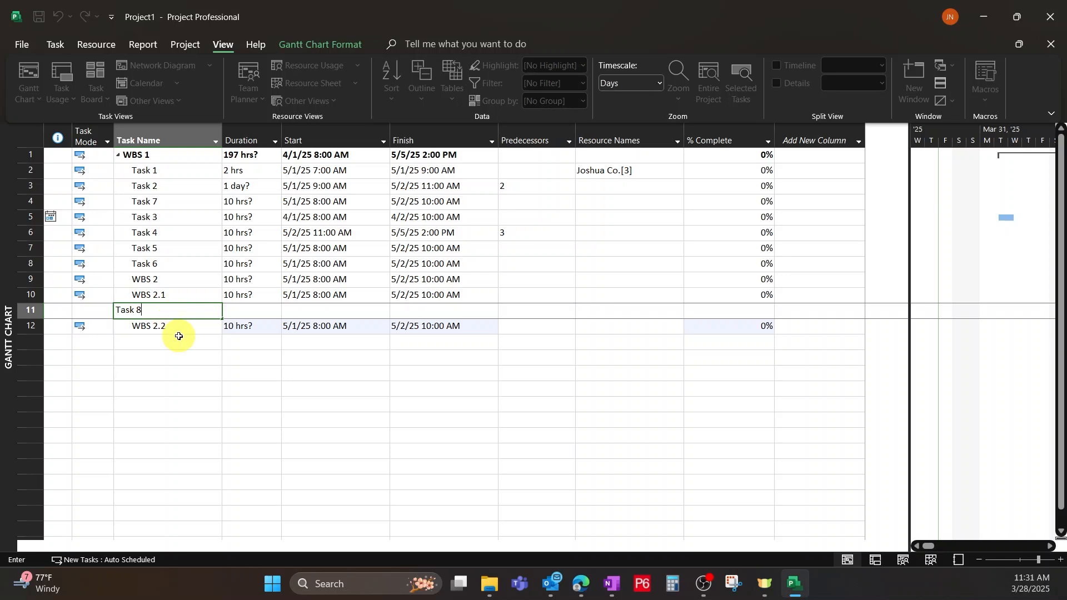
left_click(188, 373)
left_click(173, 343)
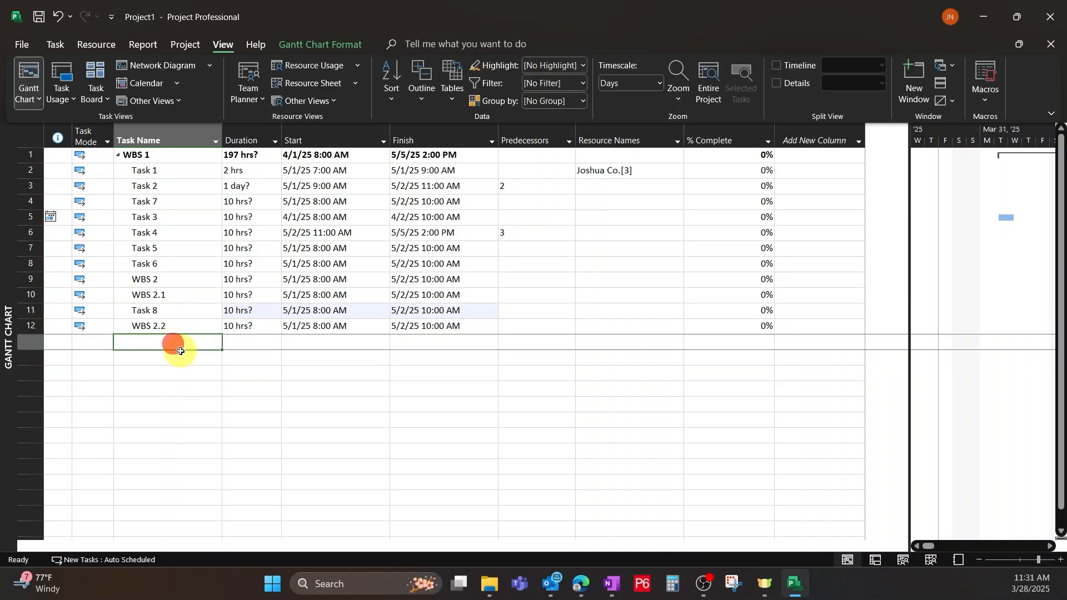
type("Task")
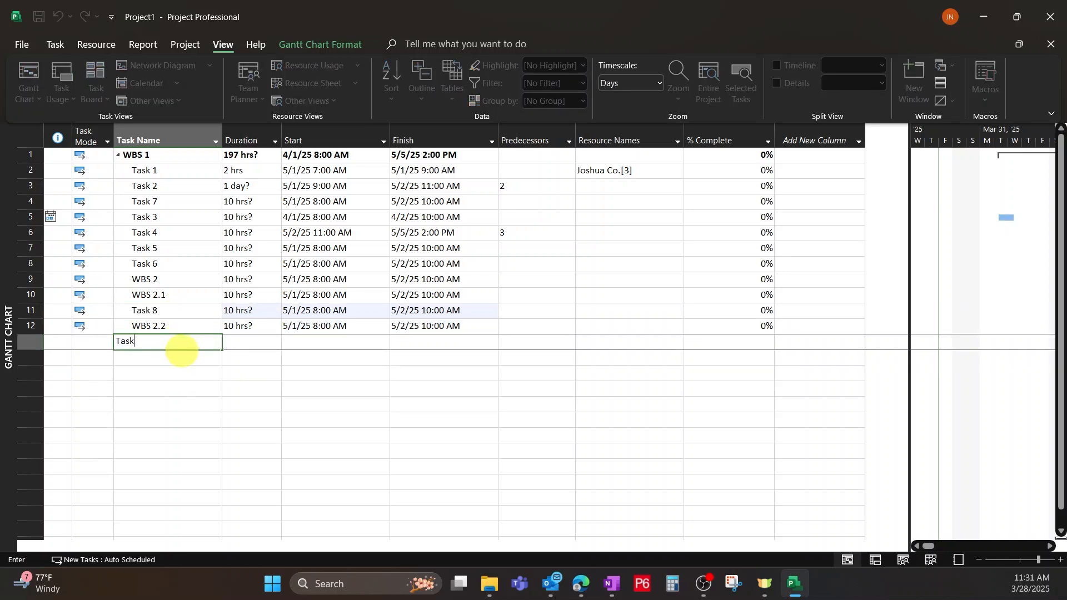
type(" 9")
left_click(172, 421)
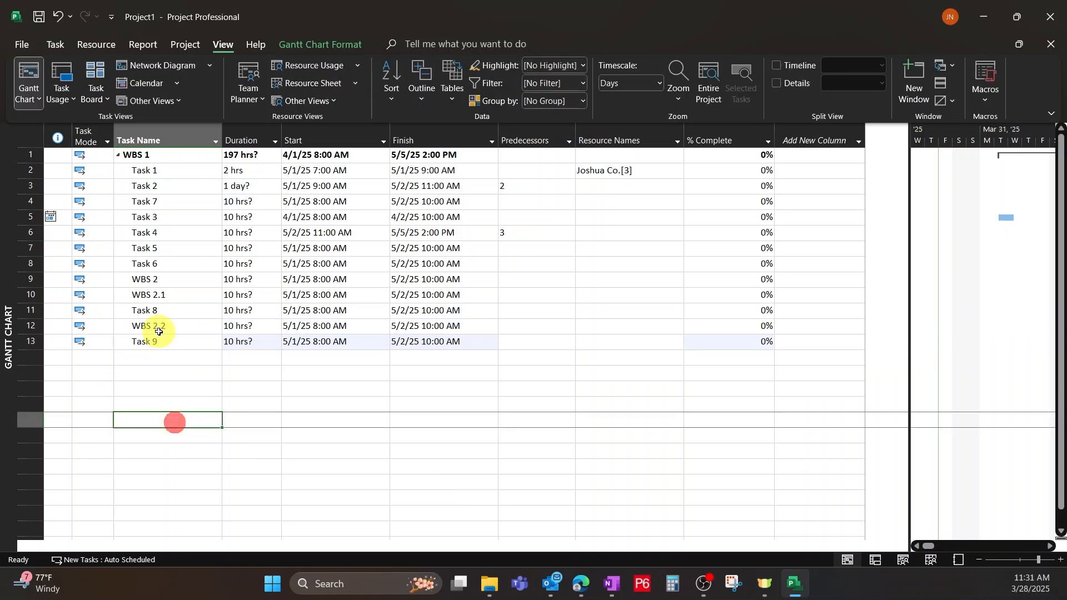
Indent WBS 2.1, Task 8, WBS 2.2 and Task 9 one level so they become subtasks of WBS 2.
left_click(149, 296)
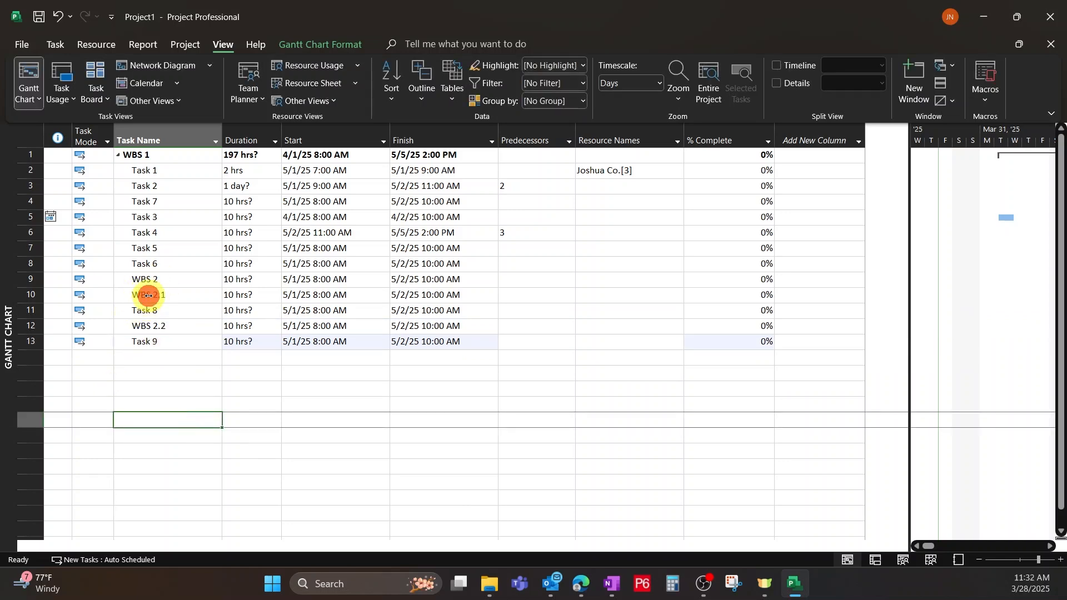
left_click(26, 297)
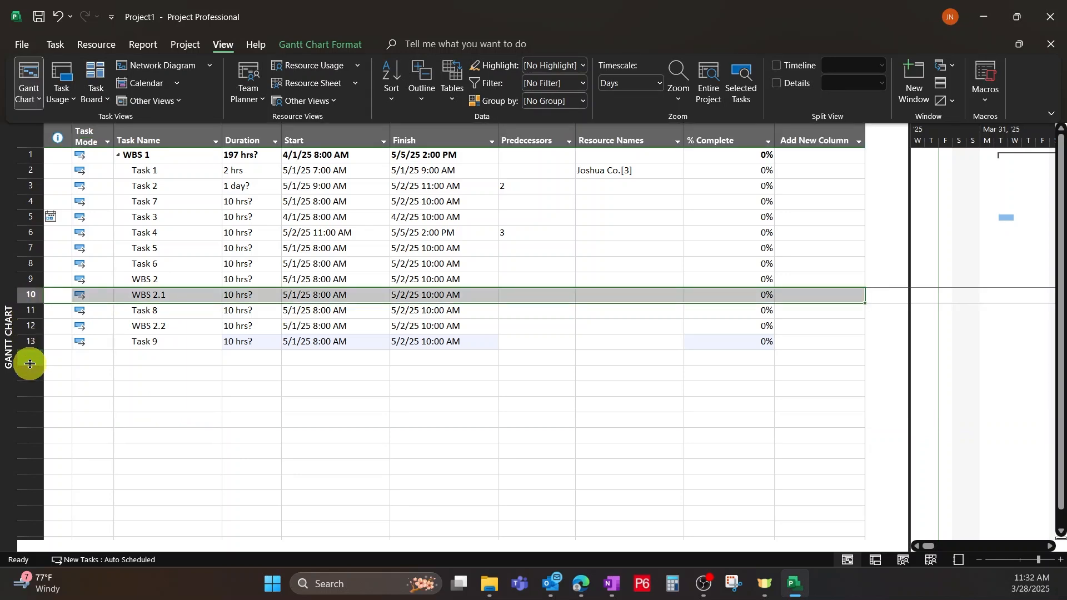
left_click(27, 342, "shift")
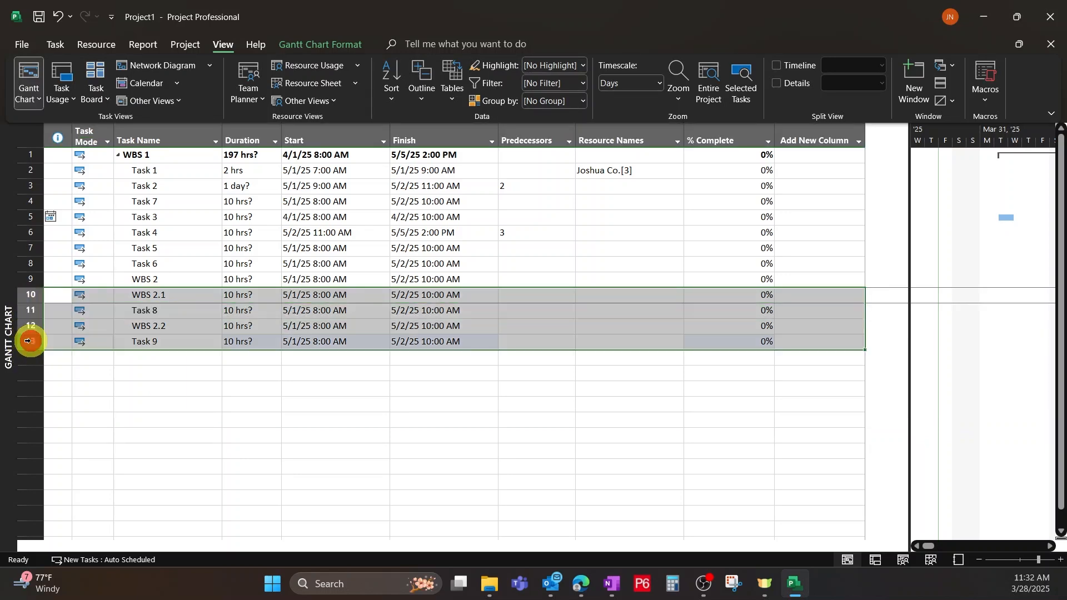
left_click(69, 47)
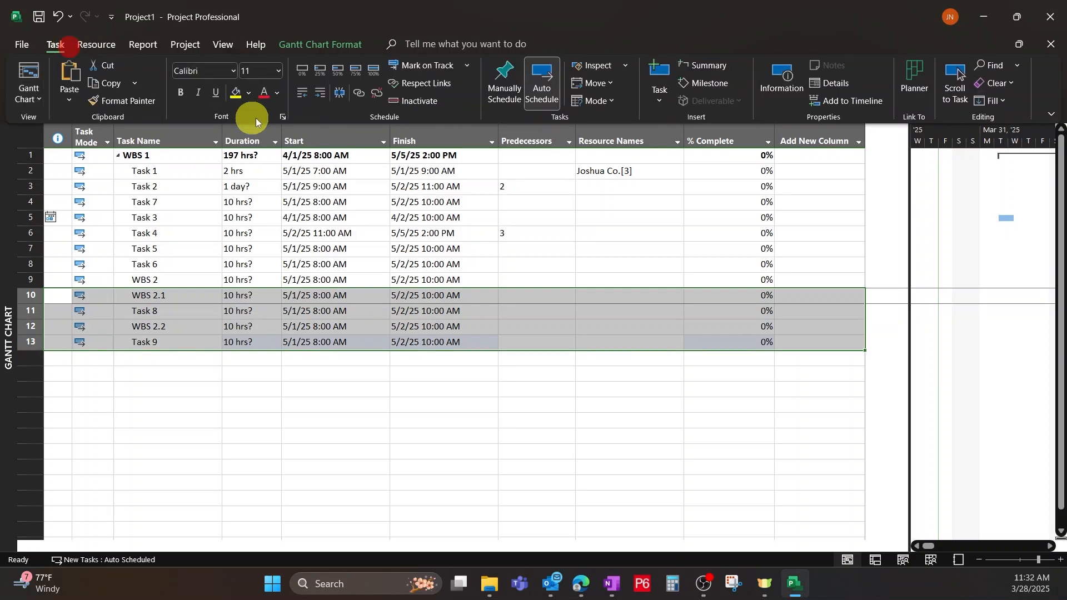
left_click(322, 93)
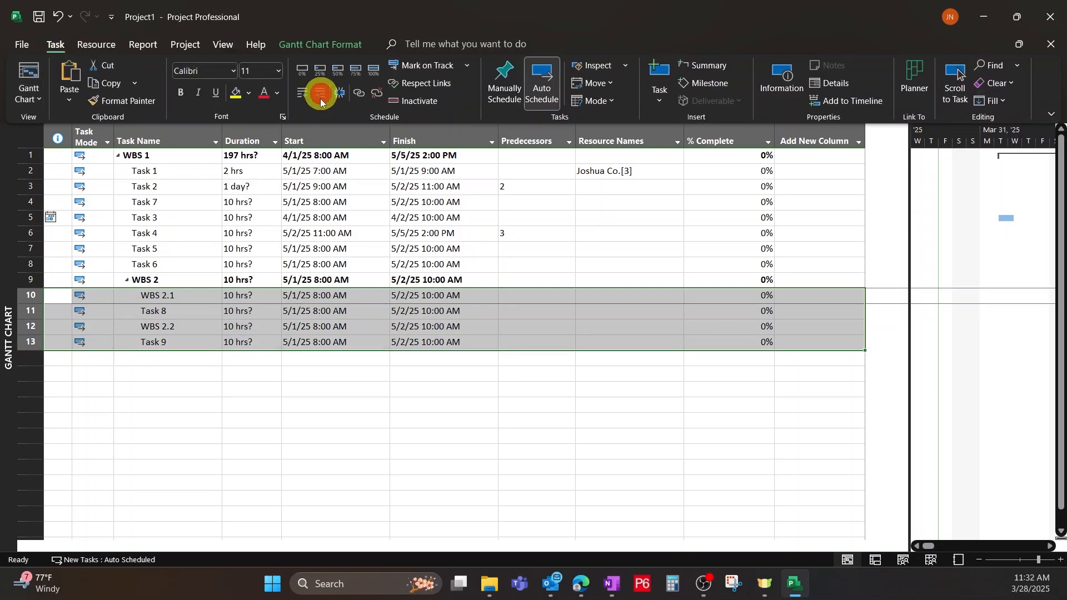
left_click(158, 300)
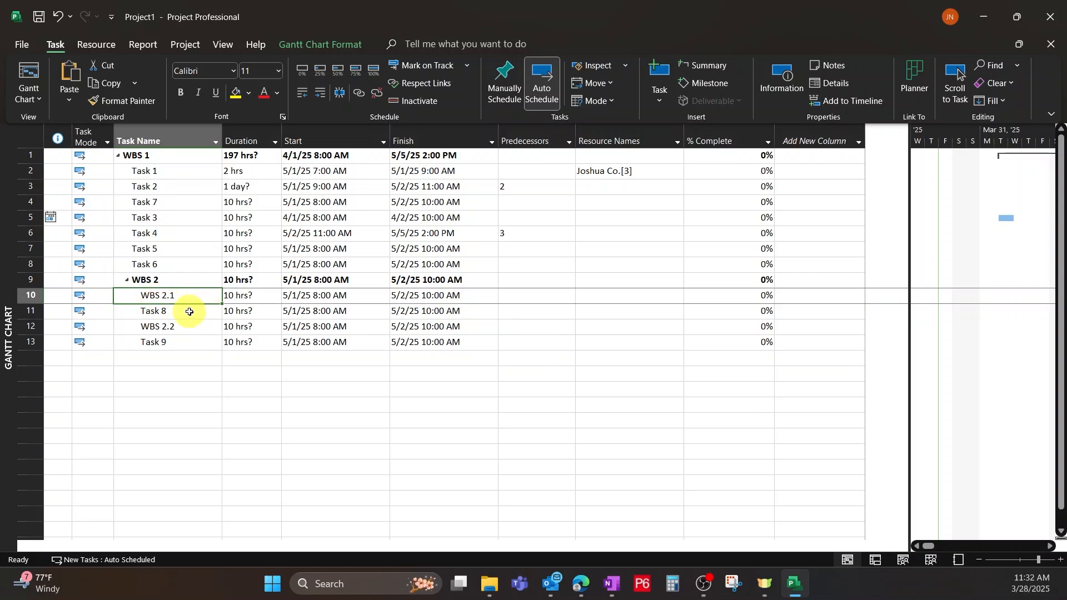
left_click(160, 310)
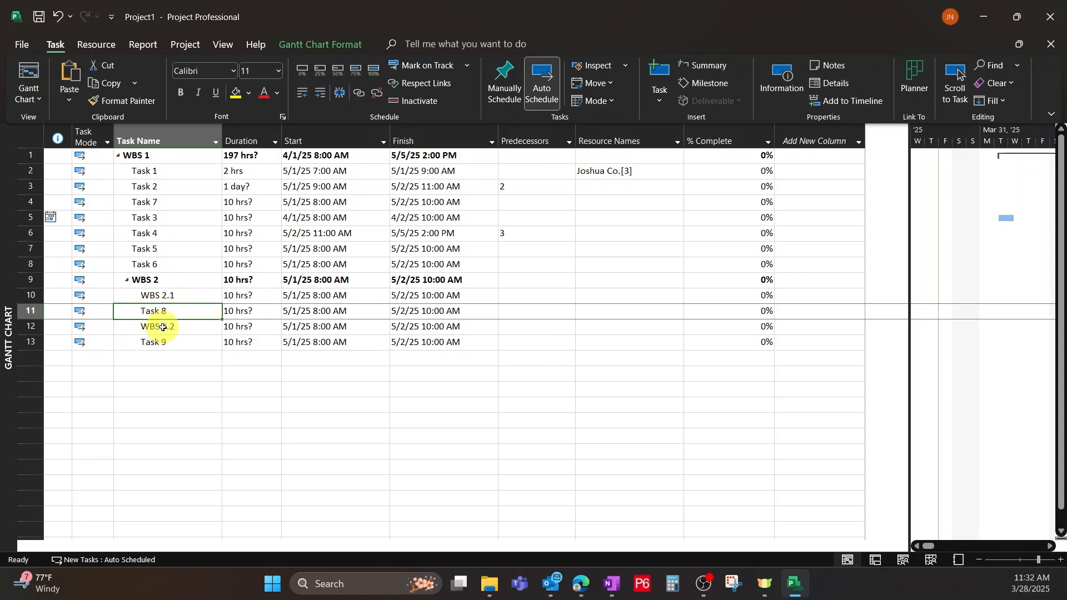
left_click(162, 328)
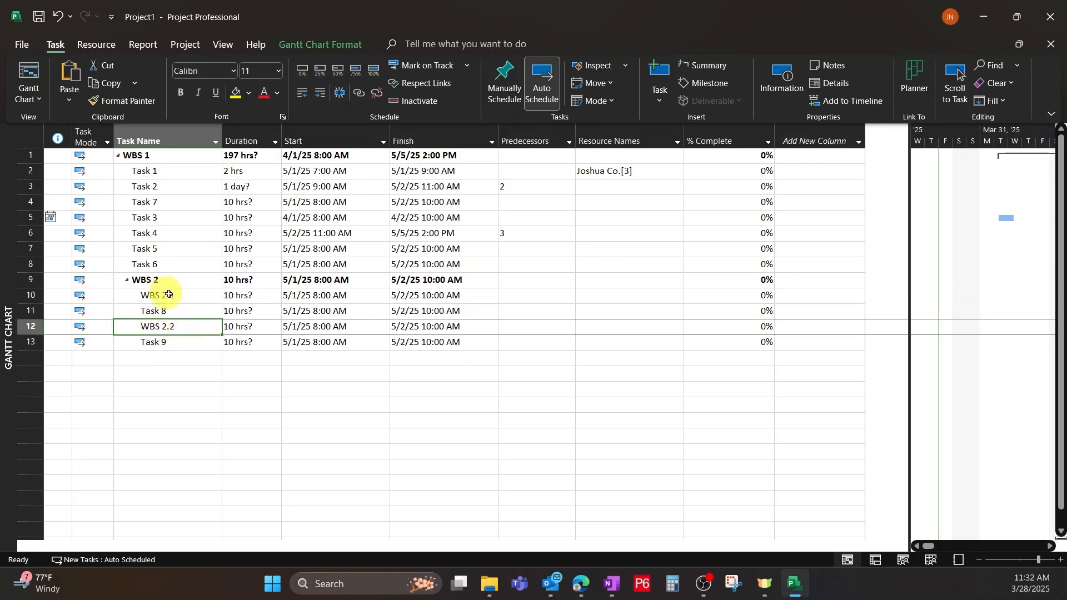
left_click(155, 343)
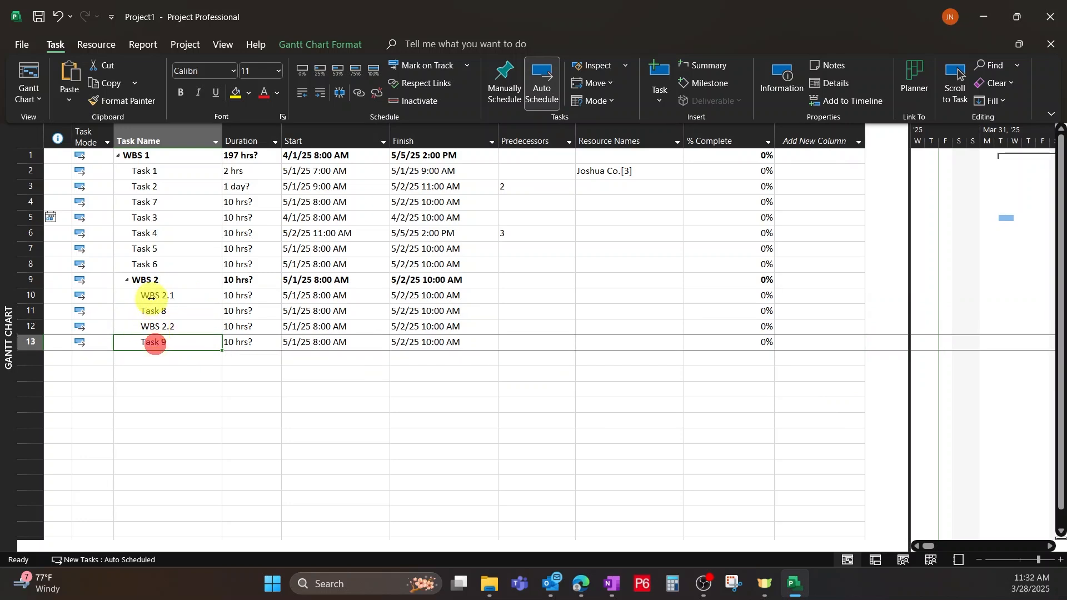
left_click(173, 296)
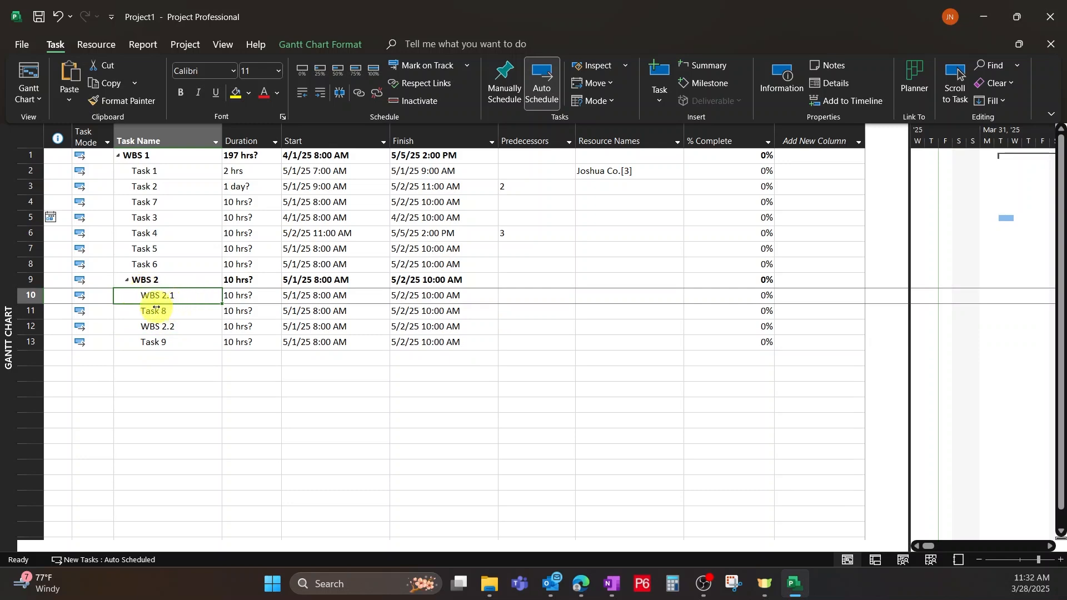
Indent Task 8 one level under WBS 2.1 and Task 9 one level under WBS 2.2.
left_click(157, 310)
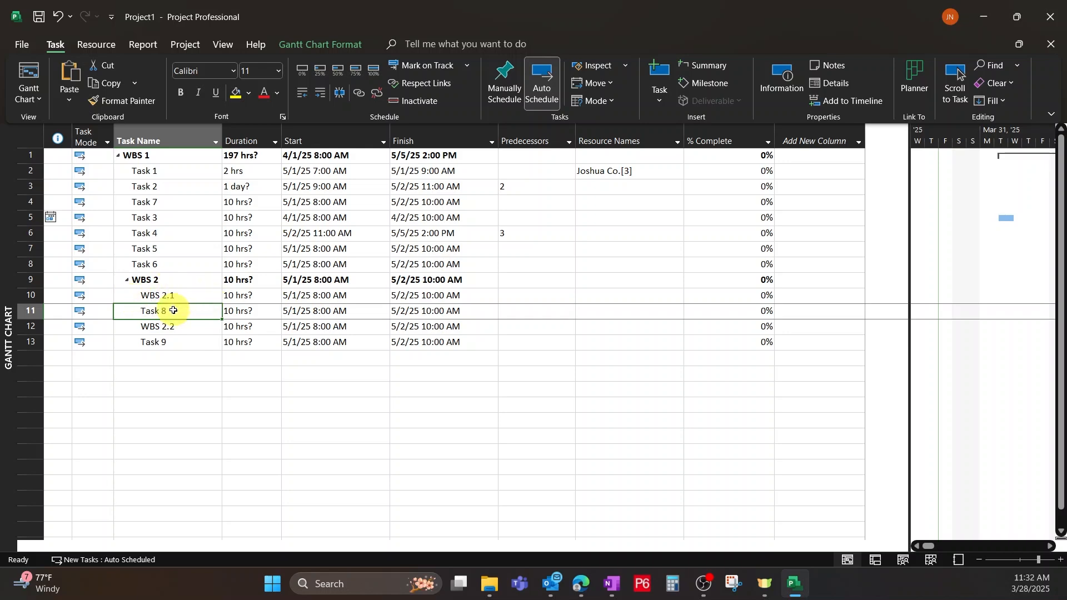
left_click(319, 95)
left_click(201, 343)
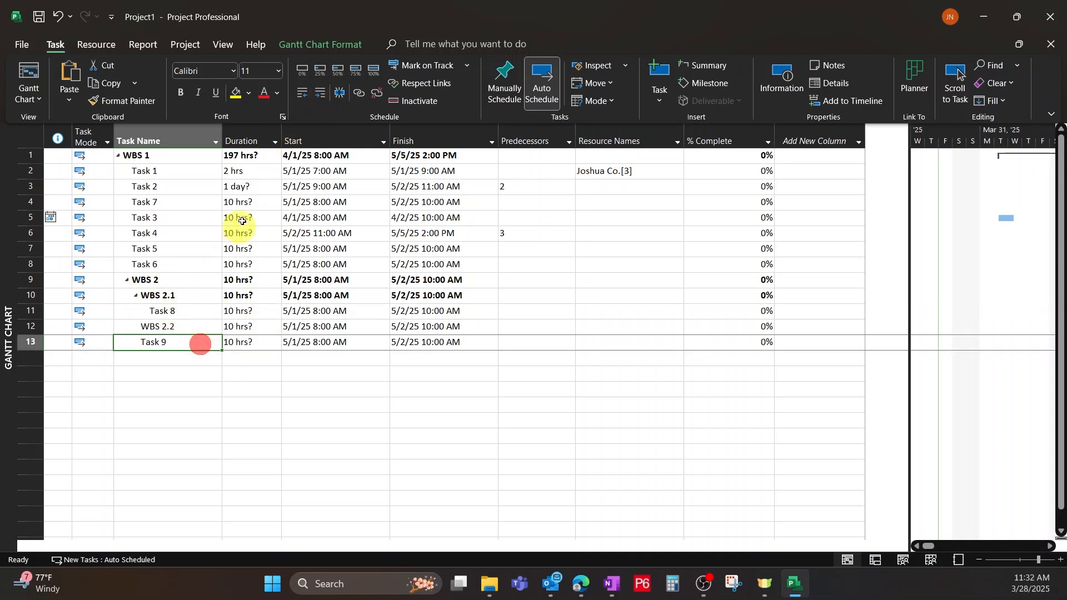
left_click(320, 93)
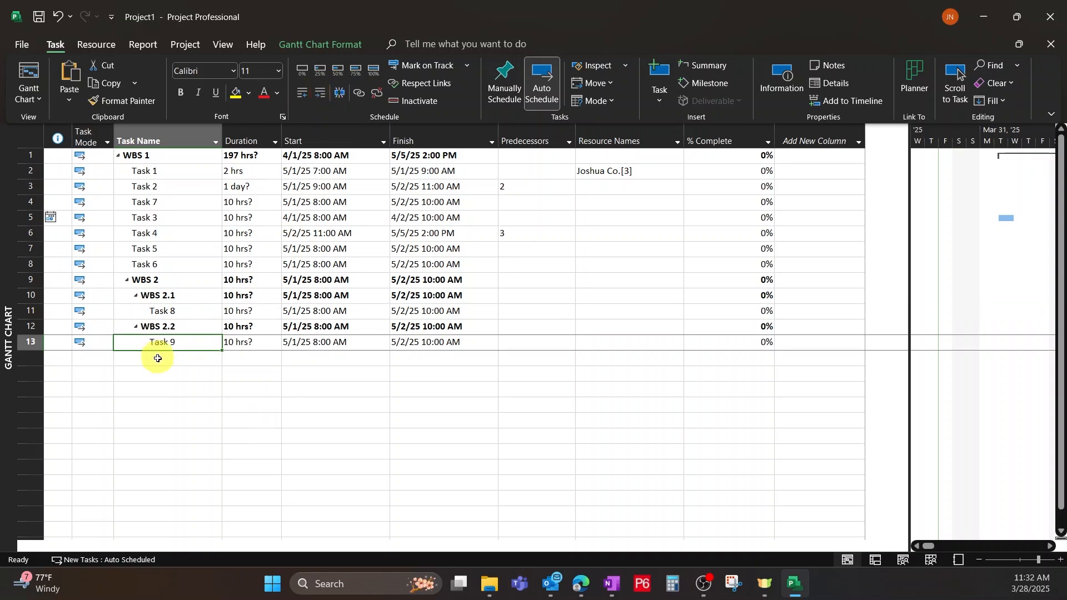
Limit the displayed outline to Level 2 and then show all subtasks again.
left_click(136, 298)
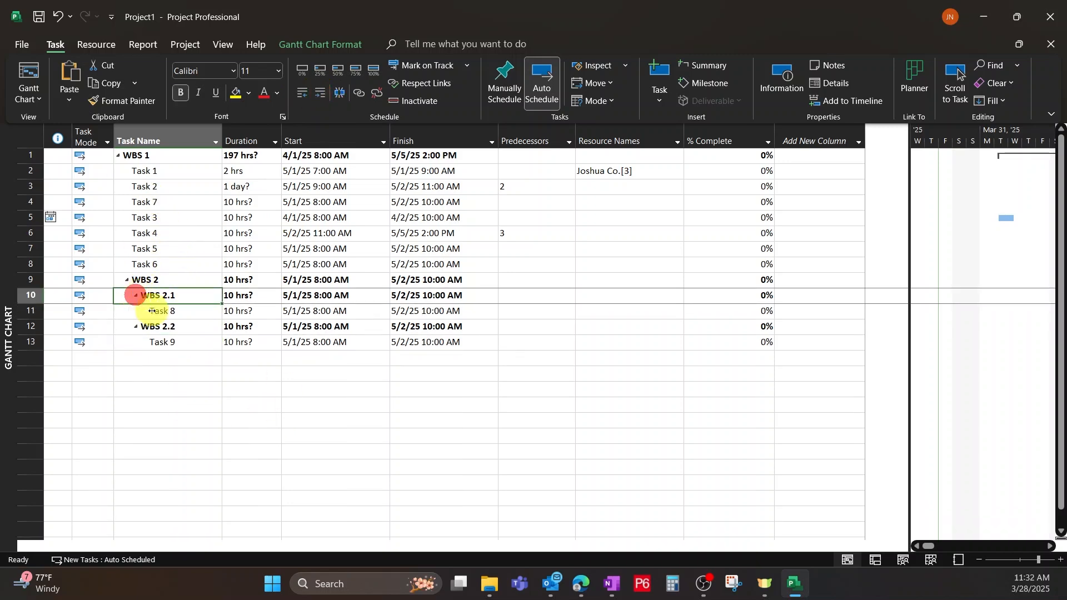
left_click(166, 280)
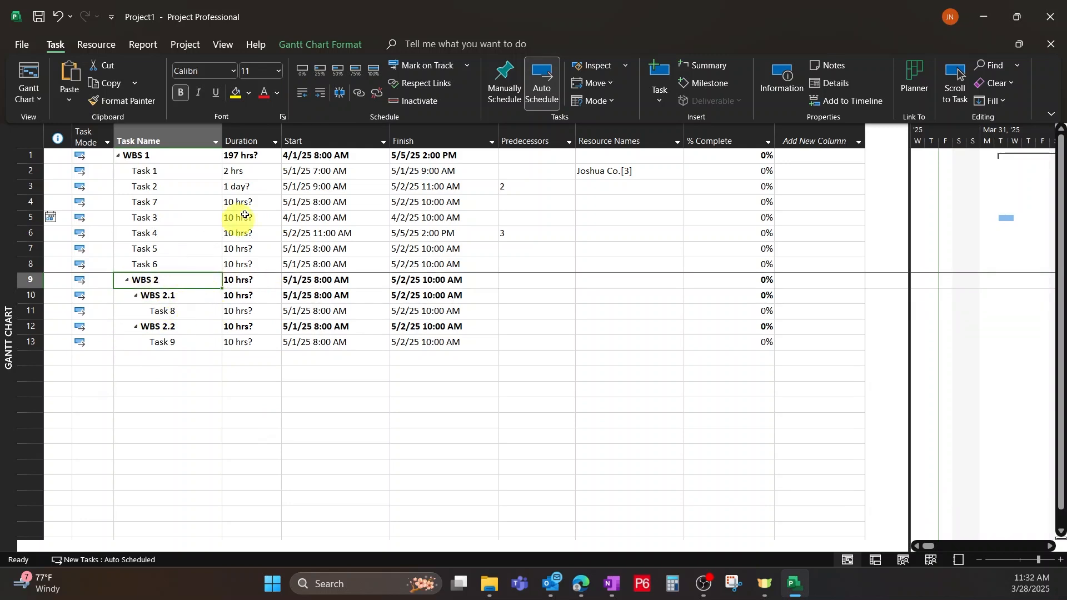
left_click(216, 48)
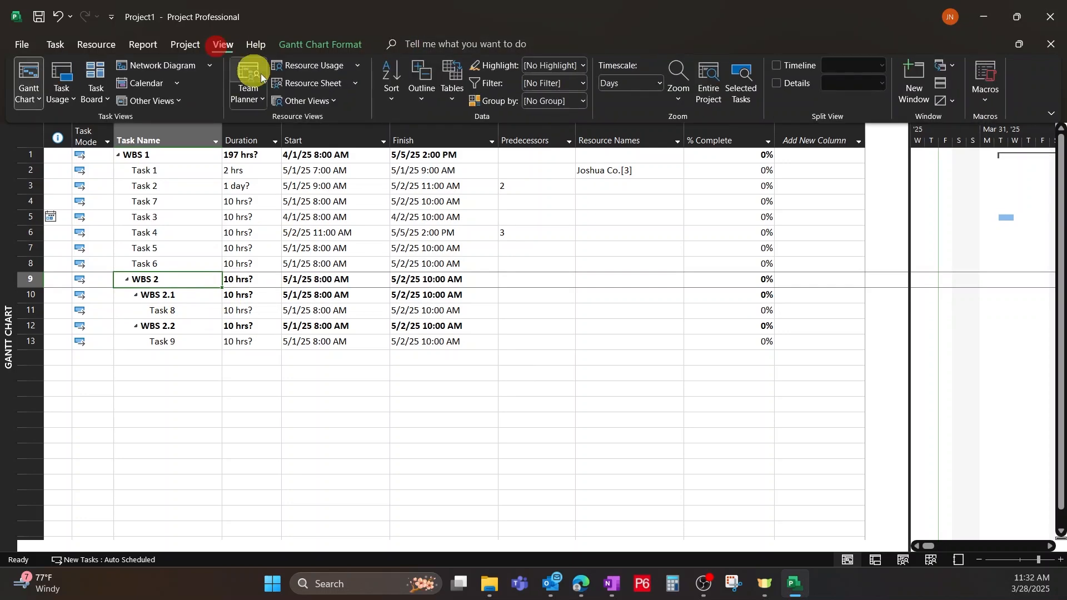
left_click(422, 97)
left_click(465, 201)
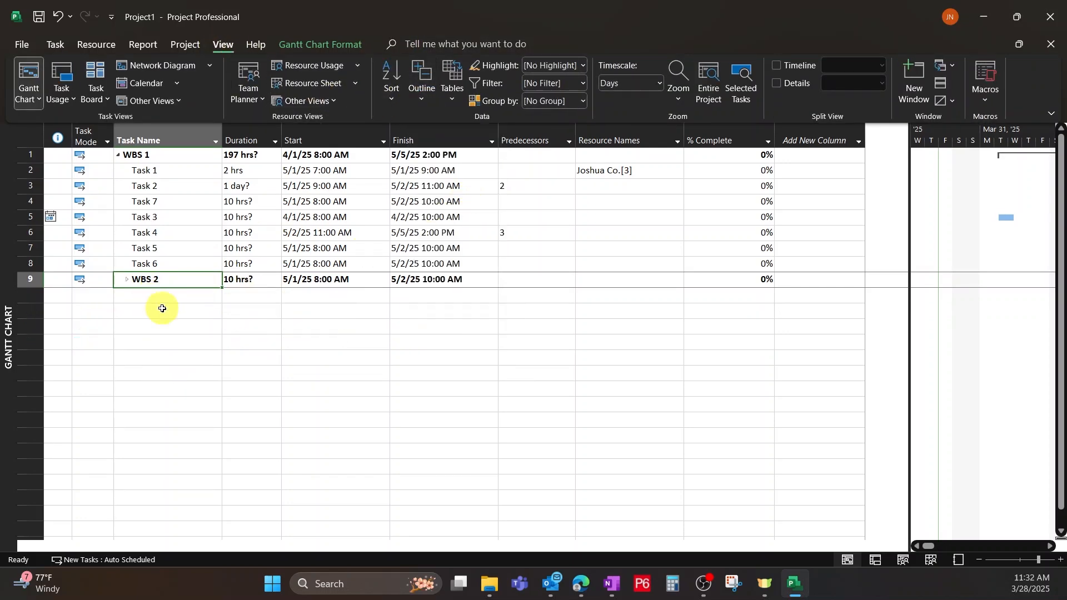
left_click(421, 98)
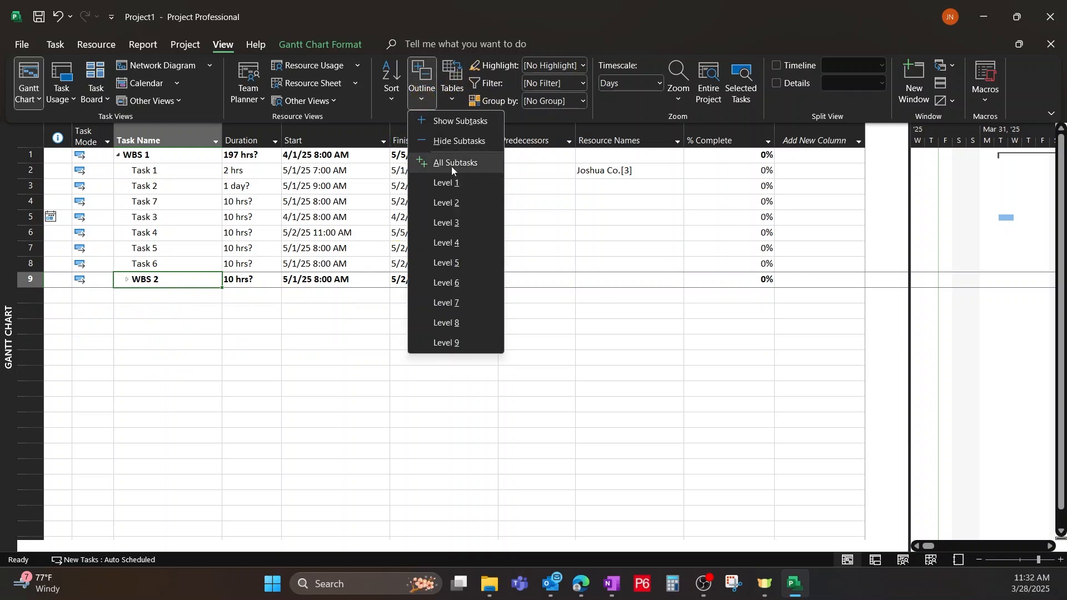
left_click(448, 162)
Collapse WBS 2, reduce the displayed outline to Level 1, and expand all subtasks again.
left_click(422, 92)
key("Escape")
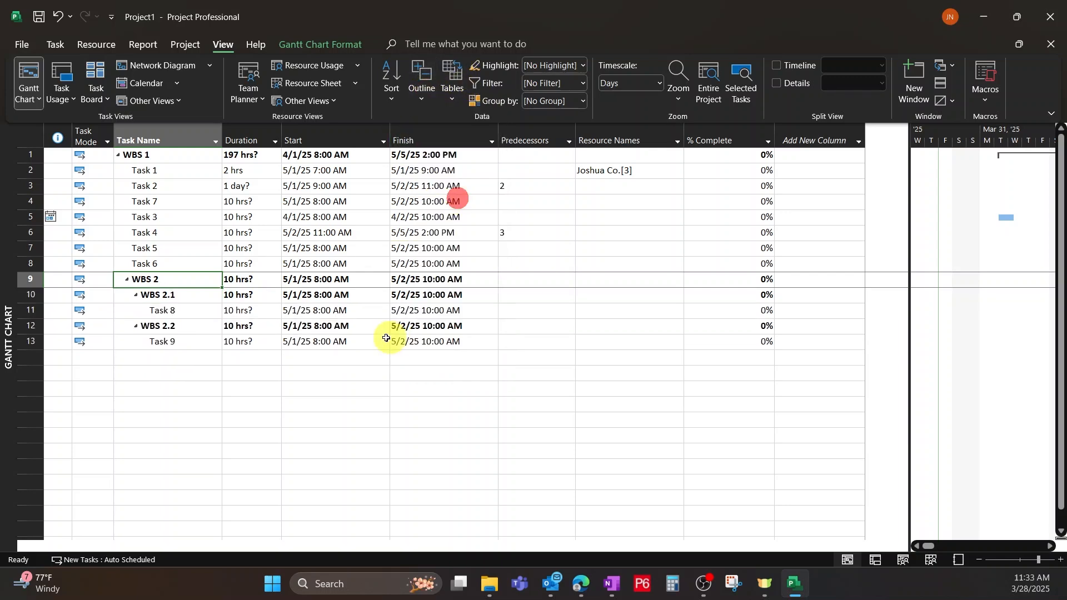
left_click(127, 279)
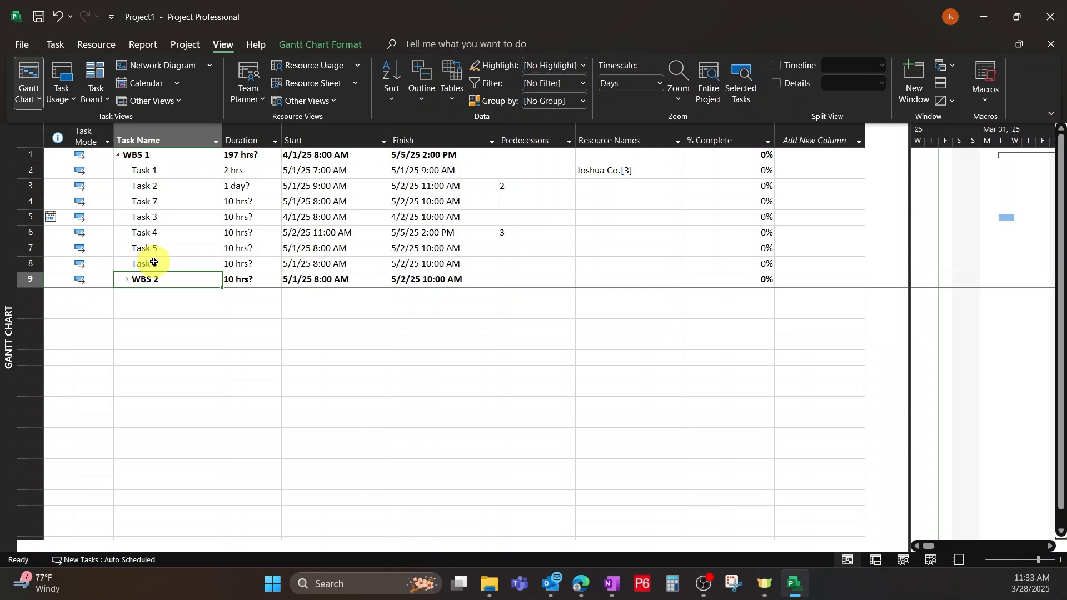
left_click(419, 97)
left_click(437, 181)
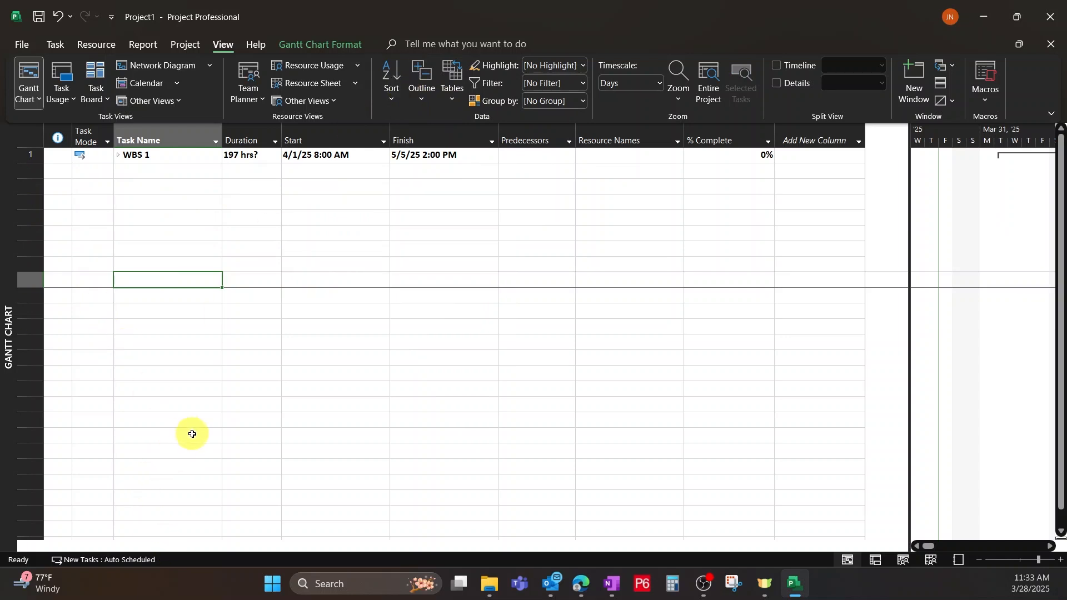
left_click(421, 99)
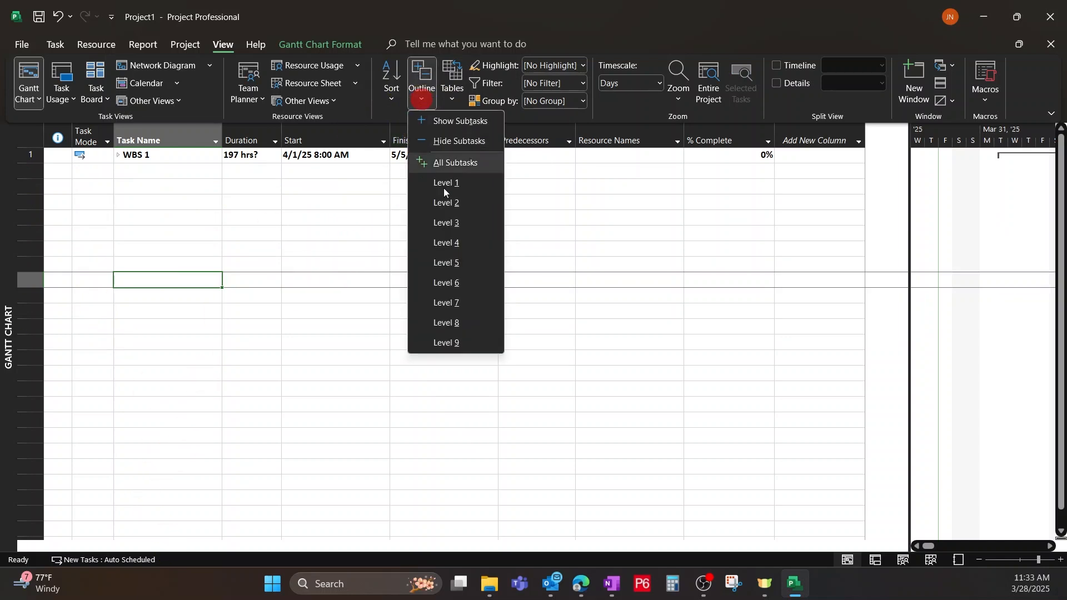
left_click(466, 163)
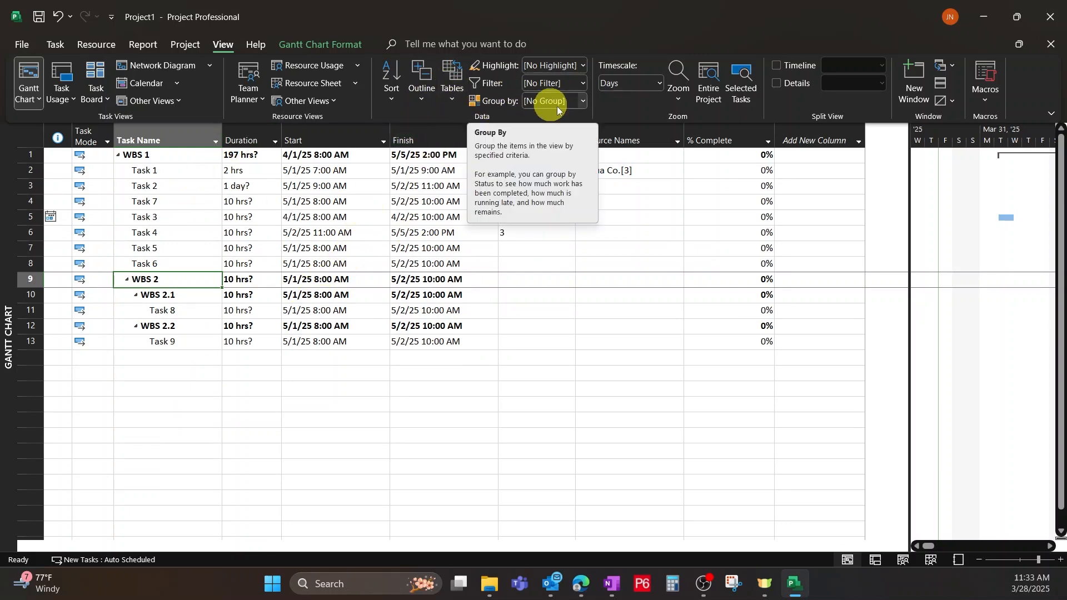
Review the built-in task filters and apply the Tasks With Estimated Durations filter.
left_click(582, 83)
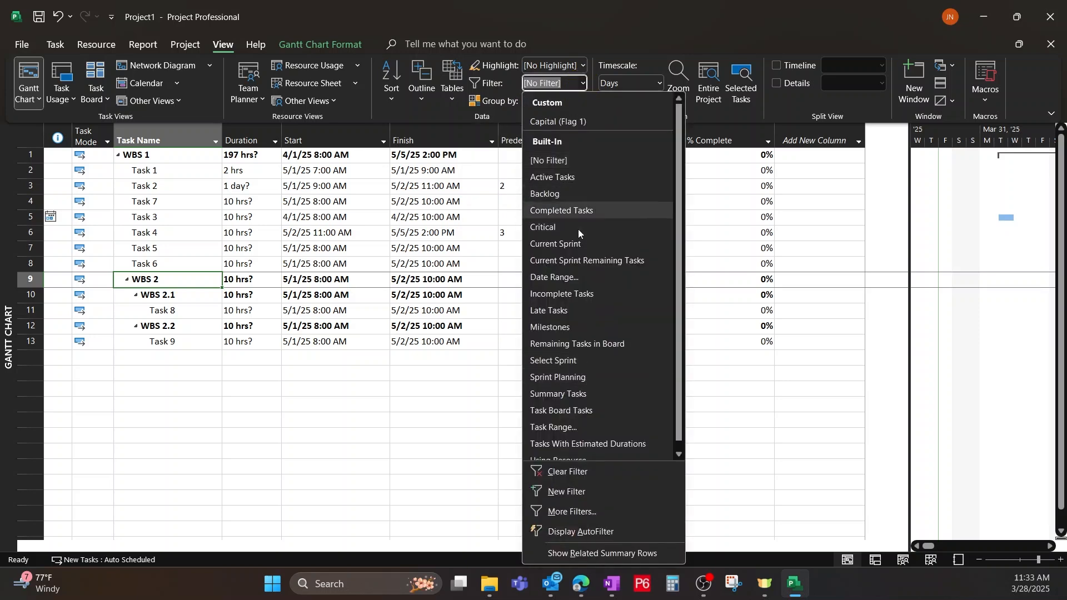
scroll(566, 196, "down", 1)
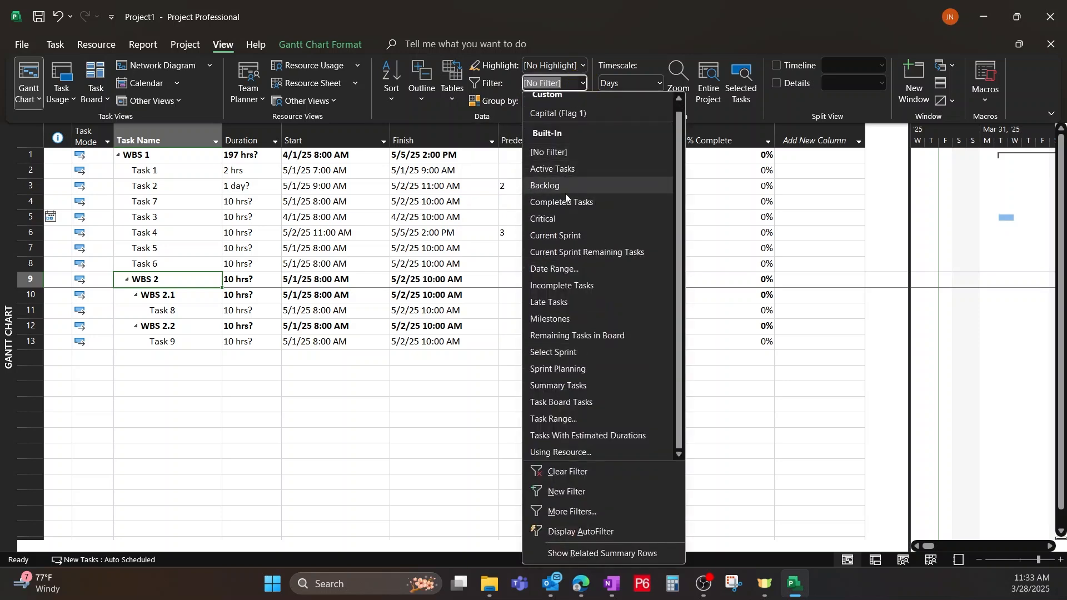
left_click(588, 474)
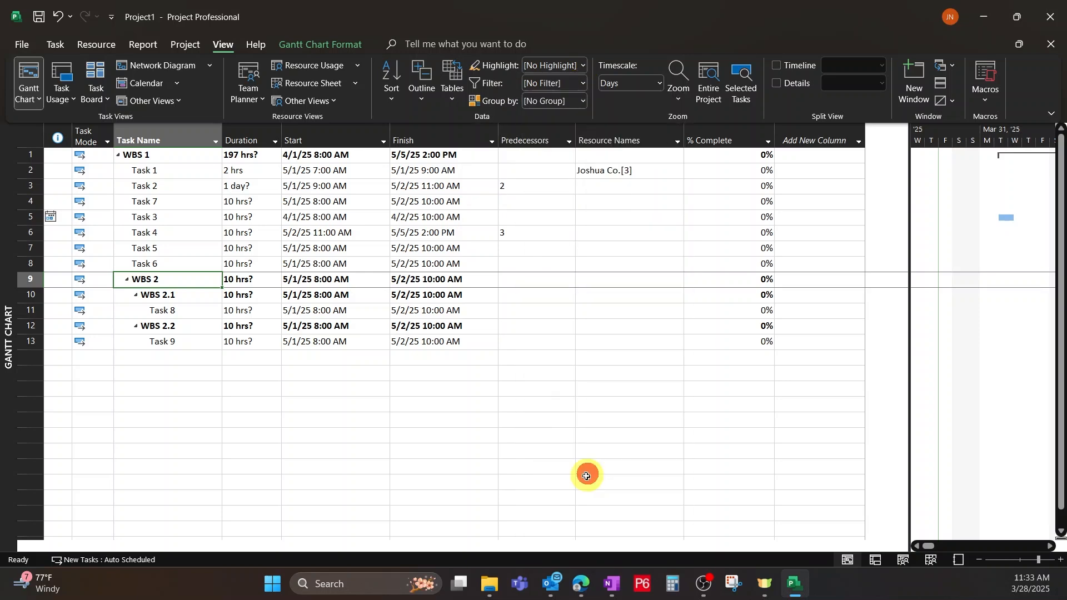
left_click(581, 81)
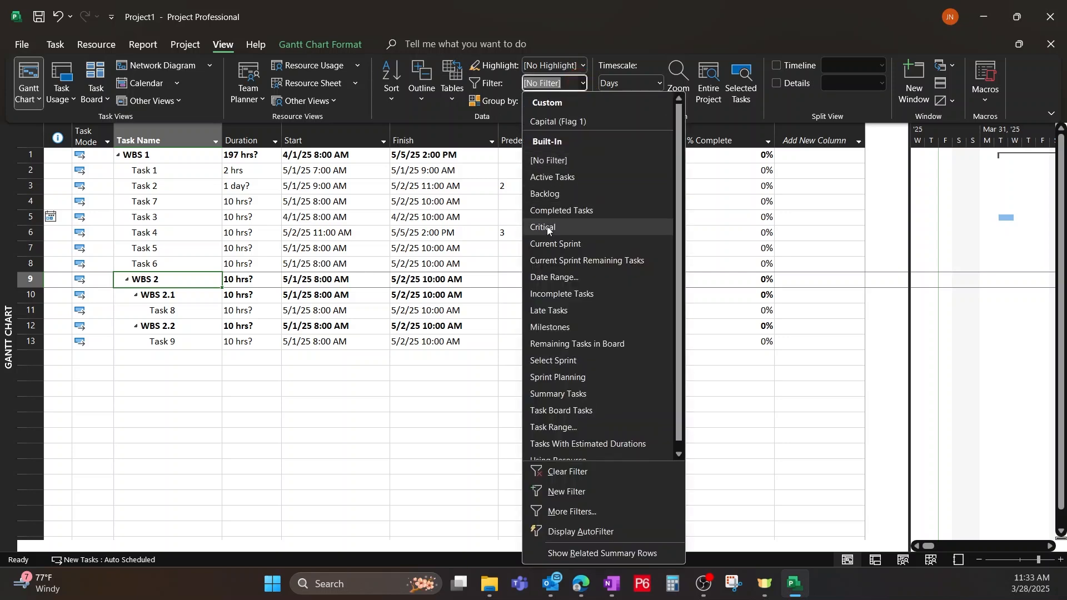
left_click(565, 445)
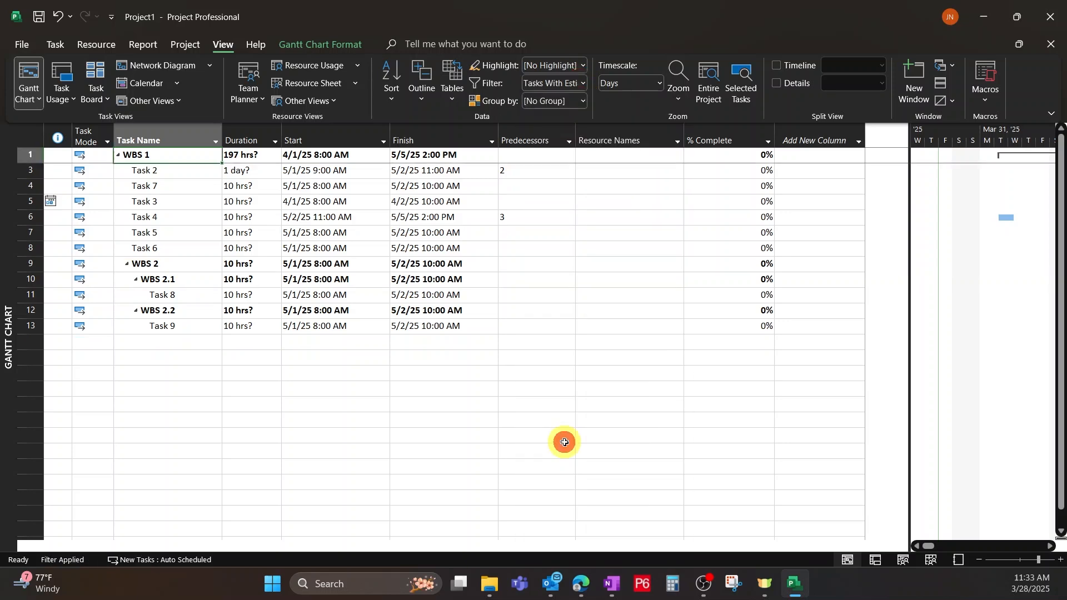
Change the filter to Incomplete Tasks and then clear it.
left_click(582, 83)
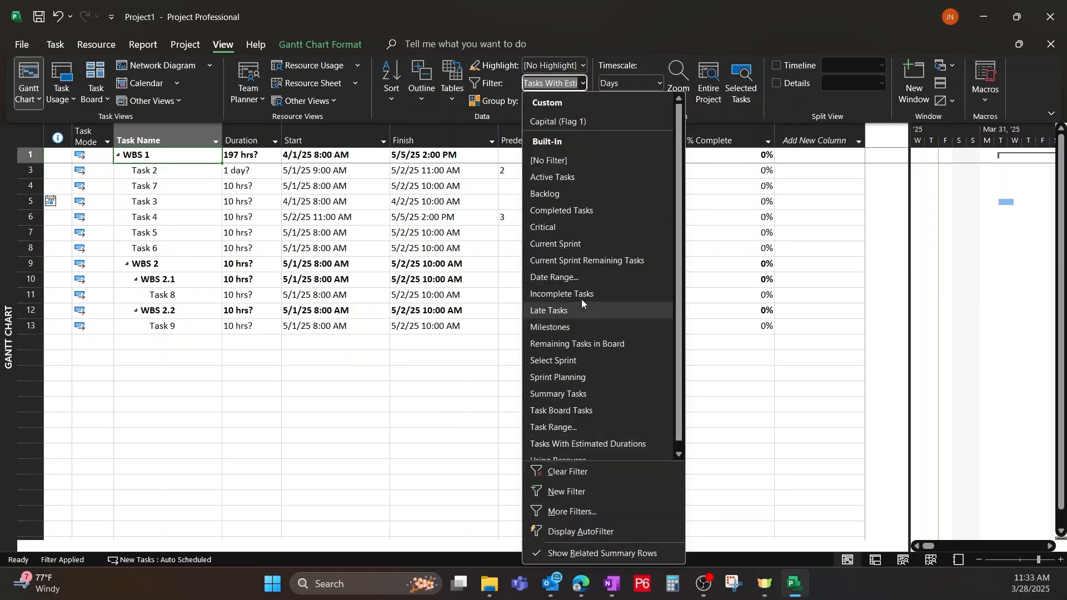
left_click(561, 294)
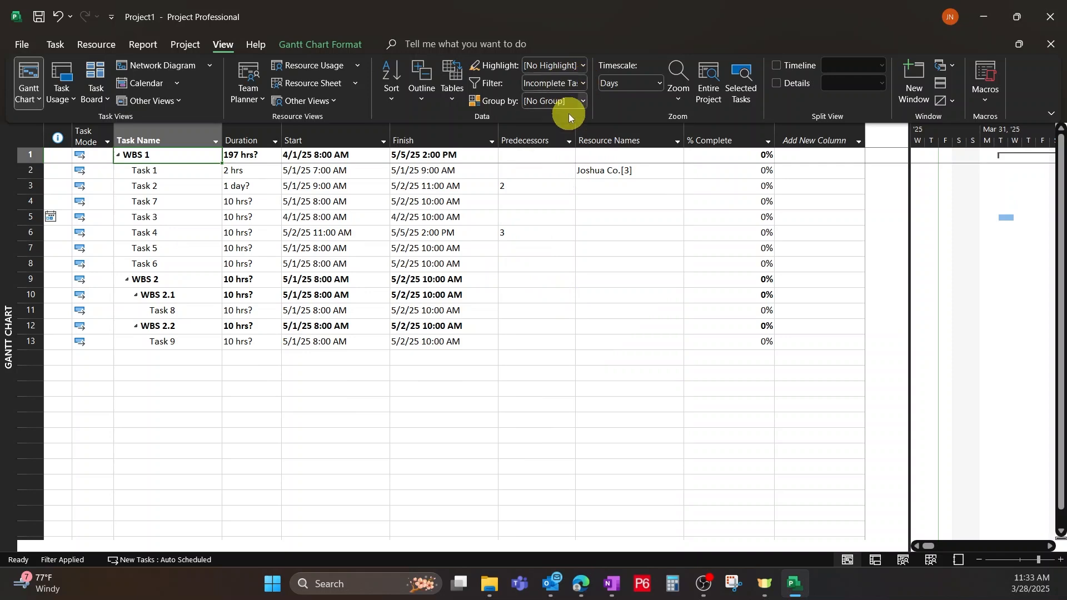
left_click(585, 84)
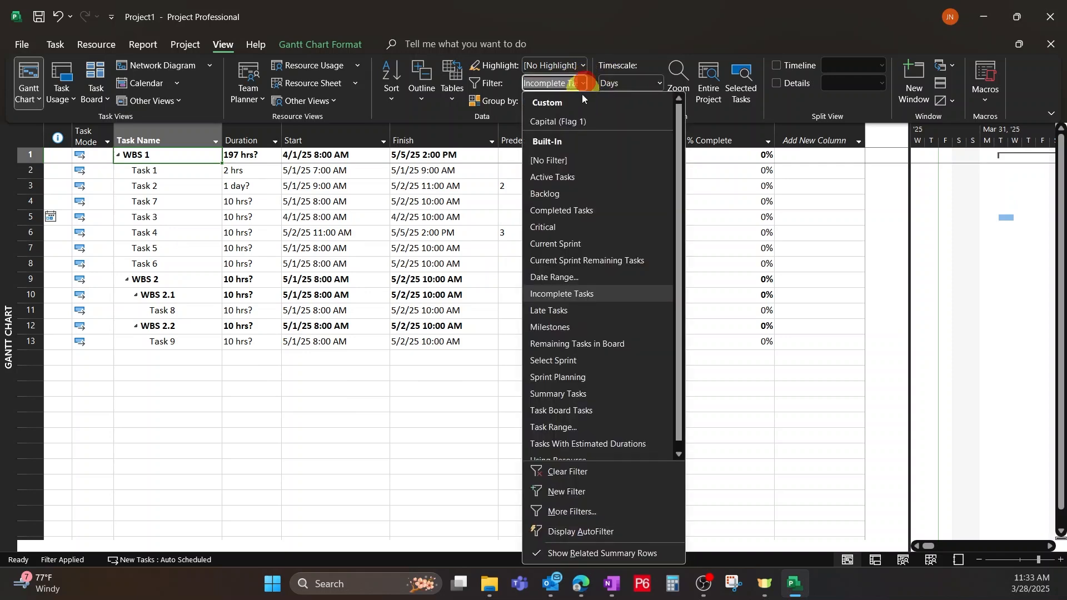
left_click(583, 464)
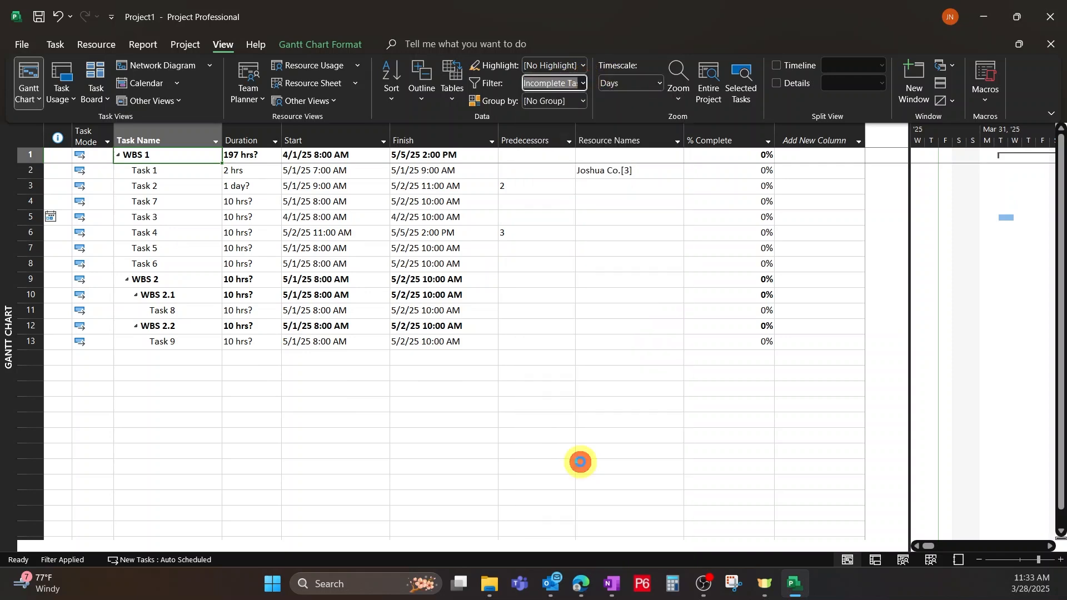
Apply the Tasks With Estimated Durations highlight to the task list.
left_click(583, 65)
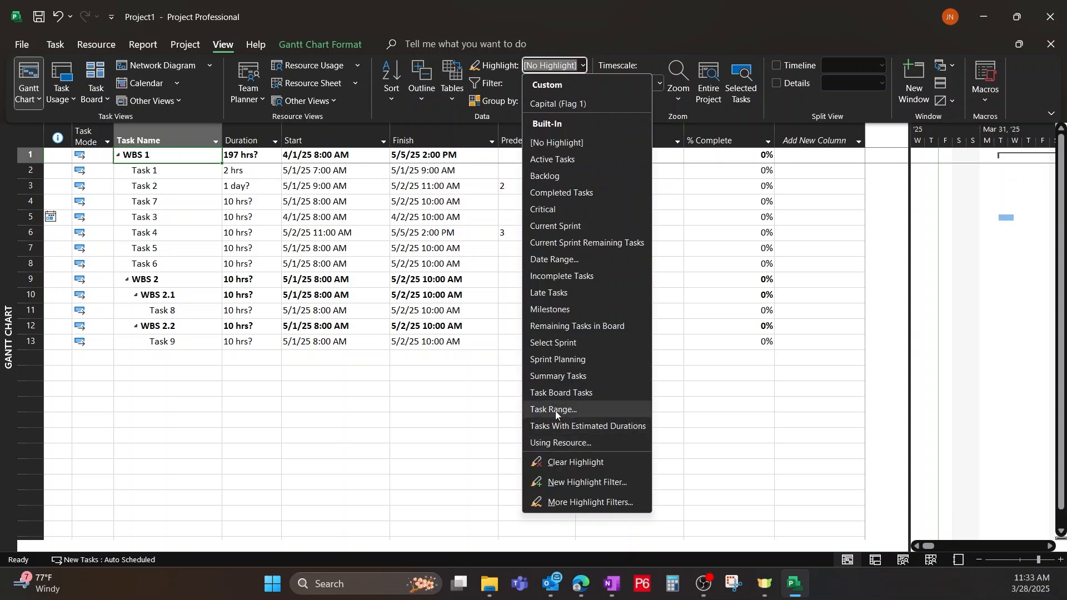
left_click(555, 427)
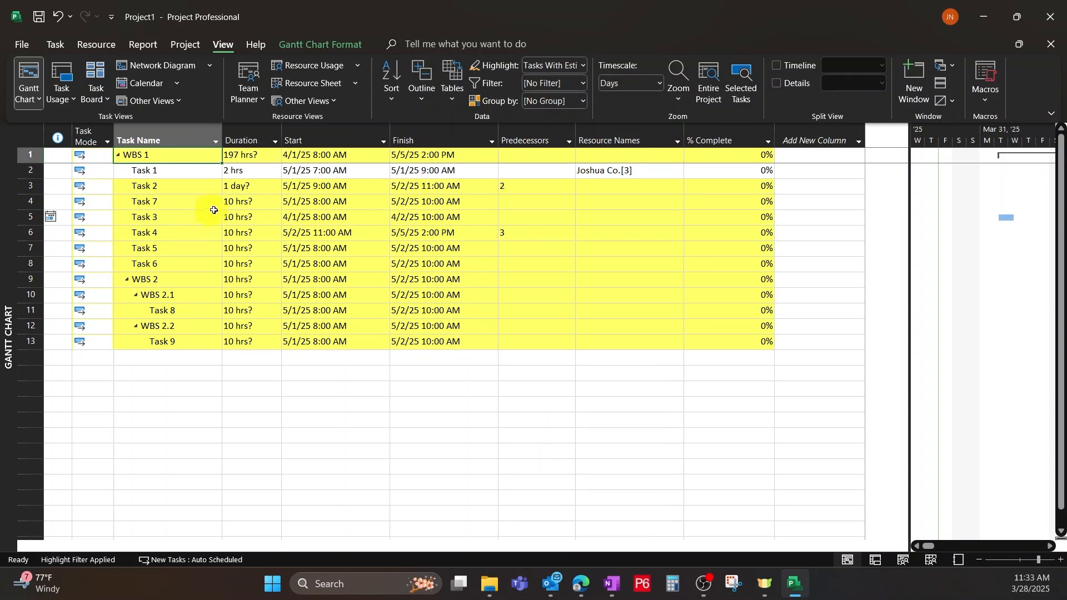
Set the durations of Task 7 to 2 hours, WBS 2 to 3 hours and Task 4 to 4 hours.
left_click(252, 201)
type("2")
left_click(261, 278)
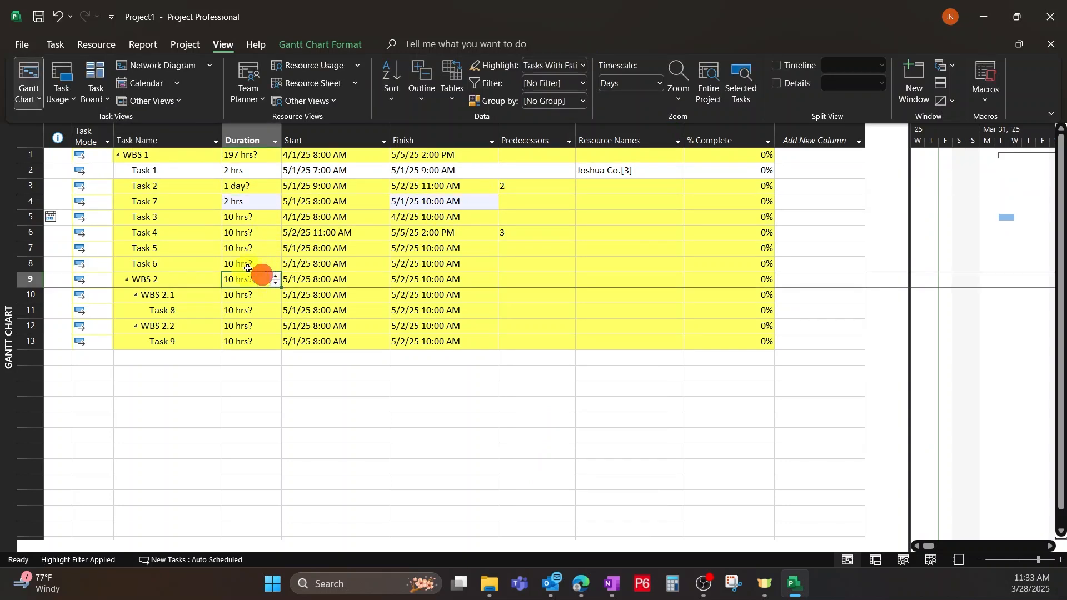
left_click(257, 260)
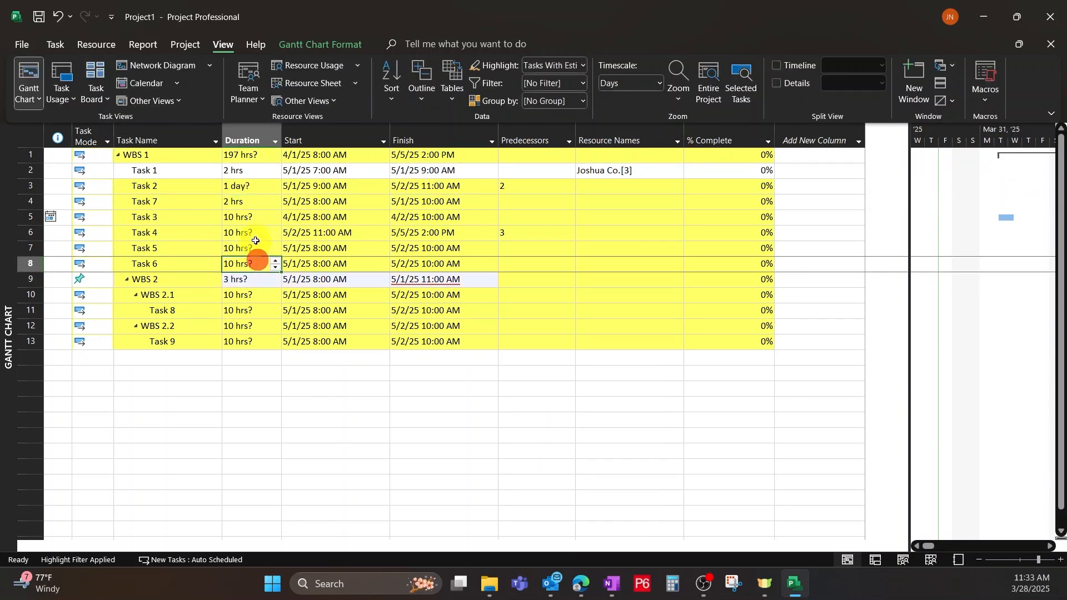
left_click(255, 237)
type("4")
left_click(254, 273)
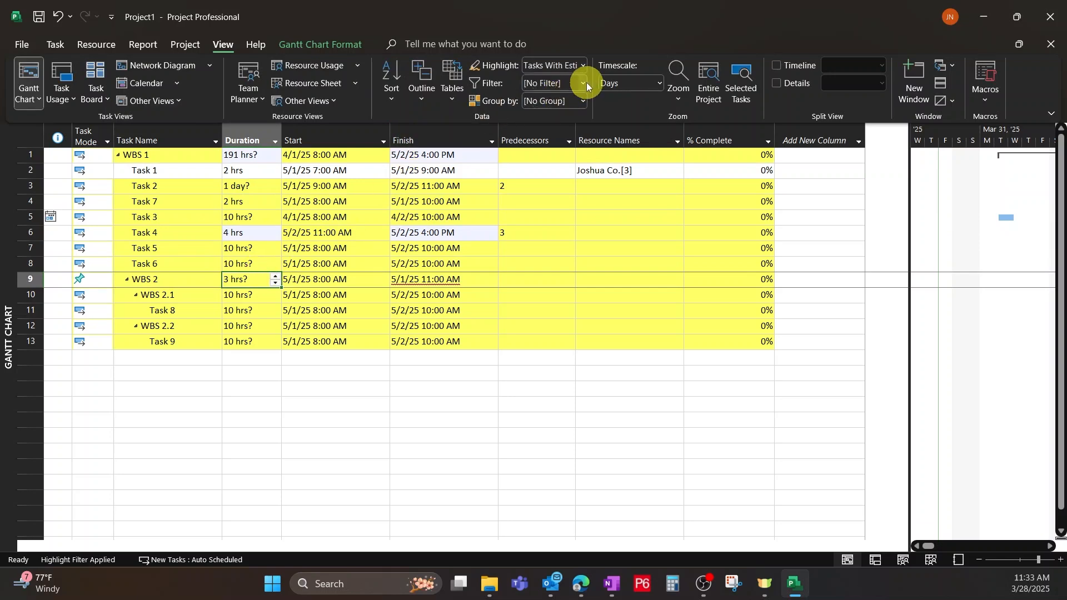
Clear the estimated-durations highlight from the task list.
left_click(583, 82)
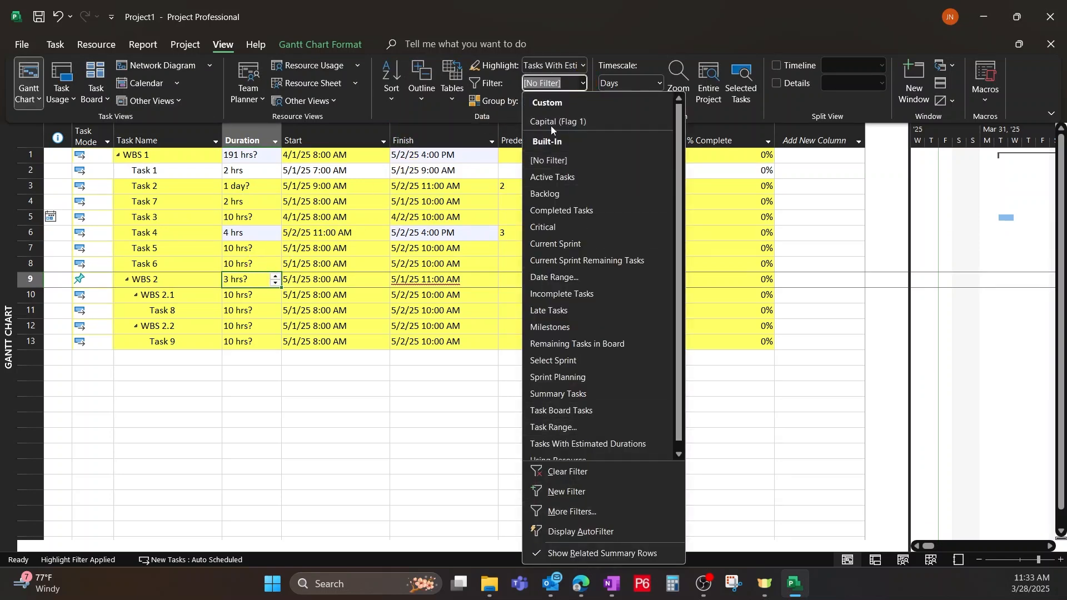
left_click(586, 47)
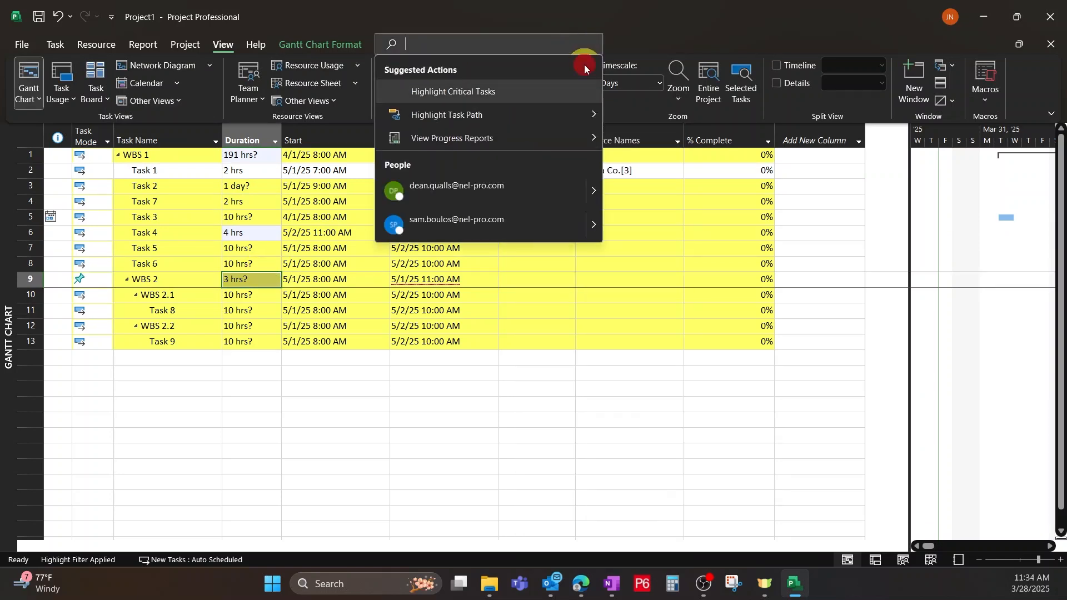
left_click(664, 34)
left_click(582, 66)
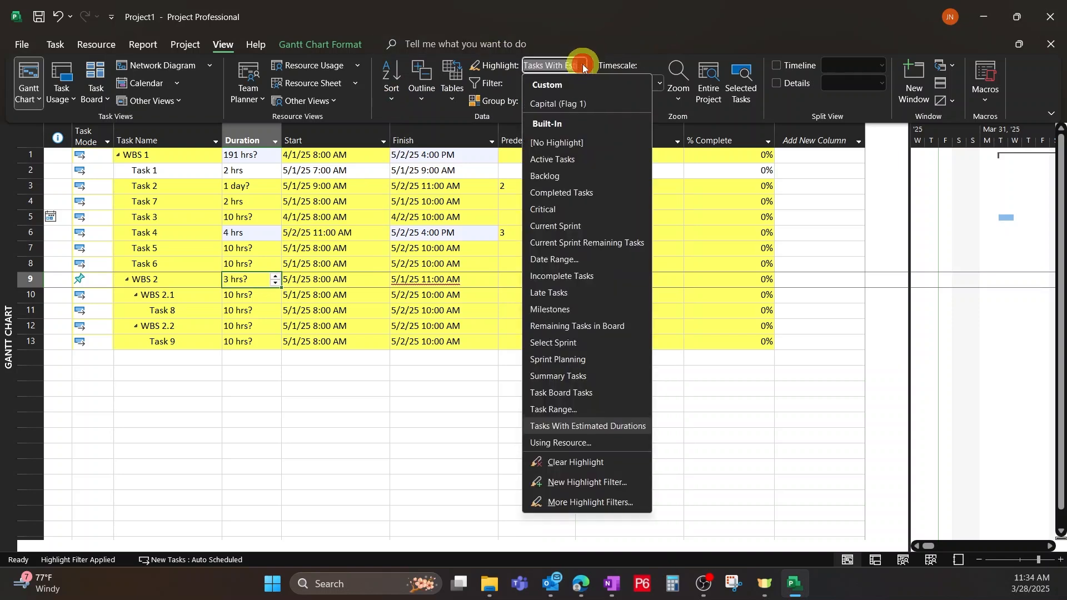
left_click(558, 459)
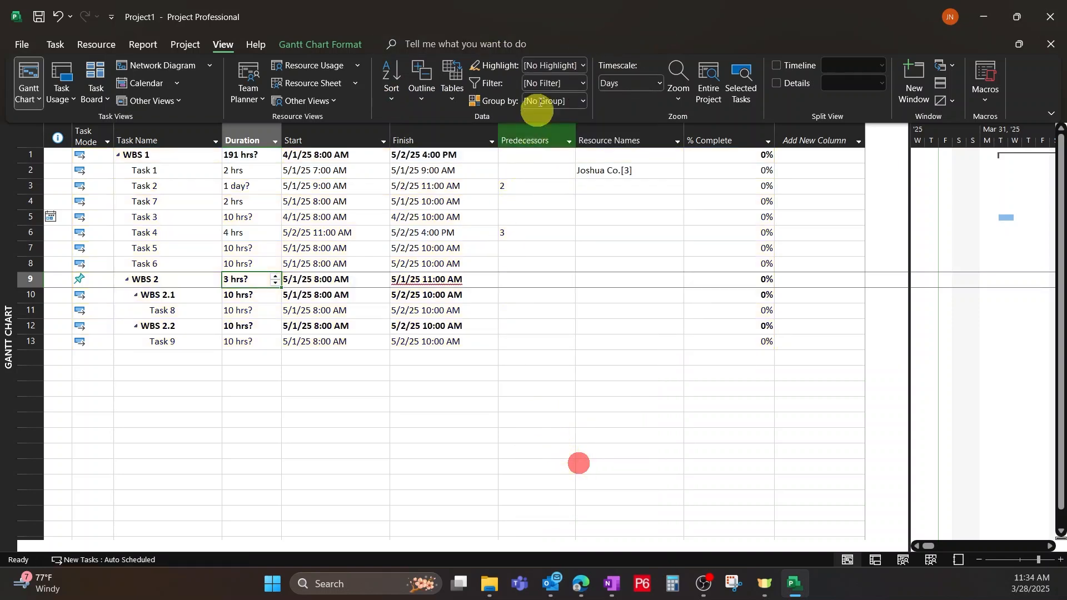
Switch the WBS 2 summary task back to Auto Schedule.
left_click(411, 281)
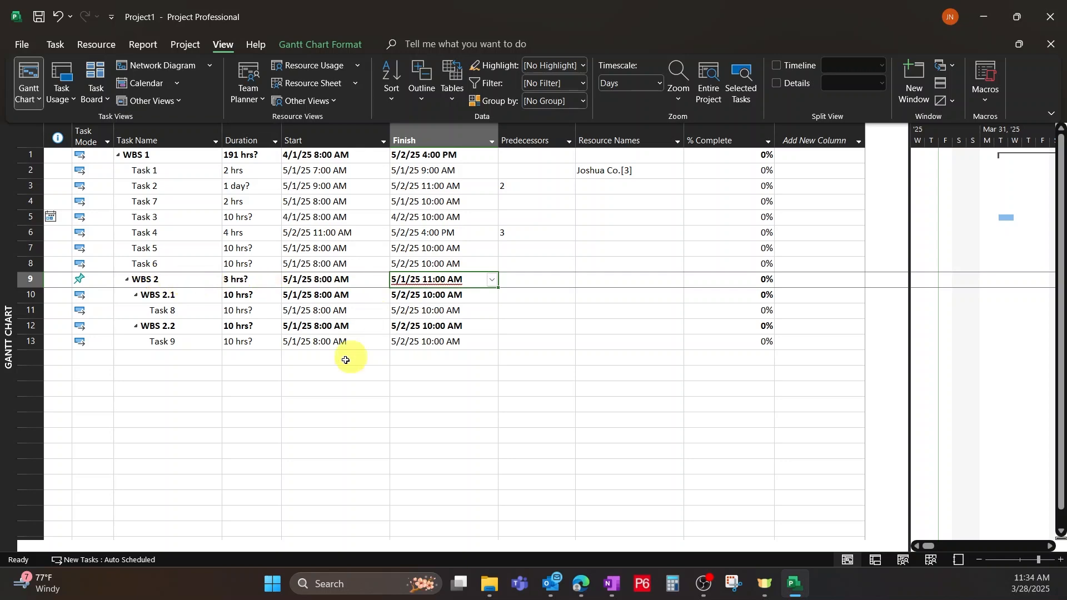
left_click(56, 44)
left_click(549, 76)
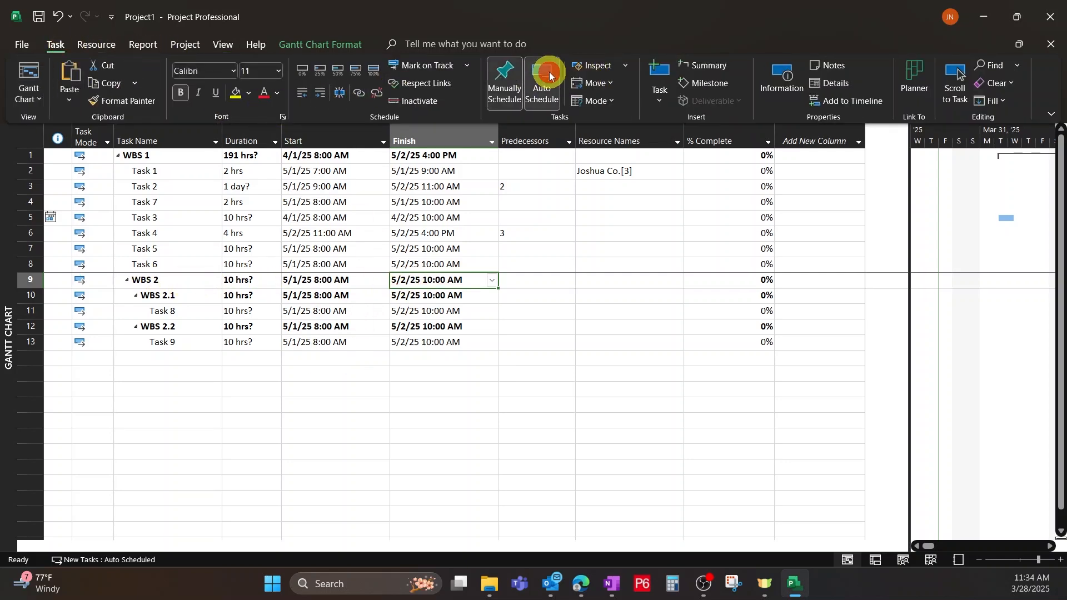
left_click(440, 487)
left_click(350, 332)
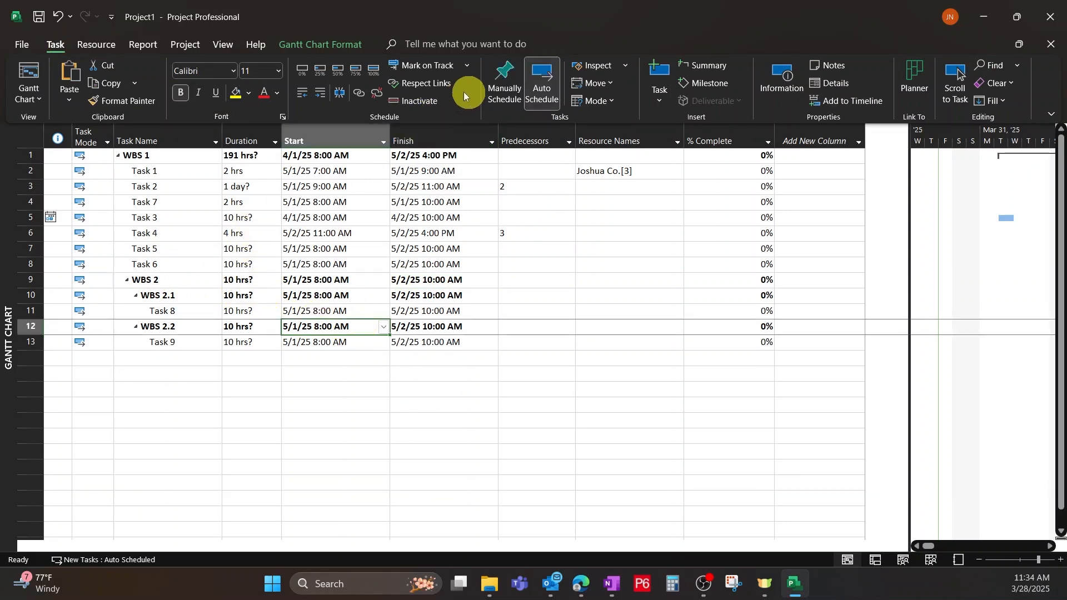
left_click(221, 45)
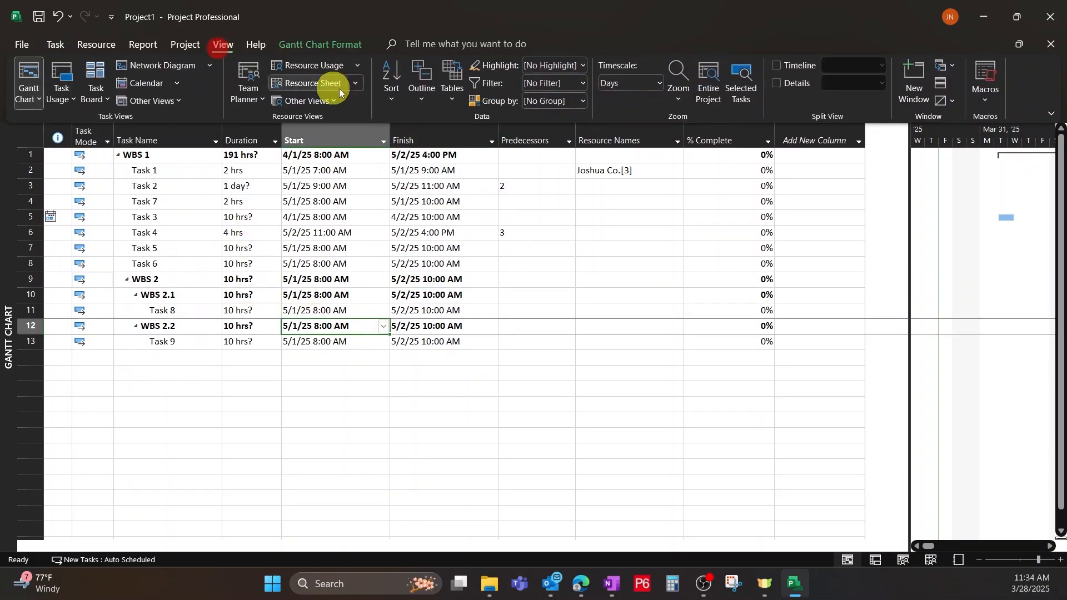
Reapply the Tasks With Estimated Durations highlight to the task list and clear it again.
left_click(584, 68)
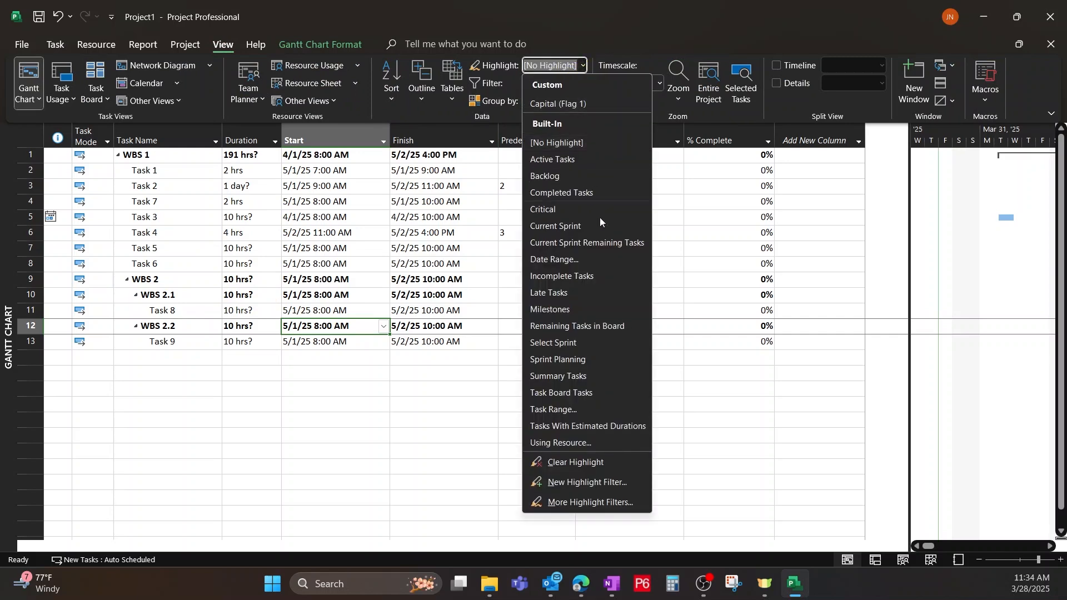
left_click(585, 428)
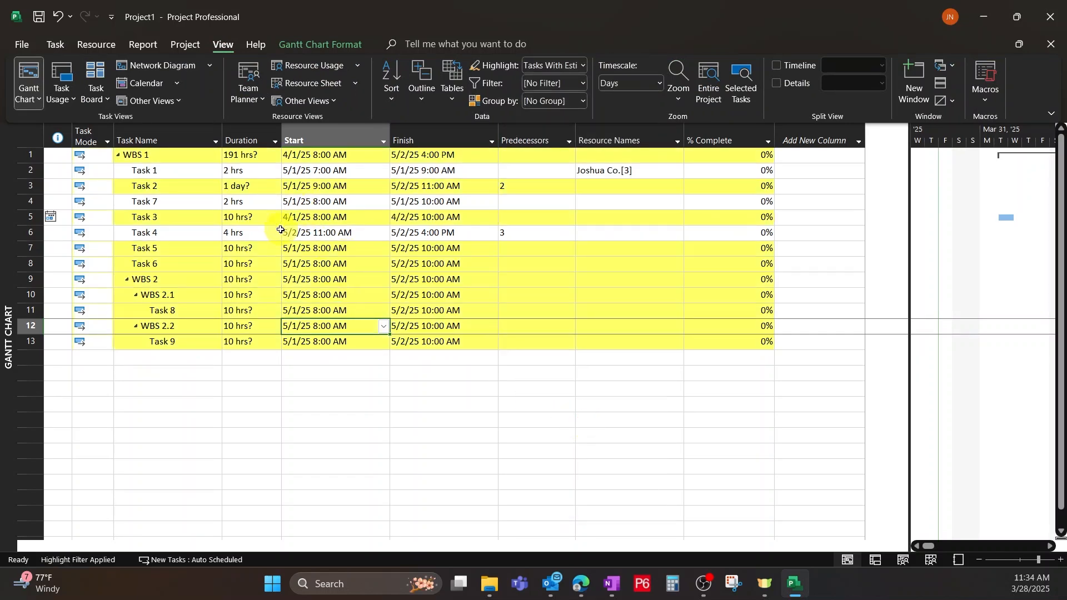
left_click(583, 65)
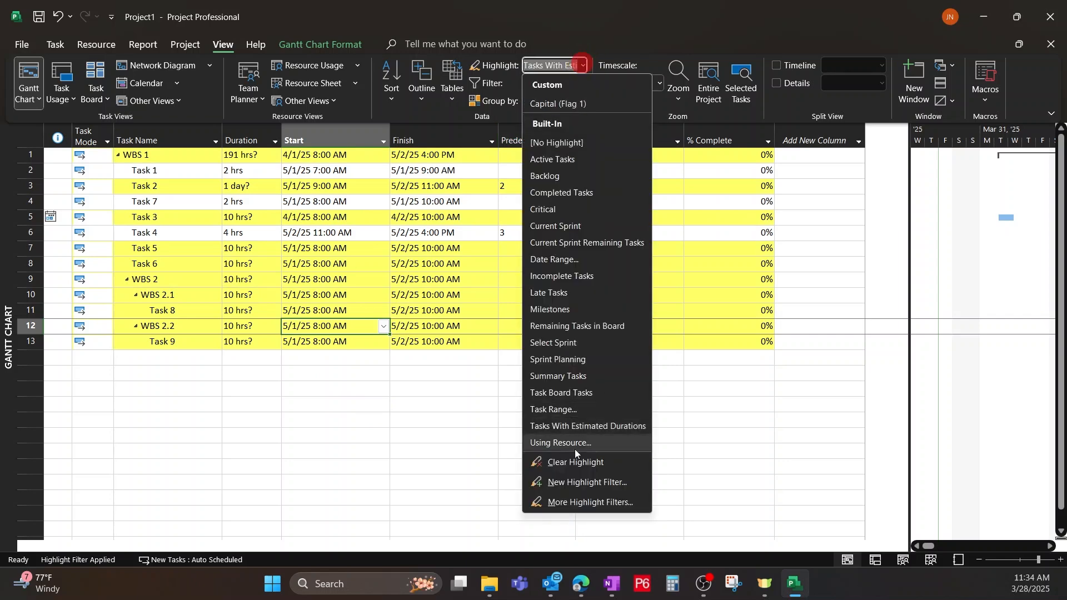
left_click(568, 462)
left_click(561, 156)
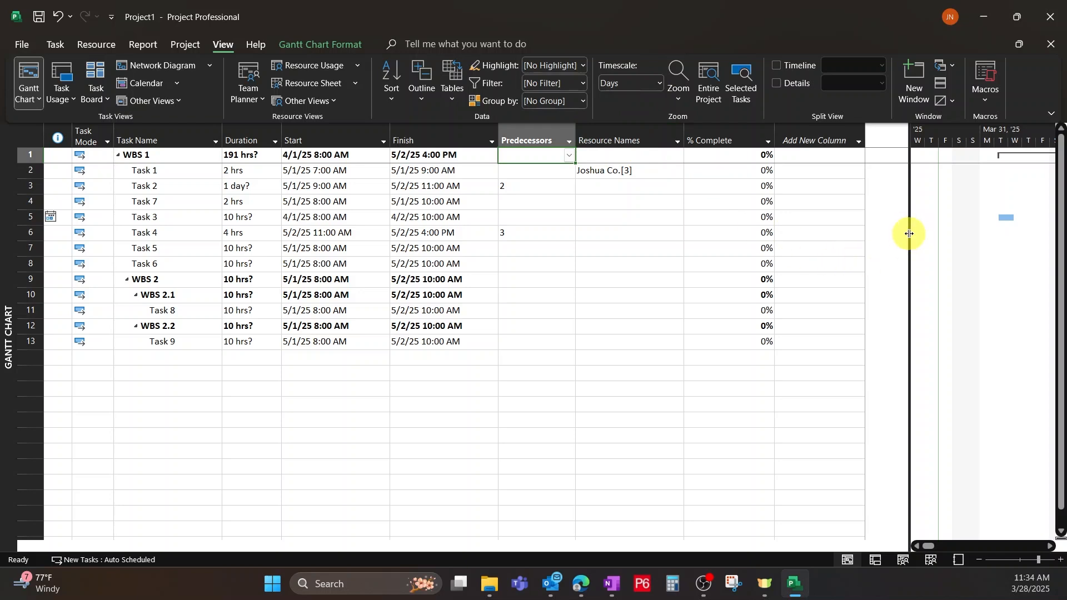
Enlarge the Gantt chart area and set the timescale to Hours, showing the May 1 and May 2 task bars.
left_click_drag(909, 234, 492, 253)
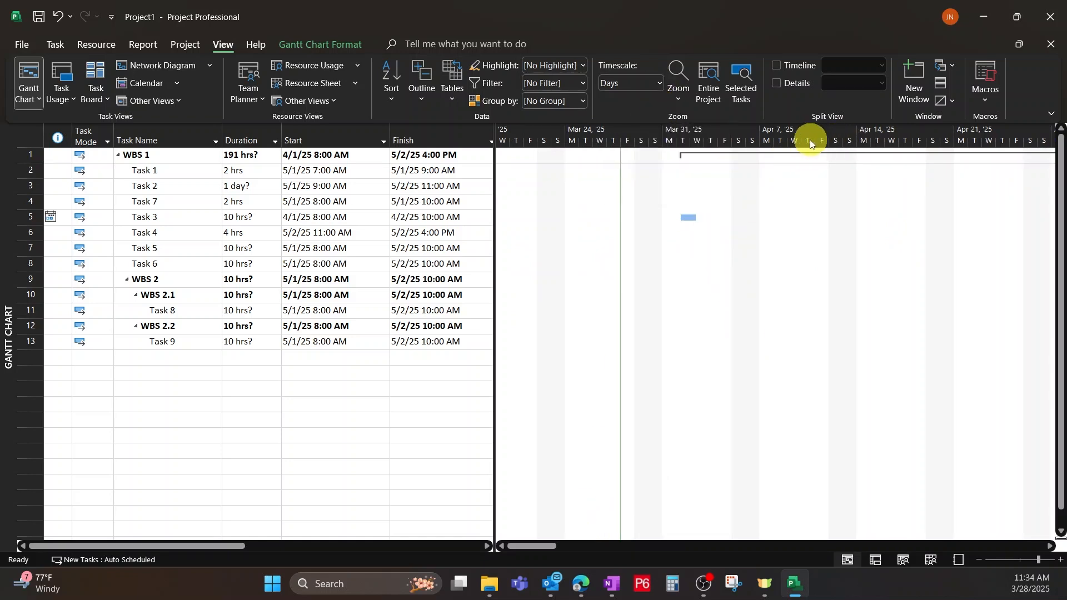
left_click(659, 83)
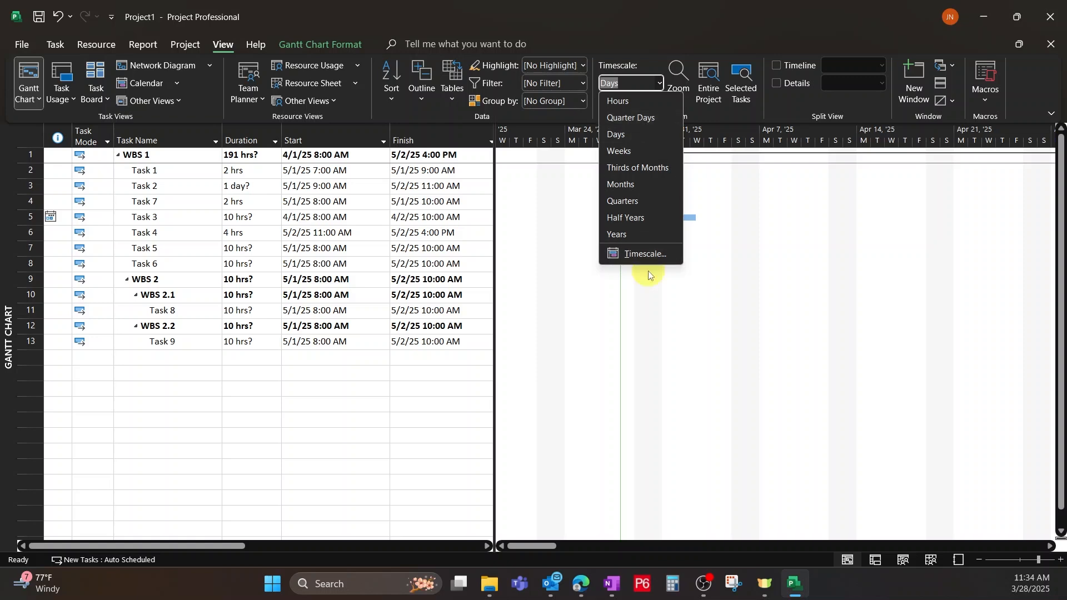
left_click(644, 255)
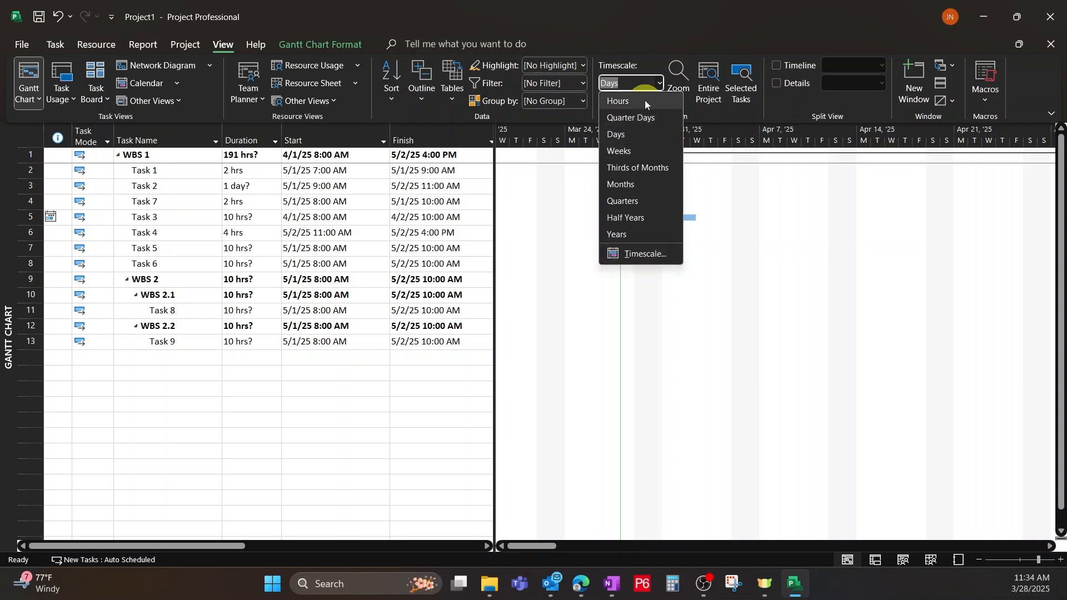
left_click(631, 105)
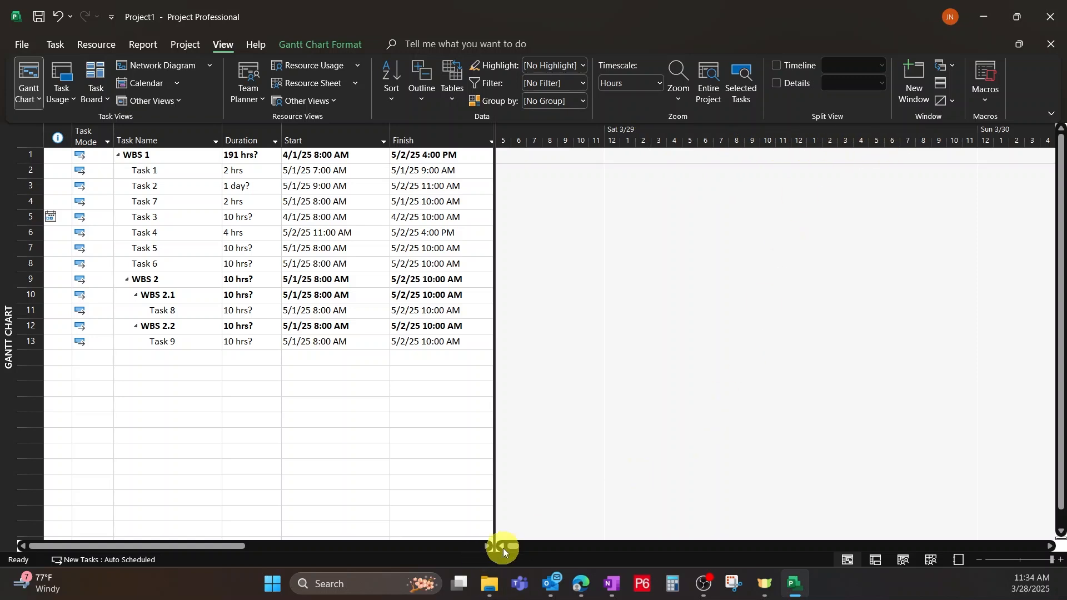
left_click_drag(508, 545, 584, 545)
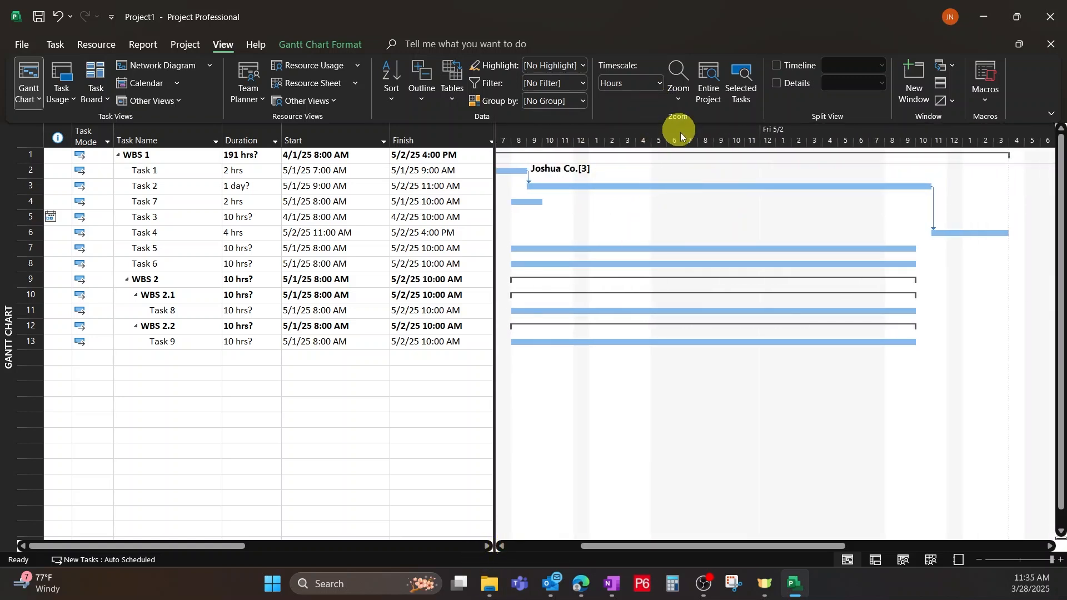
Zoom the Gantt chart out in stages from hours to a Days timescale, keeping the early May task bars in view.
left_click(680, 100)
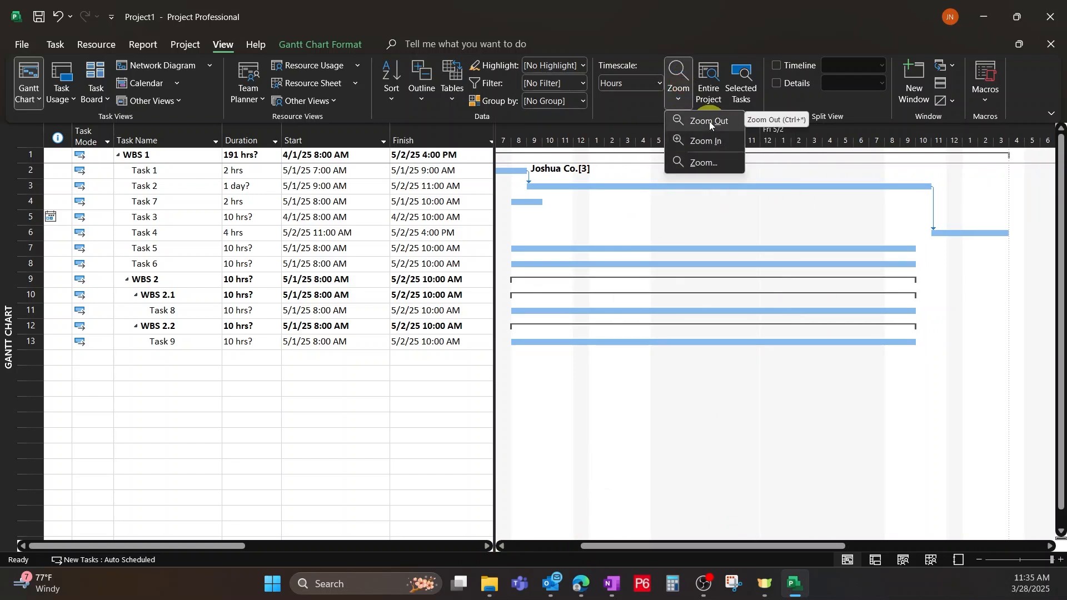
left_click(710, 122)
left_click(678, 91)
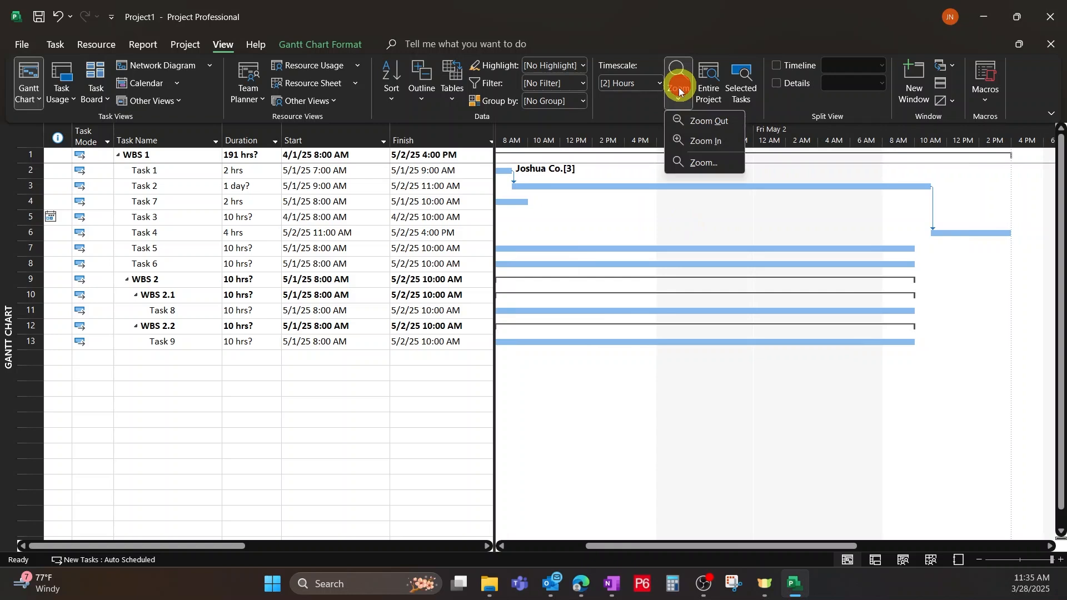
left_click(698, 123)
left_click(678, 94)
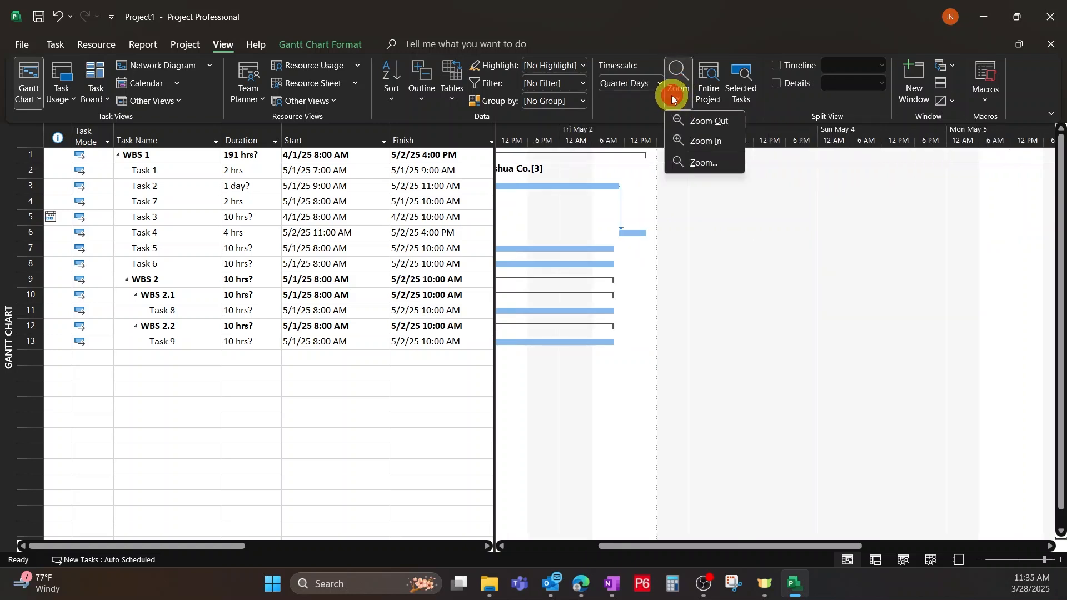
left_click(708, 122)
left_click_drag(673, 545, 589, 549)
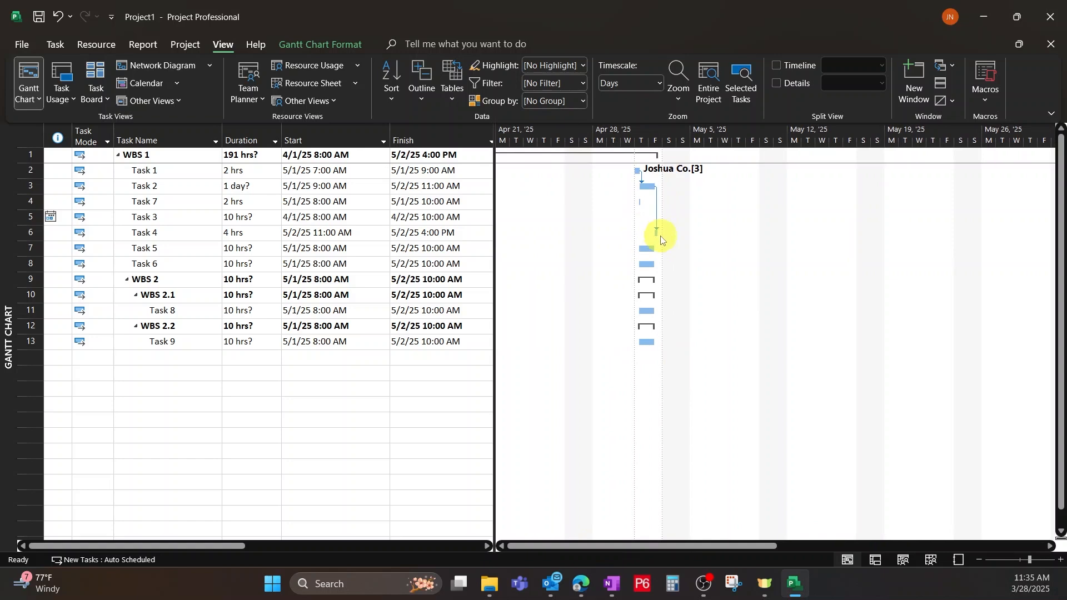
Show the Task Form details in a split view and hide them again.
left_click(777, 84)
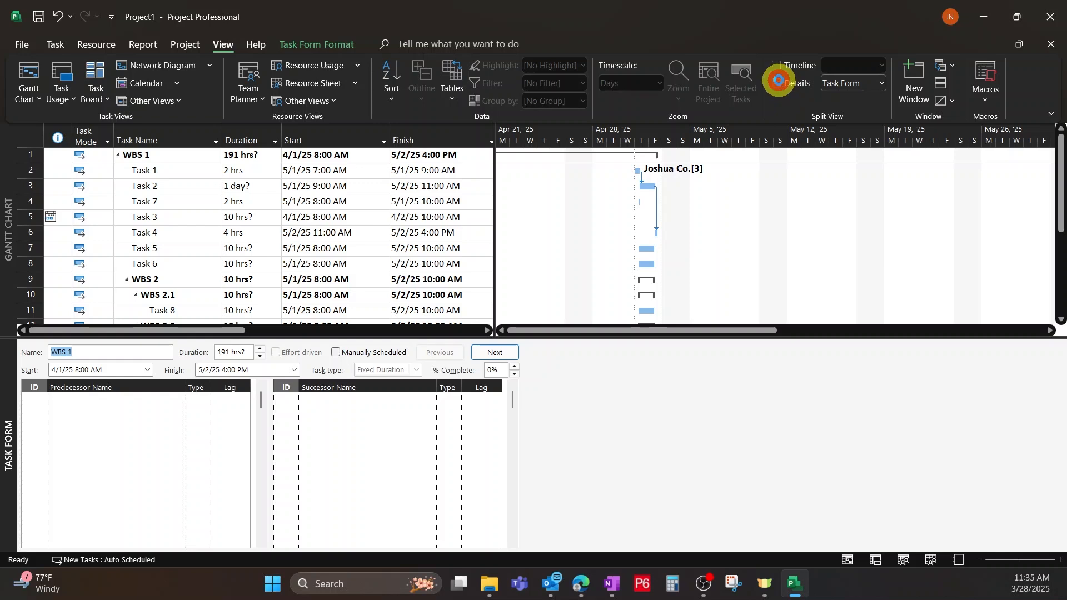
left_click(777, 82)
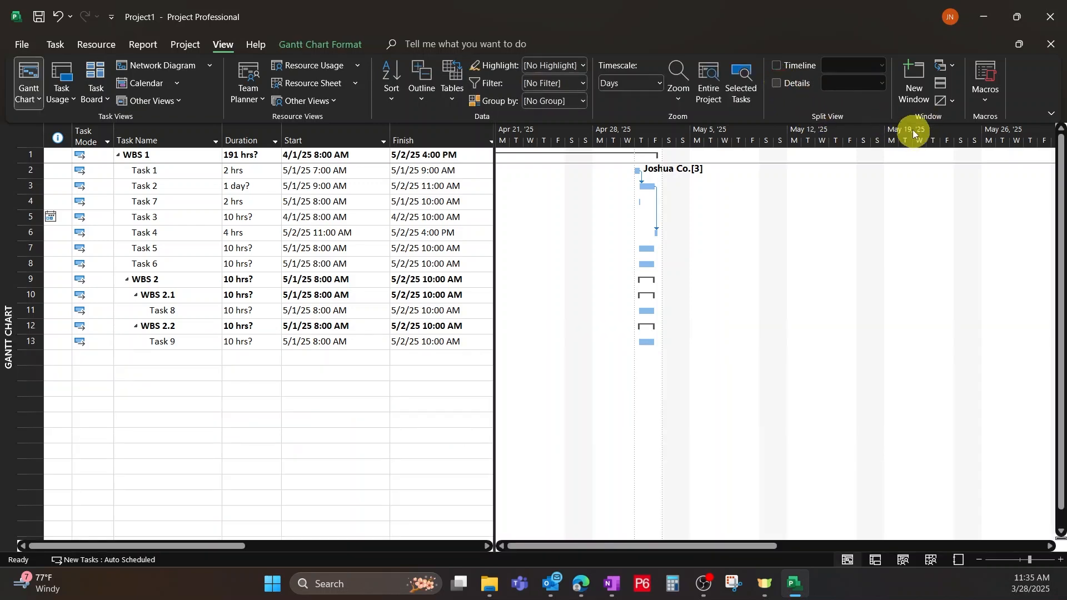
Widen the task table to show its columns through Add New Column, and view the command search's suggested actions.
left_click_drag(492, 215, 848, 239)
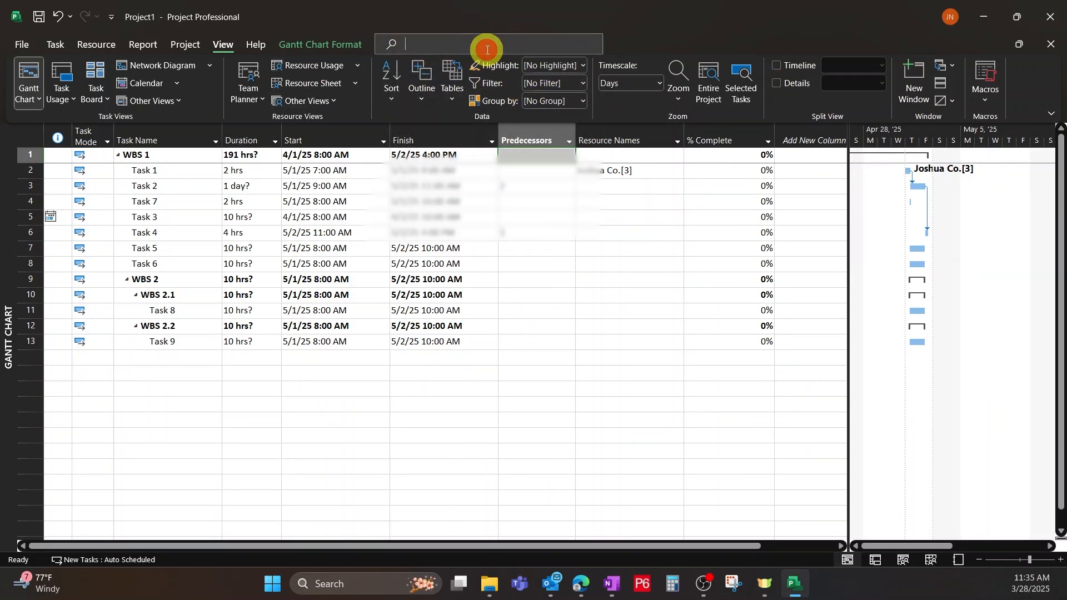
left_click(470, 49)
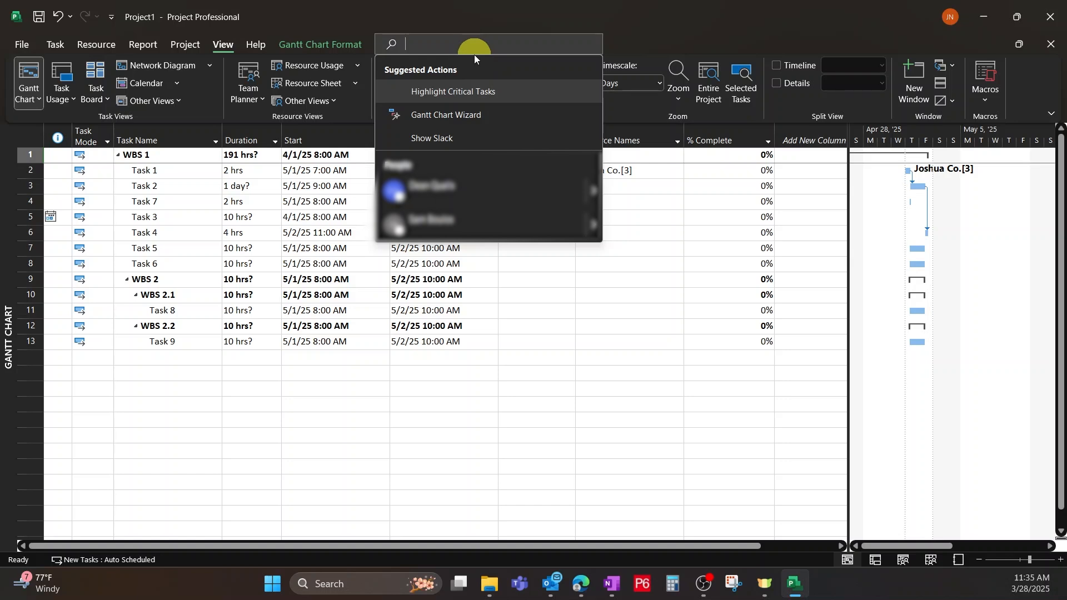
left_click(641, 357)
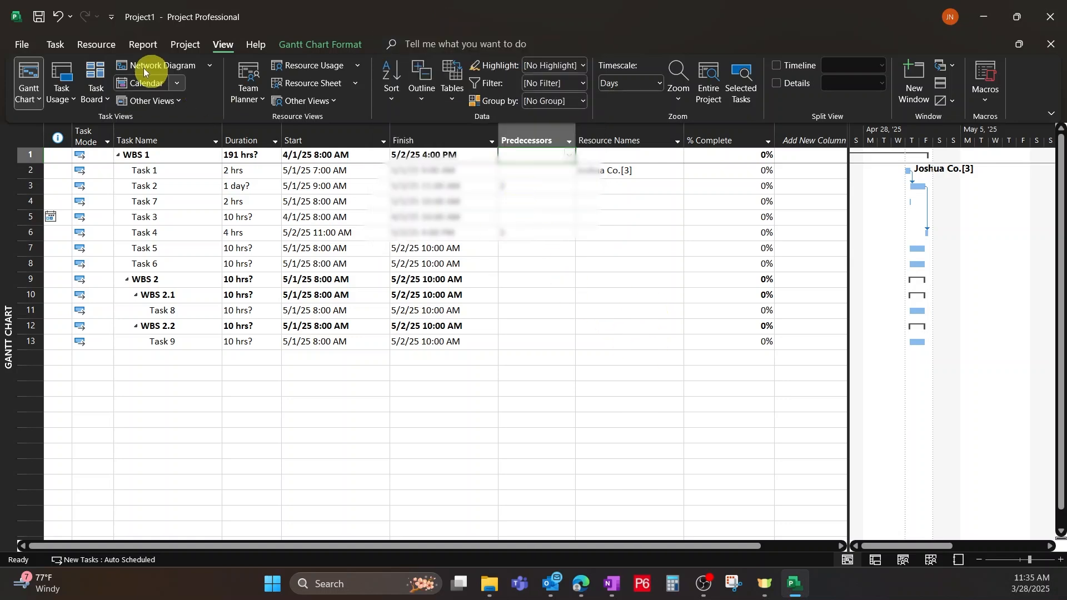
left_click(55, 45)
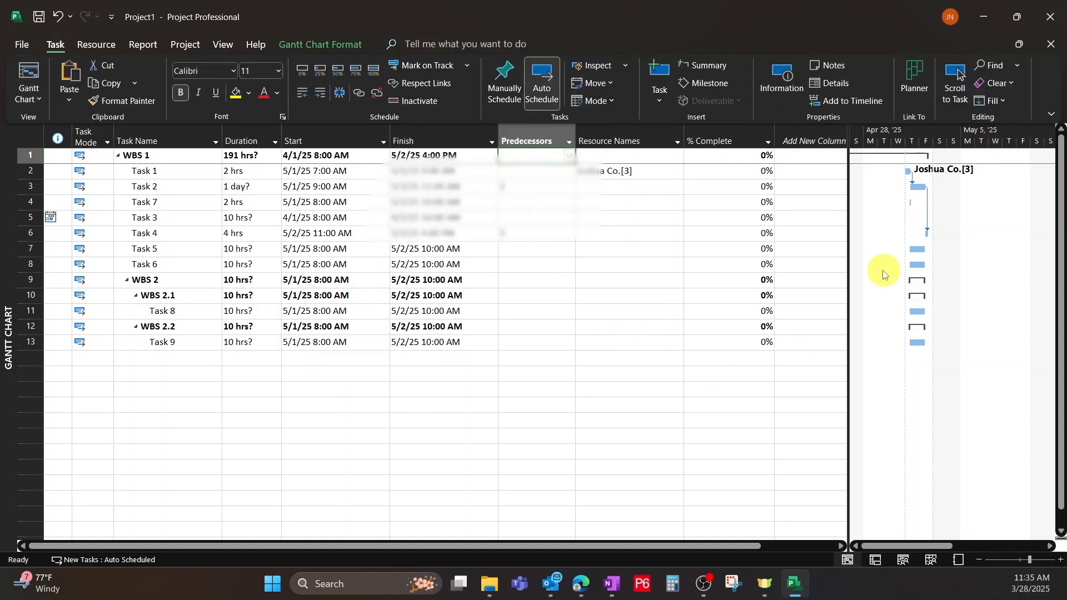
left_click_drag(849, 263, 866, 297)
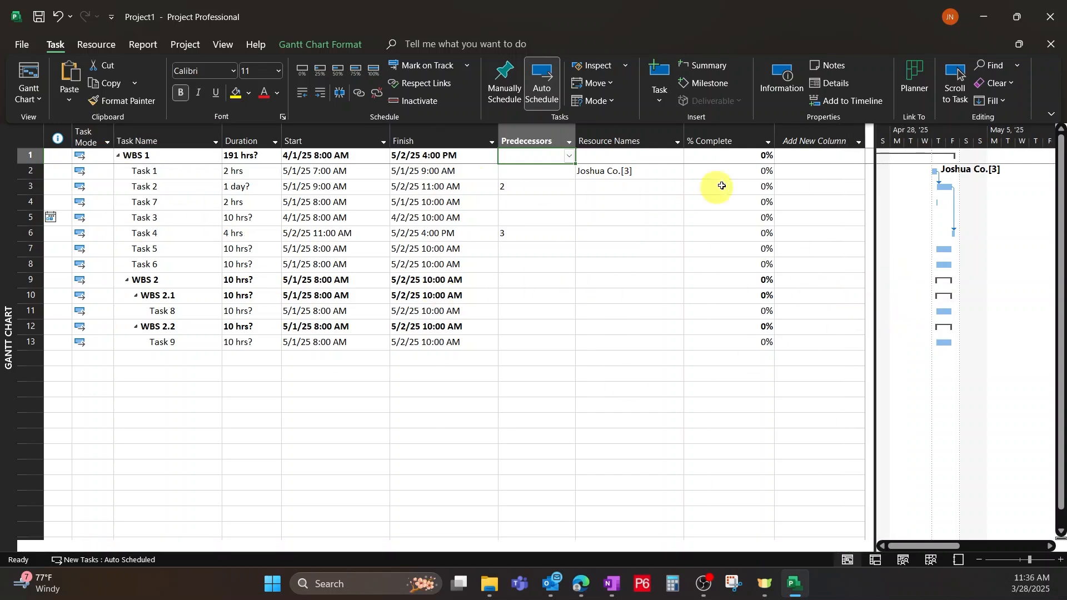
Browse the baseline fields available for a new table column and leave the list without adding one.
left_click(856, 141)
scroll(781, 288, "down", 16)
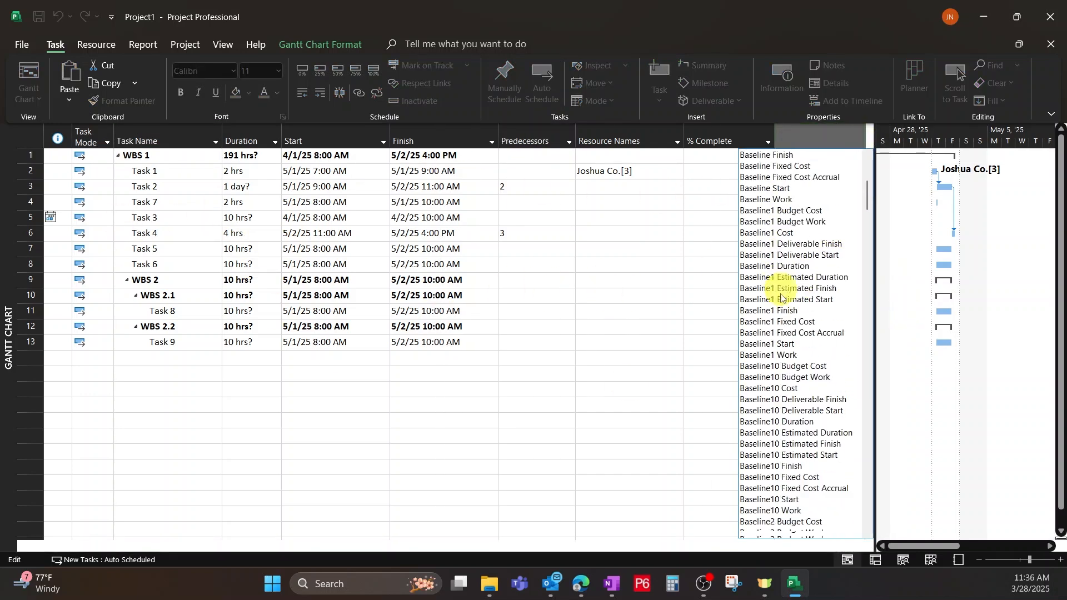
left_click(648, 356)
Narrow the task table to end at the Start column and zoom the Gantt chart out to a monthly timescale.
left_click_drag(876, 227, 409, 277)
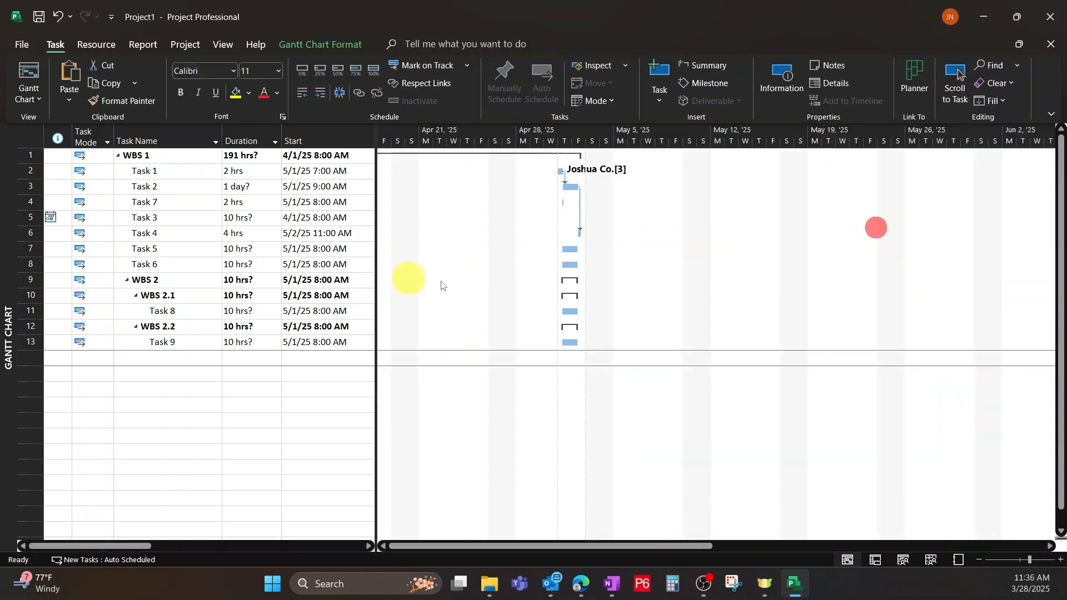
left_click(980, 559)
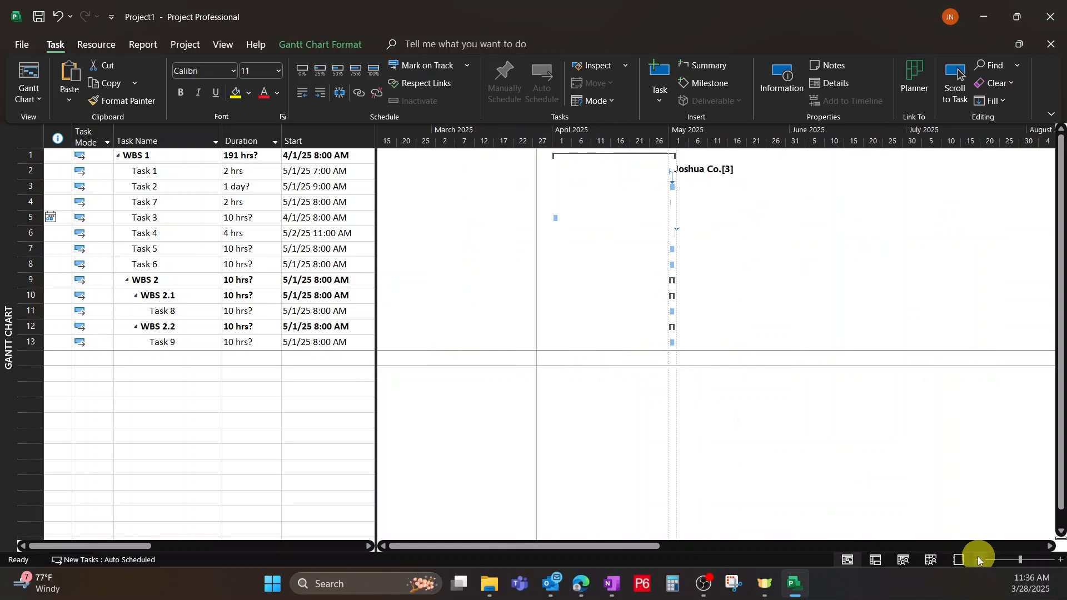